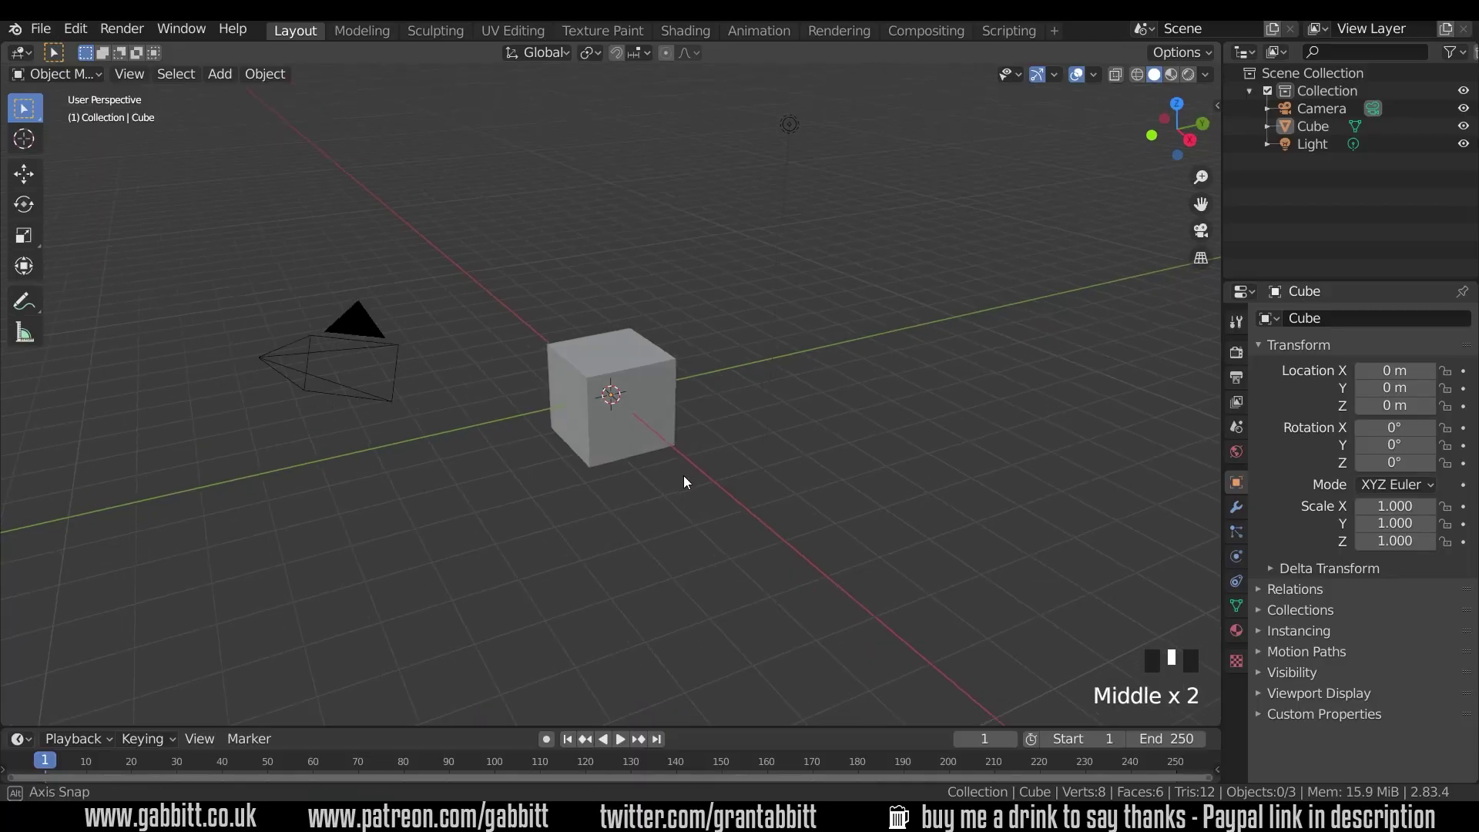
- Bring the sword image from the sword folder in the file explorer into the Blender scene as a reference
middle_click_drag(682, 475, 702, 461)
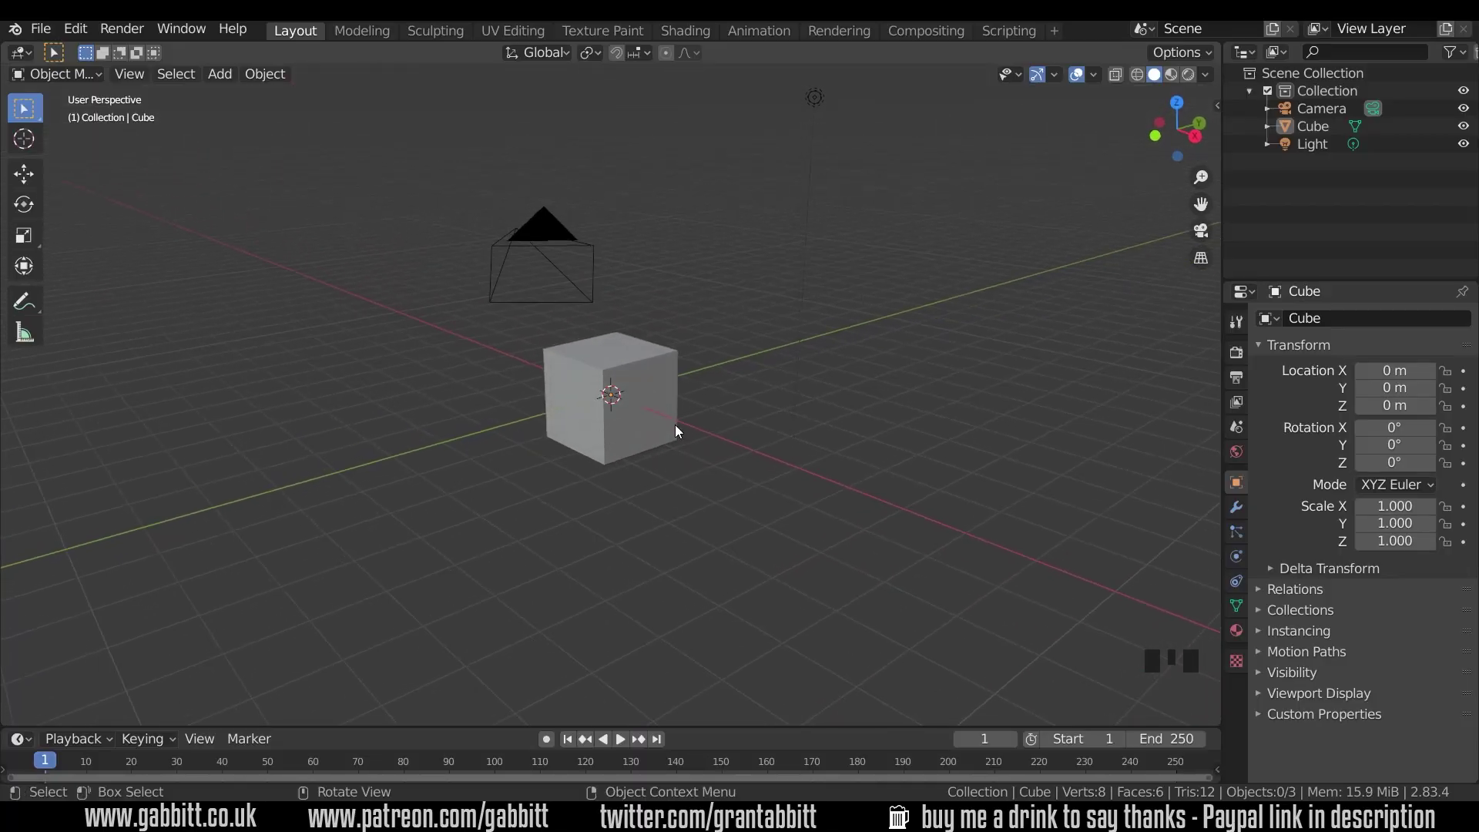
key("alt+Tab")
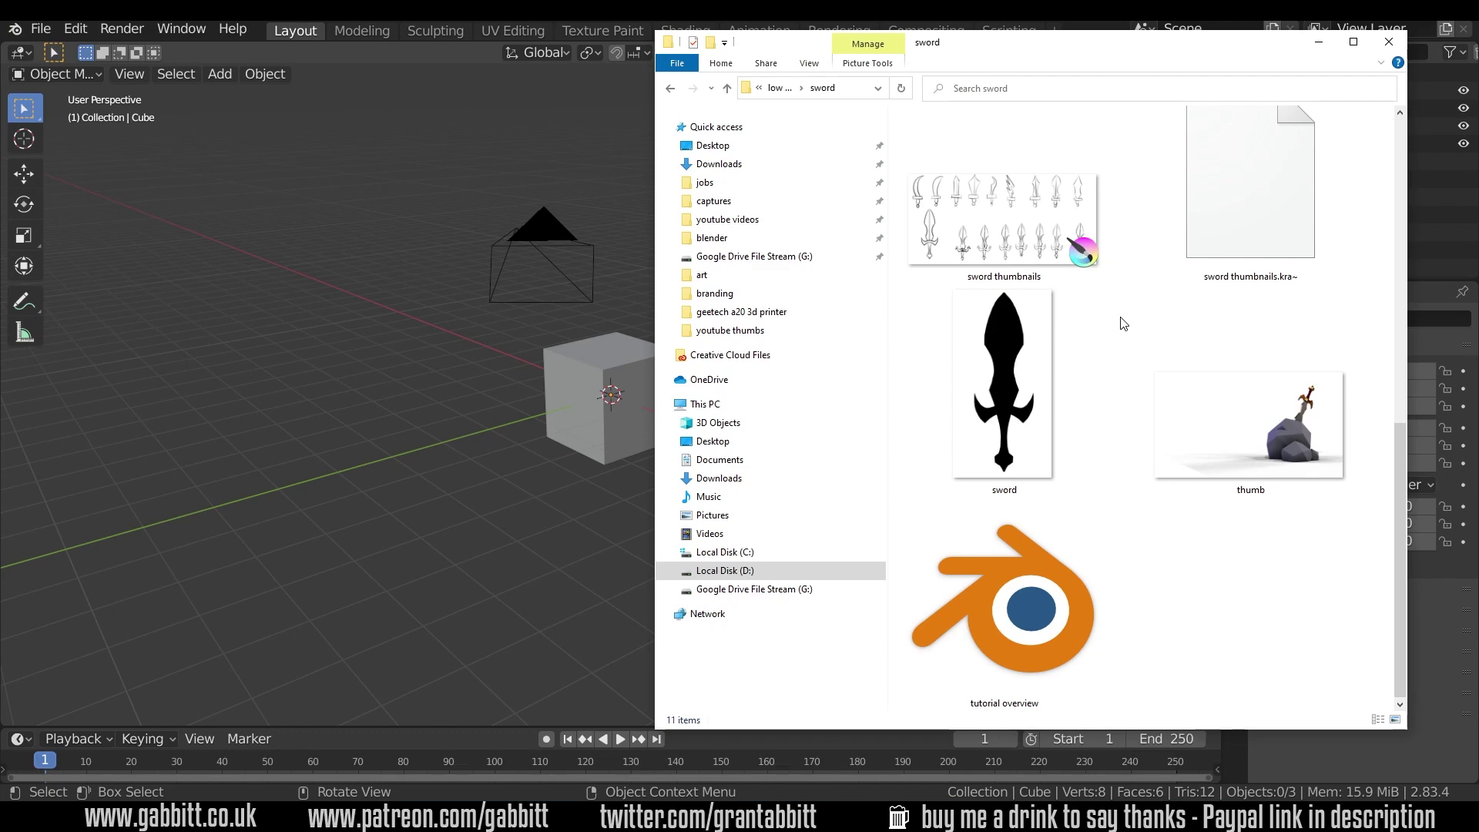
left_click_drag(1014, 409, 455, 385)
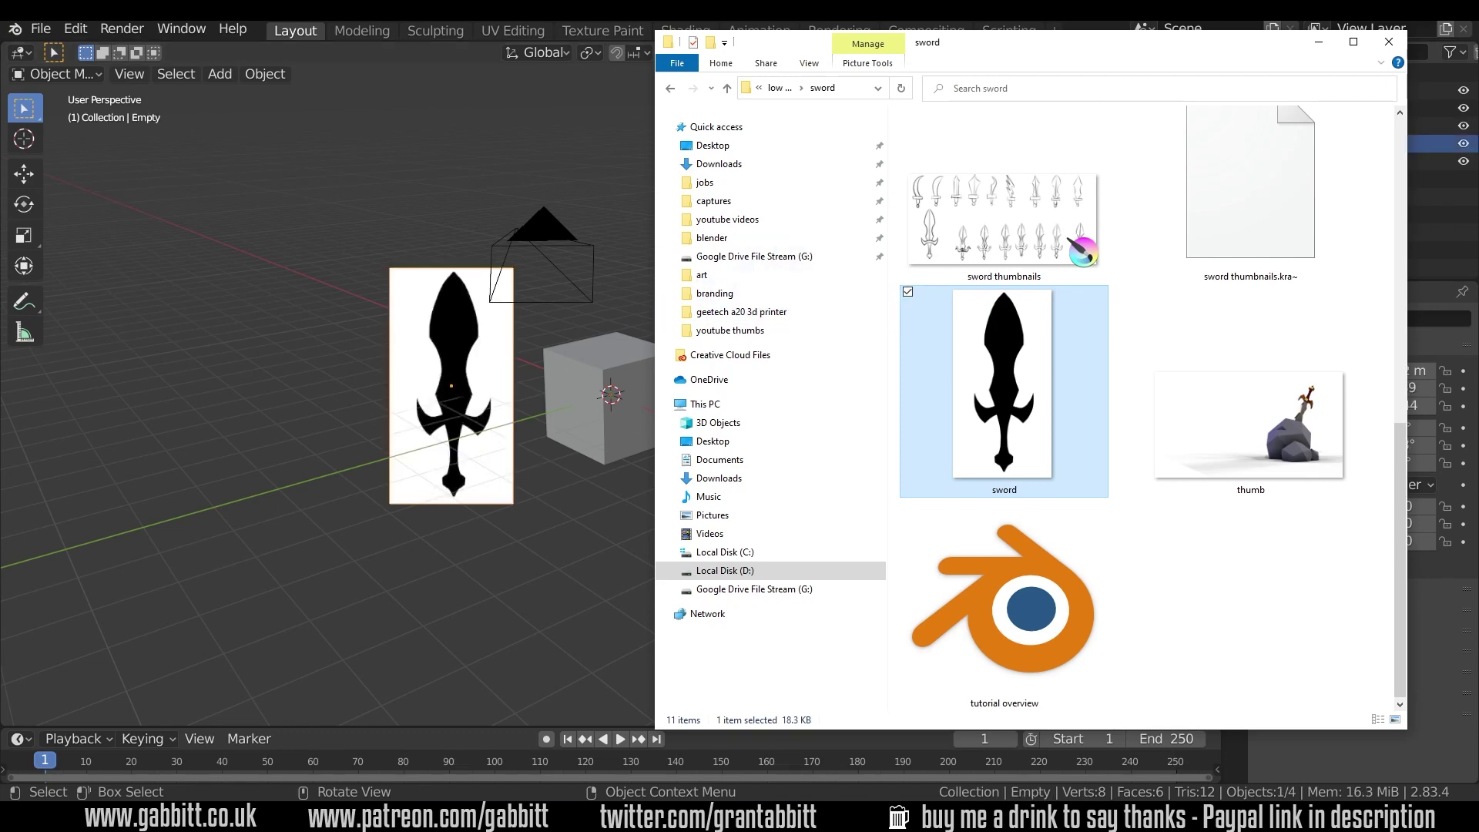
middle_click_drag(537, 472, 632, 394)
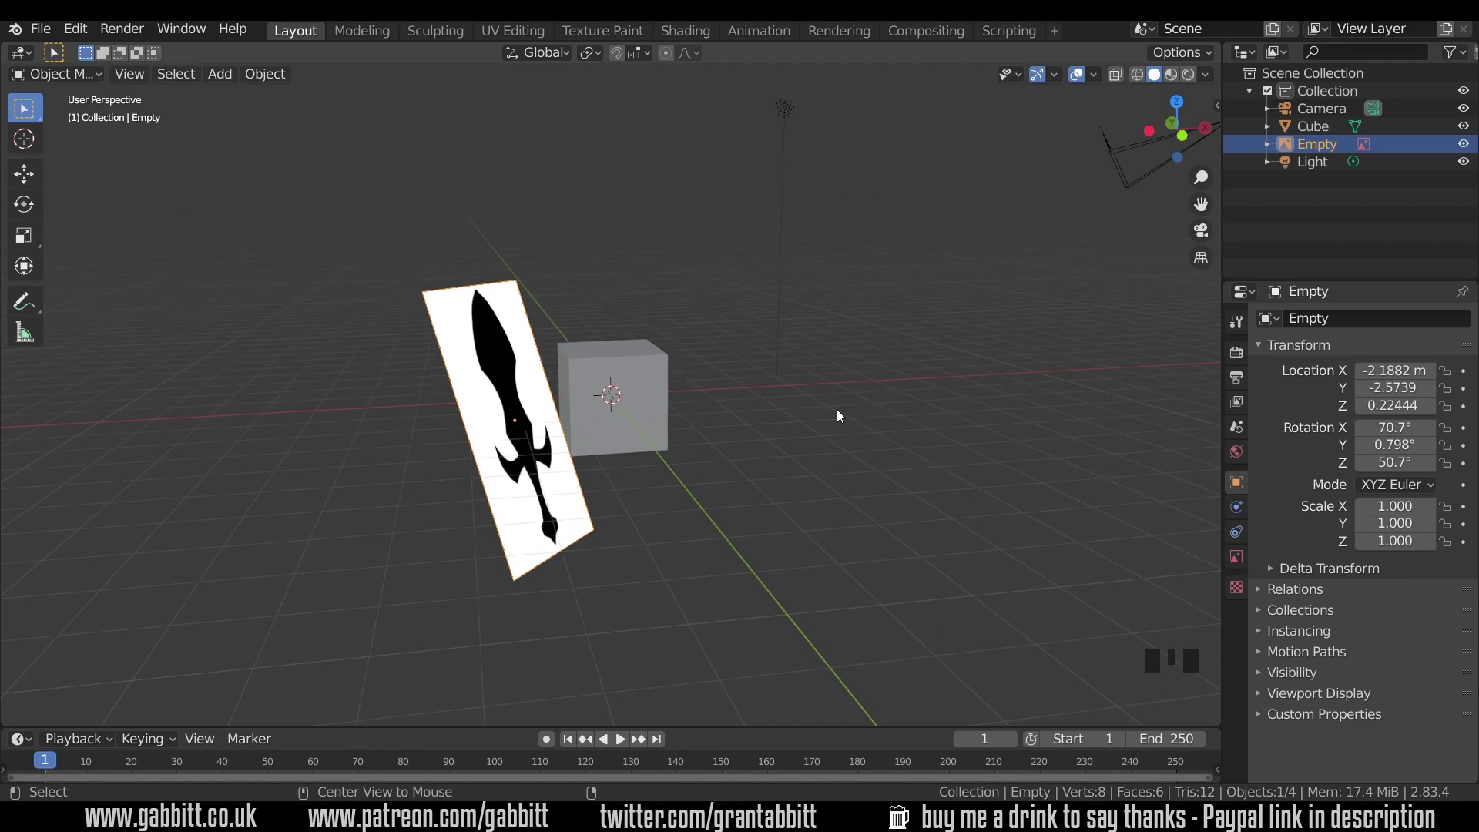
- Clear the rotation and location of the sword reference image
key("alt+r")
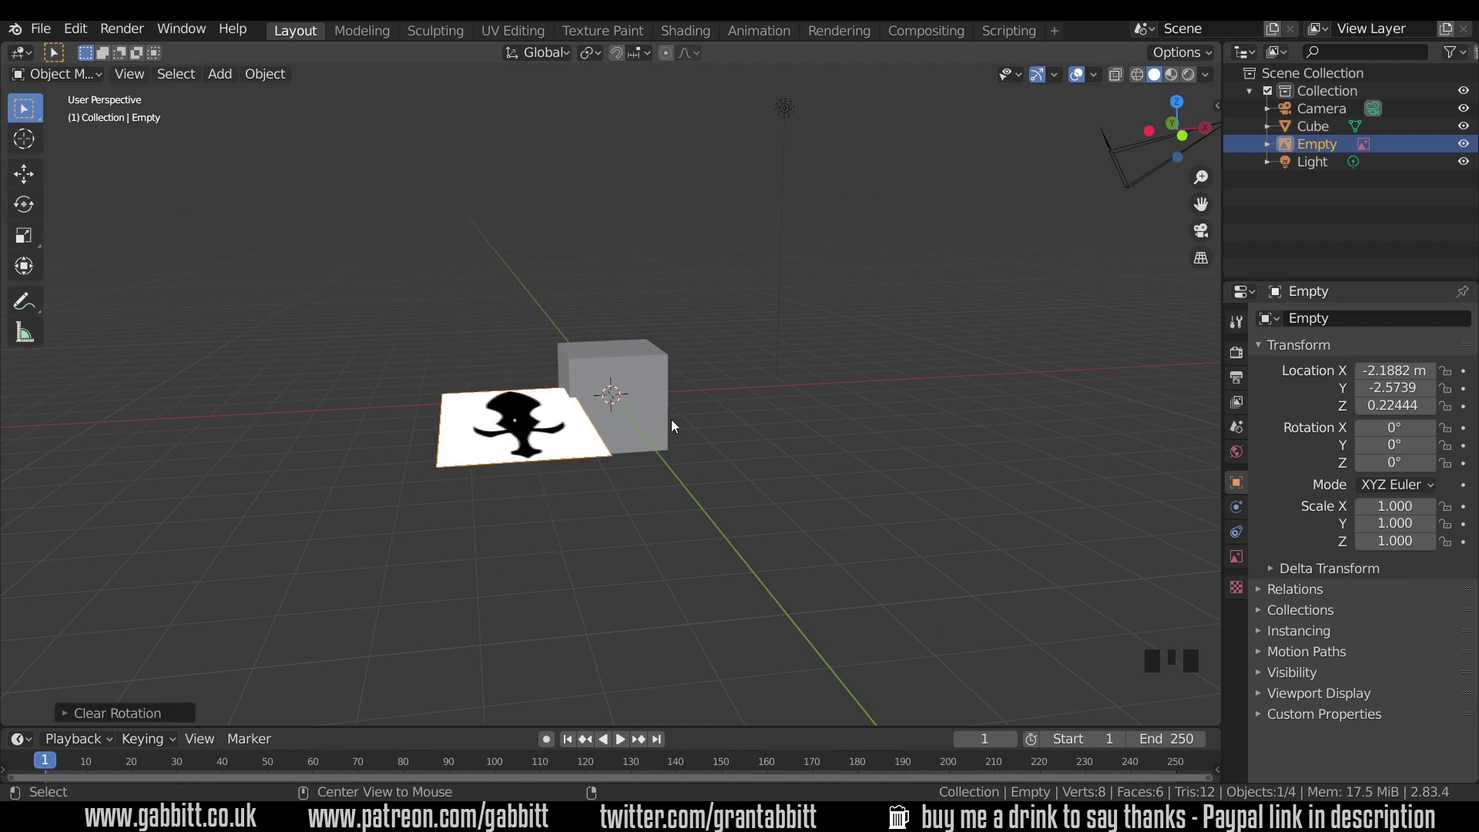
key("alt+g")
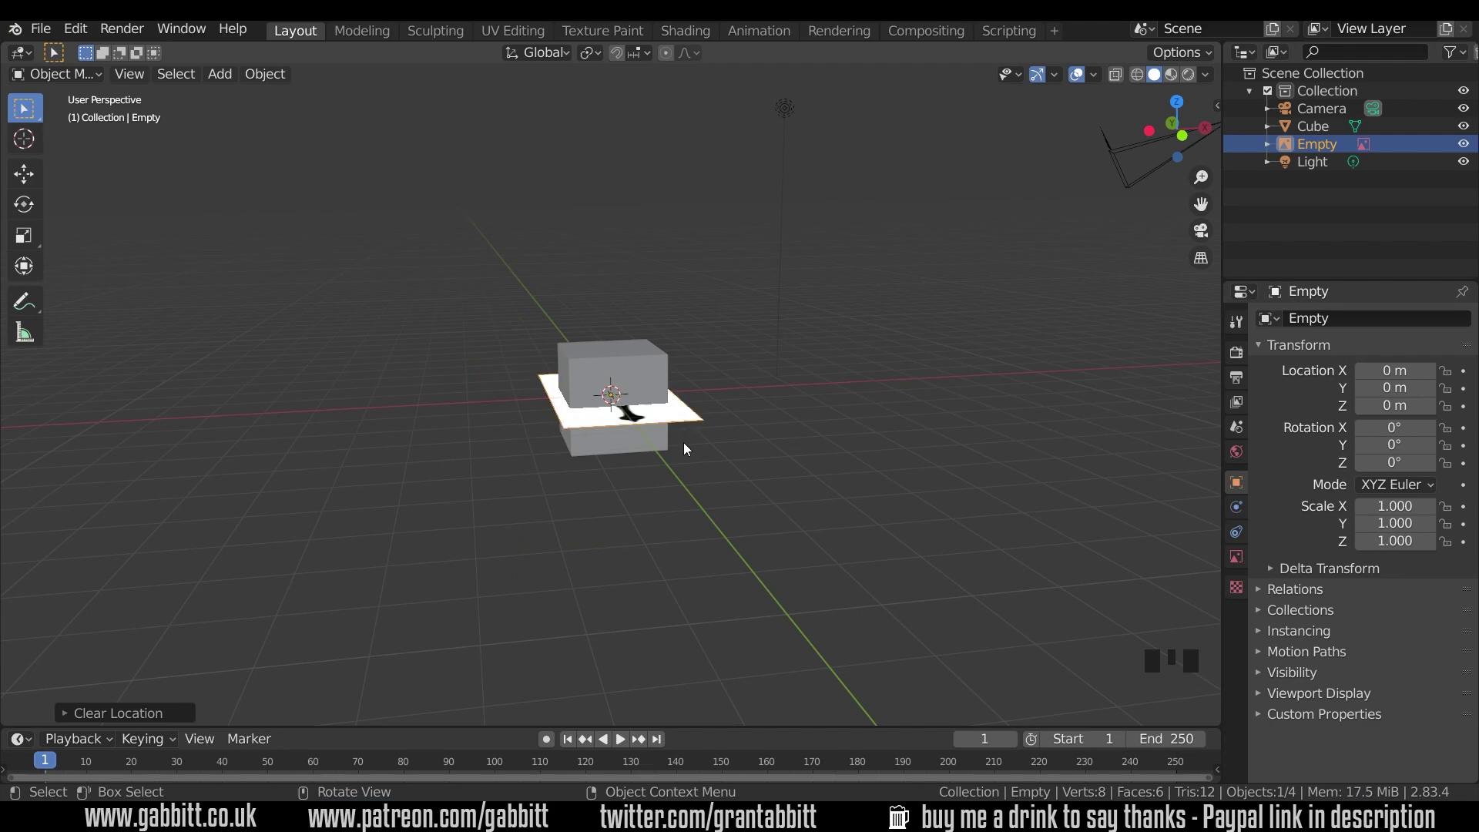
middle_click_drag(682, 442, 646, 461)
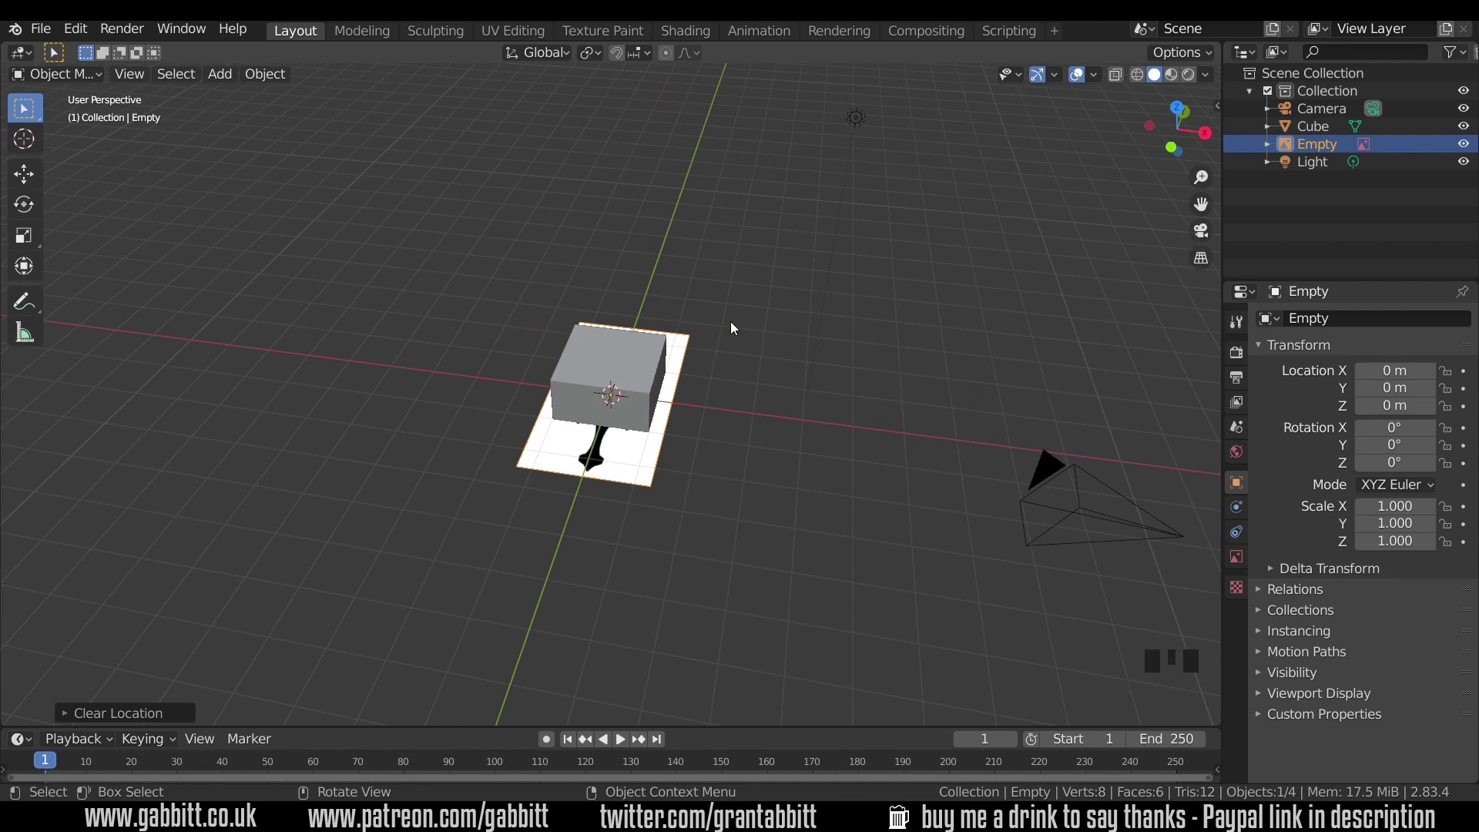
- Rotate the sword reference image 90° about the global X axis to stand it upright
type("rx")
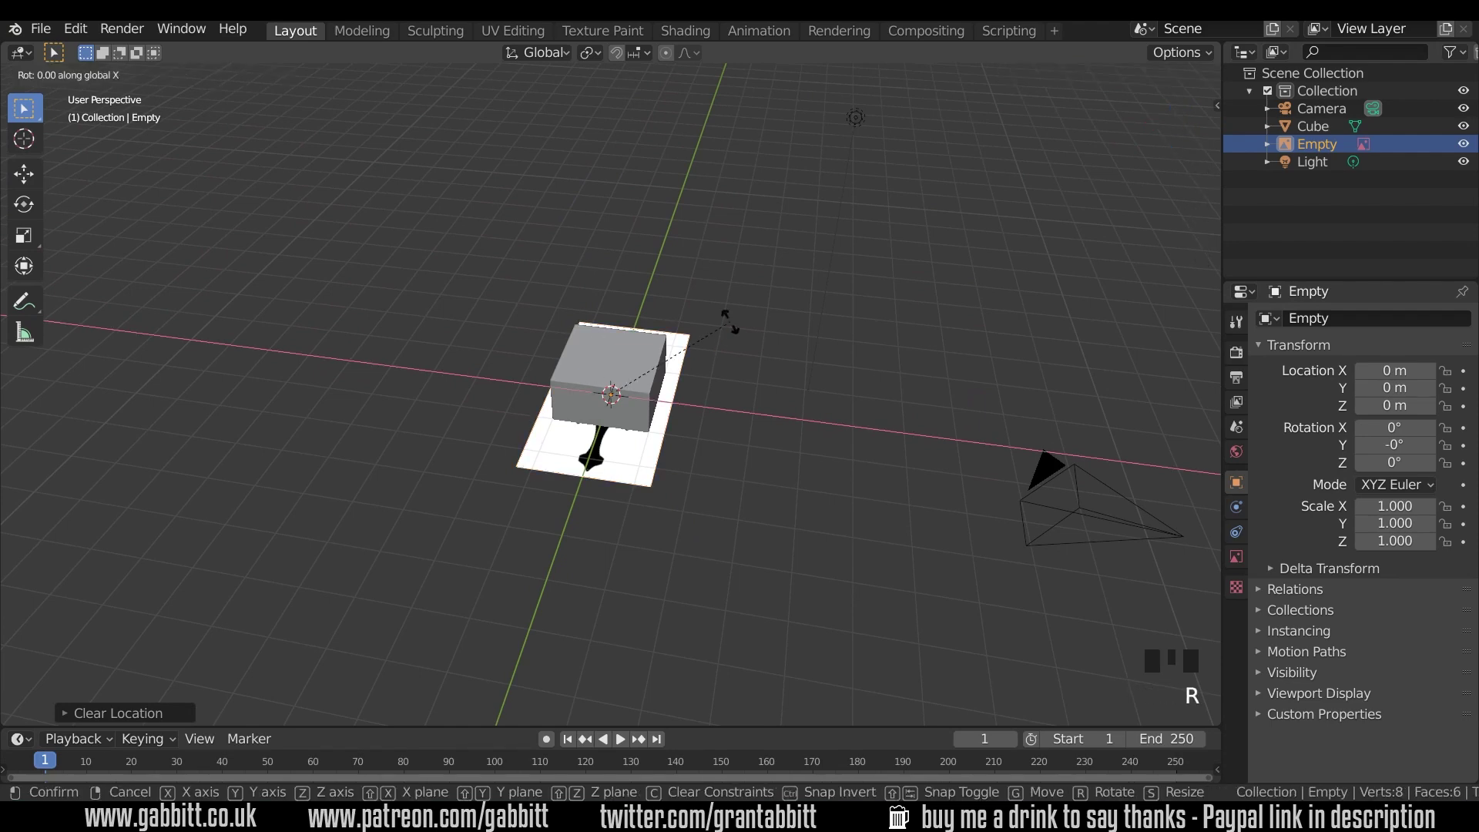
type("90")
key("Return")
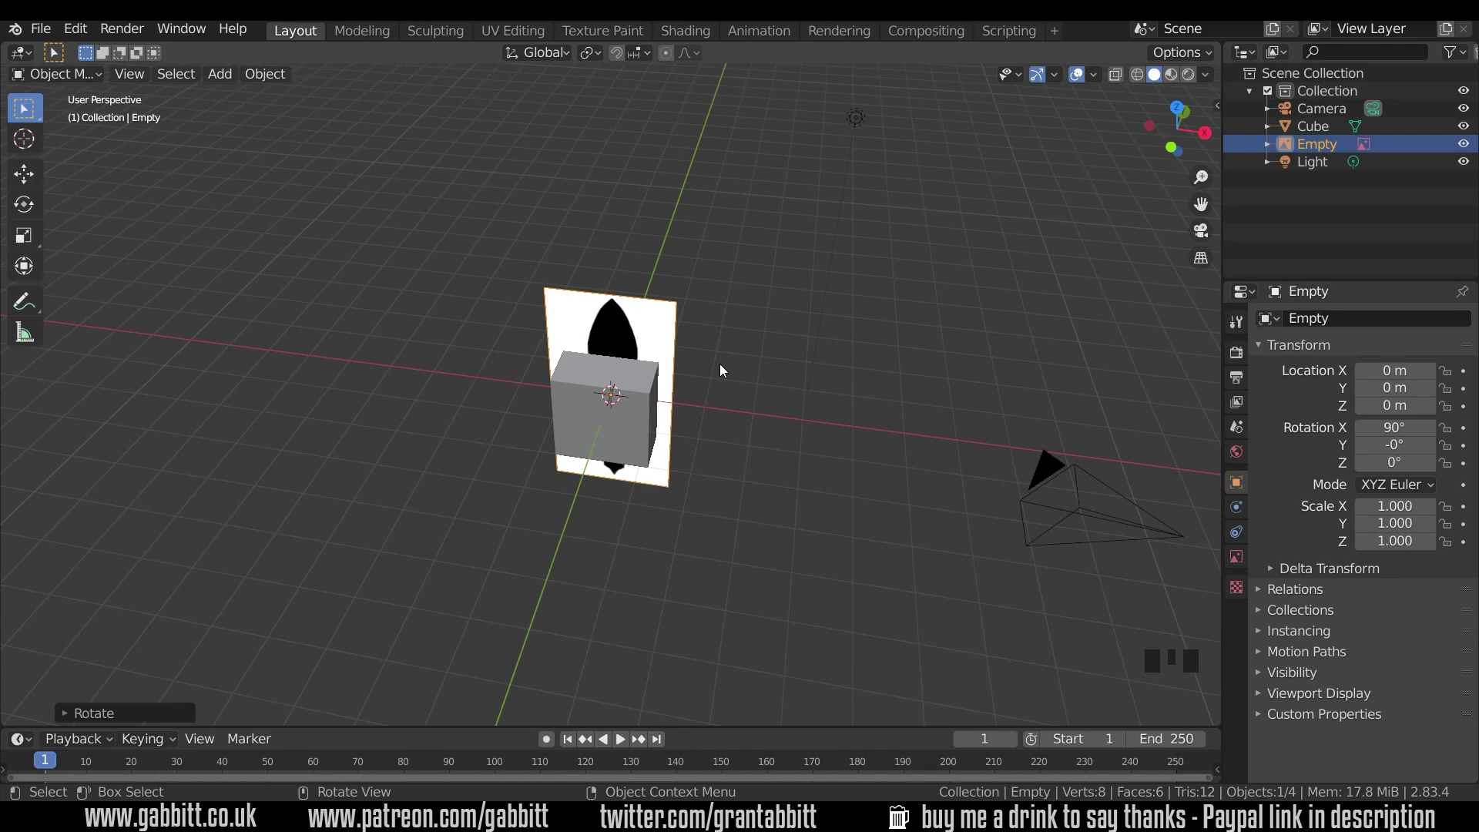
middle_click_drag(723, 412, 749, 358)
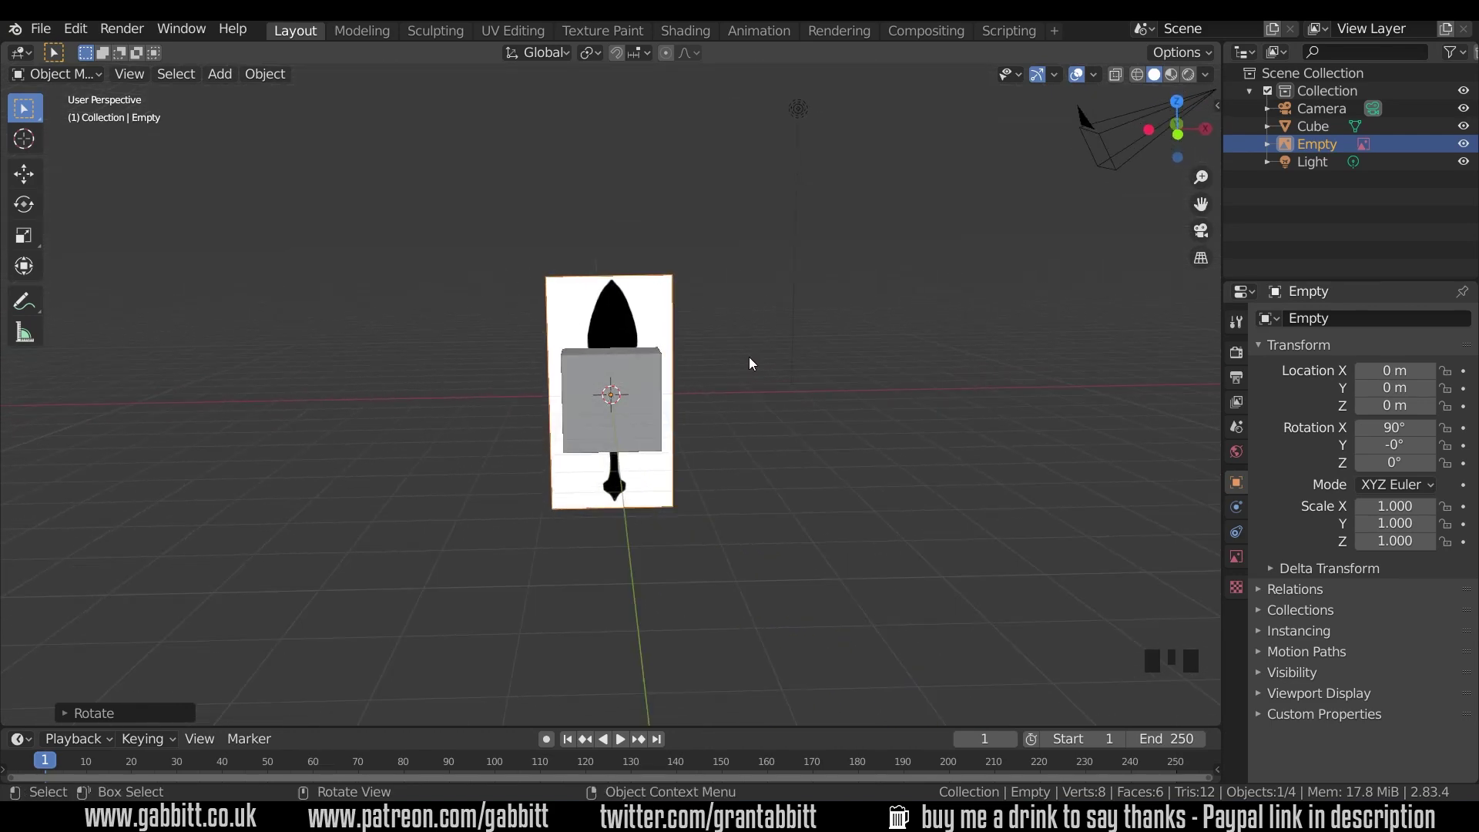
- In front view, move the reference image about -0.046 m along X to centre the sword on the vertical axis
key("KP_1")
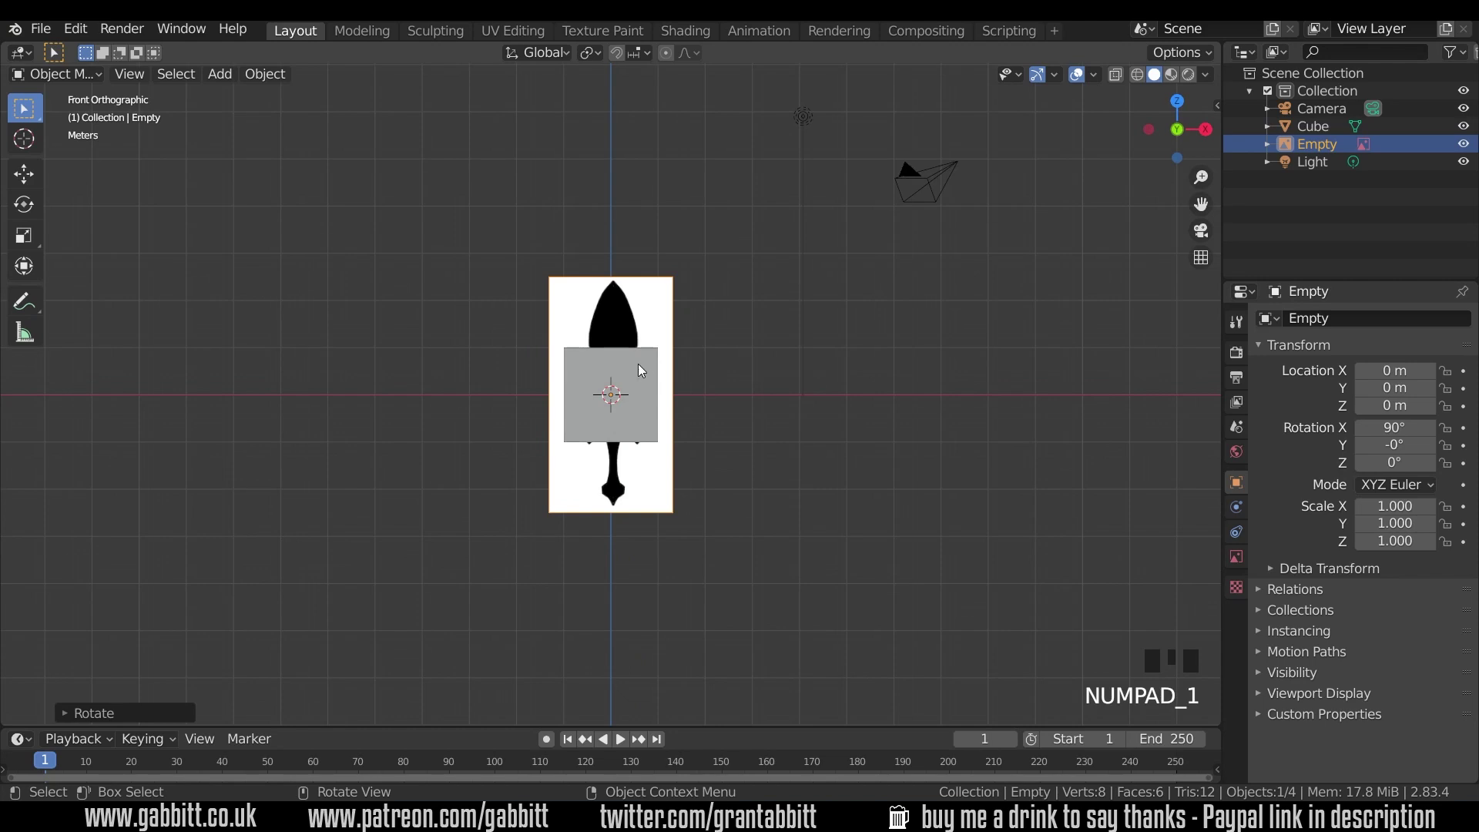
scroll(638, 363, "up", 3)
scroll(637, 363, "up", 1)
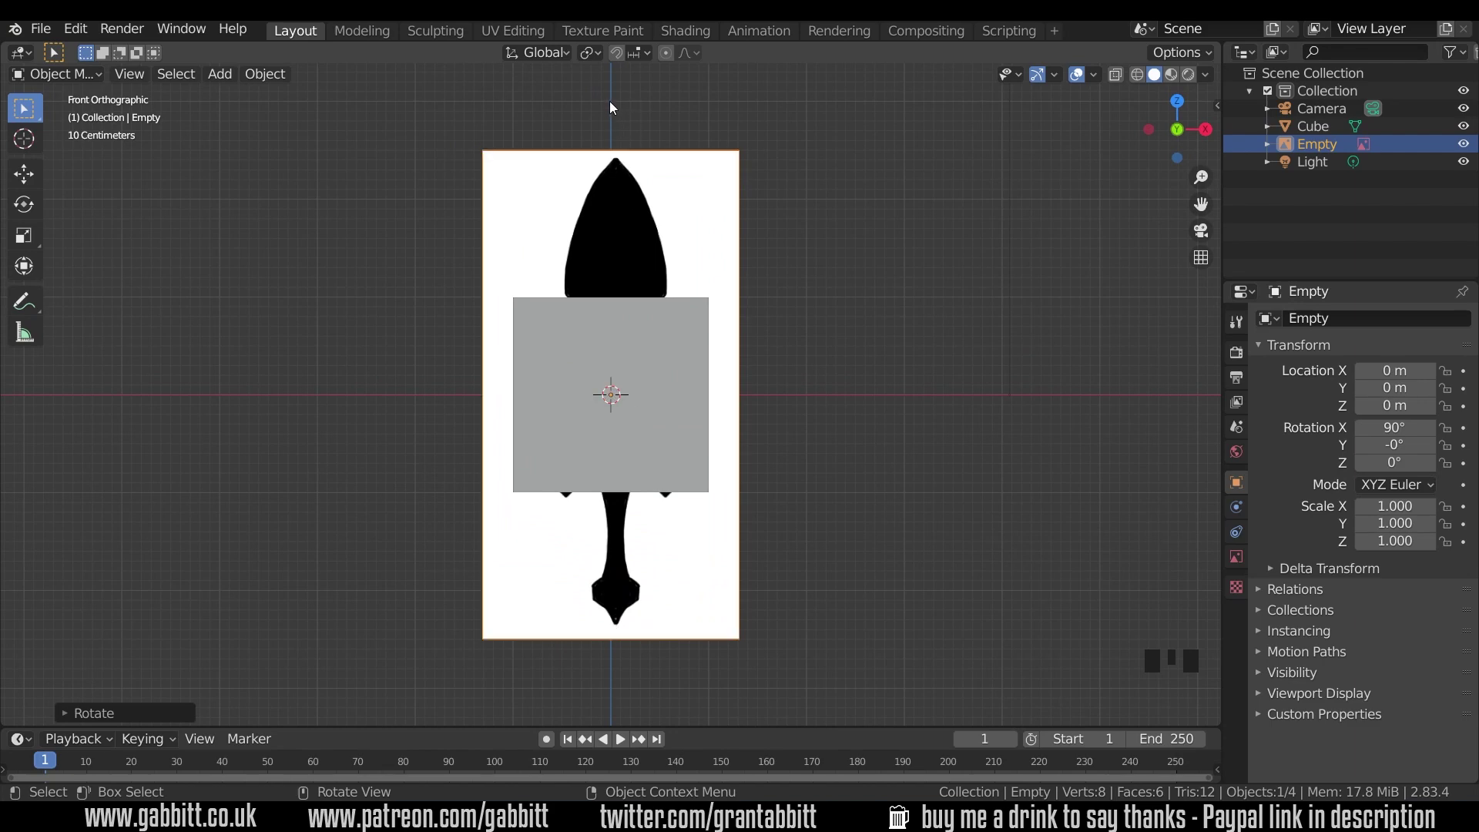
key("g")
key("x")
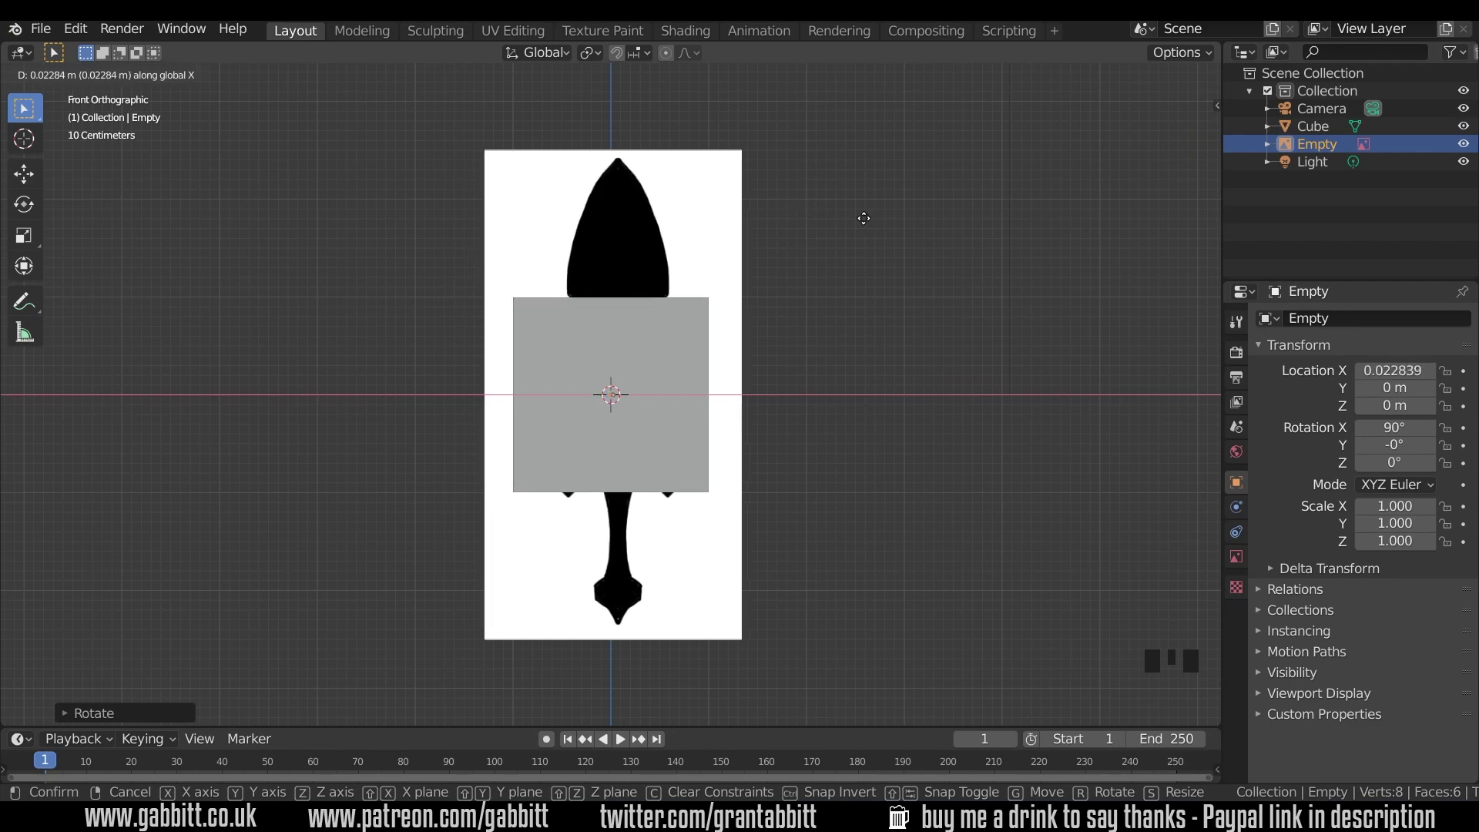
left_click(792, 224)
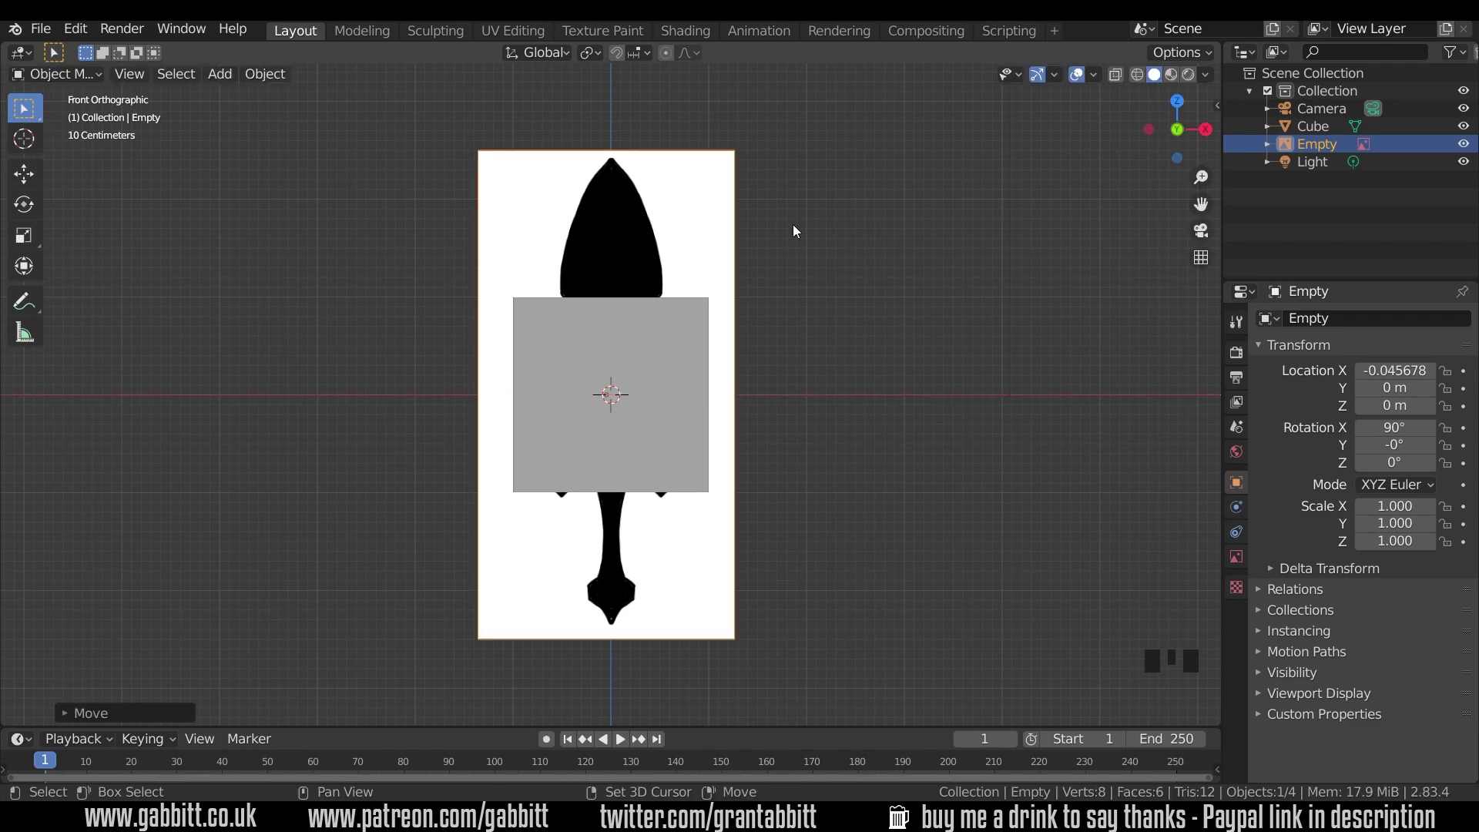
- Scale the cube to about 0.244 and move it down over the centre of the sword's crossguard
left_click(682, 357)
key("Escape")
key("s")
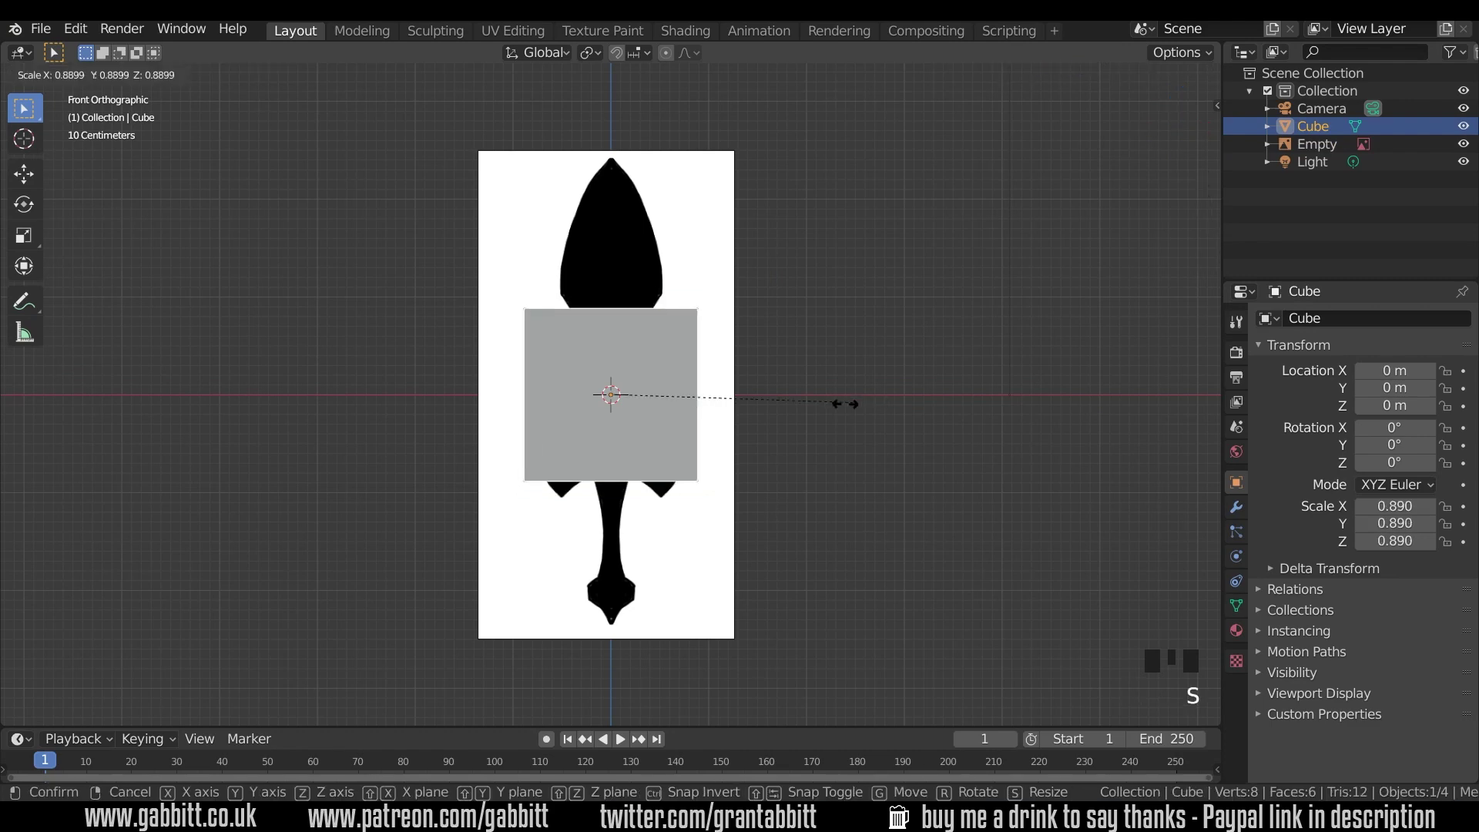
left_click(655, 414)
key("g")
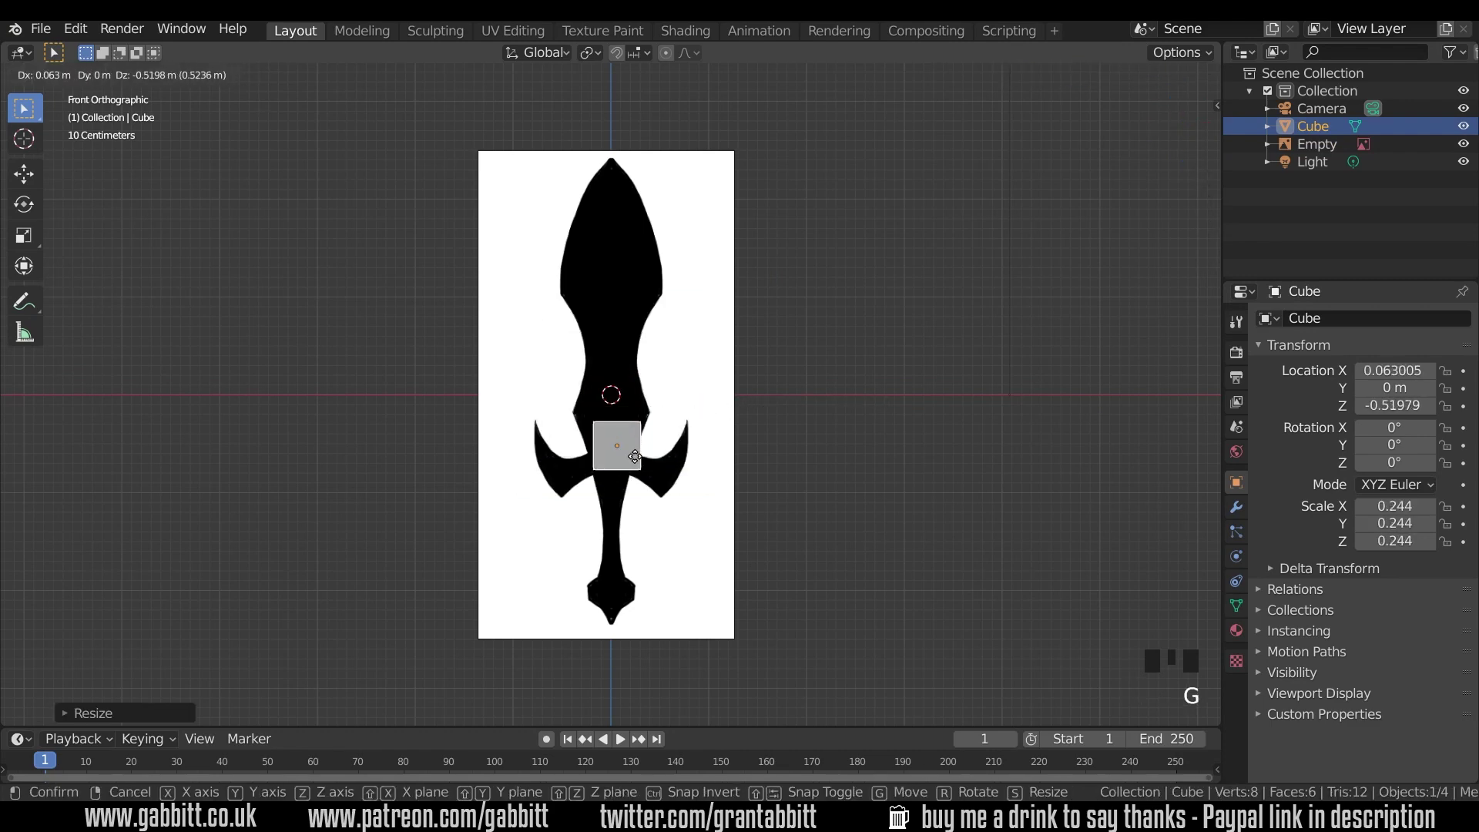
left_click(630, 471)
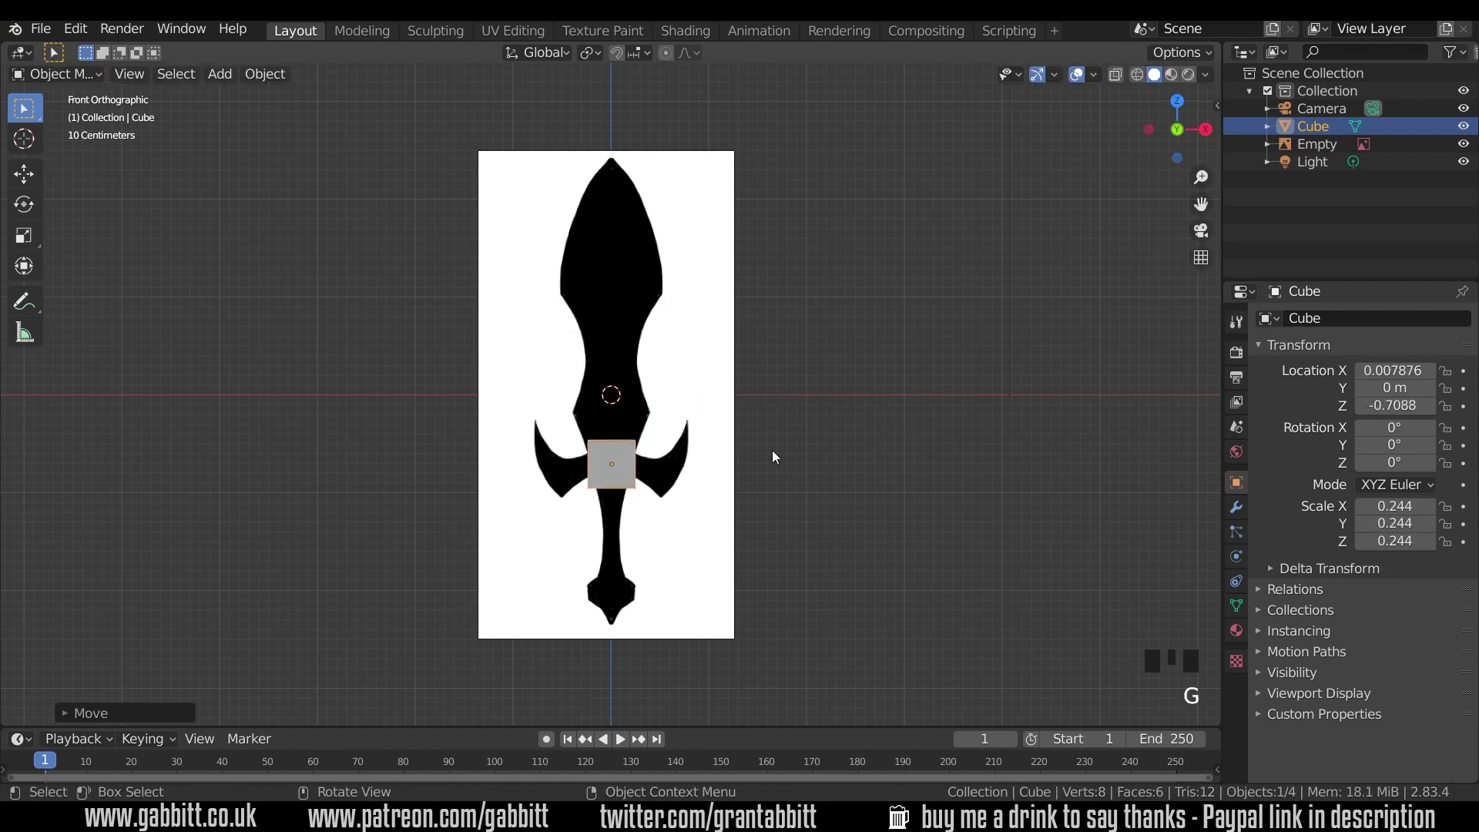
- Set the cube's X location to 0 m
key("n")
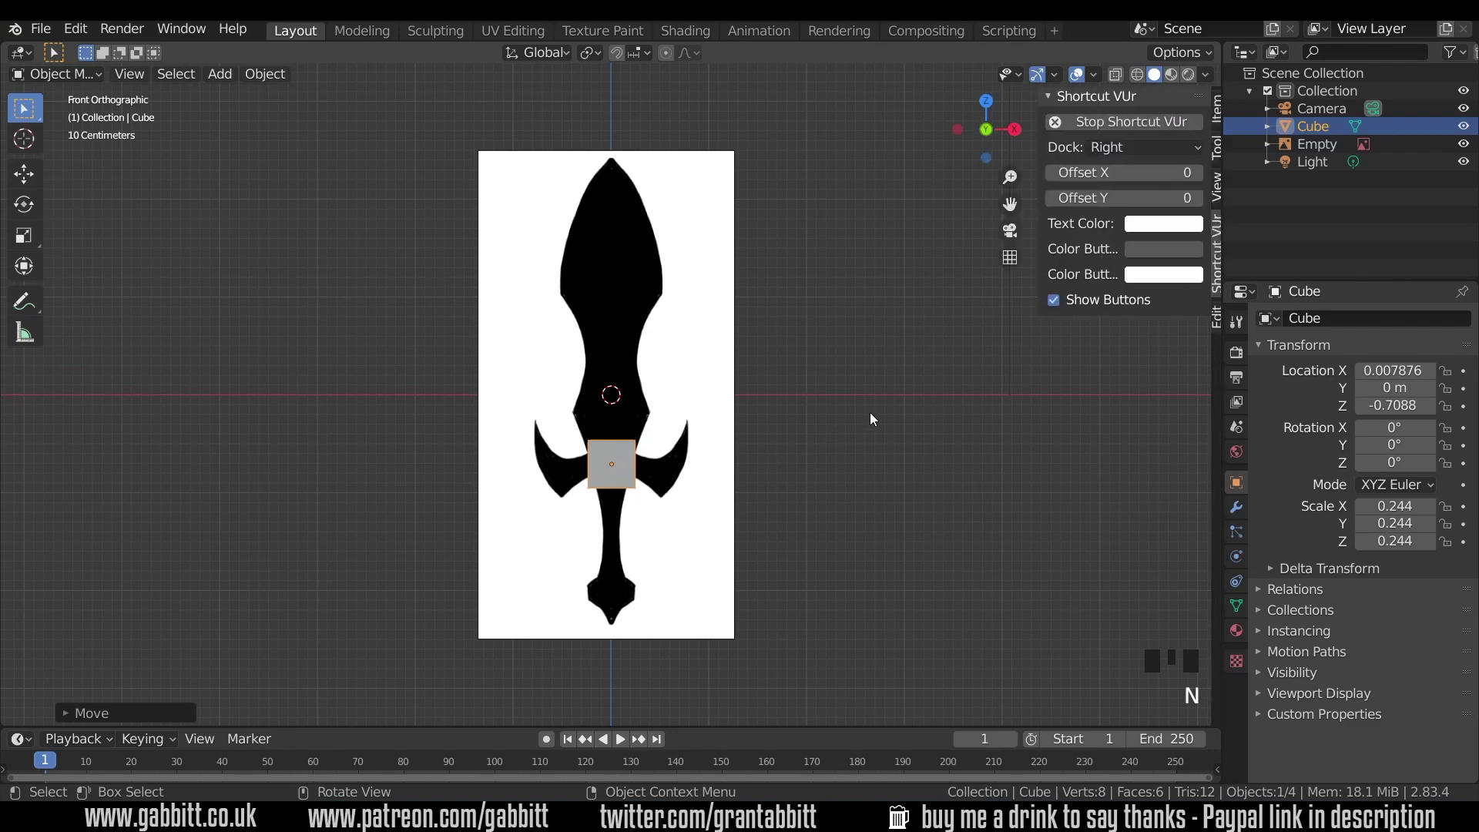
left_click(1210, 112)
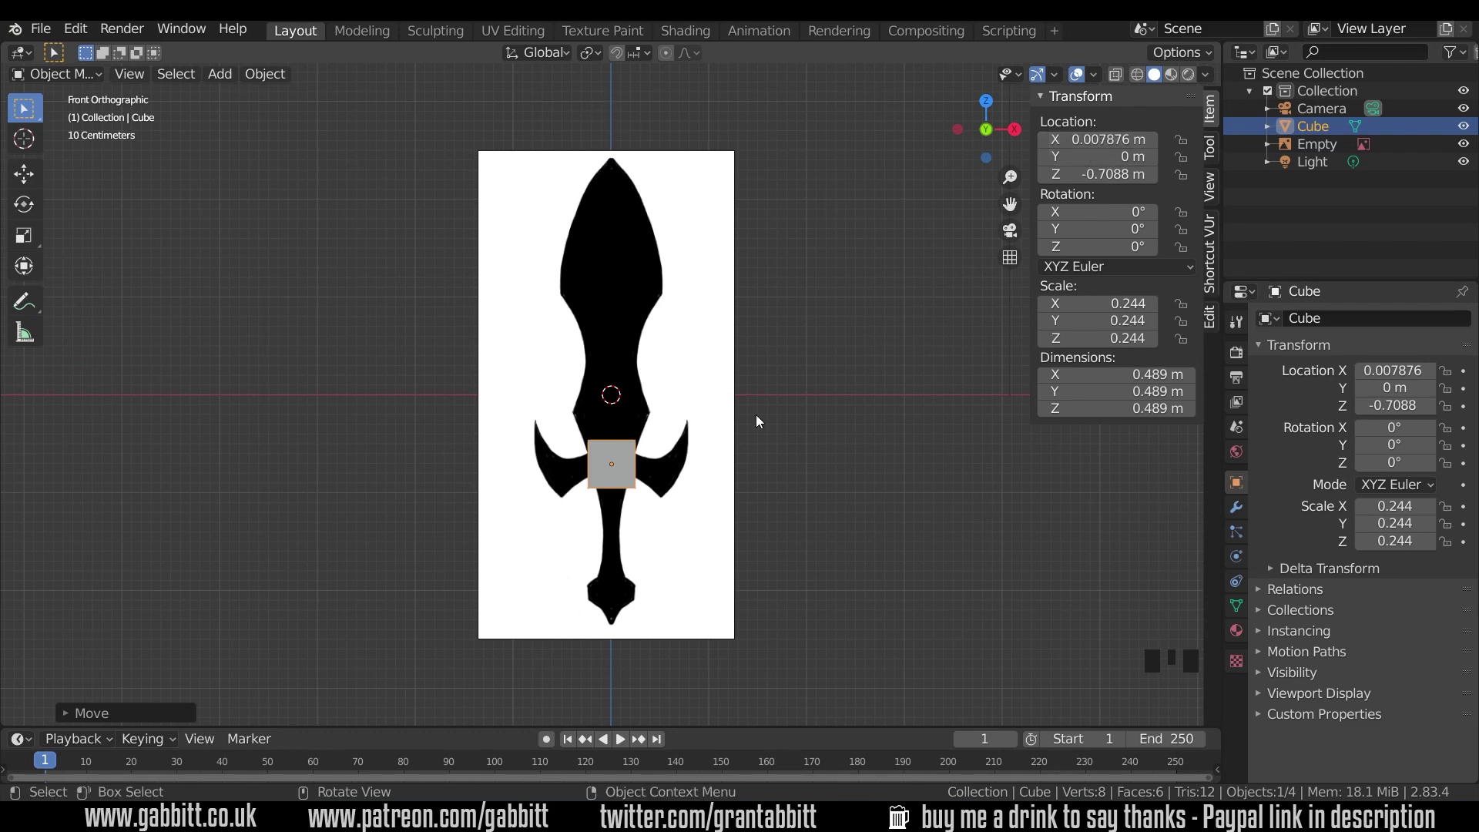
left_click(1094, 139)
type("0")
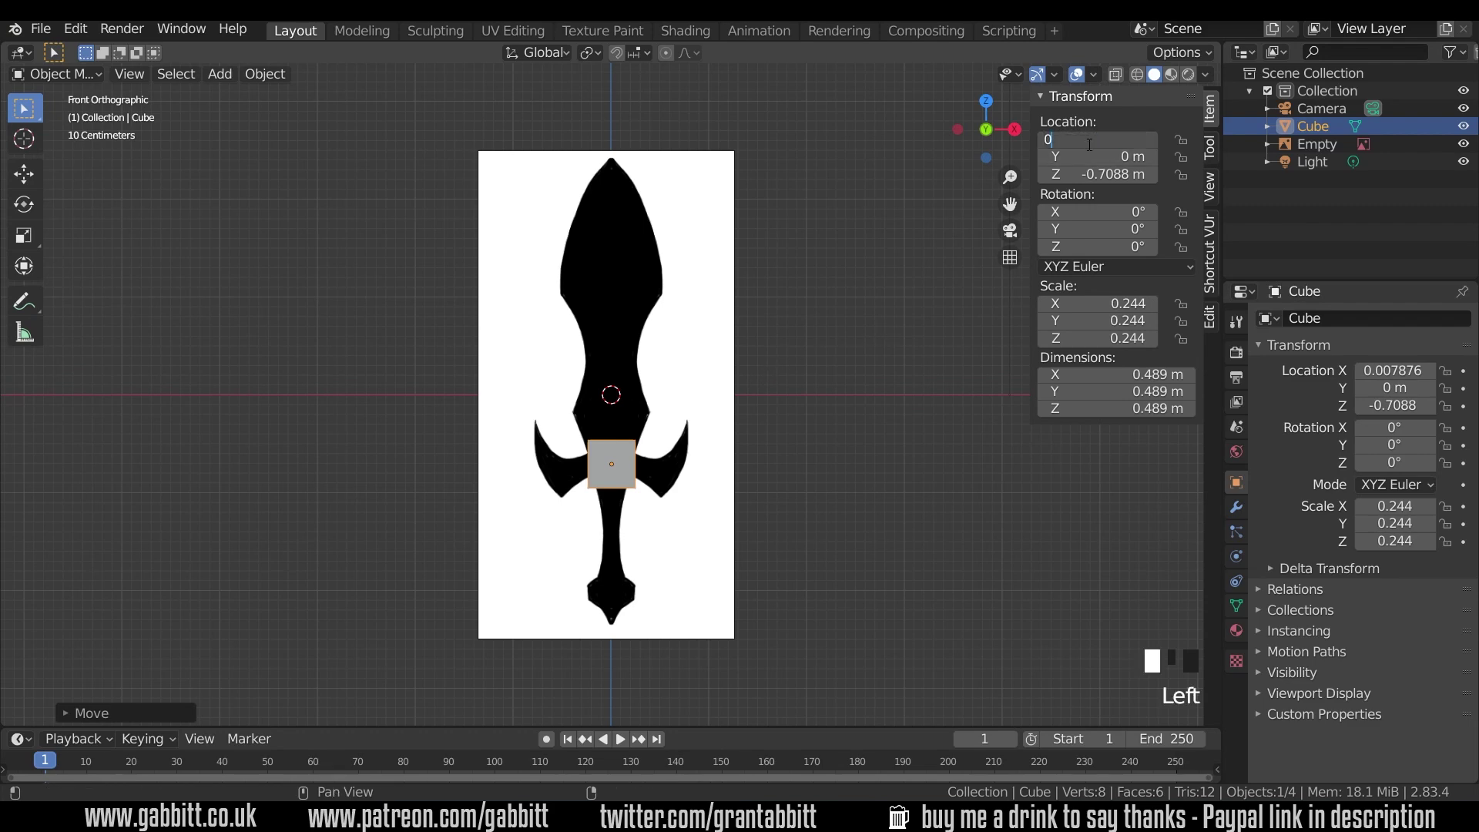
key("Return")
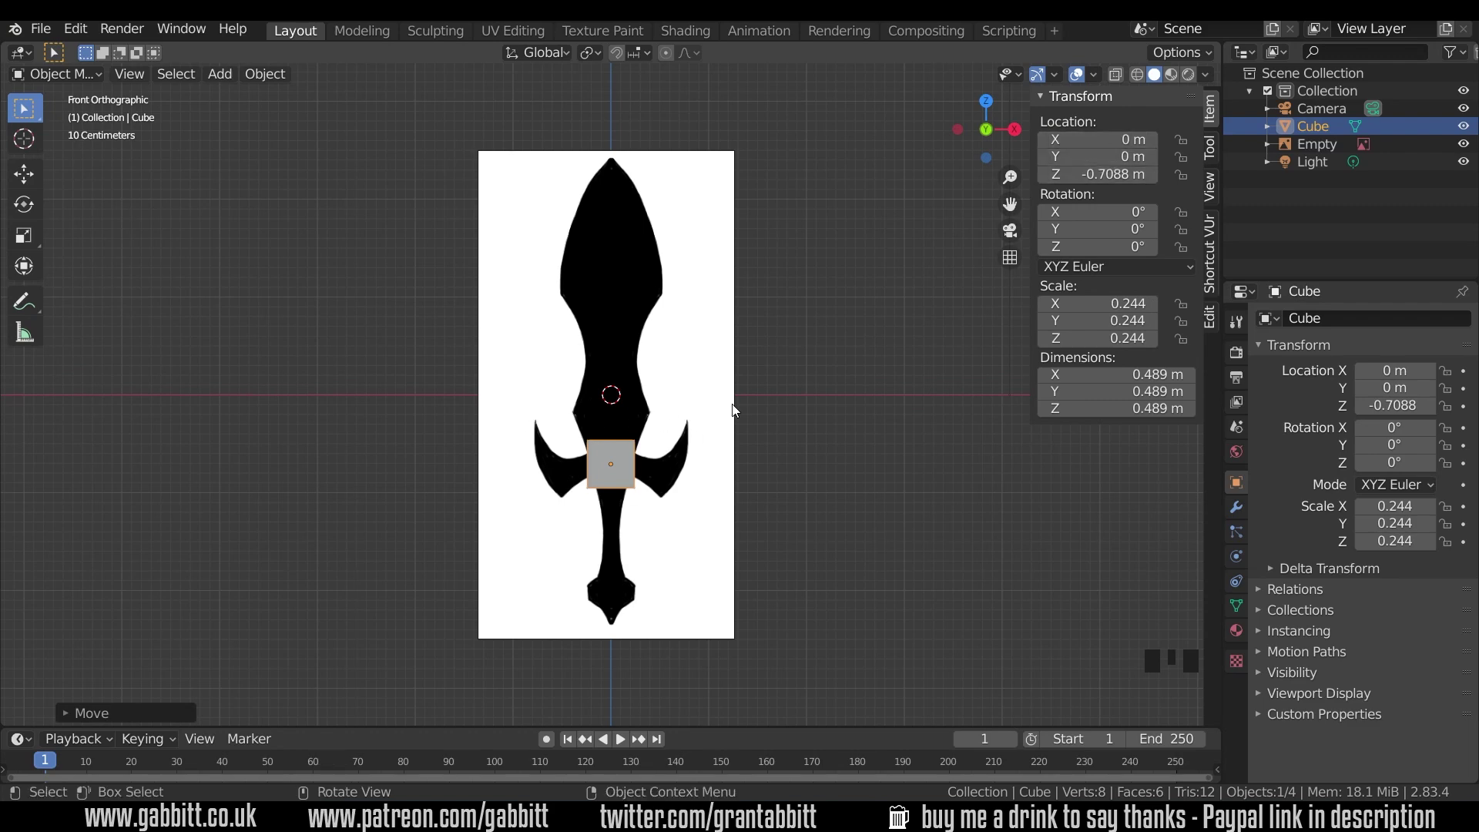
middle_click_drag(733, 410, 615, 343)
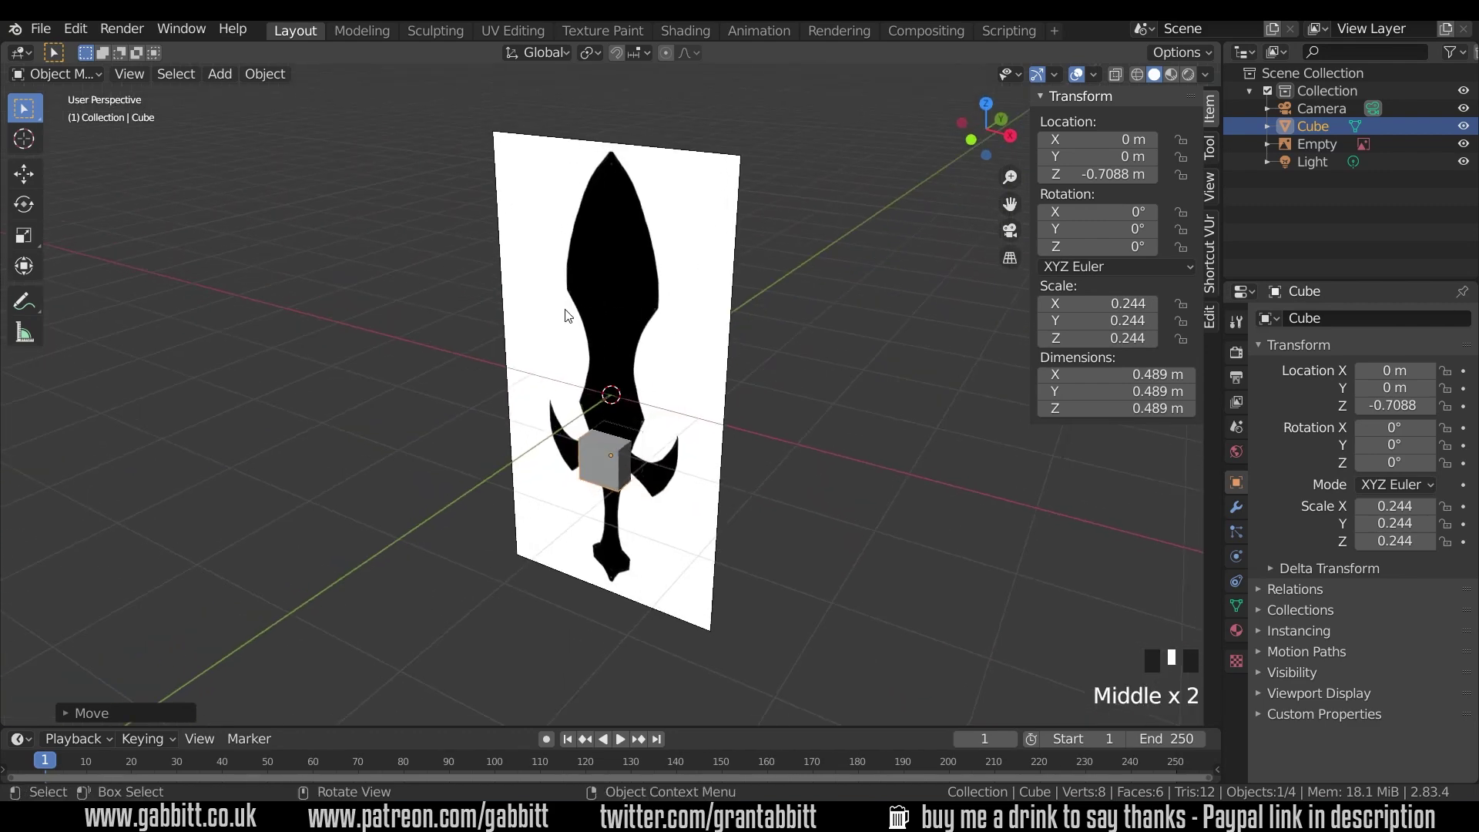
middle_click_drag(722, 397, 750, 468)
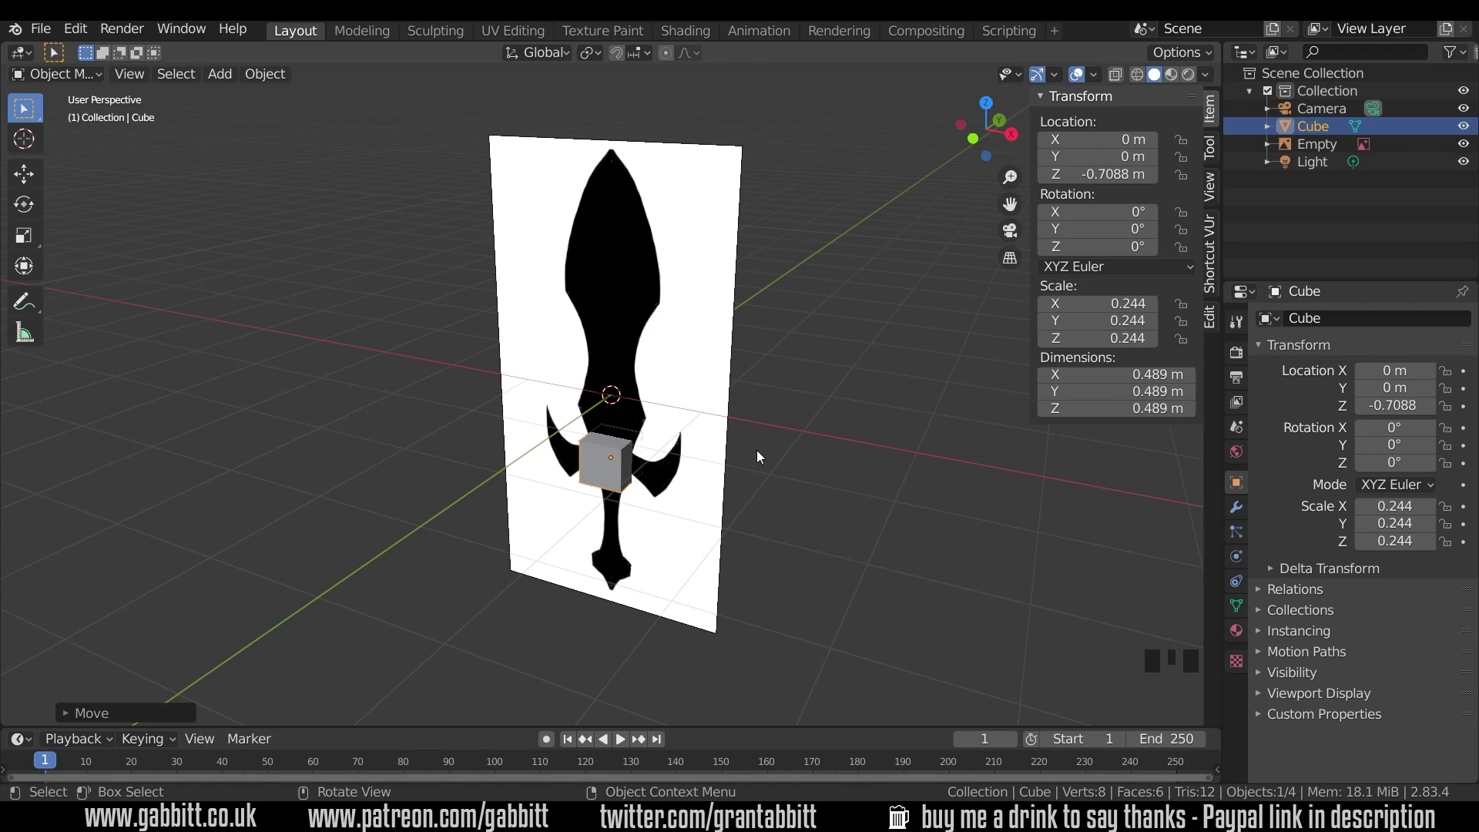
- Search the add-on preferences for "auto" to check that Mesh: Auto Mirror is enabled
left_click(79, 30)
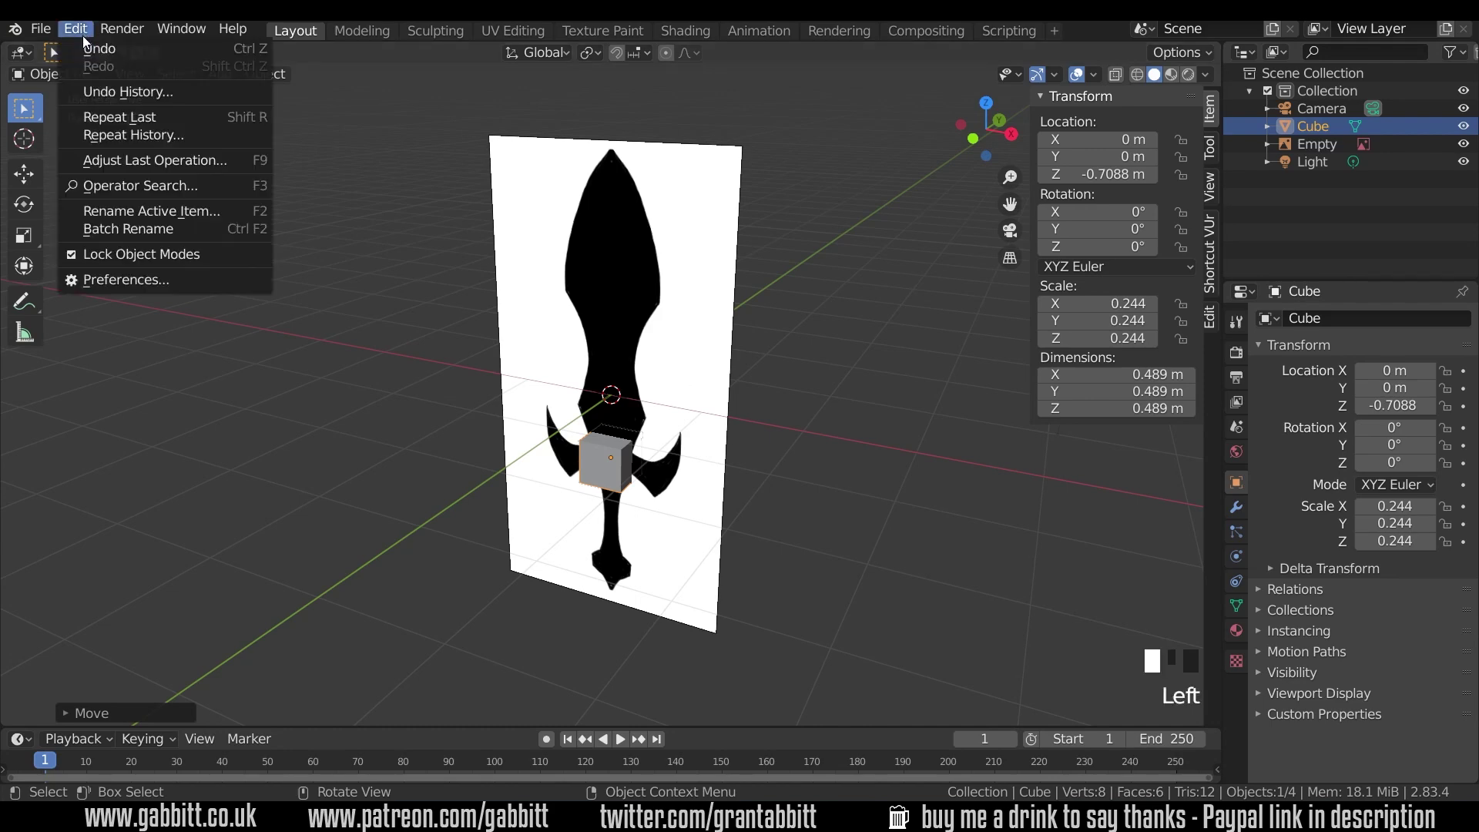
left_click(122, 277)
left_click(61, 181)
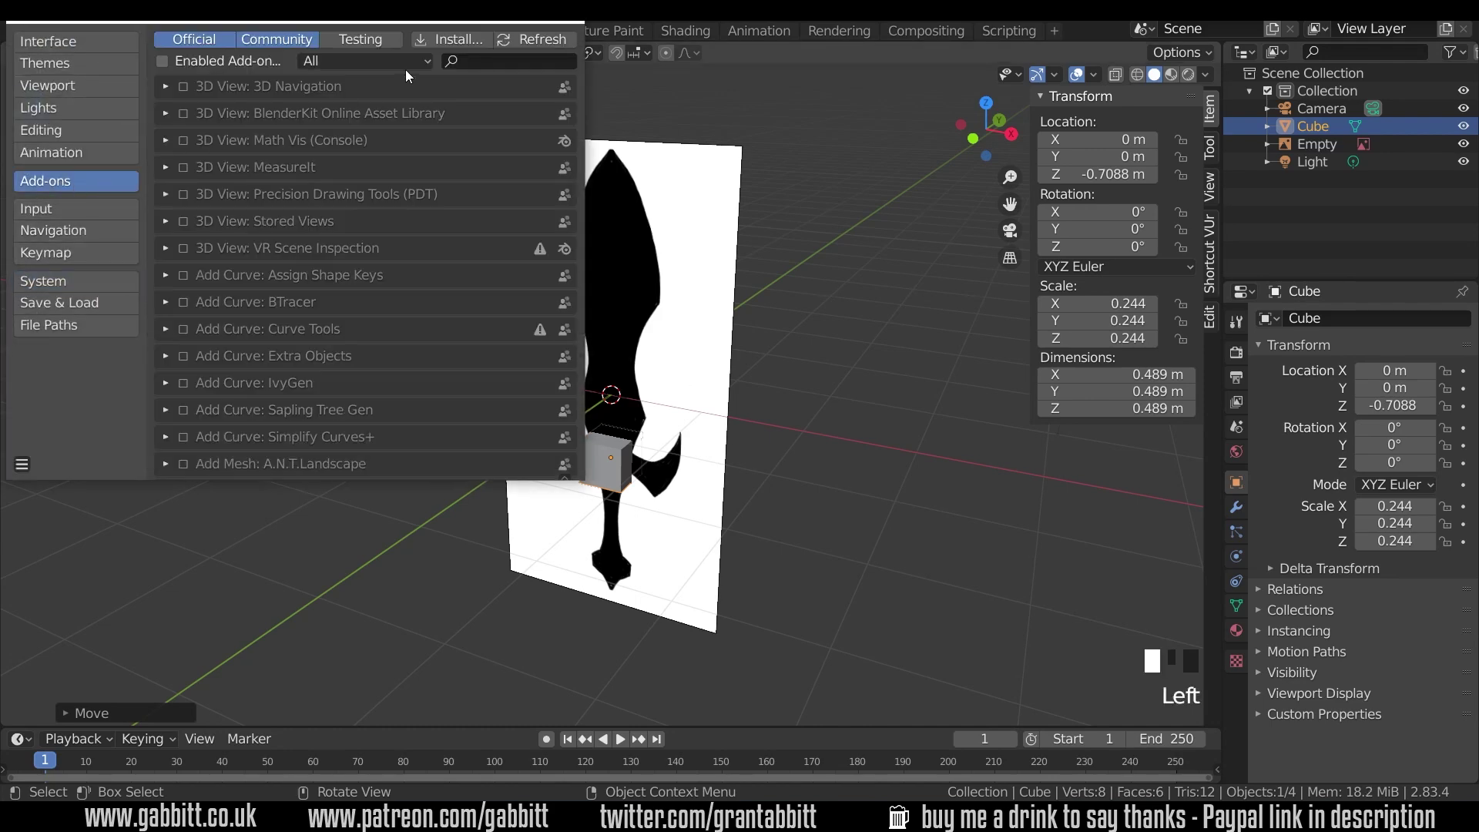
left_click(465, 63)
type("auto")
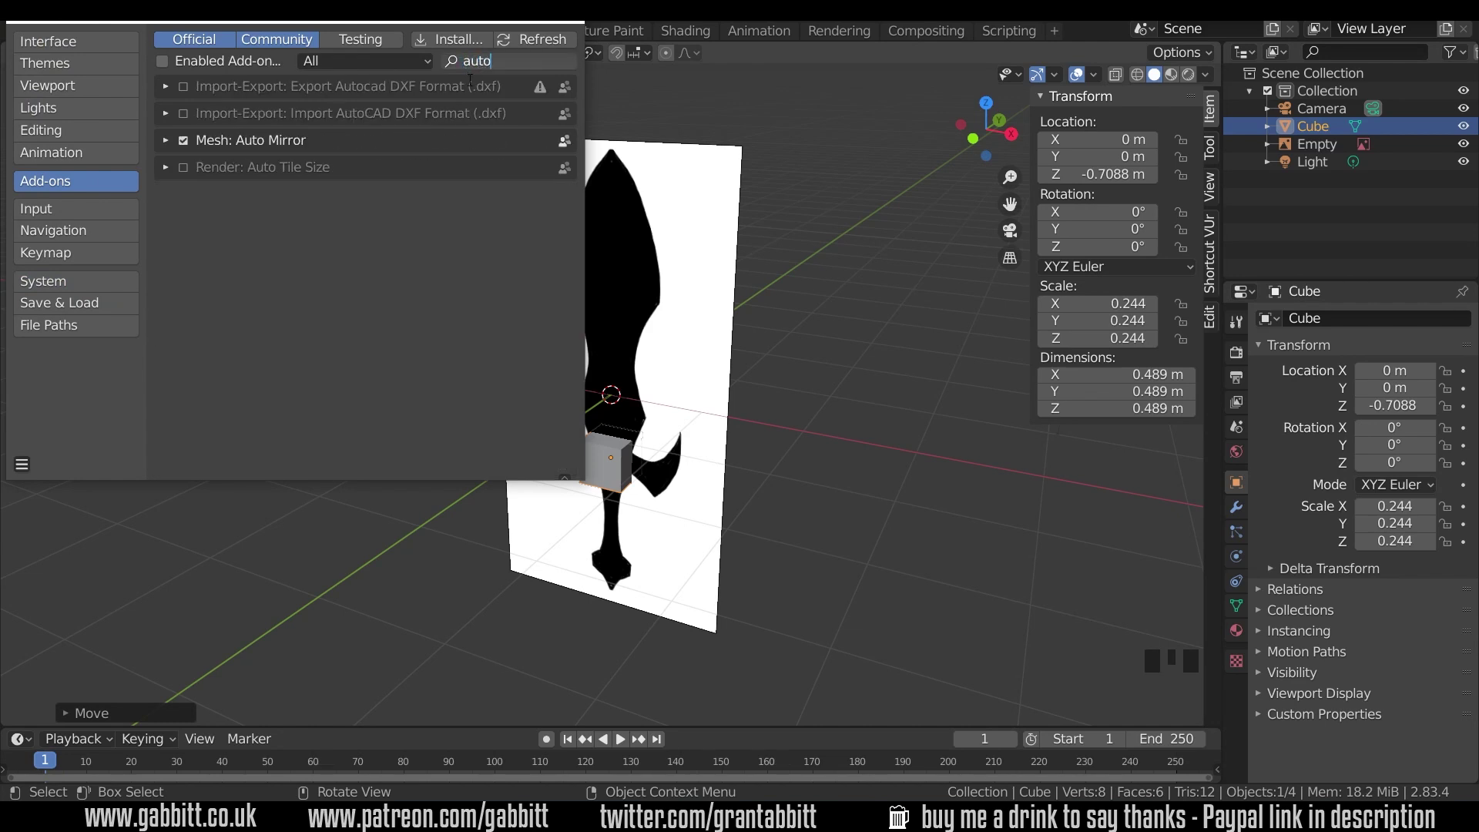
left_click(569, 22)
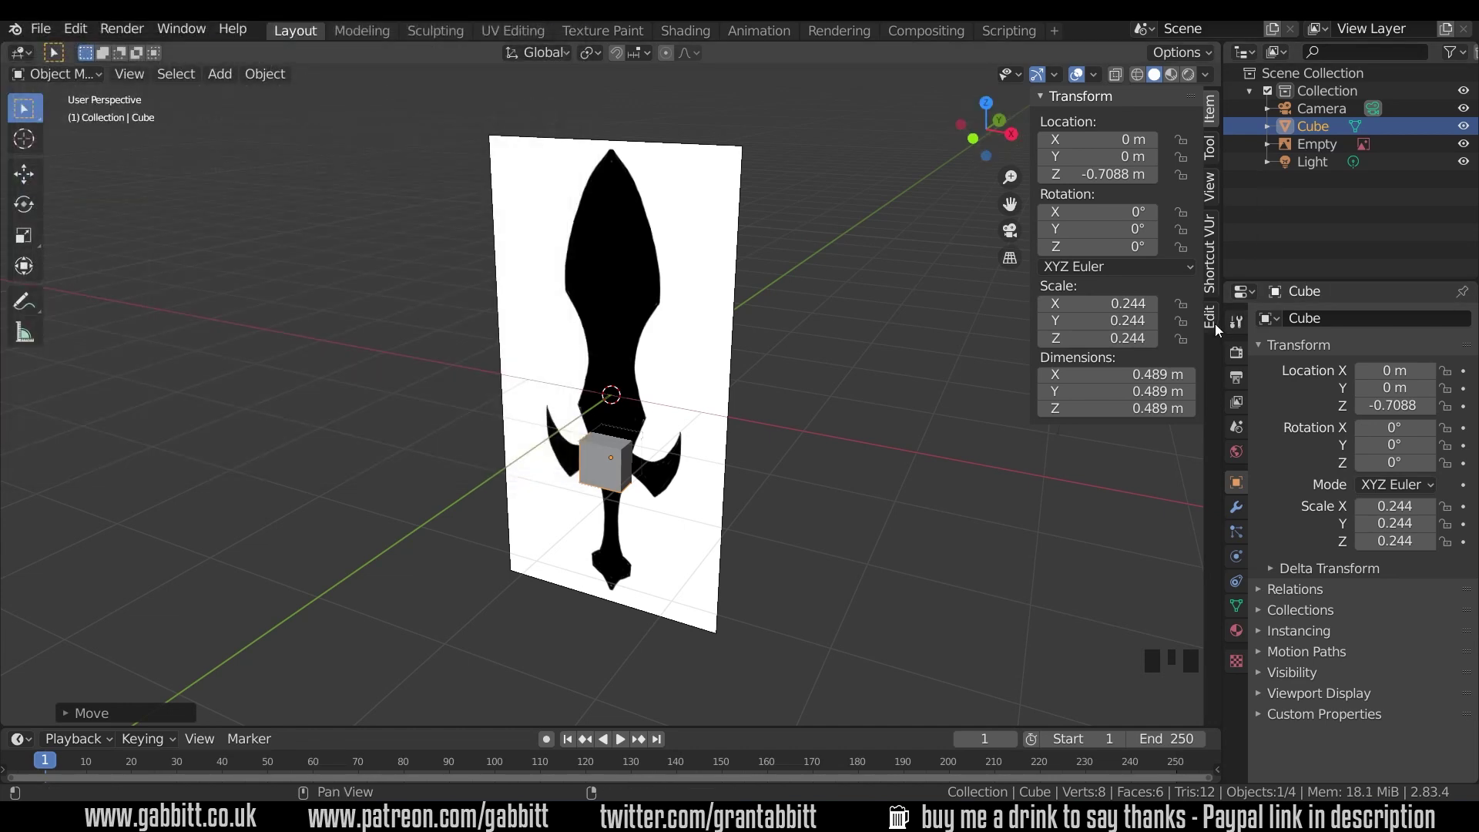
- Apply AutoMirror to the cube on the X axis with Positive orientation, and display its Mirror modifier settings
key("n")
key("n")
left_click(1211, 316)
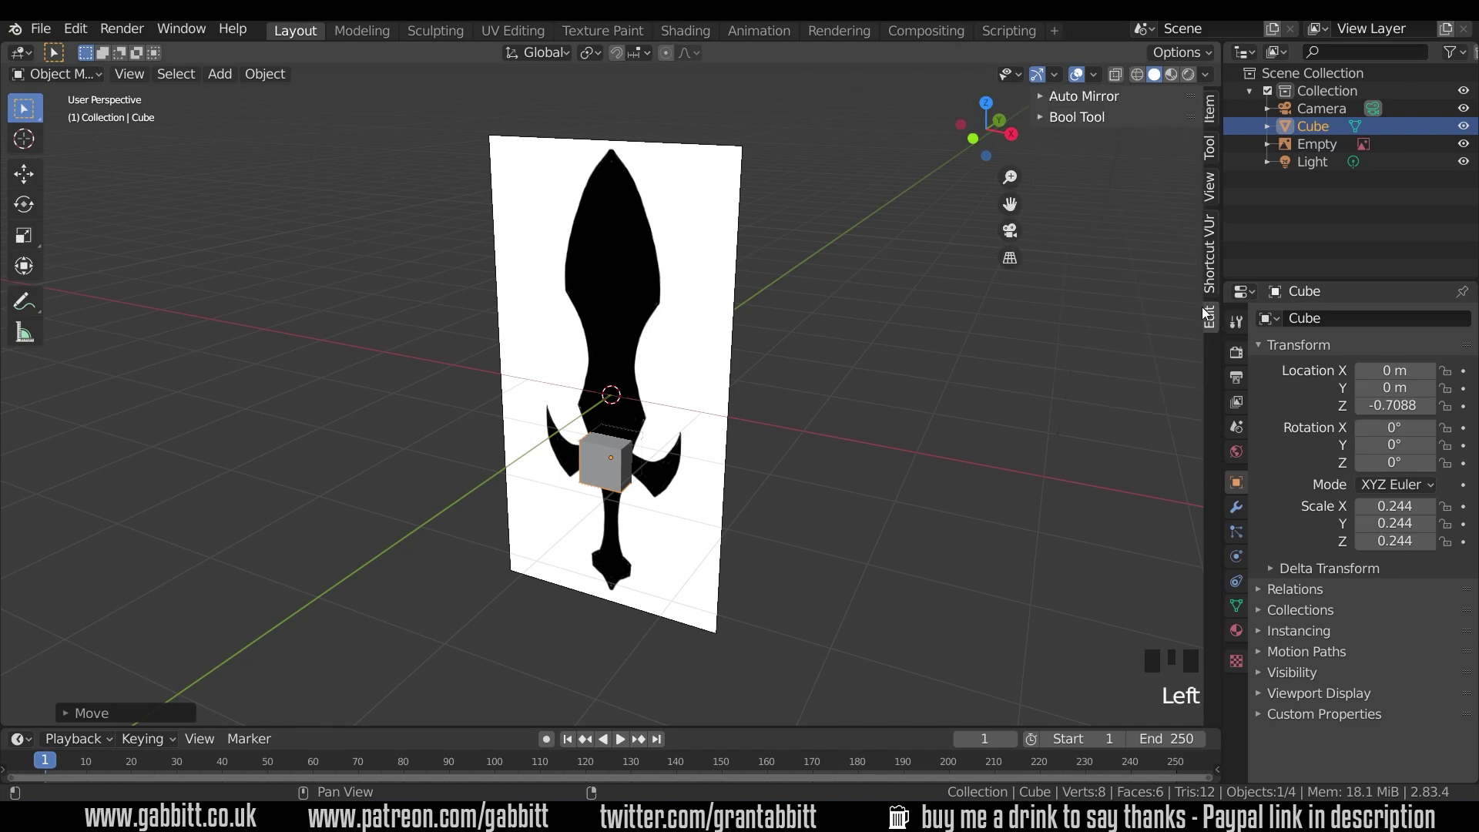
left_click(1041, 94)
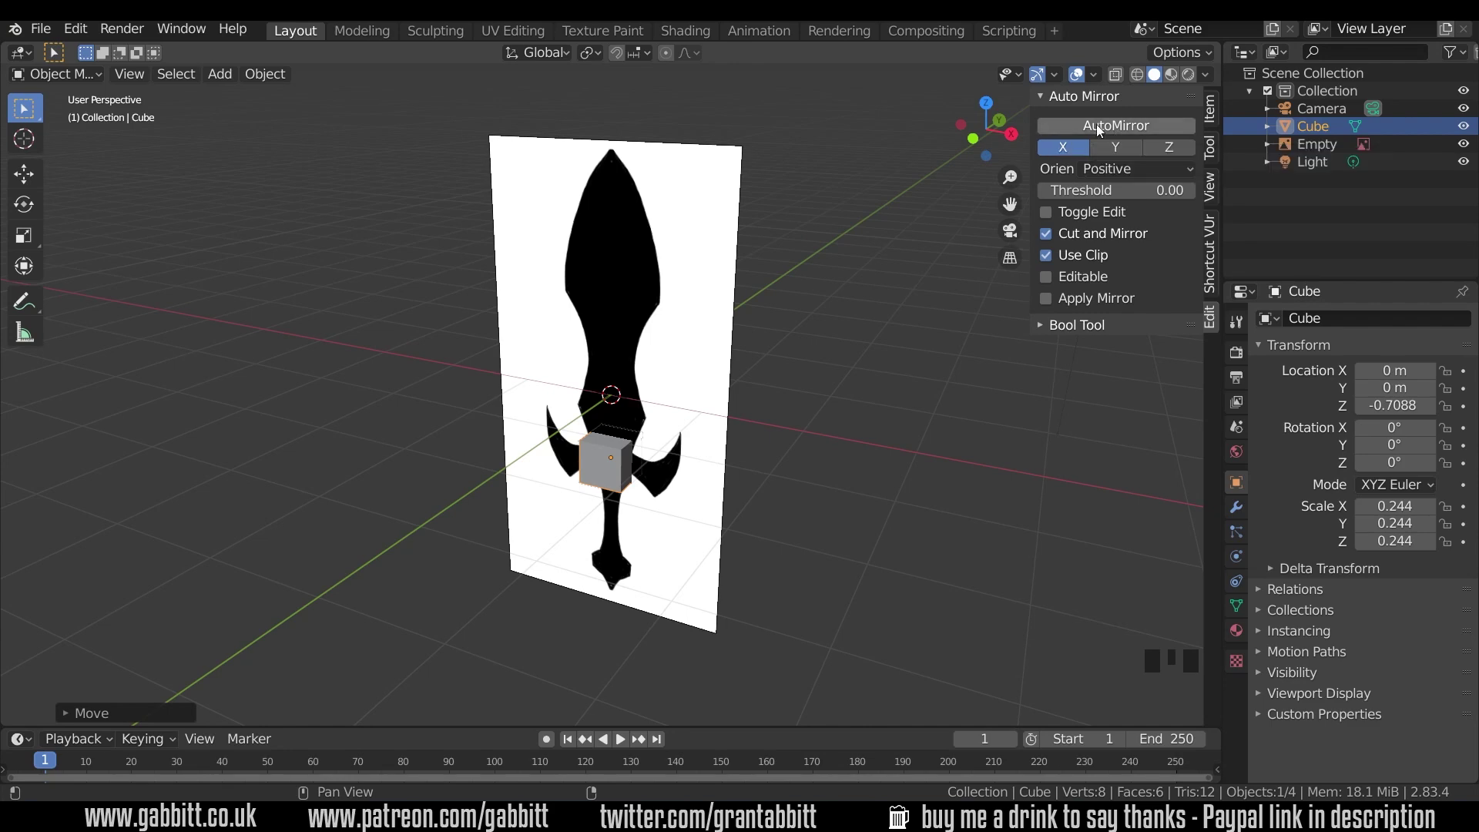
middle_click_drag(667, 400, 647, 486)
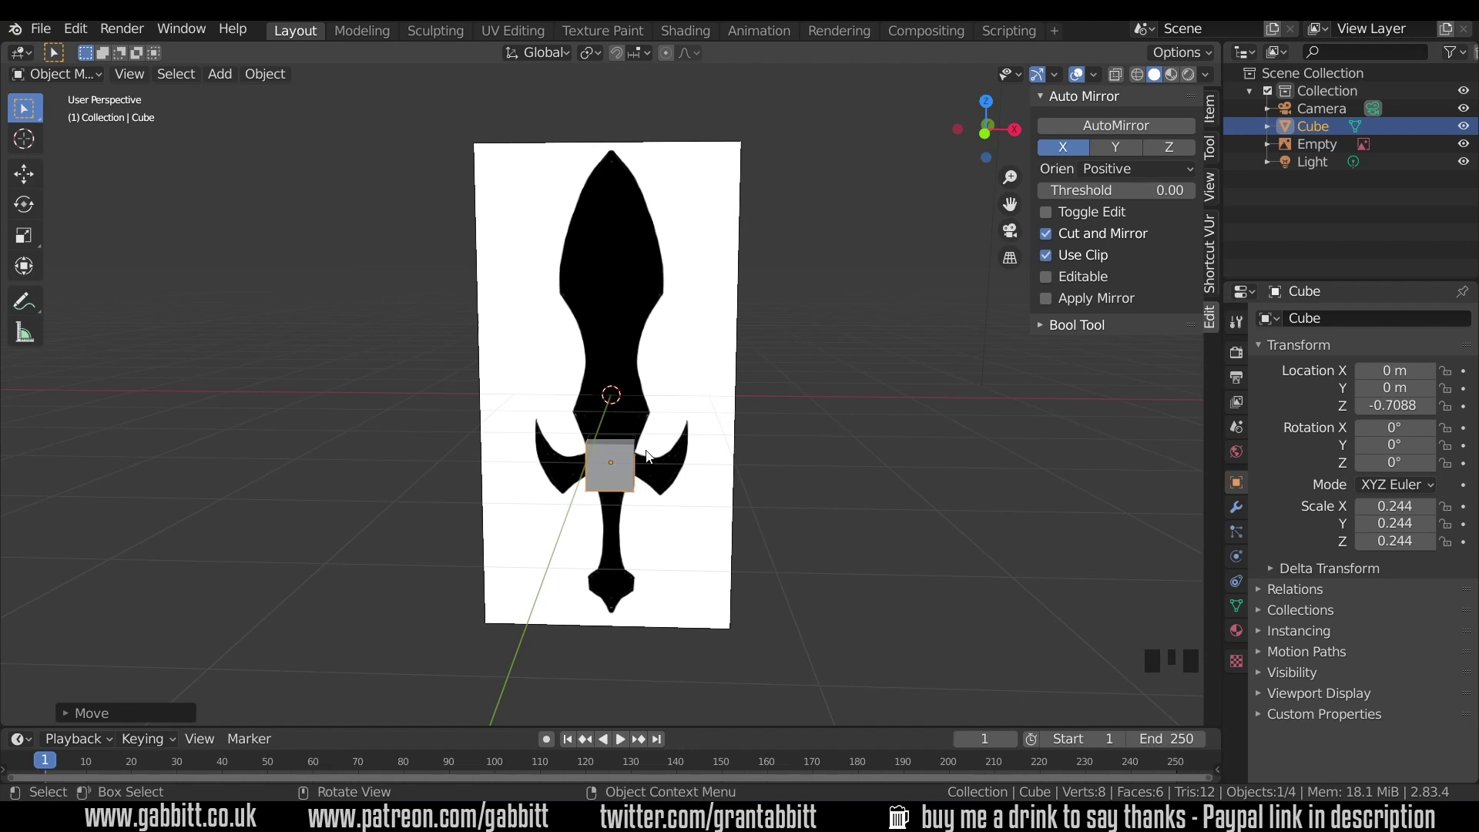
left_click(24, 300)
mouse_move(774, 465)
left_mouse_down()
mouse_move(962, 464)
mouse_move(918, 439)
mouse_move(961, 463)
mouse_move(893, 501)
left_mouse_up()
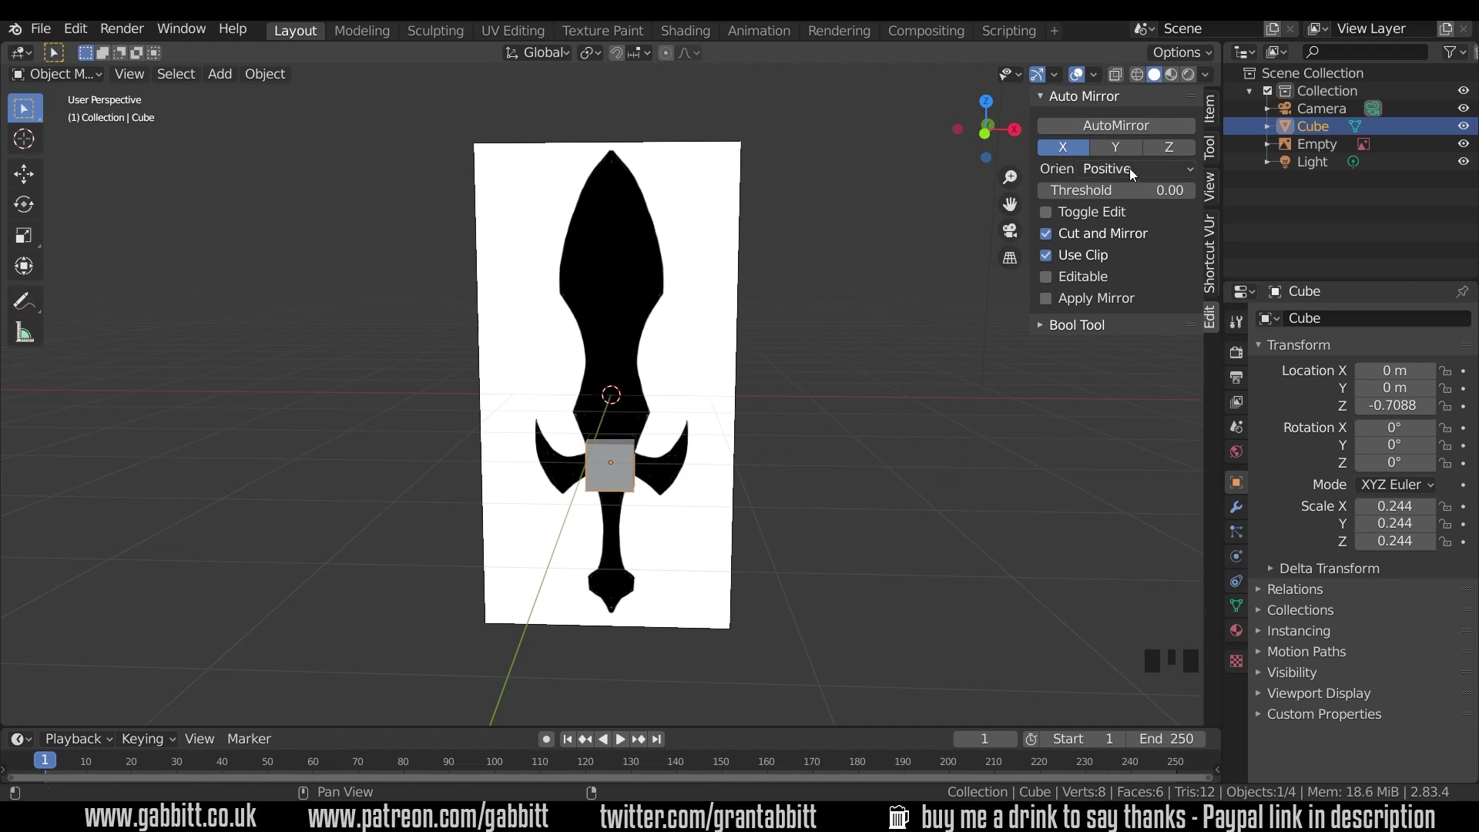
left_click(1125, 127)
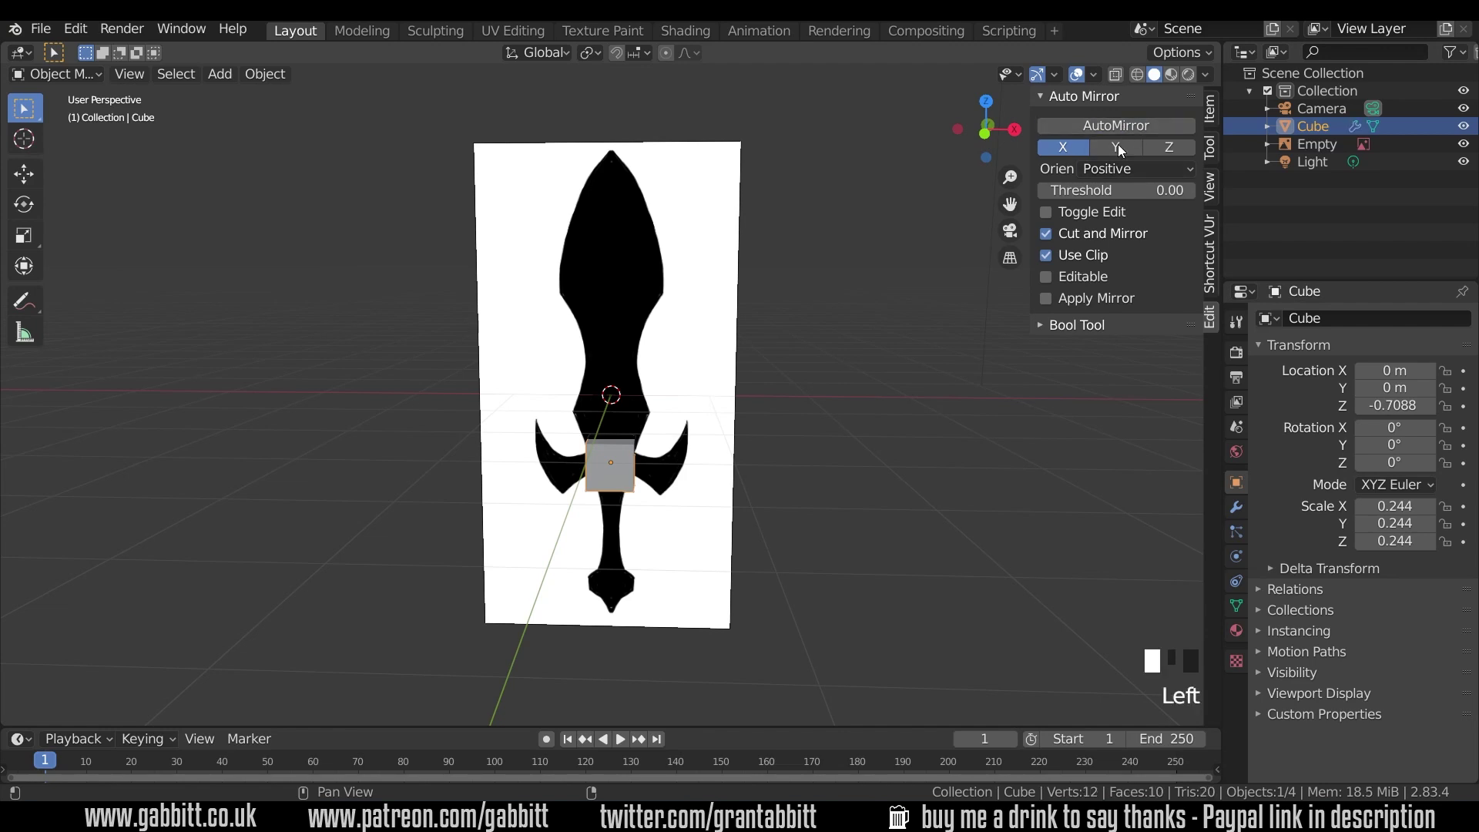
left_click(1236, 509)
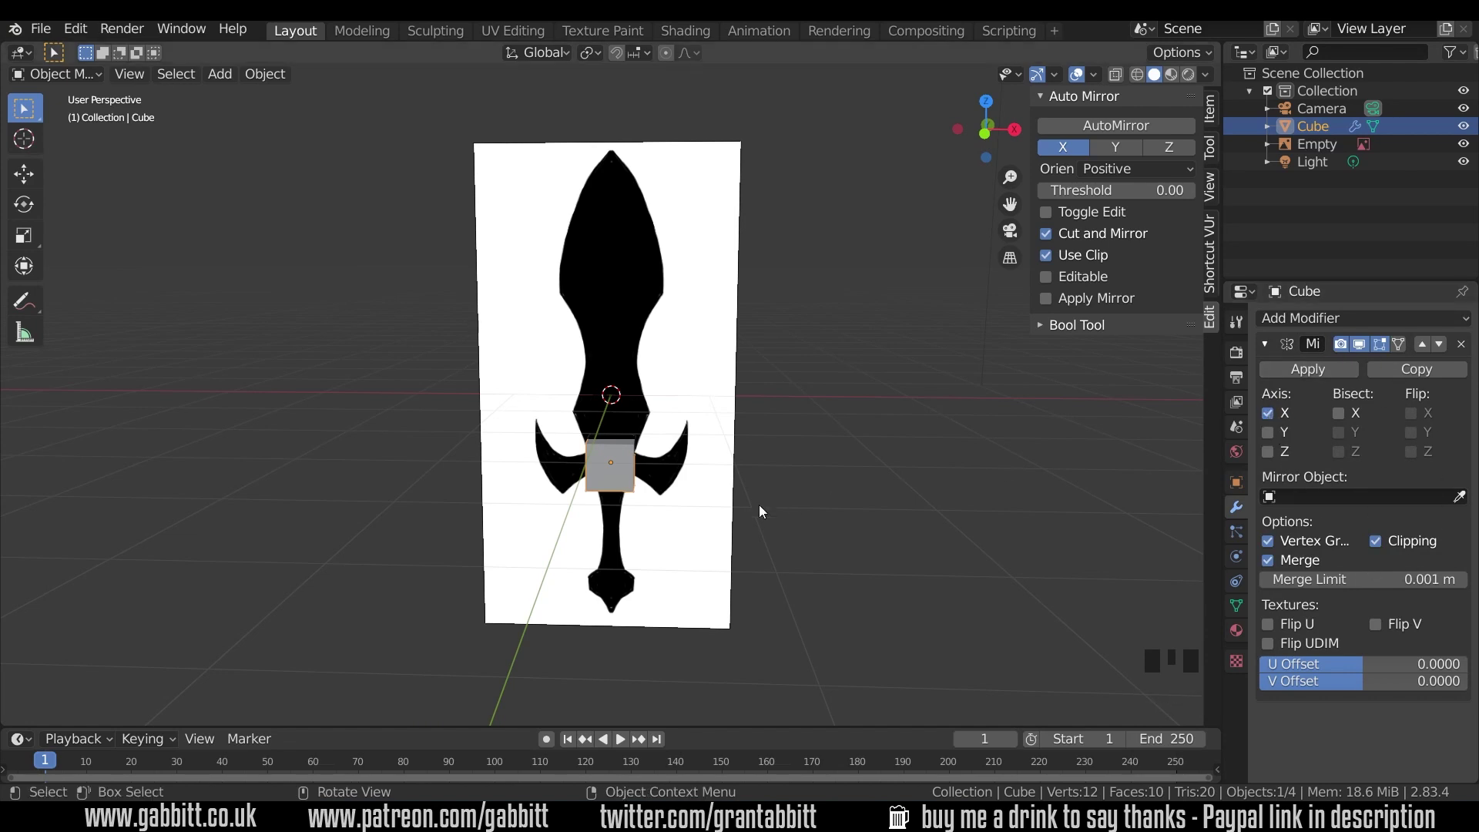
- Enter Edit Mode on the cube and try moving one front corner vertex
key("Tab")
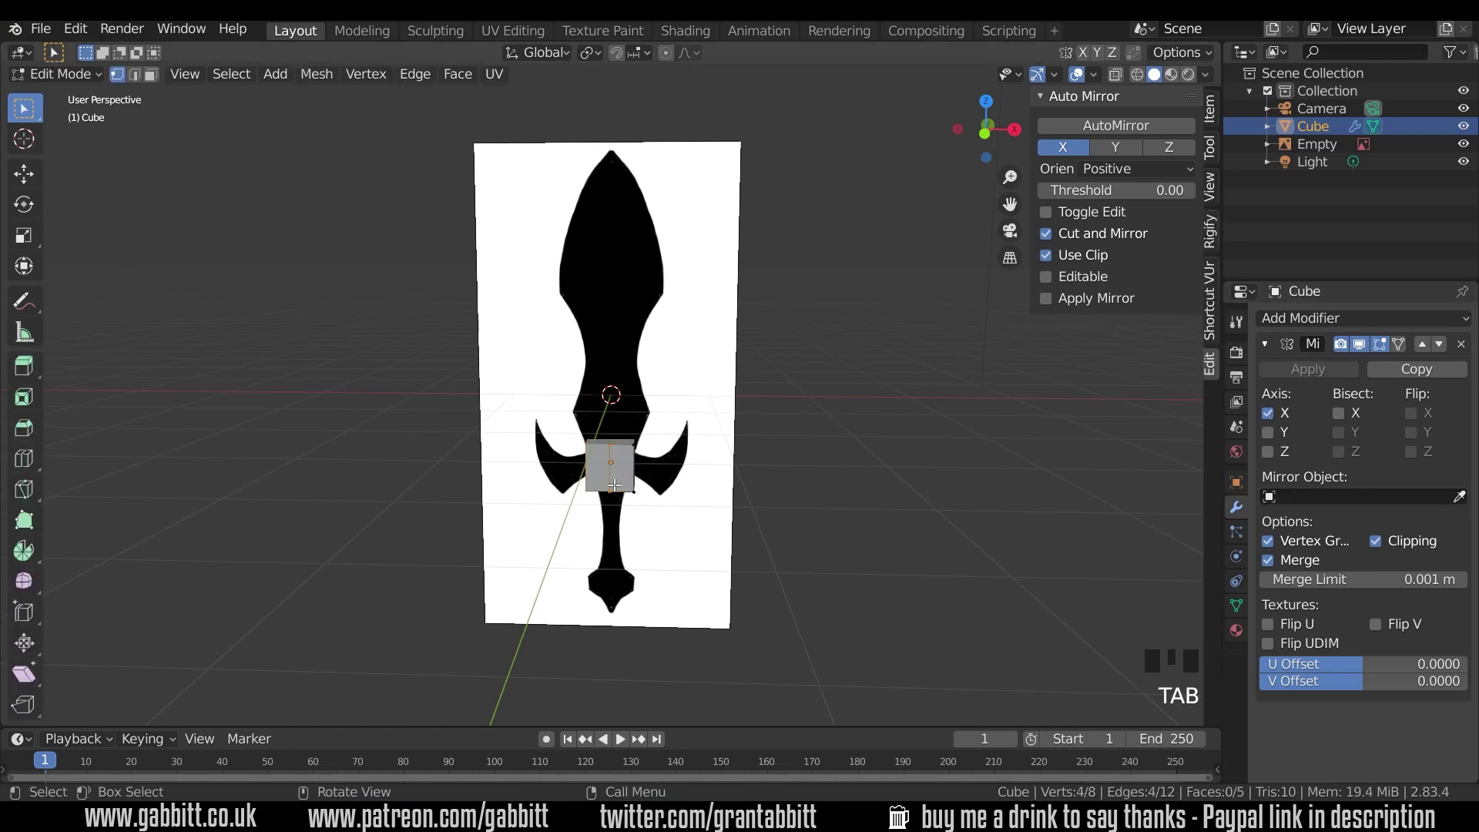
mouse_move(629, 478)
middle_mouse_down()
mouse_move(462, 489)
mouse_move(639, 457)
middle_mouse_up()
left_click(660, 445)
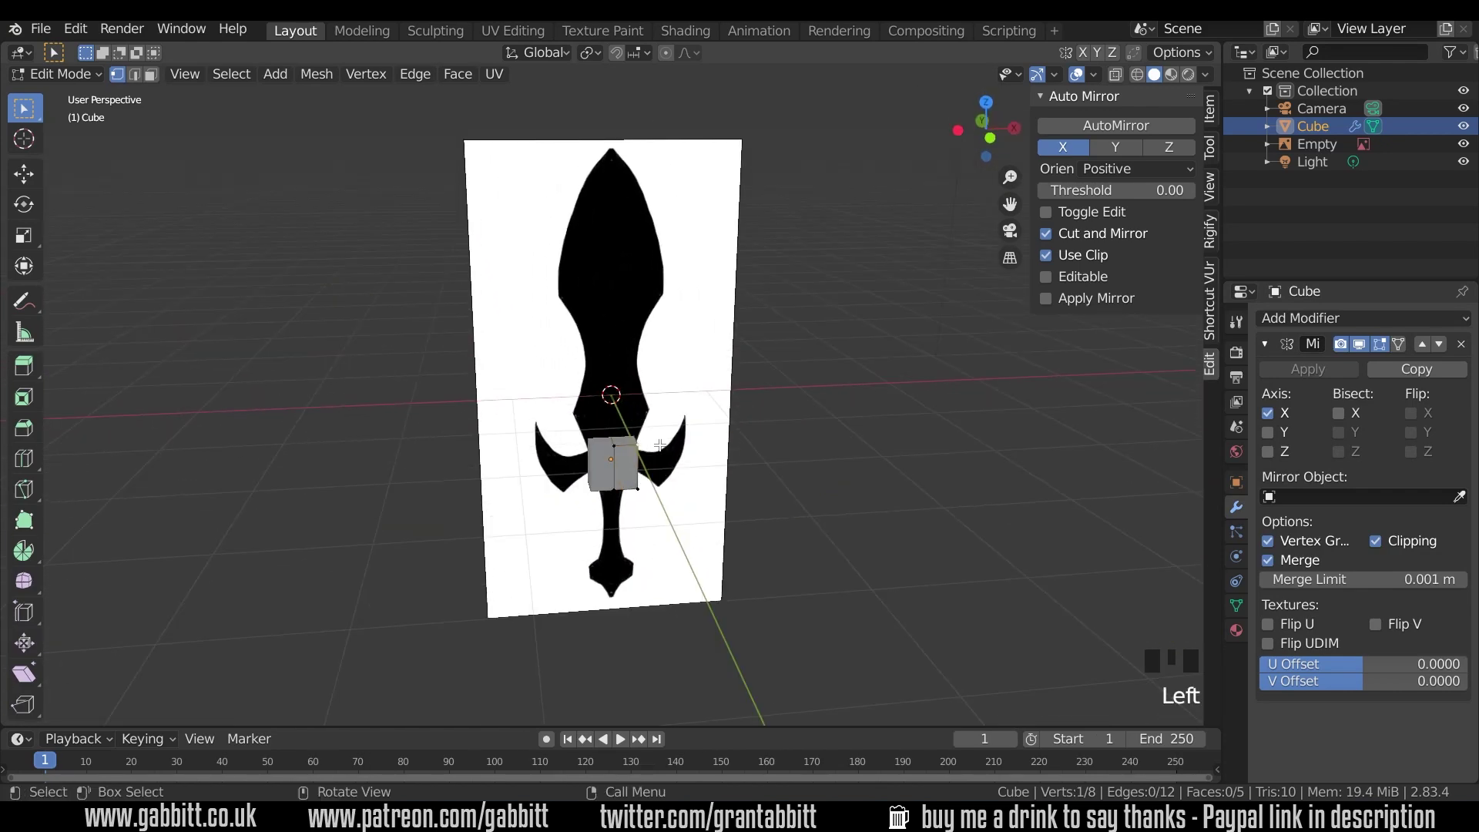
key("g")
right_click(742, 459)
- Set the AutoMirror axis to Y
middle_click_drag(853, 520, 953, 291)
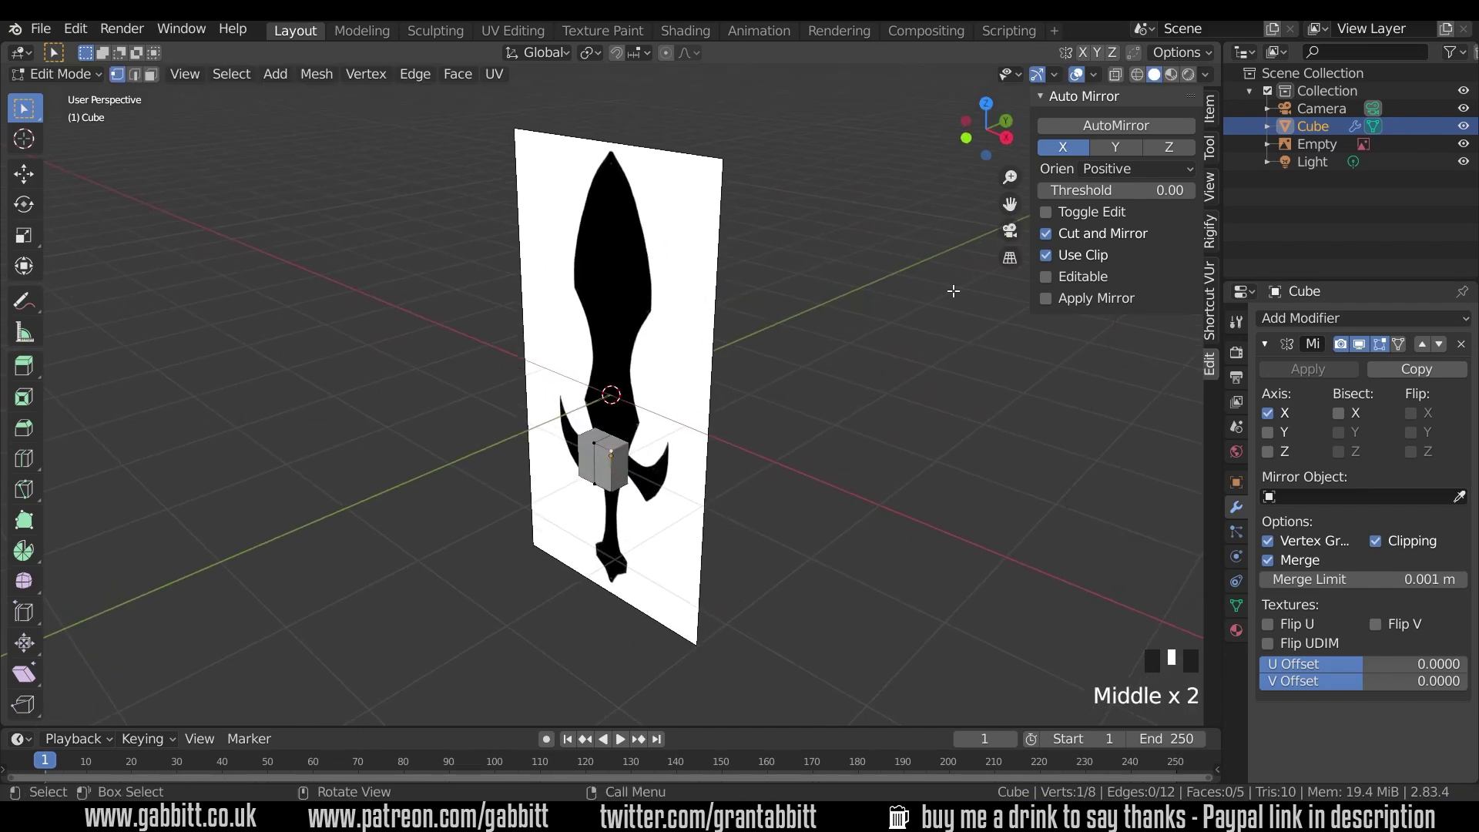
left_click(1122, 146)
- Draw temporary annotation arrows on both sides of the sword image to mark the two Y directions
middle_click_drag(771, 323, 561, 432)
left_click(24, 300)
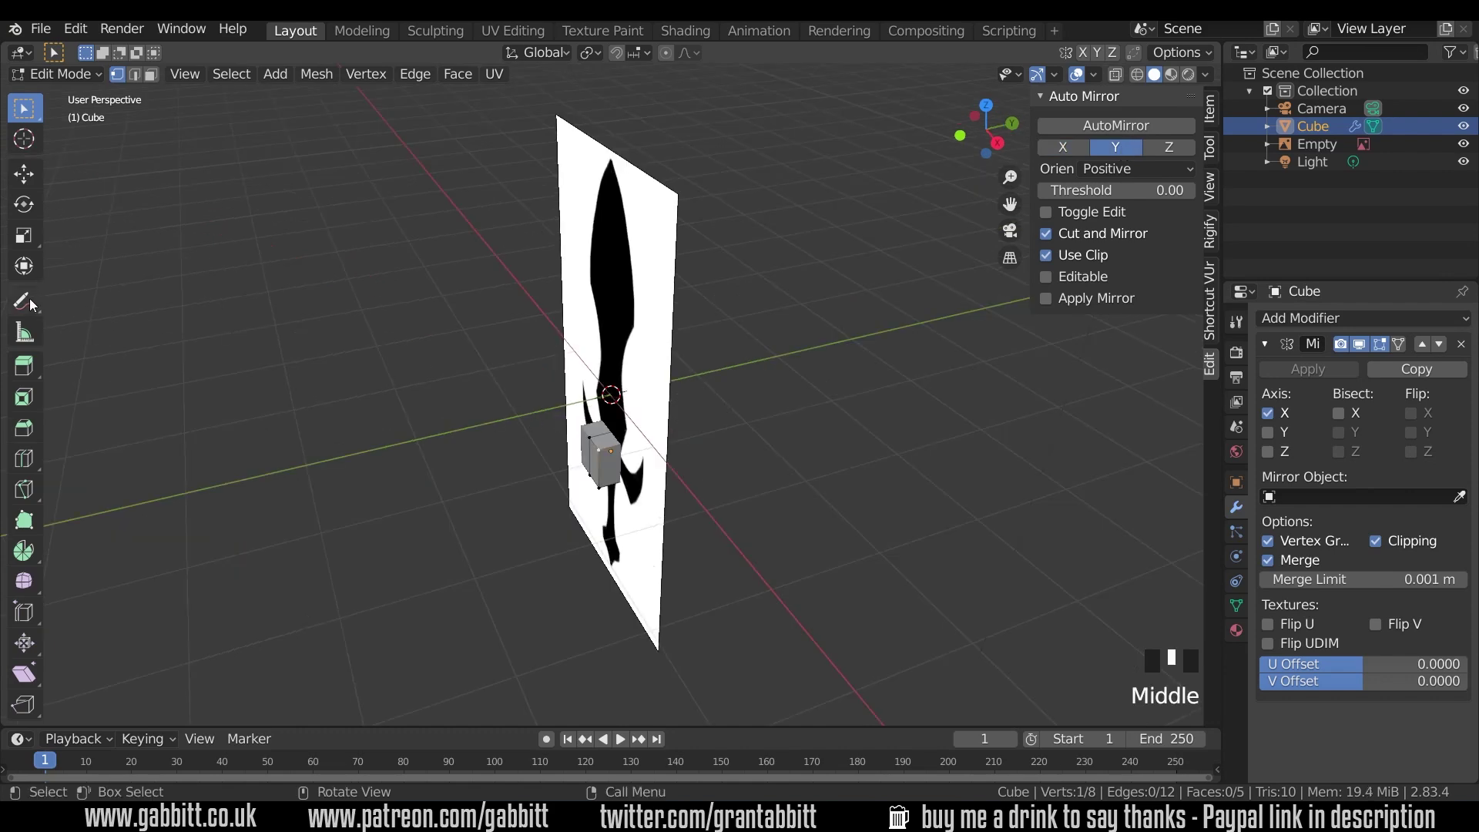
left_click_drag(719, 418, 818, 371)
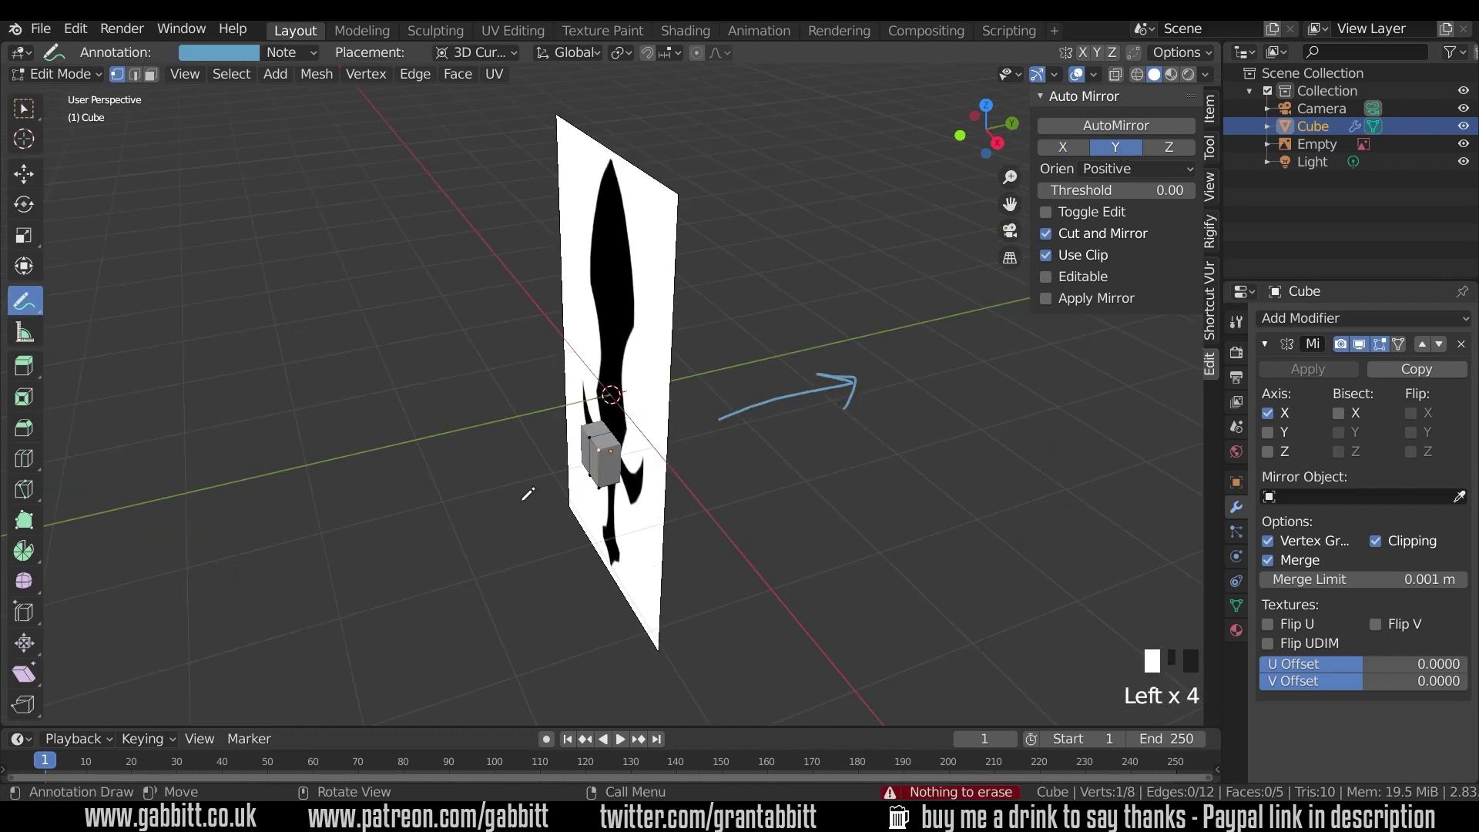
left_click_drag(493, 494, 358, 514)
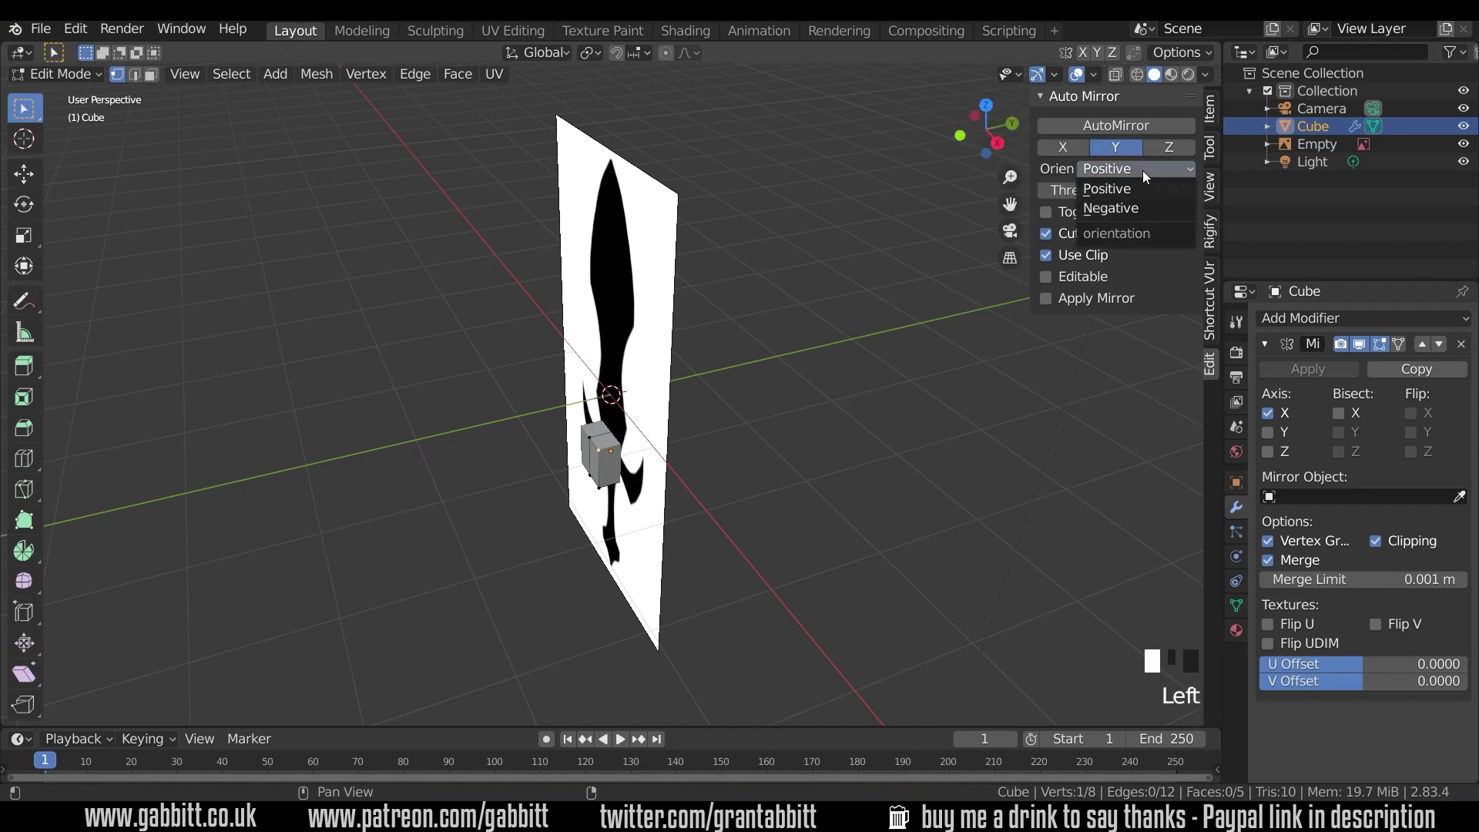
- Set the AutoMirror orientation to Negative and apply AutoMirror to the cube on the Y axis
left_click(1110, 208)
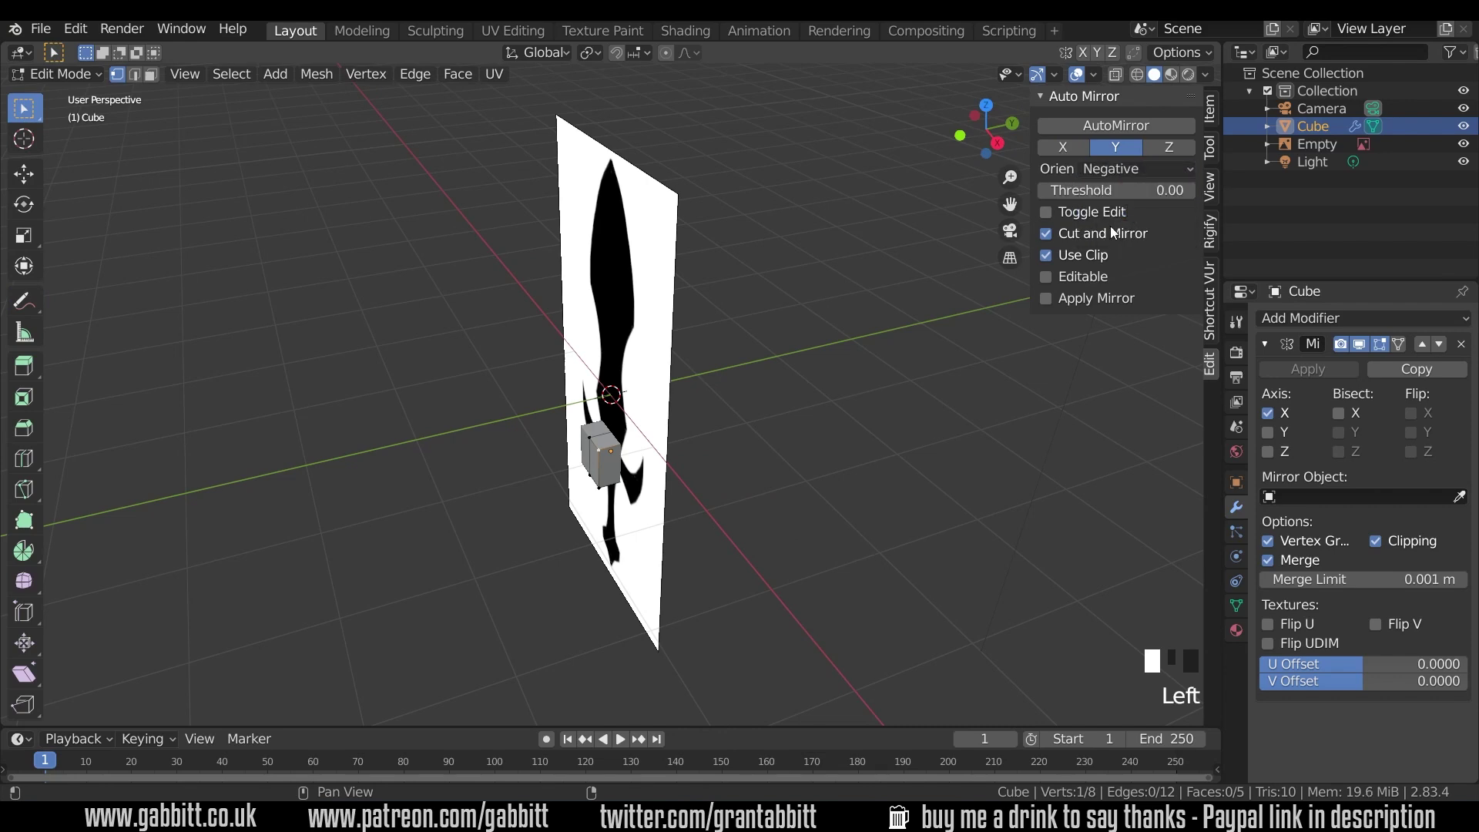
left_click(1130, 135)
middle_click_drag(770, 393, 609, 454)
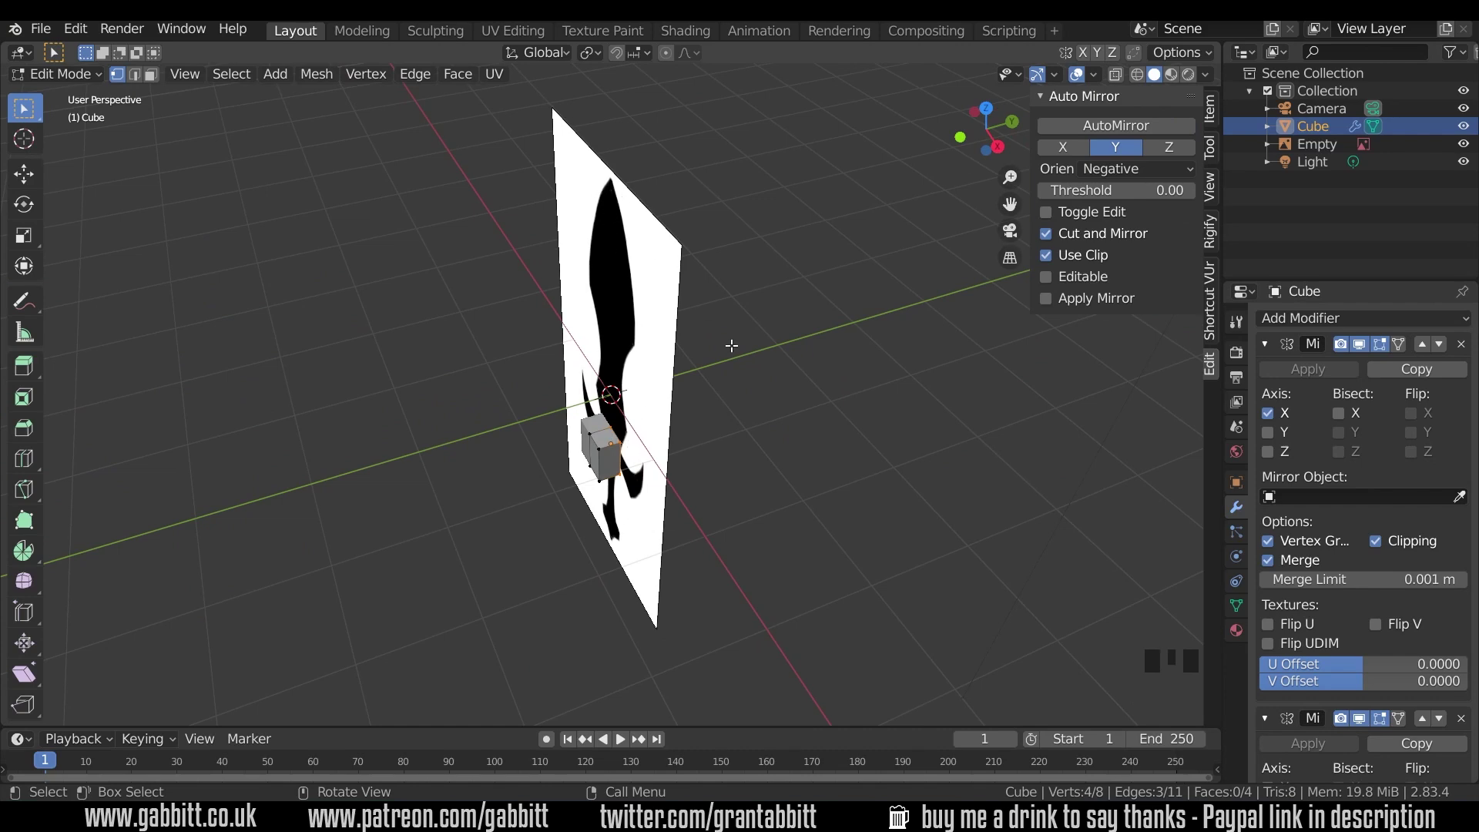
middle_click_drag(855, 365, 736, 510)
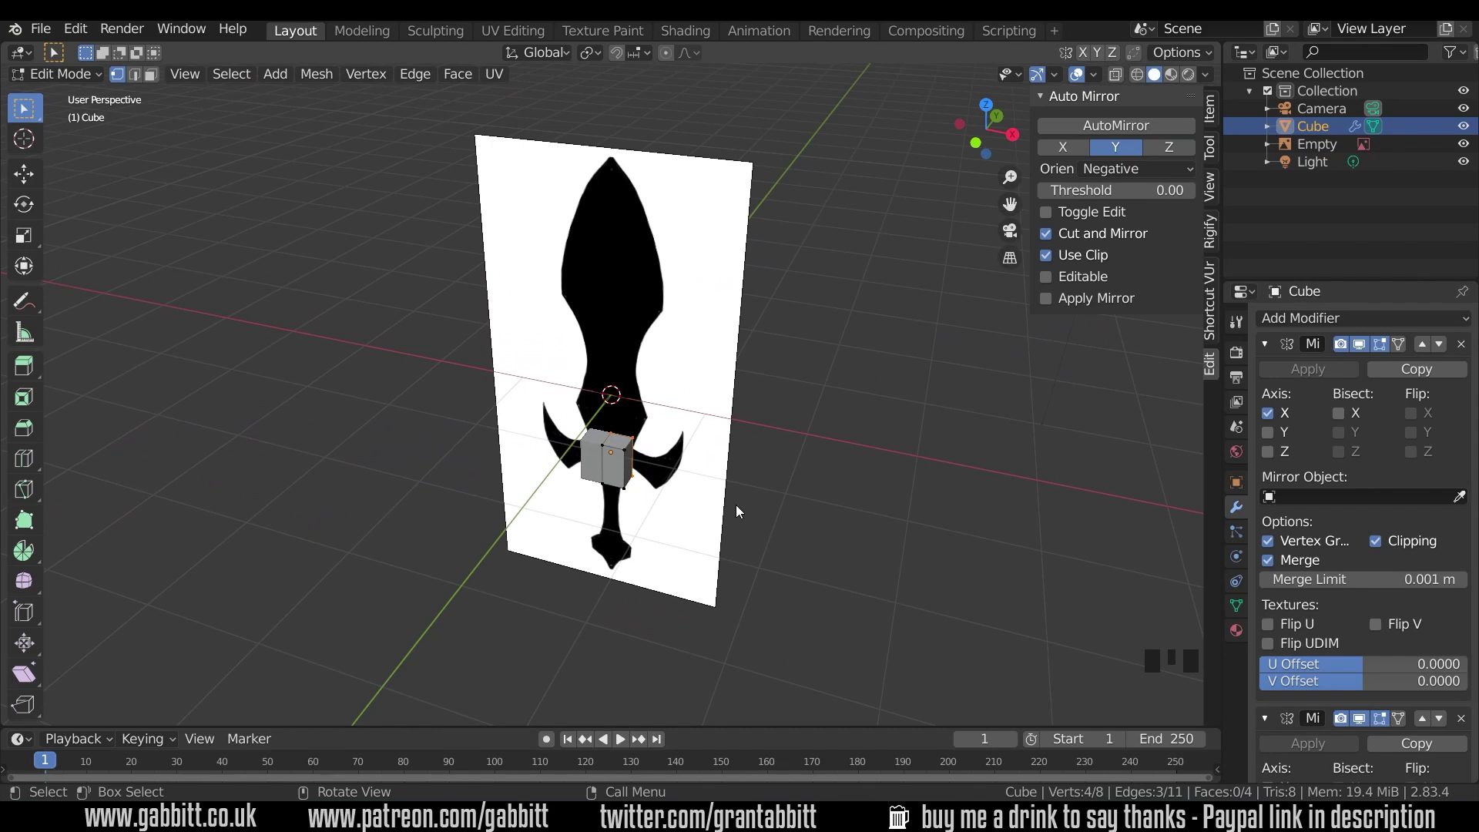
- Show the cube in front orthographic view with X-ray enabled, try Wireframe shading, and return to Solid shading
key("KP_1")
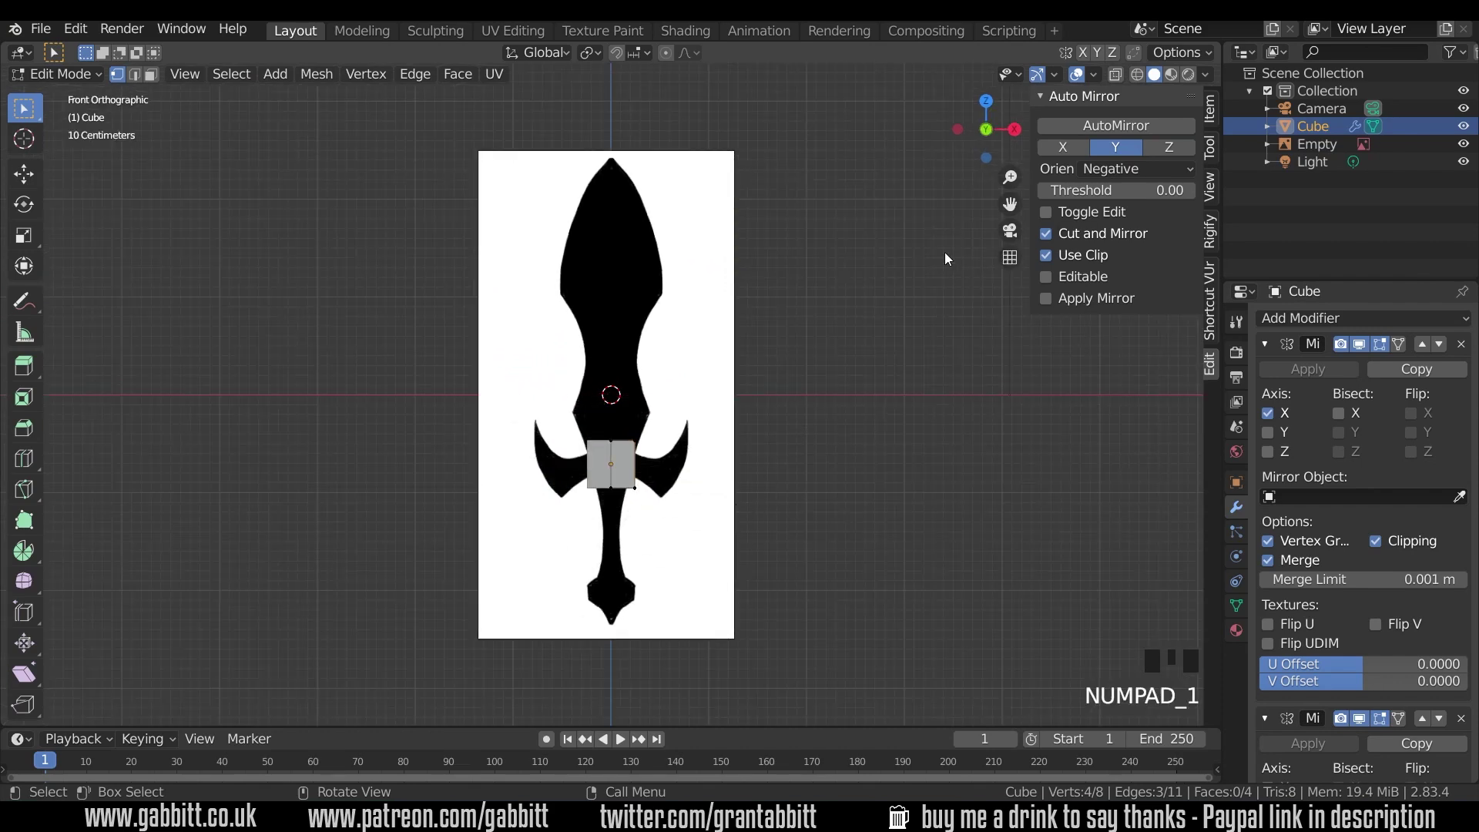
left_click(1116, 74)
left_click(1137, 74)
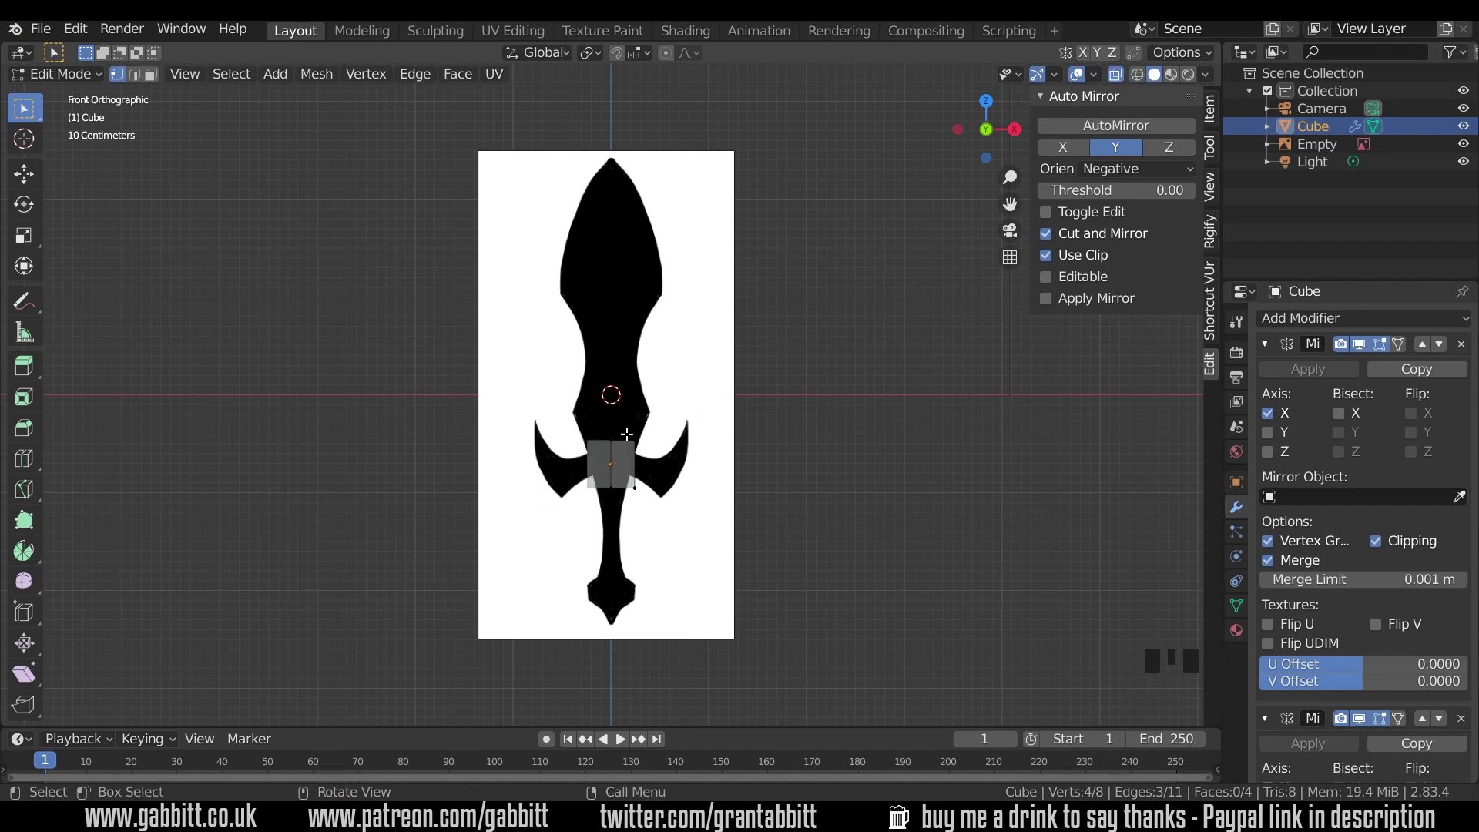
scroll(650, 501, "up", 5)
middle_click_drag(650, 501, 688, 316, "shift")
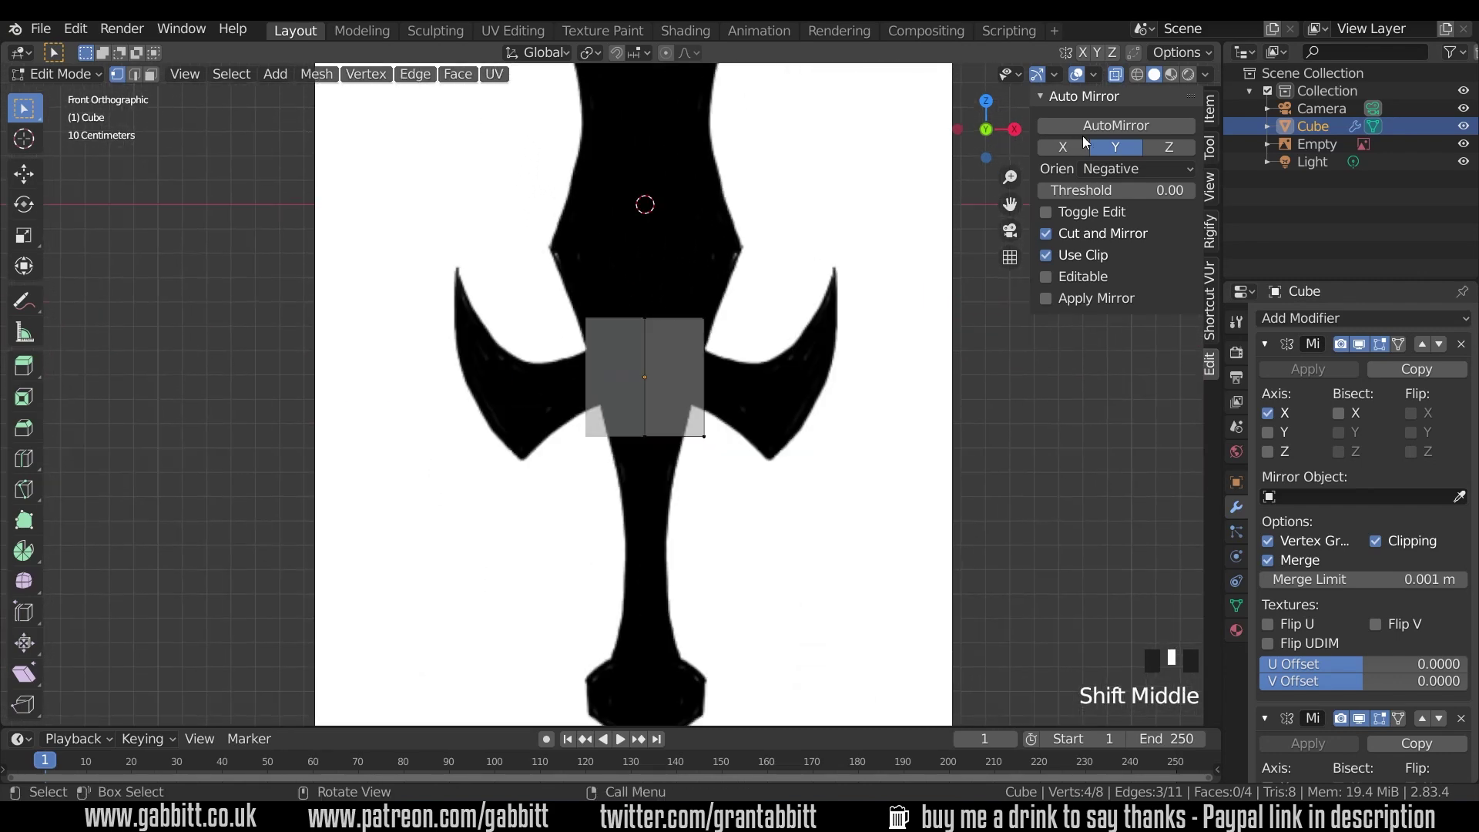
left_click(1137, 73)
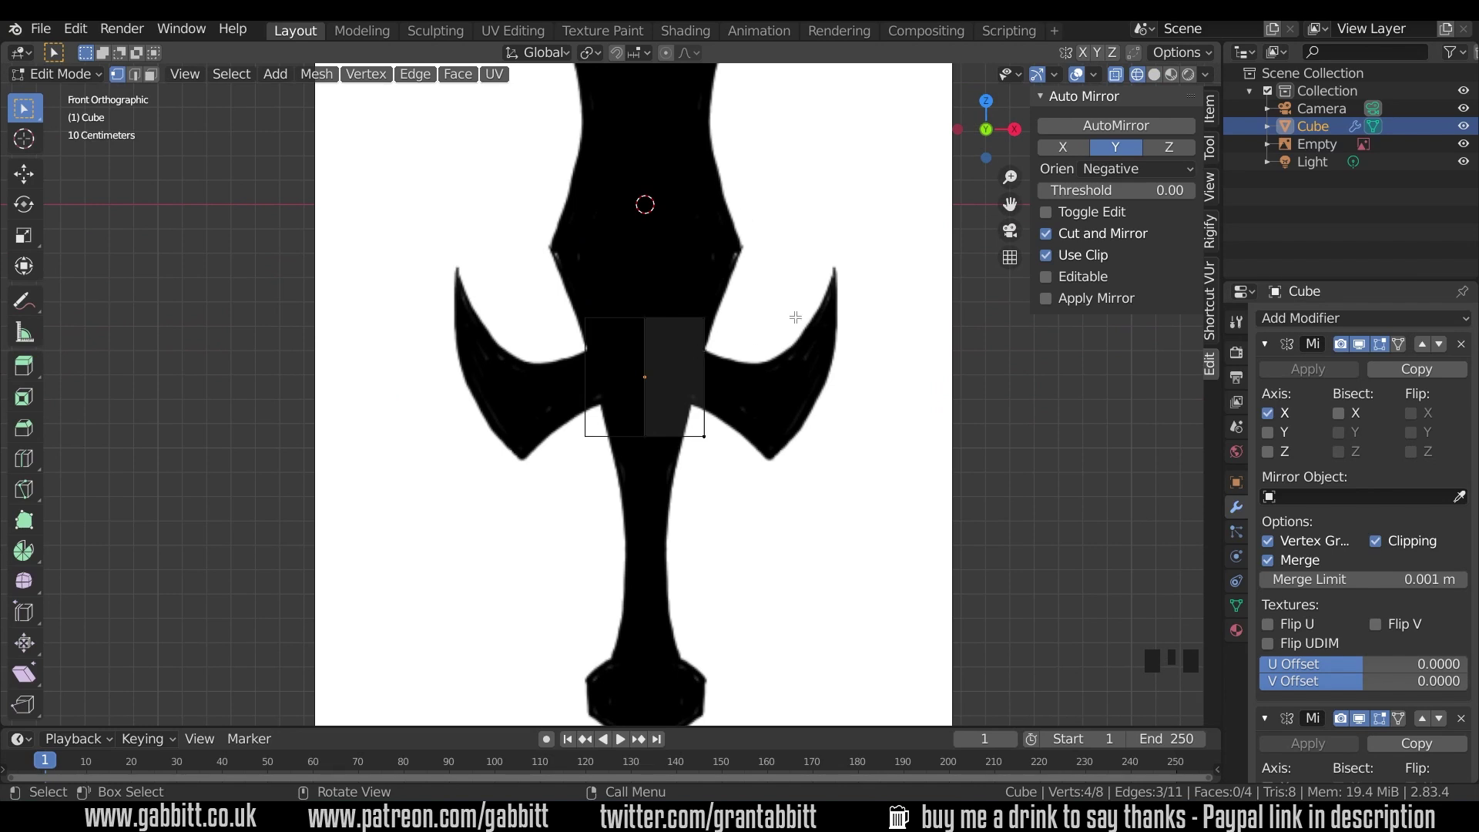
left_click(1154, 75)
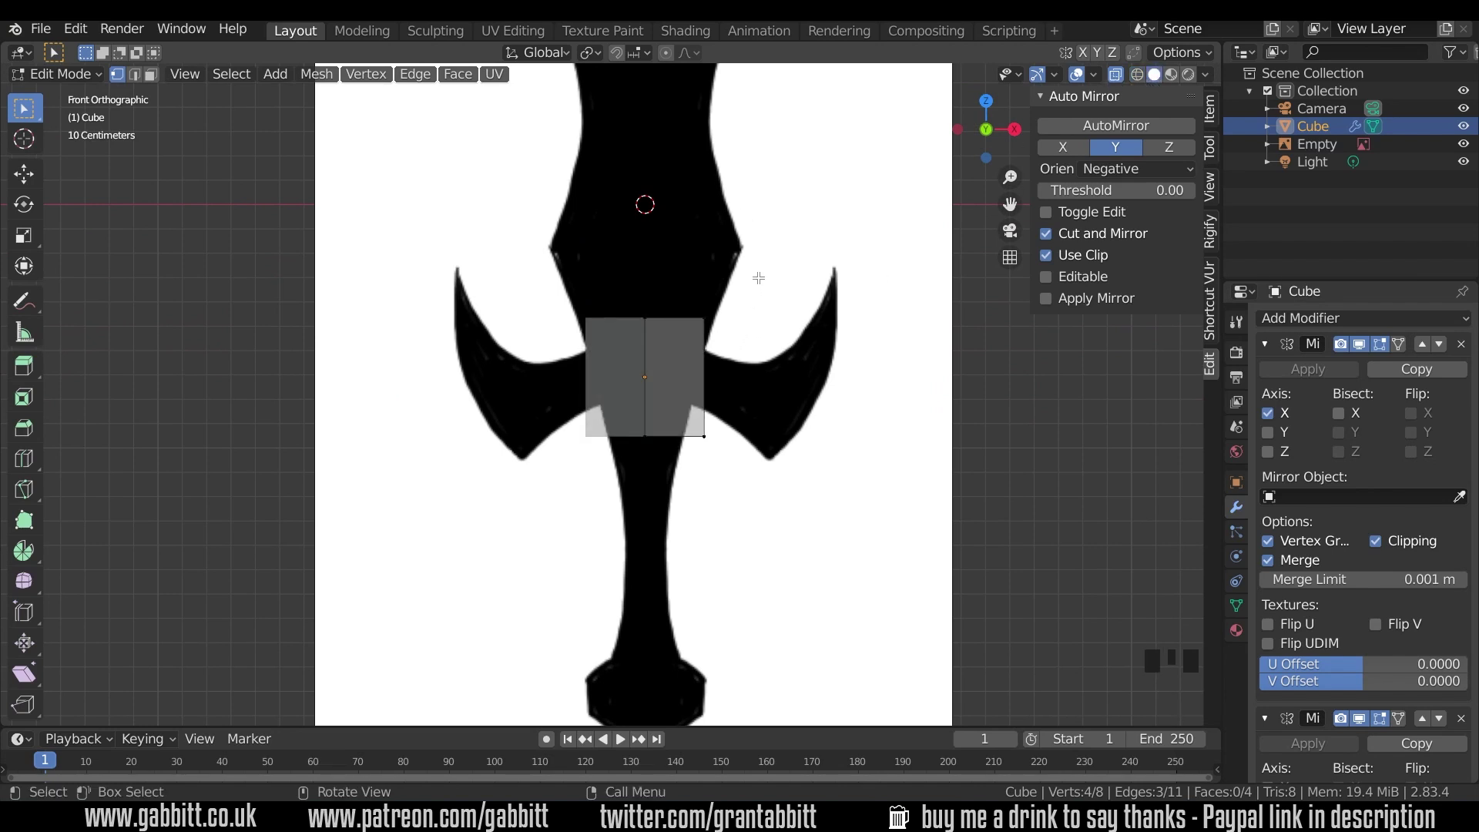
- Move the cube's upper outer vertices inward and down, and lower its upper centre vertices slightly over the crossguard
left_click_drag(760, 271, 678, 347)
key("g")
left_click(633, 304)
left_click(660, 330)
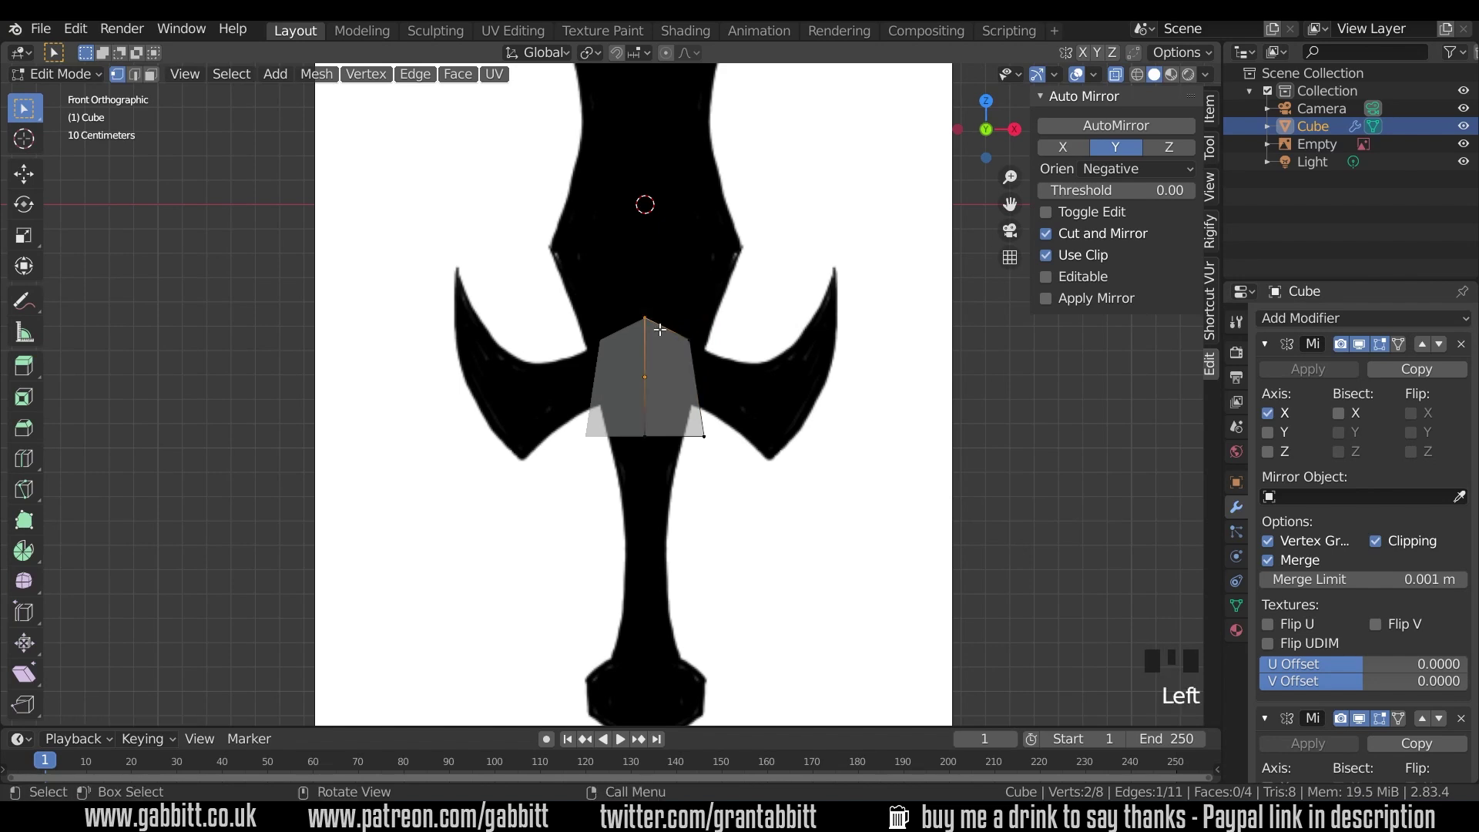
key("g")
left_click(660, 331)
- Move the cube's lower outer and lower centre vertex pairs up to the underside of the crossguard, where it meets the grip
middle_click_drag(661, 331, 684, 375)
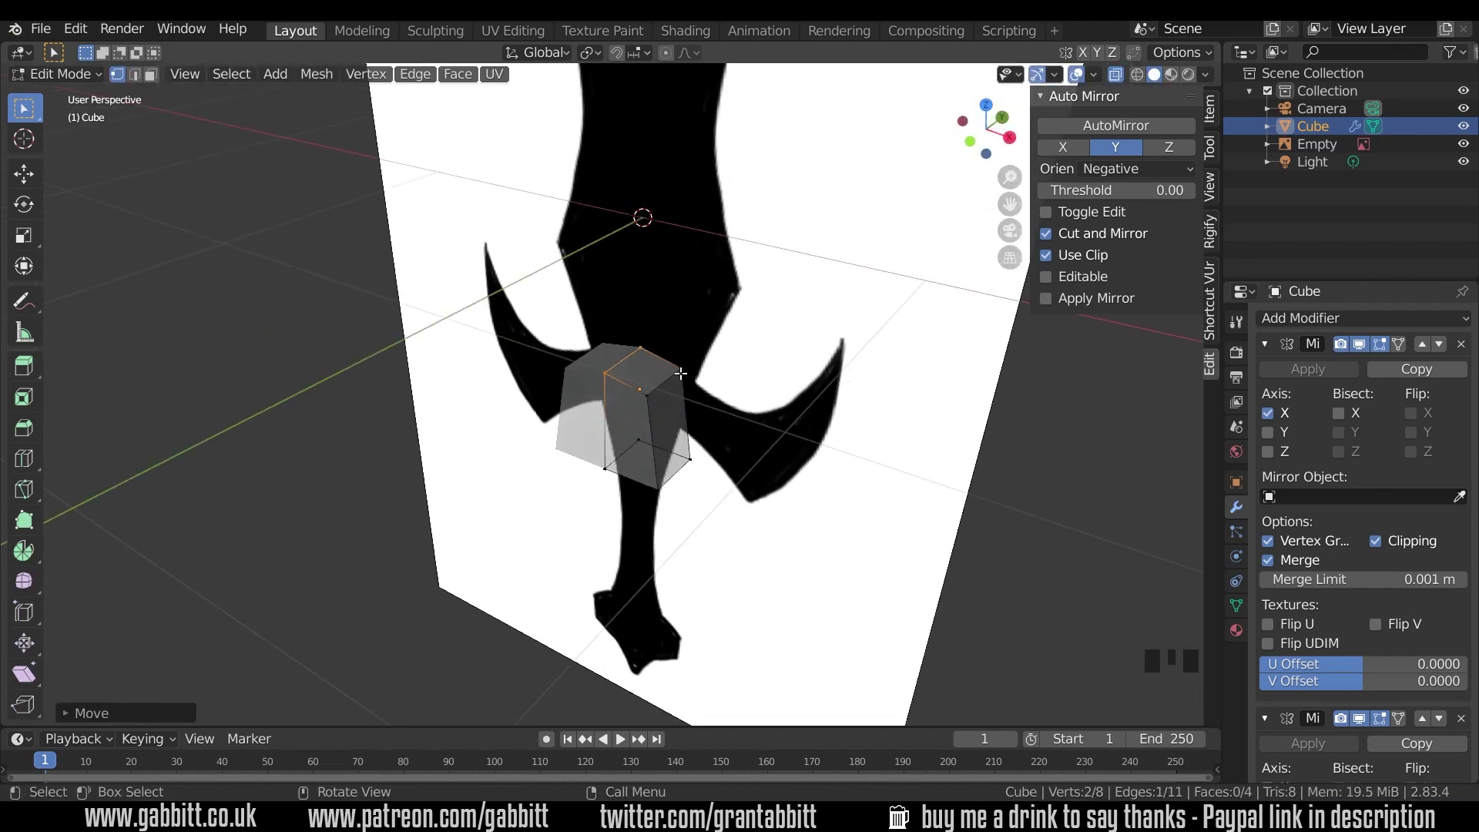
middle_click_drag(692, 429, 739, 417)
left_click(709, 440)
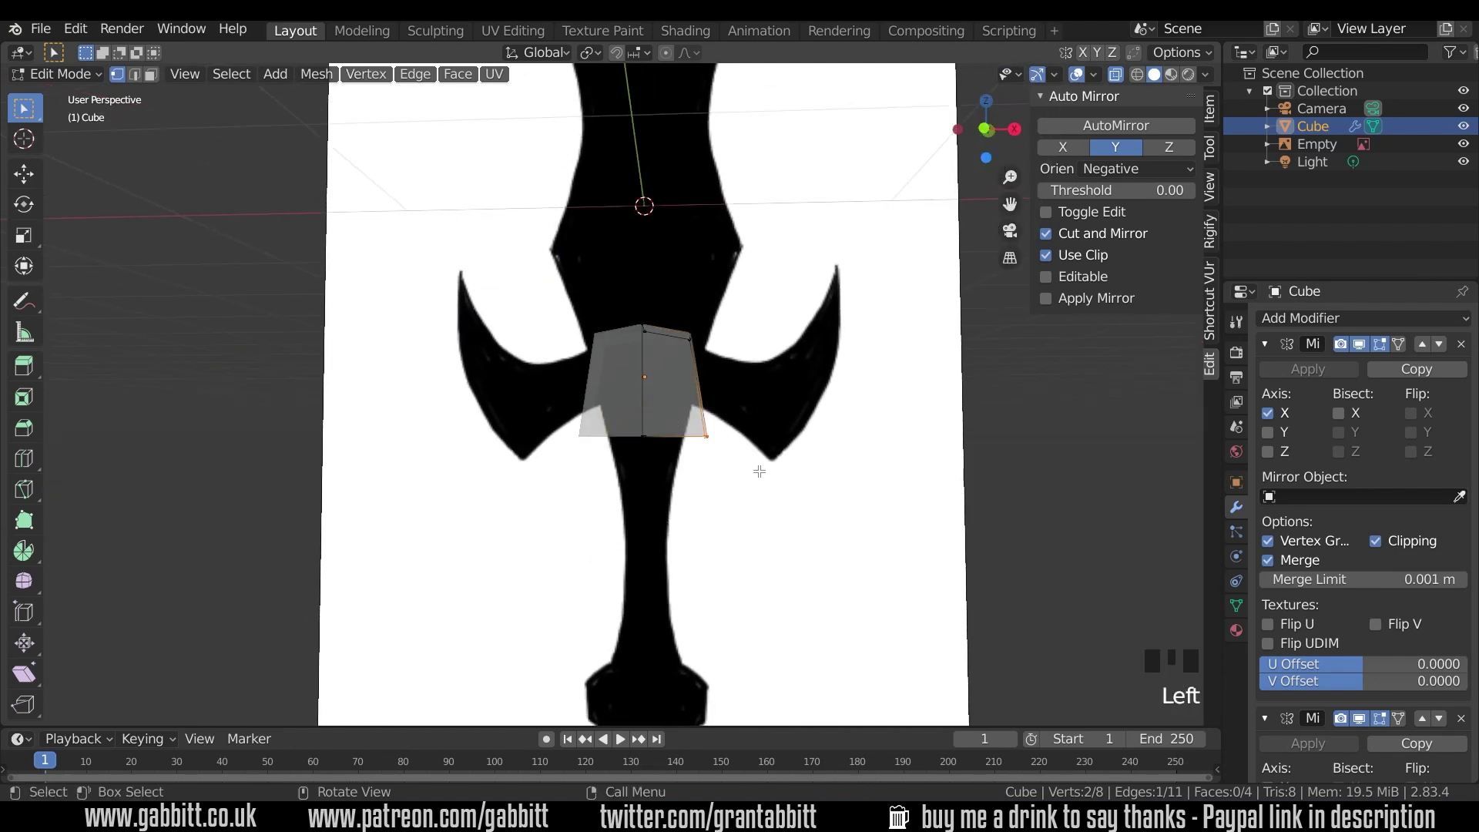
key("KP_1")
key("g")
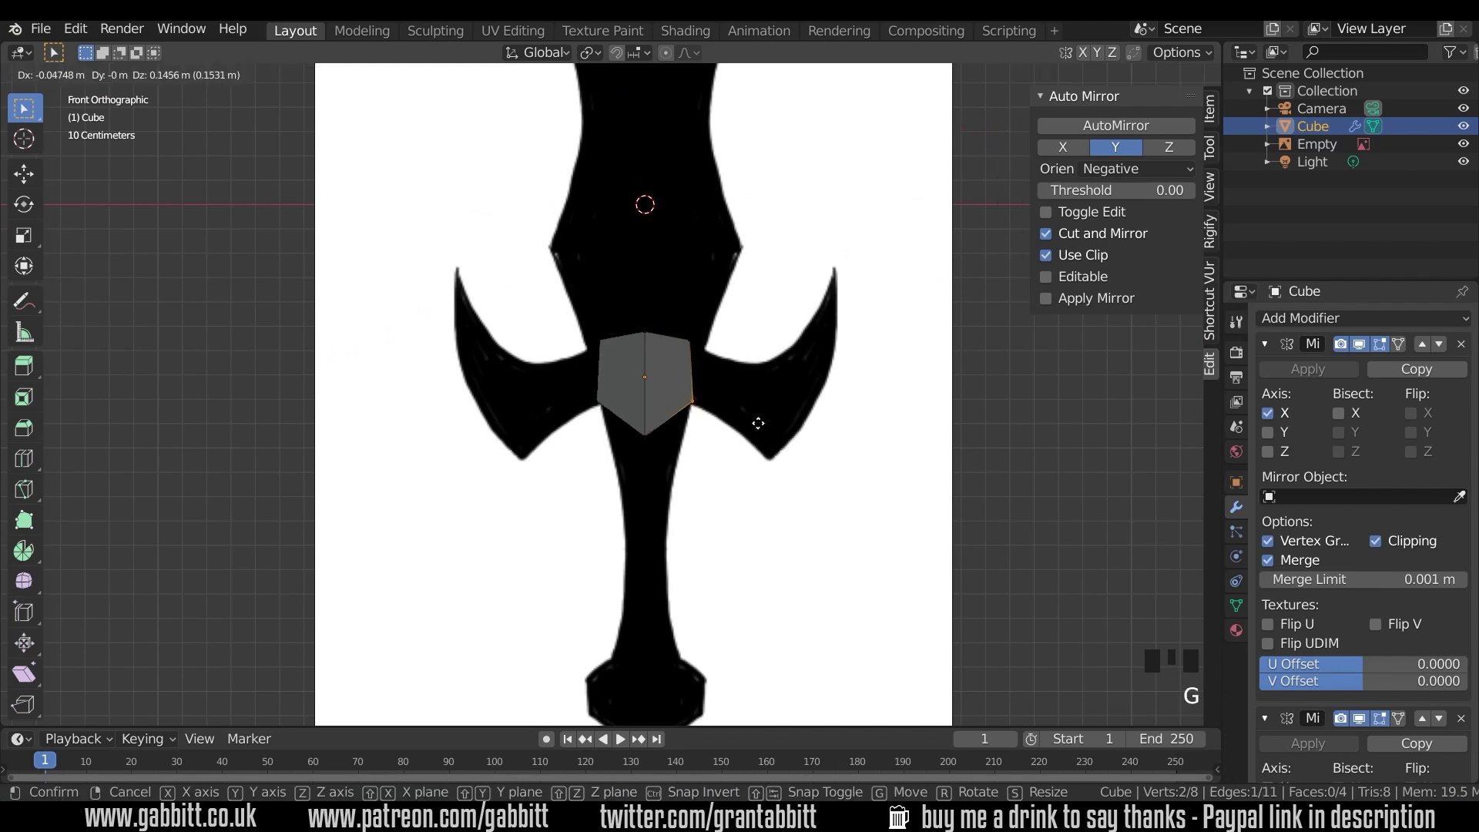
left_click(756, 425)
key("g")
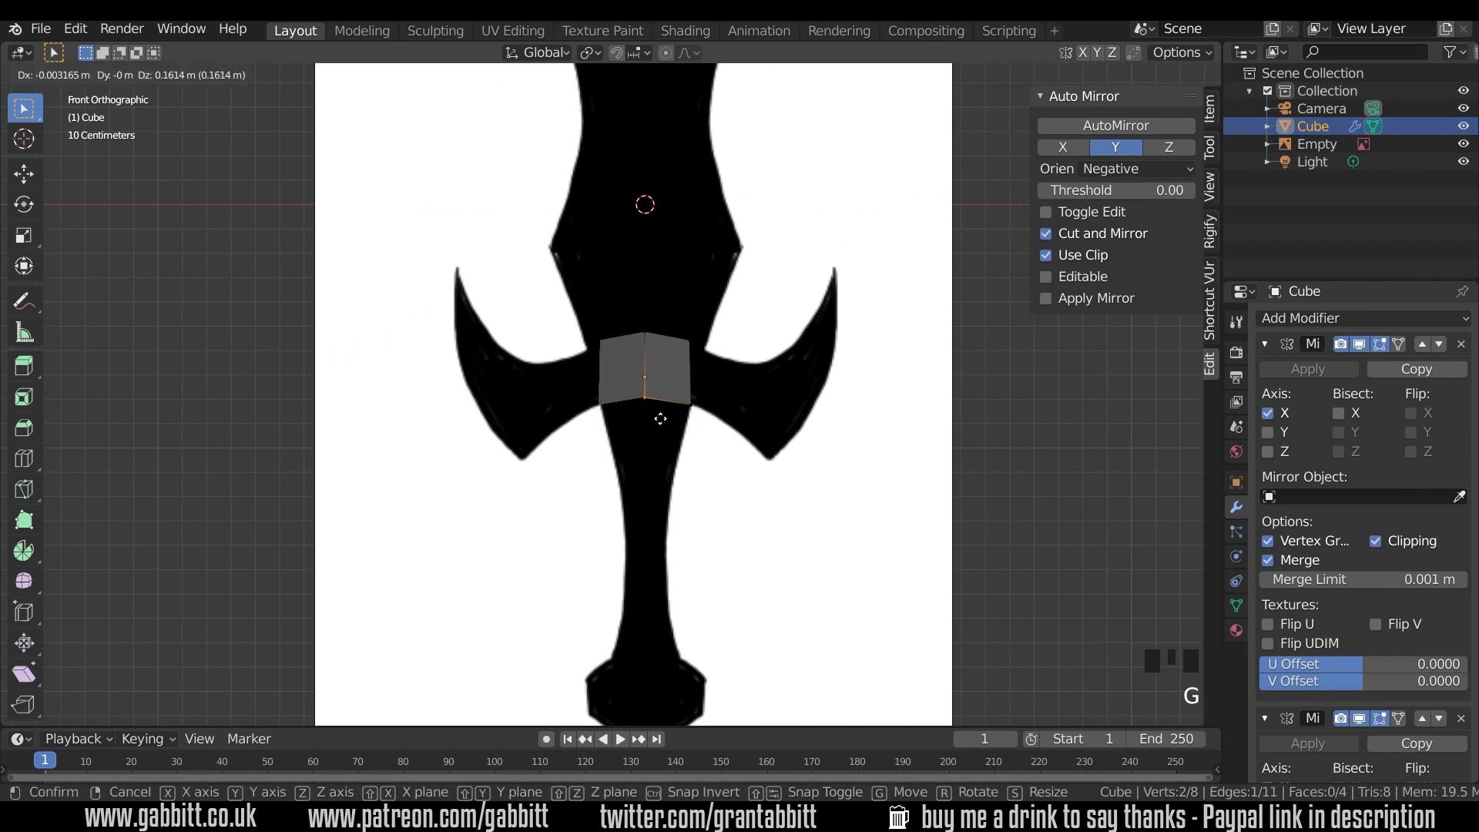
left_click(660, 415)
- Move the upper outer vertex pair outward to the corner where the blade meets the crossguard
left_click_drag(682, 327, 695, 348)
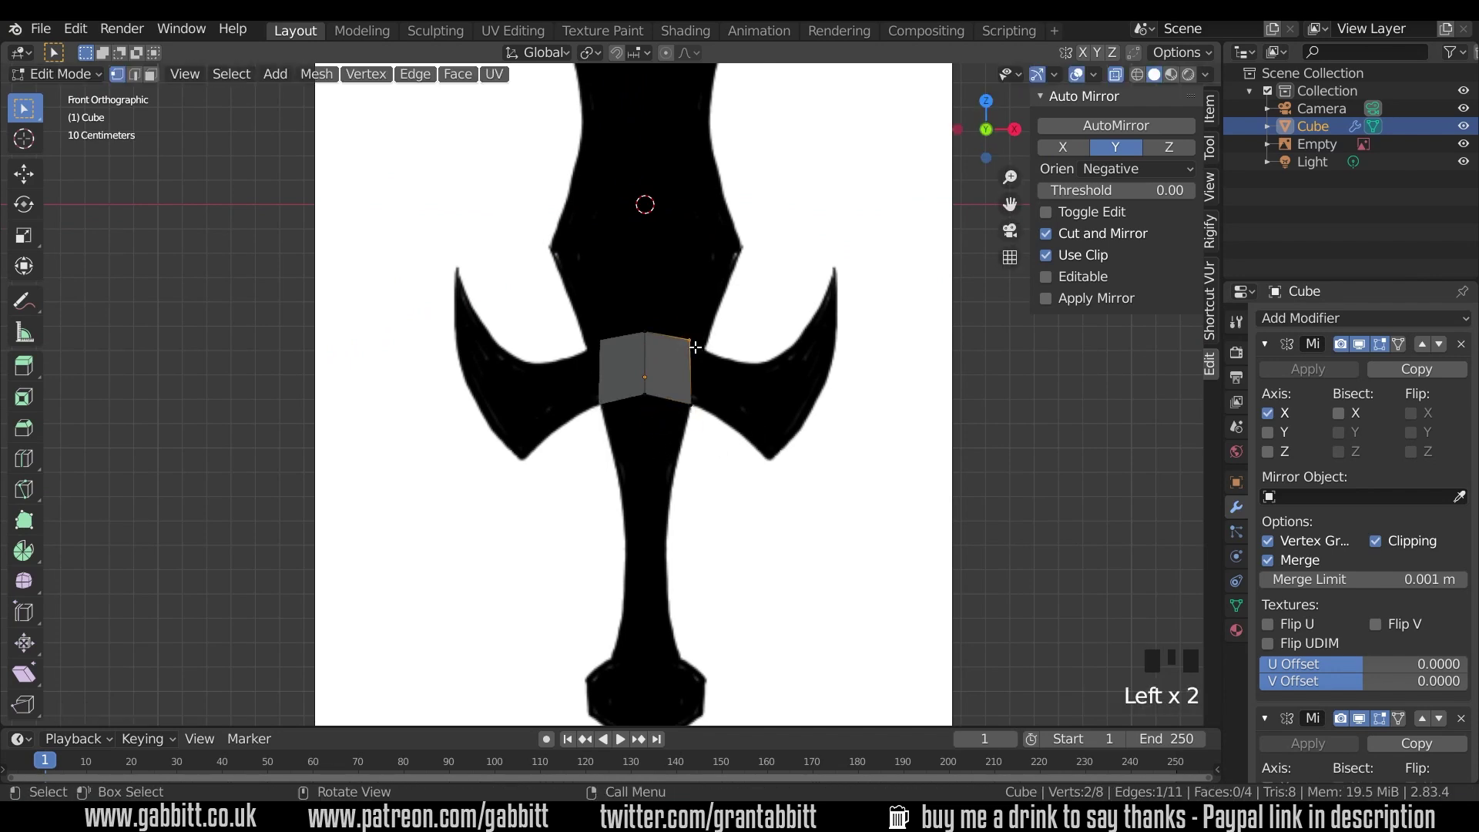
key("g")
left_click(713, 356)
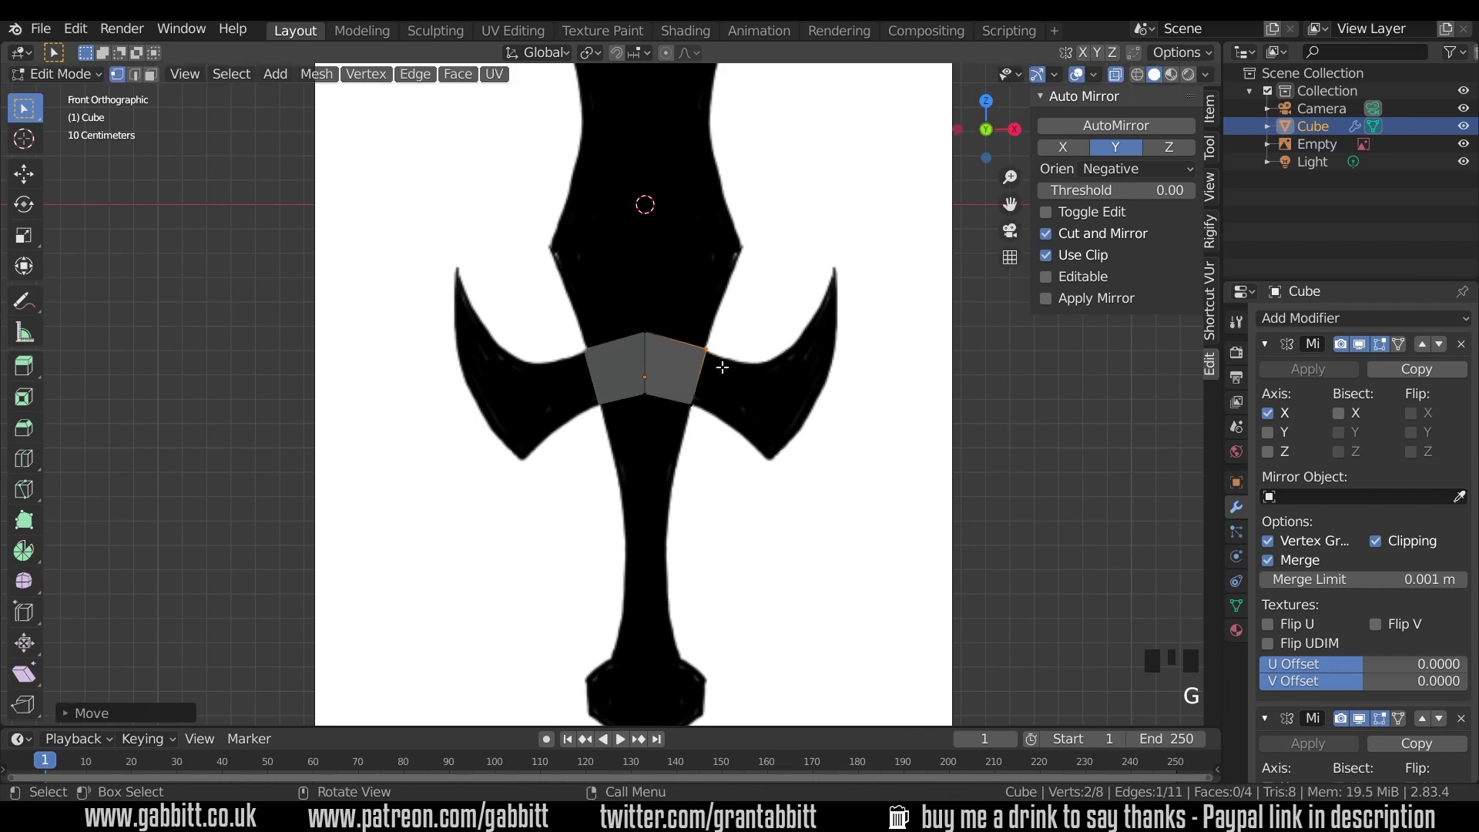
left_click(700, 408)
key("g")
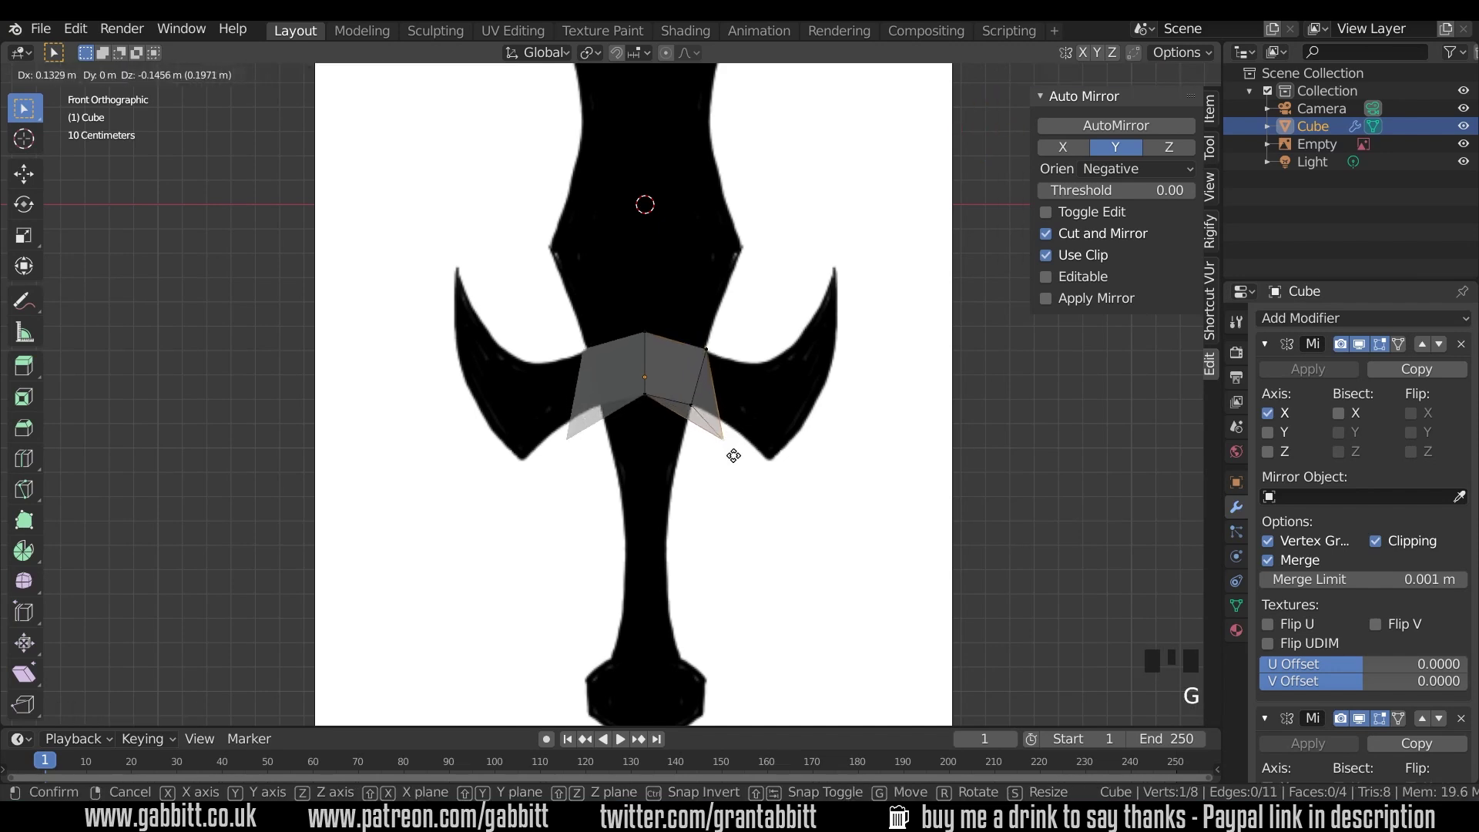
right_click(731, 444)
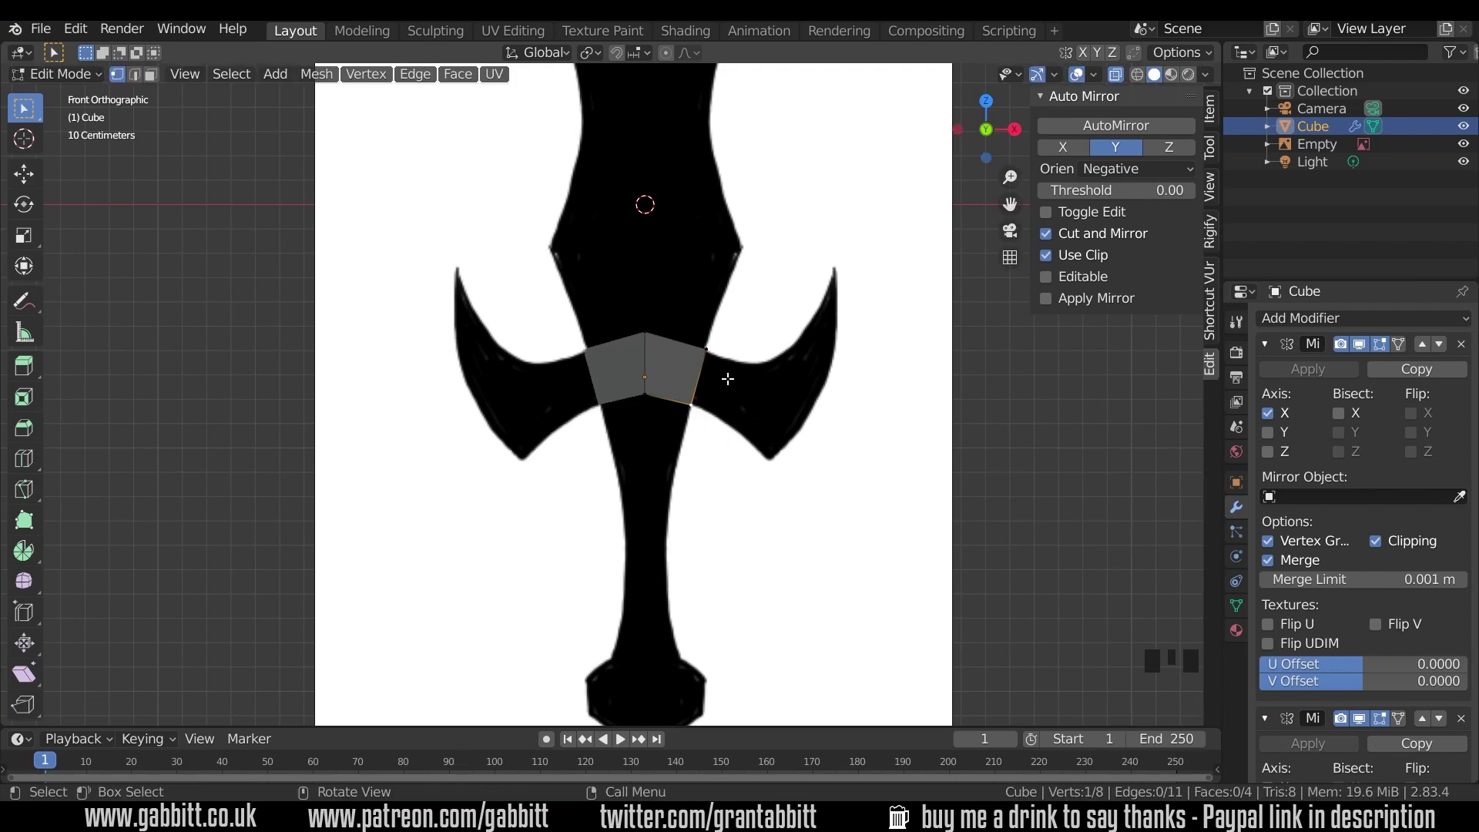
- Extrude the block's outer end face along the crossguard and move the new end onto the reference outline
left_click_drag(672, 316, 732, 423)
key("e")
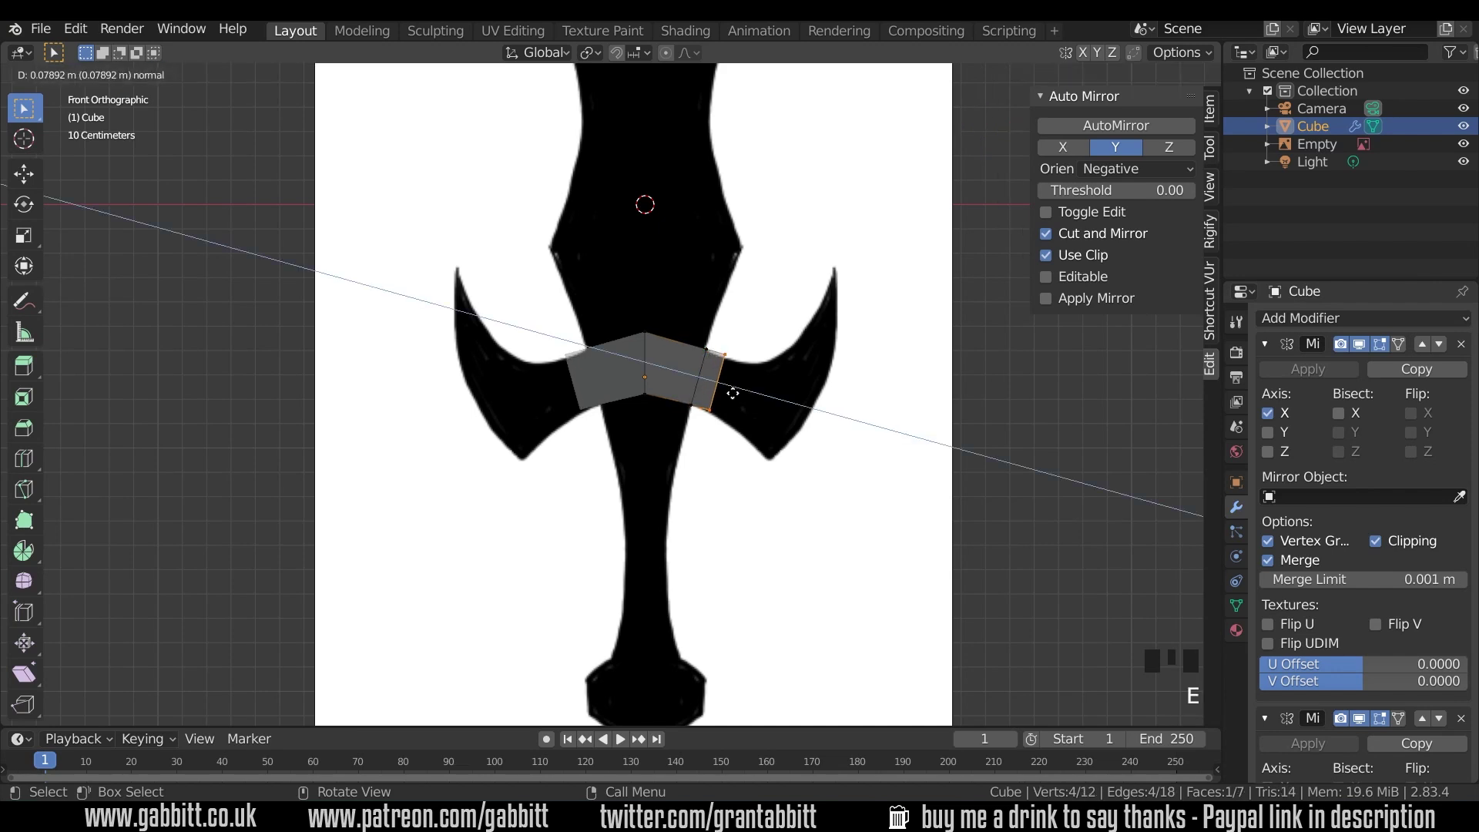
left_click(751, 394)
key("g")
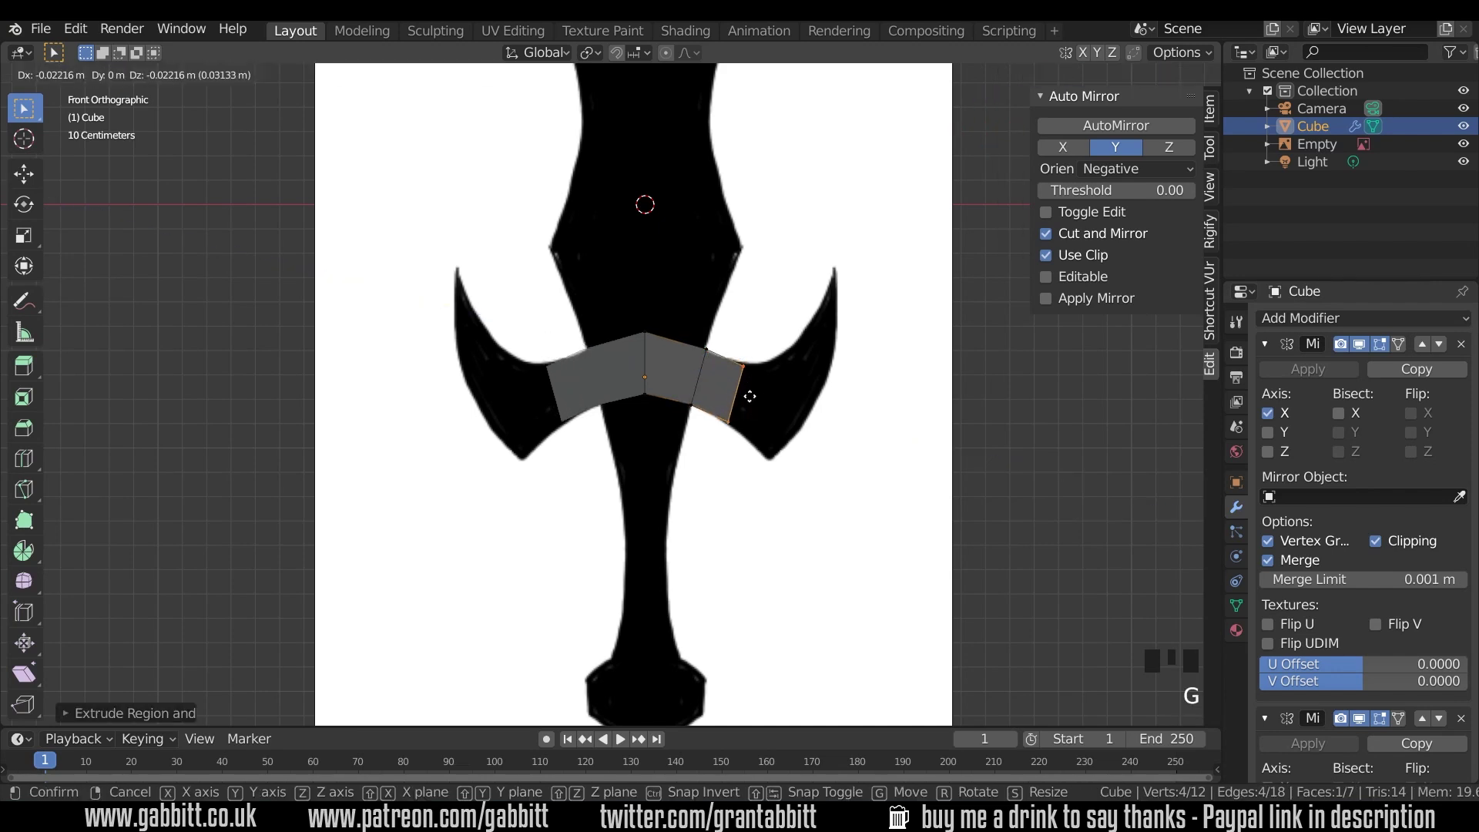
left_click(750, 395)
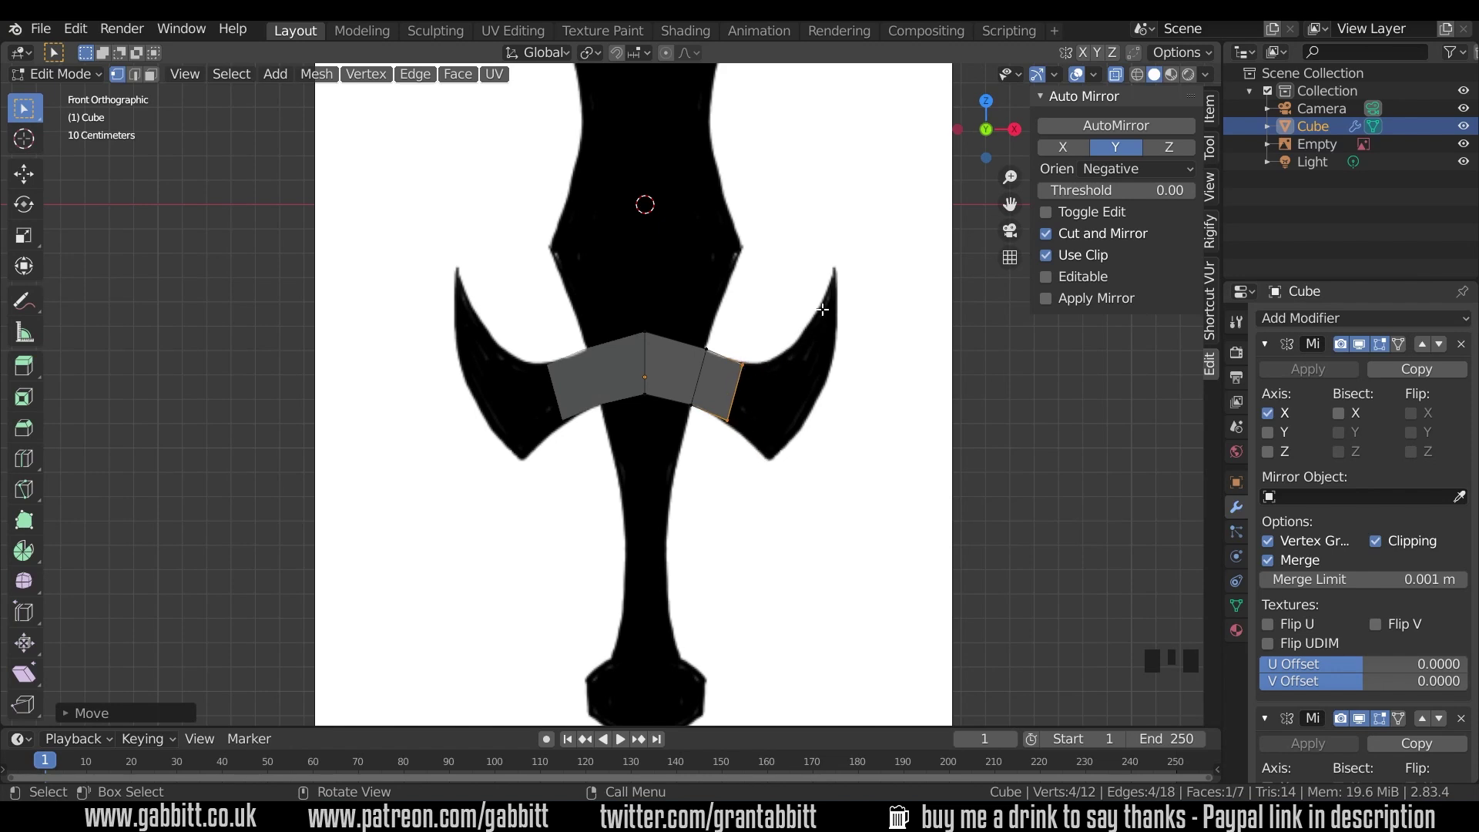
- Fine-tune the extruded end's lower and upper vertex pairs and the upper vertices at the previous seam to follow the crossguard outline
left_click(747, 459)
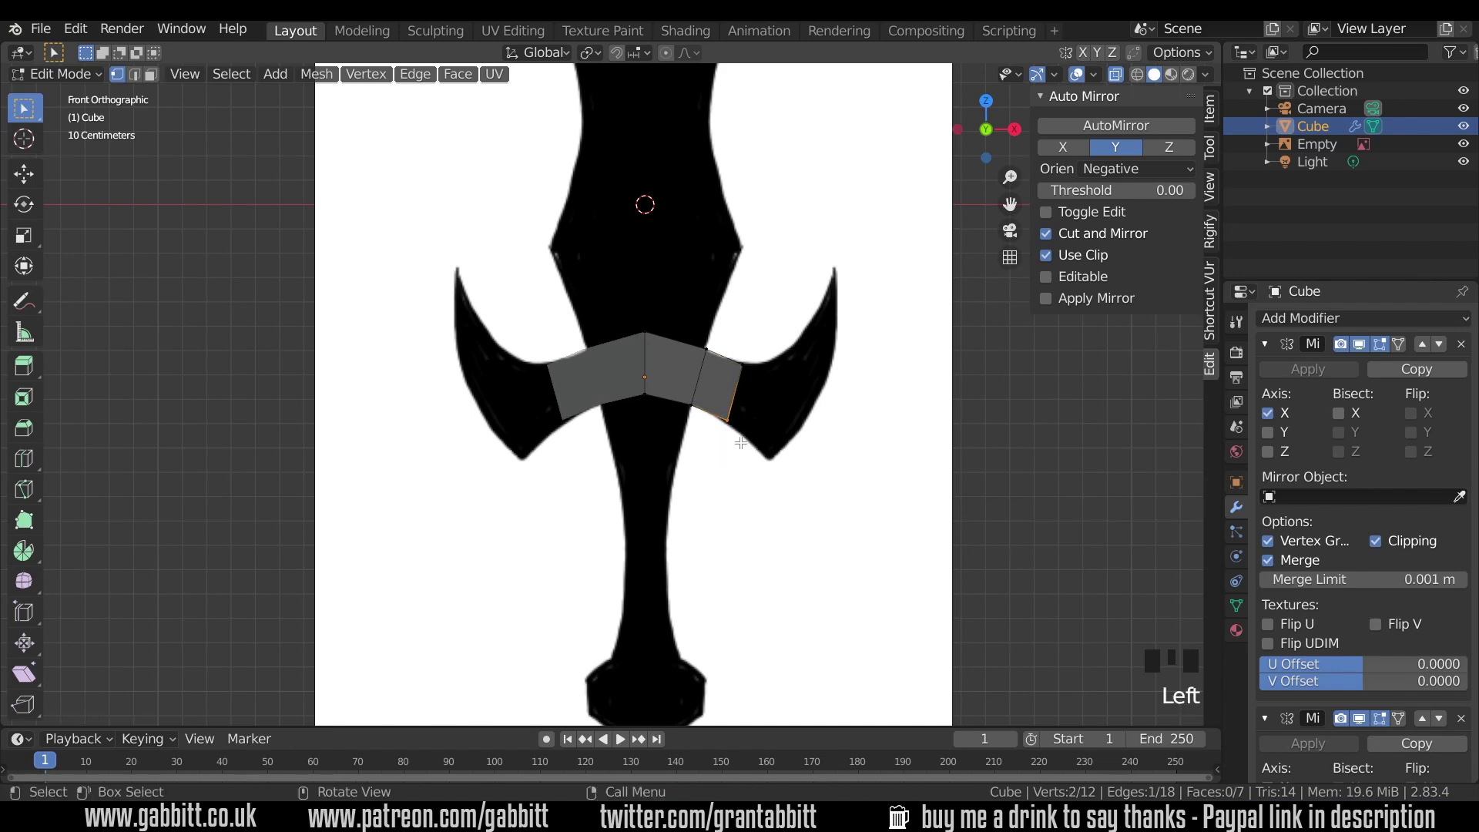
key("g")
left_click(731, 420)
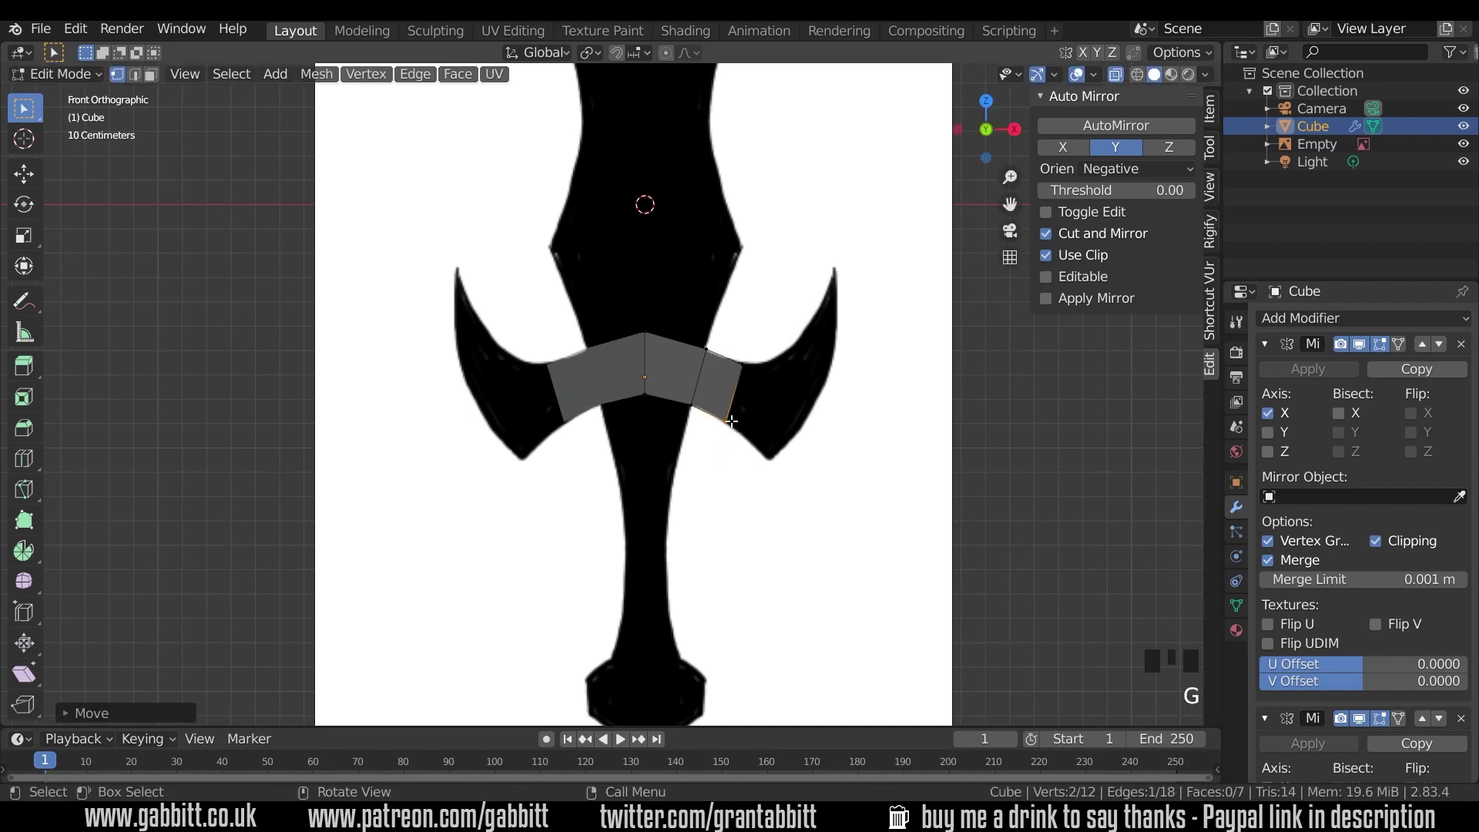
left_click(753, 381)
key("g")
left_click(754, 377)
left_click(710, 358)
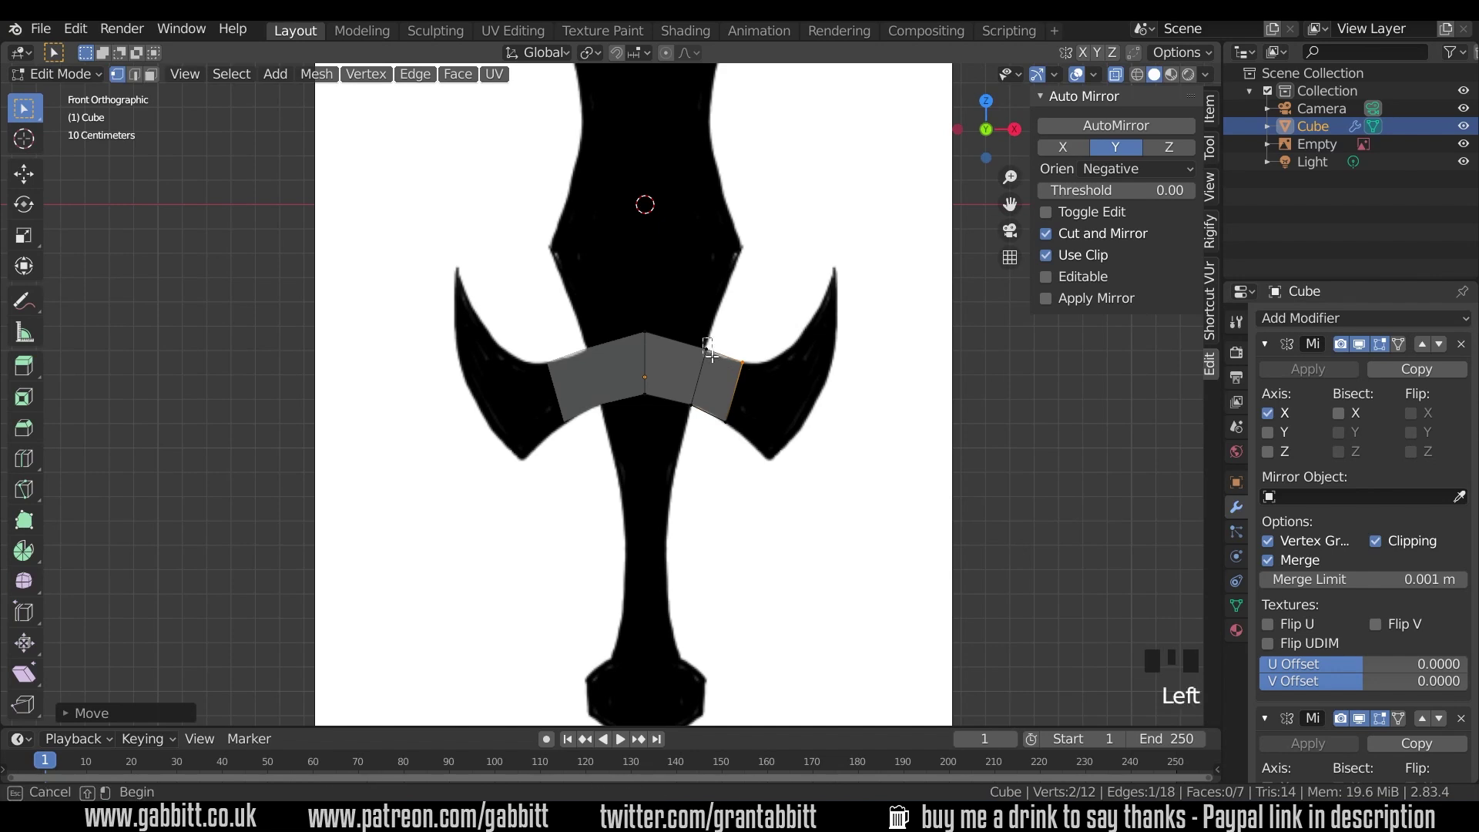
key("g")
left_click(710, 357)
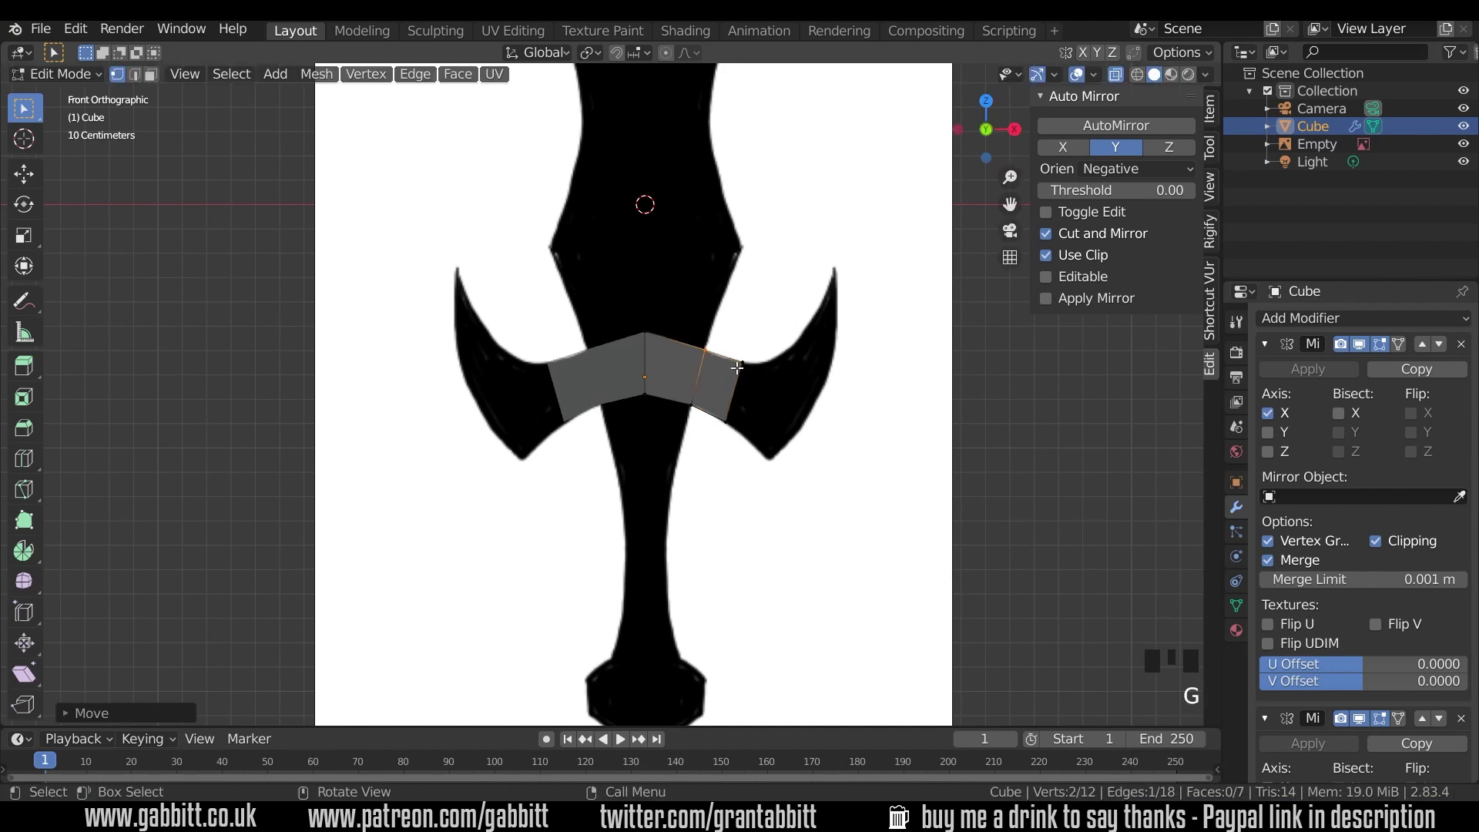
- Extrude the outer end face further along the crossguard and raise its upper vertex pair to the reference's upper curve
left_click_drag(720, 339, 770, 451)
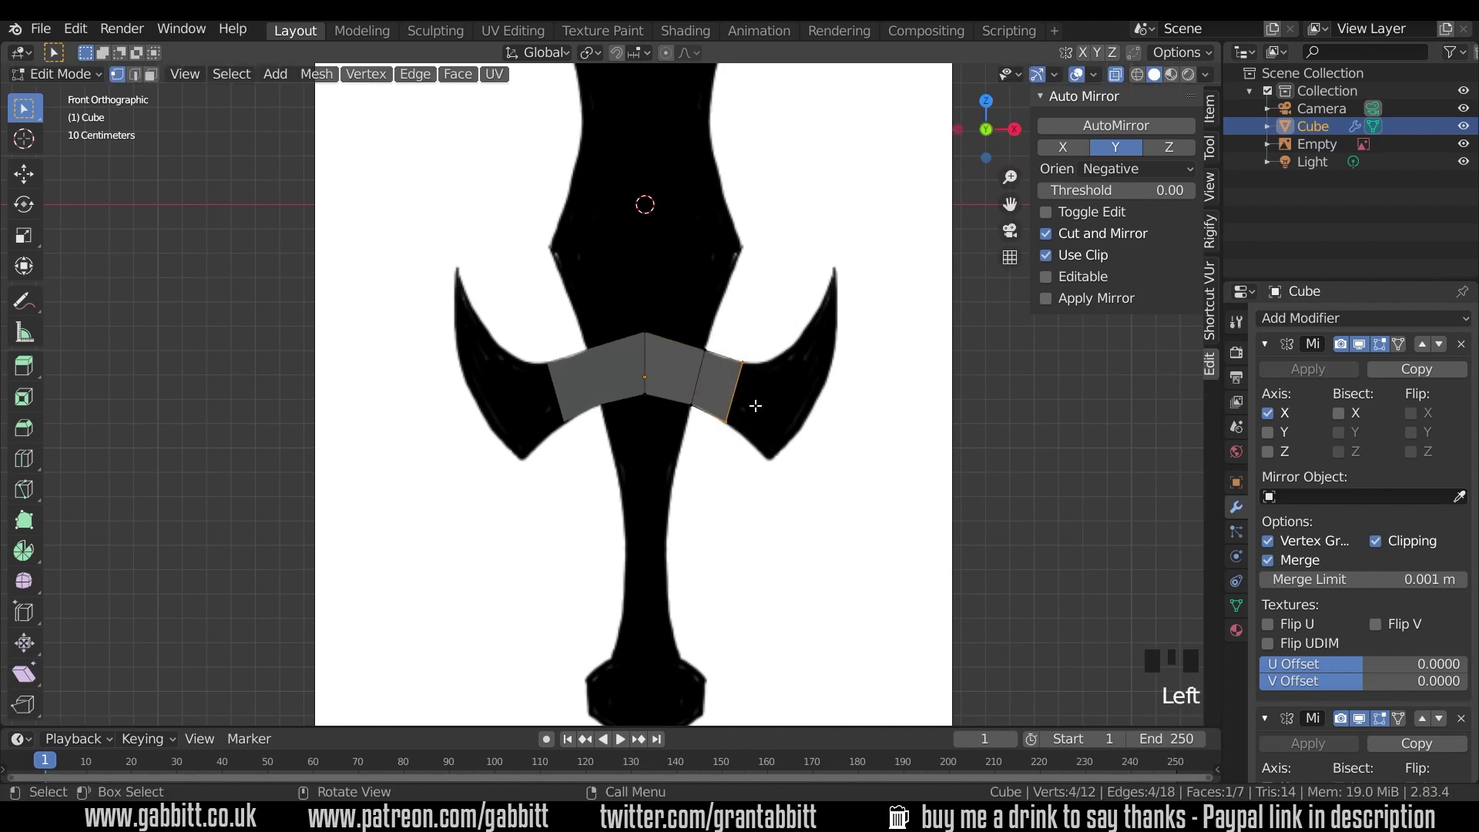
middle_click_drag(755, 405, 691, 413)
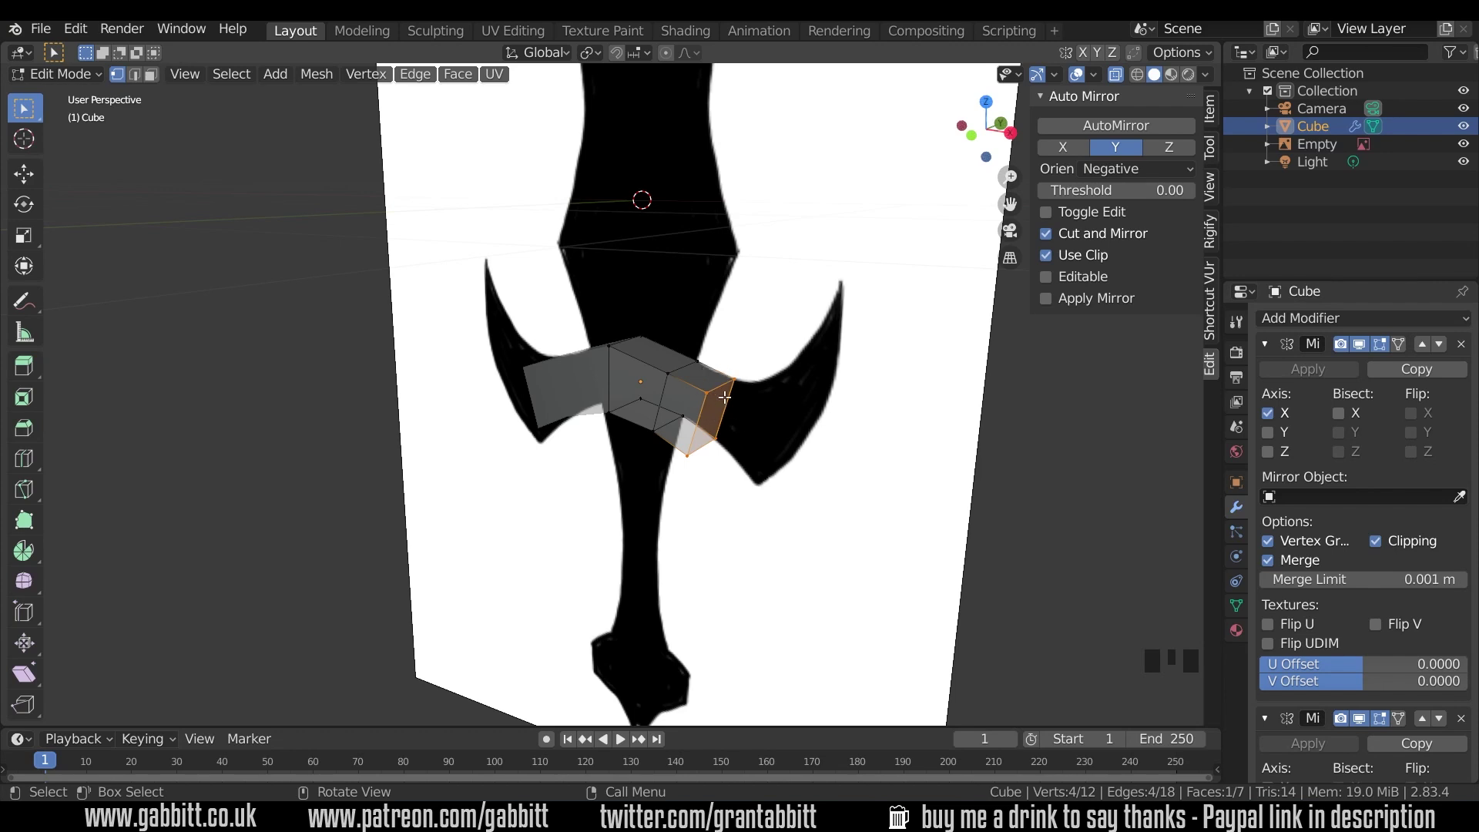
key("KP_1")
key("e")
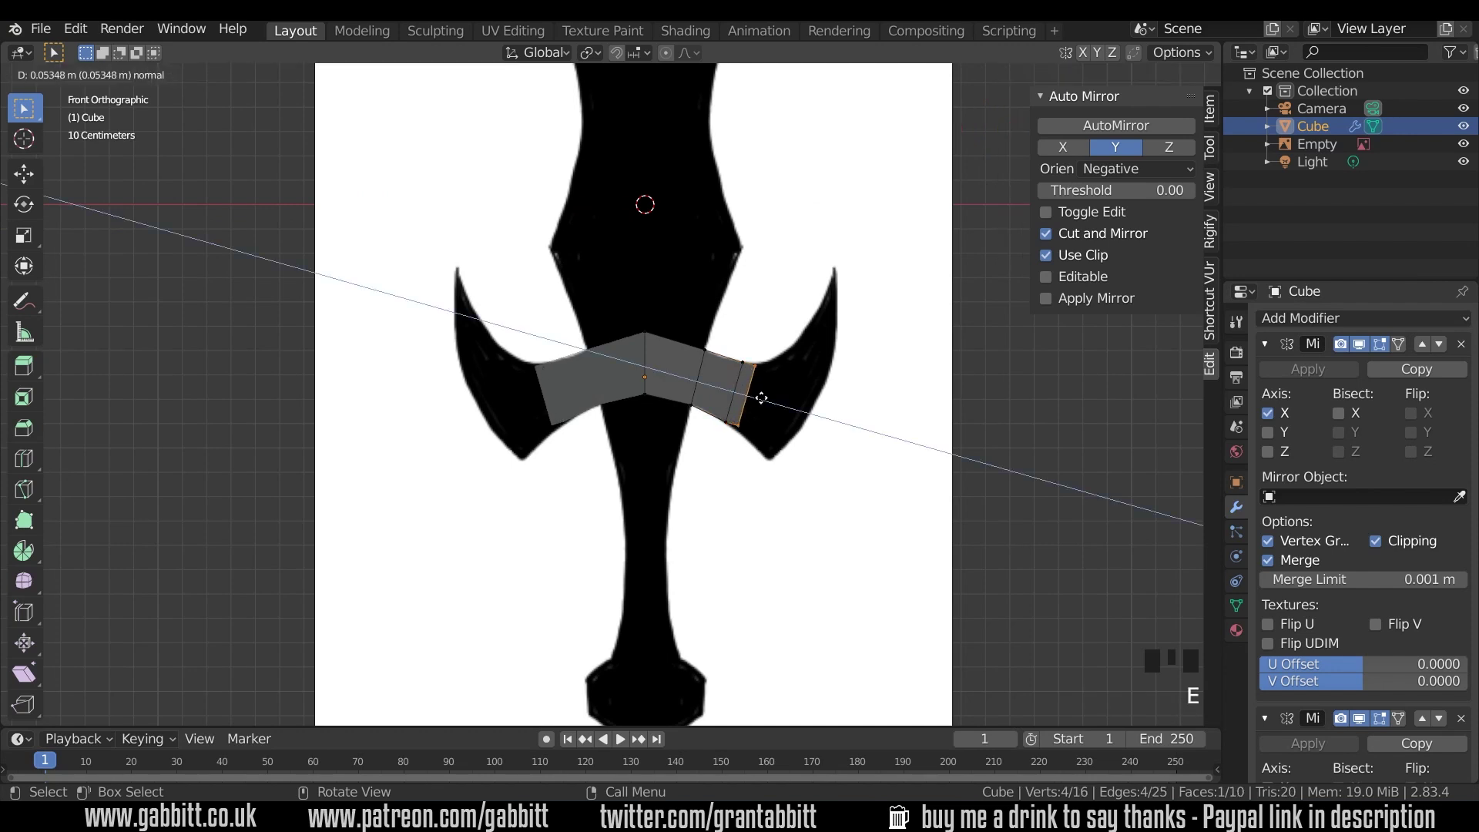
left_click(762, 357)
left_click(786, 379)
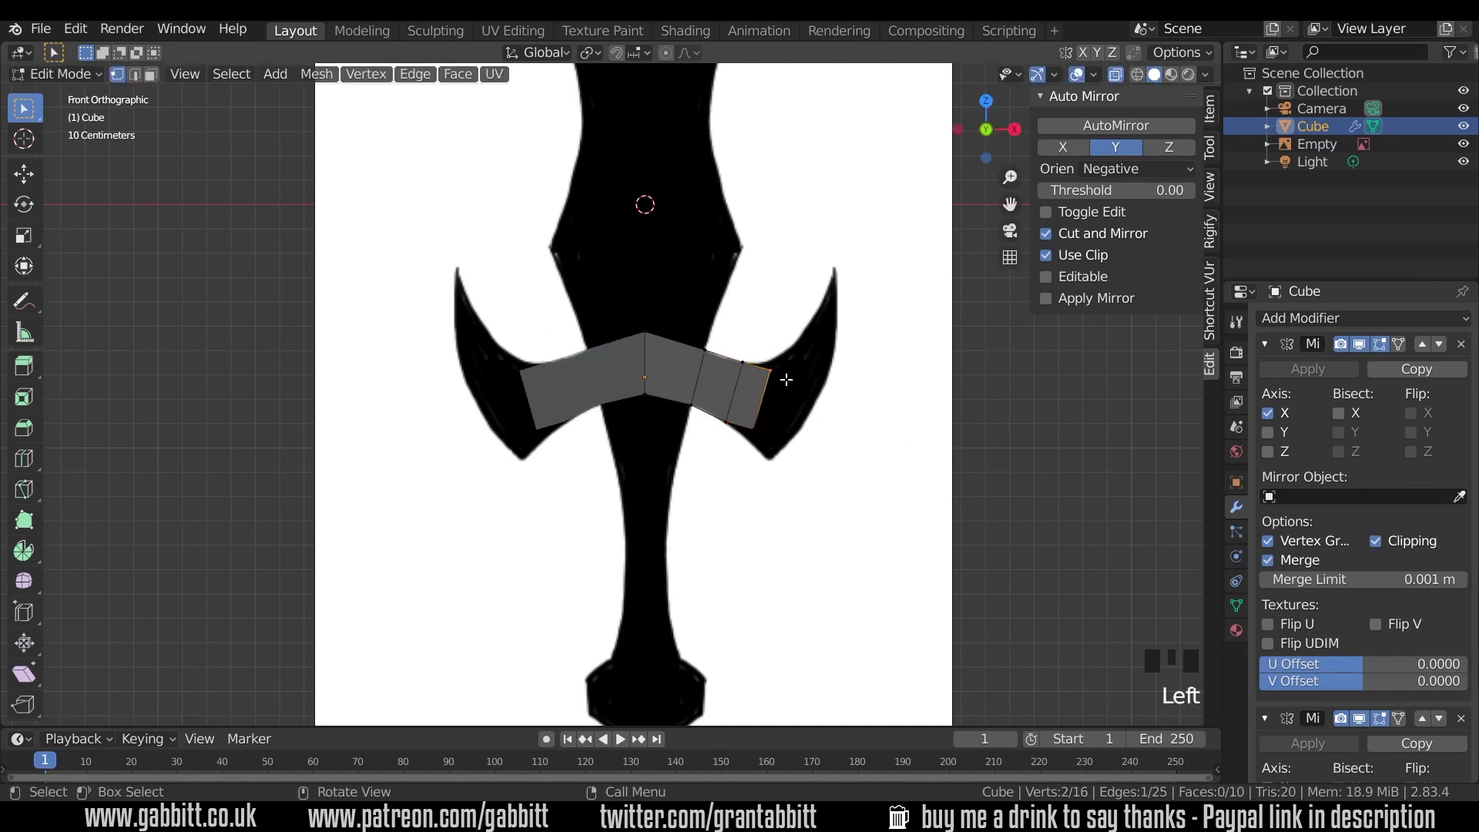
key("g")
left_click(786, 373)
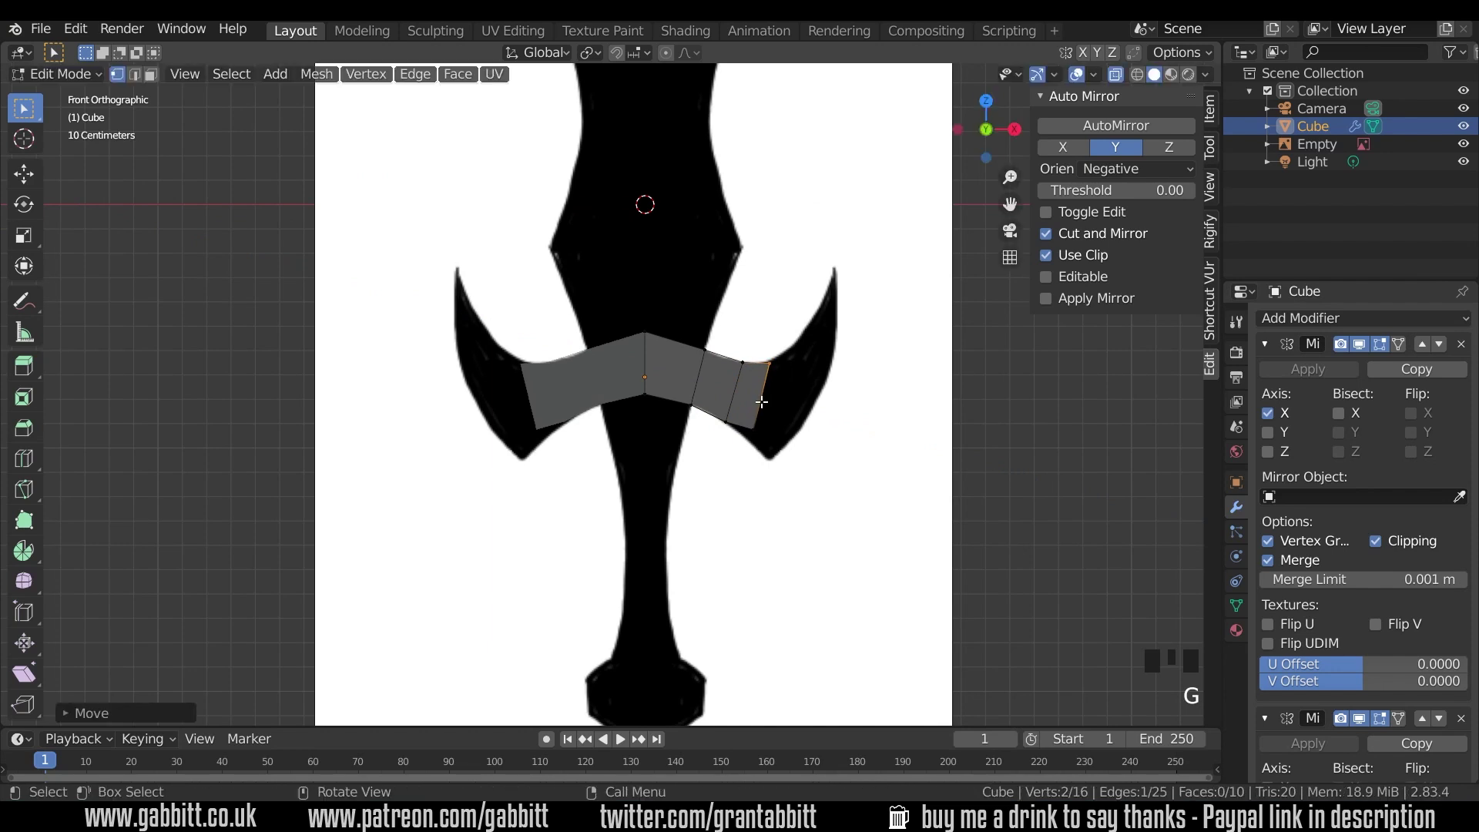
- Move the extruded end's lower vertex pair down to the crossguard's pointed lower corner on the reference
left_click_drag(745, 408, 770, 451)
key("g")
left_click(785, 473)
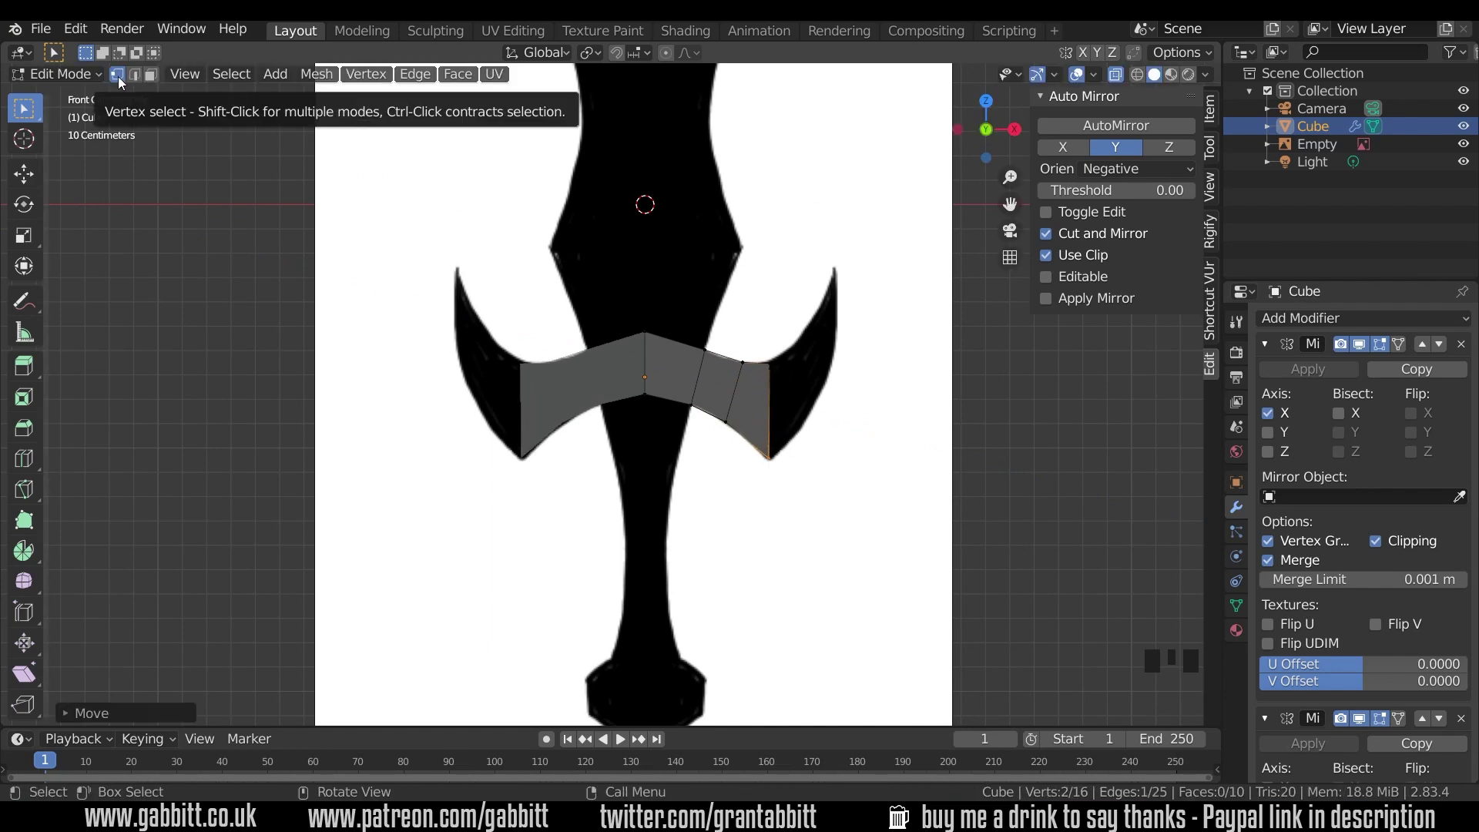
- Extrude the outer end face beyond the lower corner and fit its lower and upper vertex pairs to the reference horn
left_click(774, 406)
key("e")
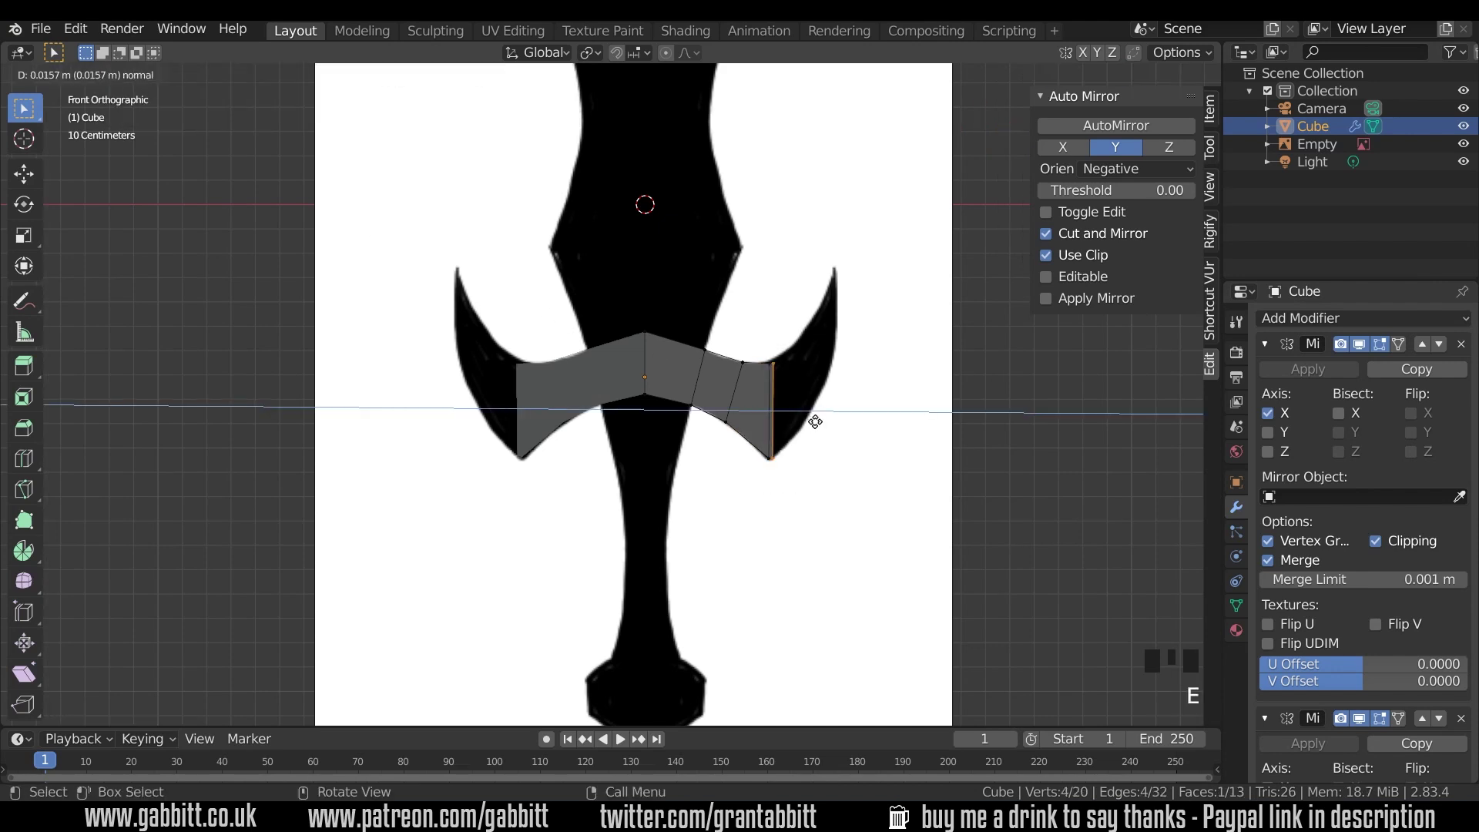
left_click(839, 409)
key("g")
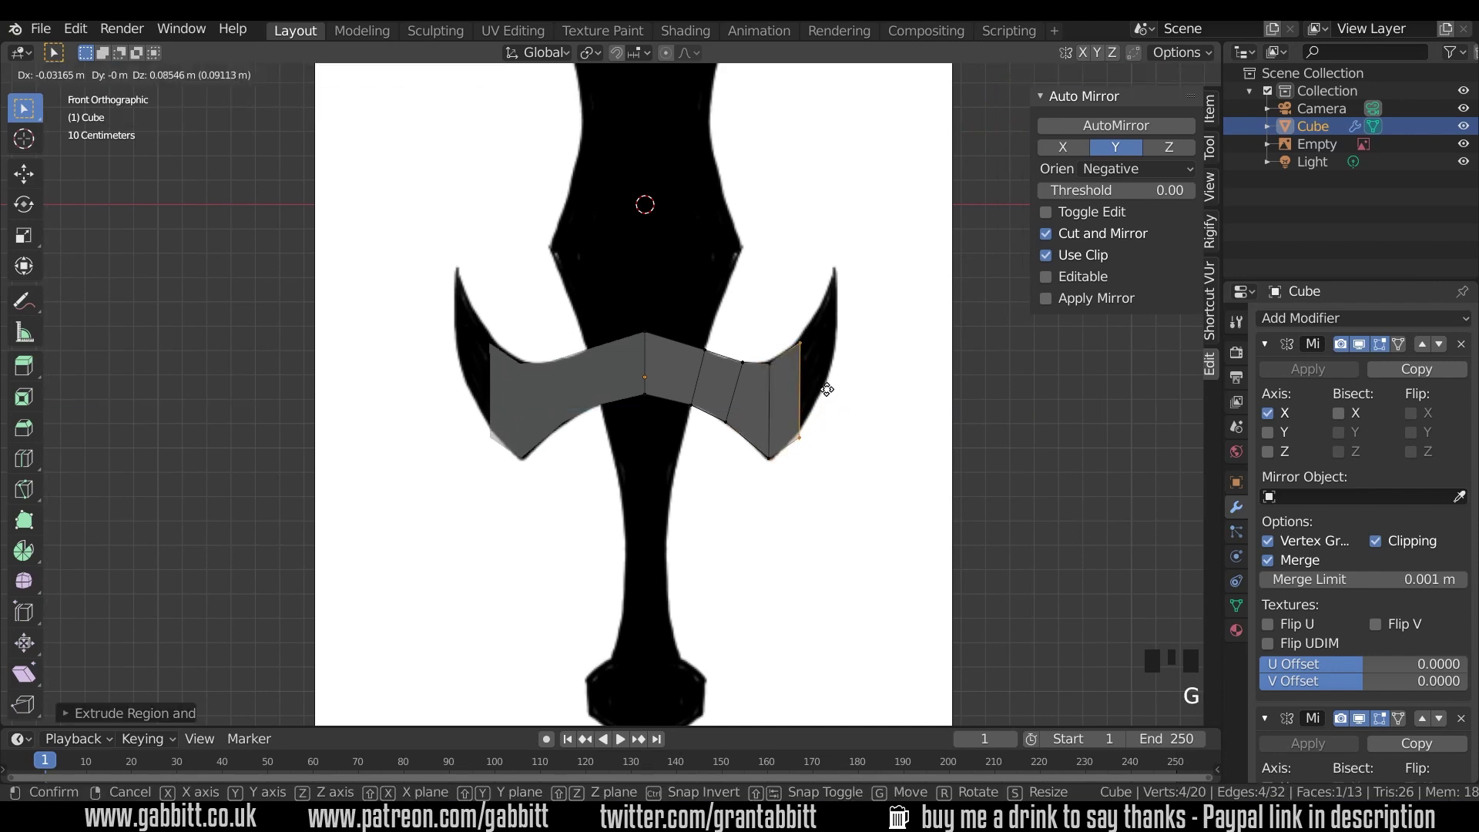
left_click(799, 430)
key("g")
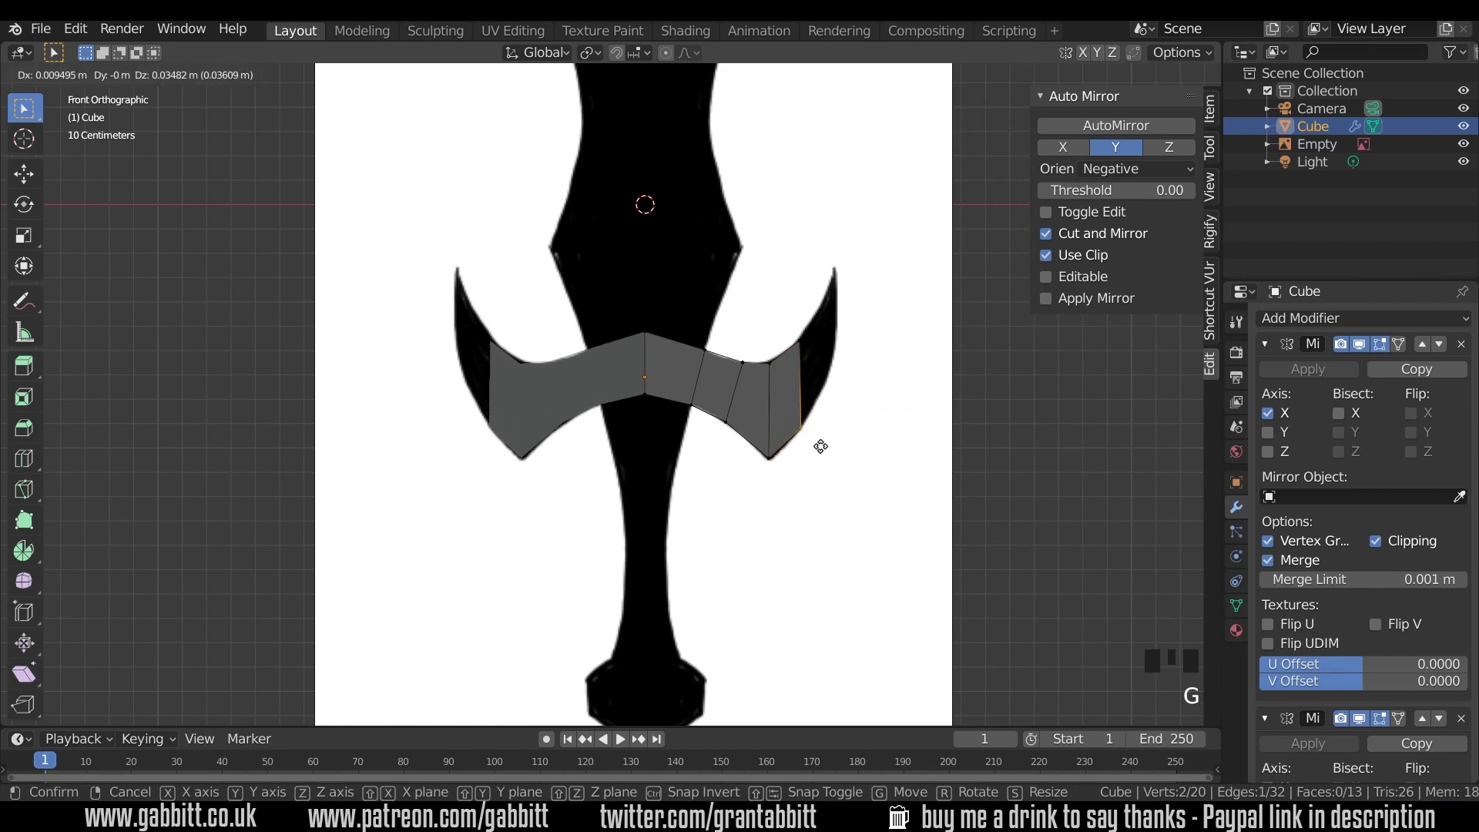
left_click(818, 439)
key("g")
left_click(804, 362)
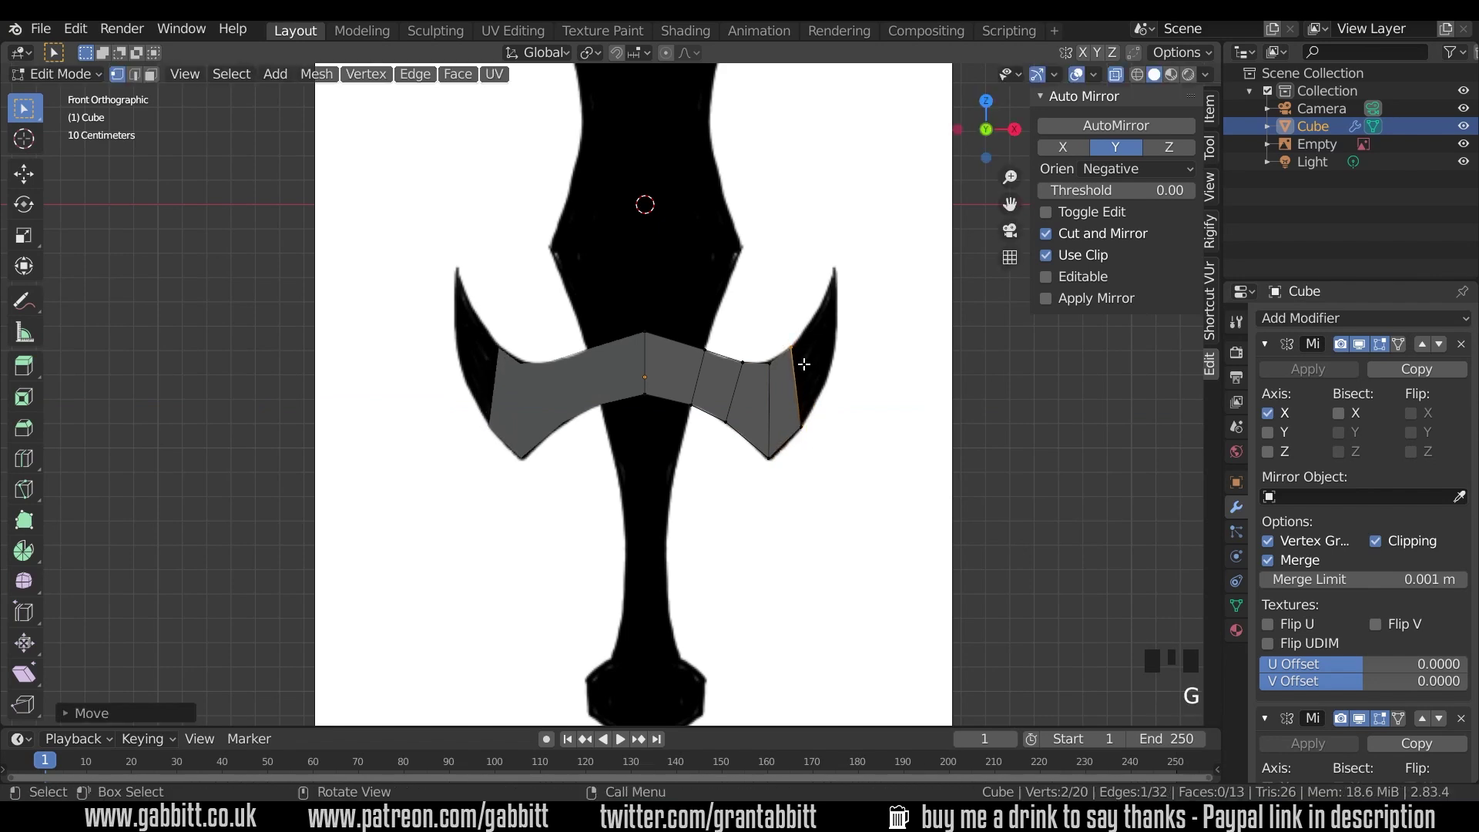
- Extrude the horn another segment upward, fit its end vertices to the outline, and refine the lower vertices of the previous seam
key("e")
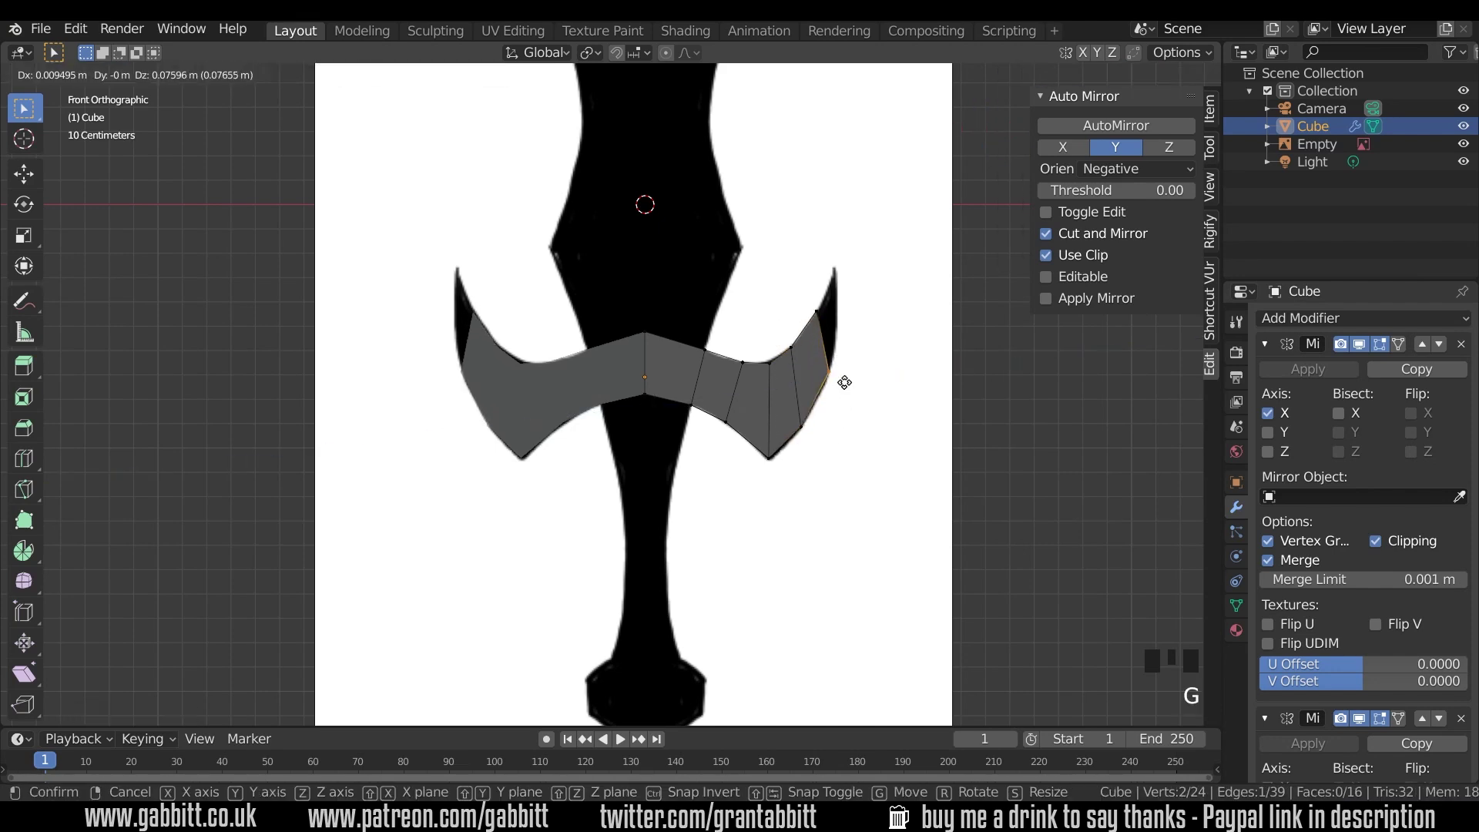
left_click(832, 346)
key("g")
left_click(814, 343)
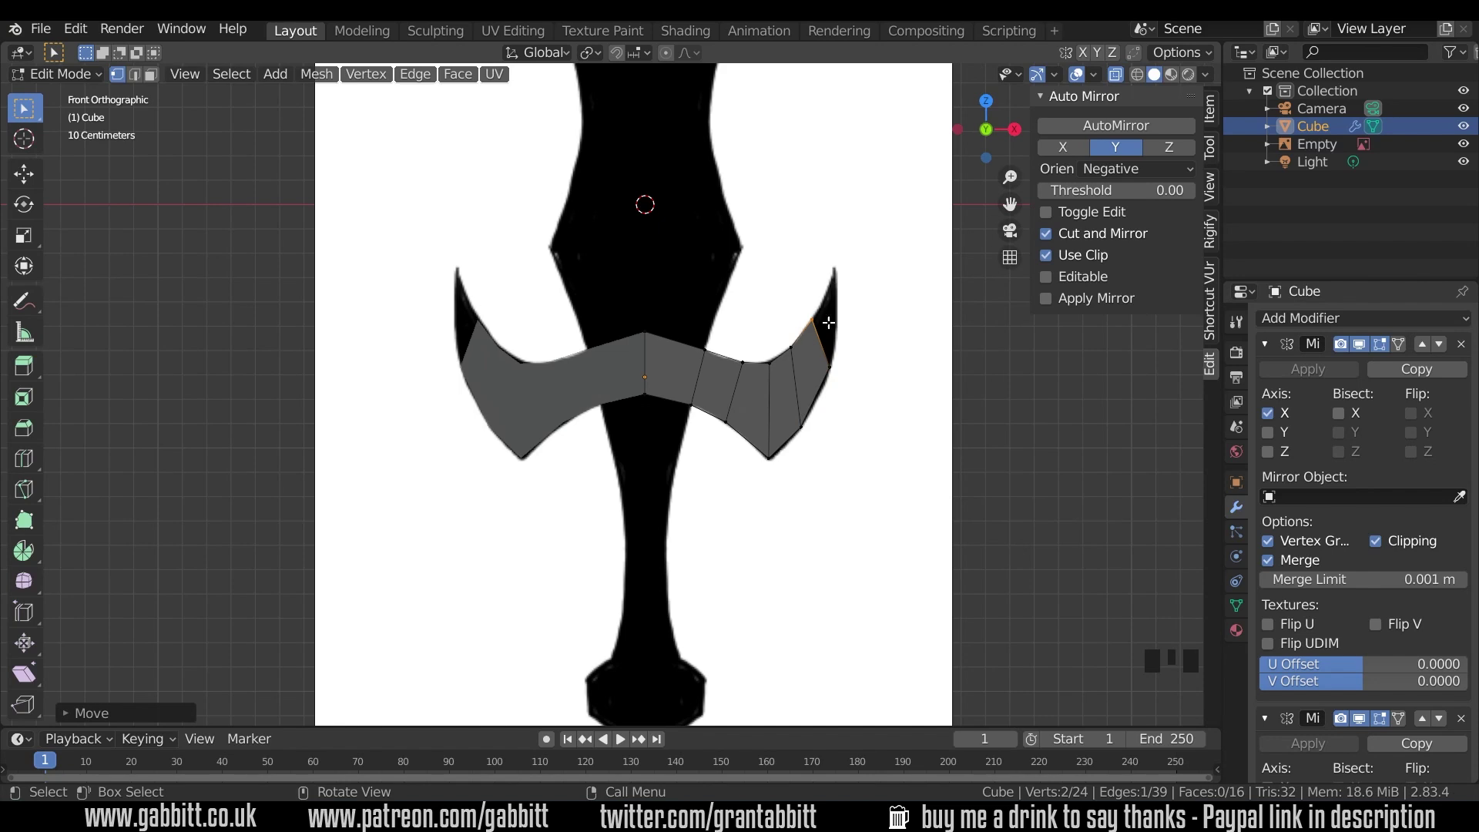
left_click(768, 363)
key("g")
- Extrude the horn's end face toward the tip and move its inner and outer vertex pairs onto the reference curve
left_click_drag(806, 312, 838, 356)
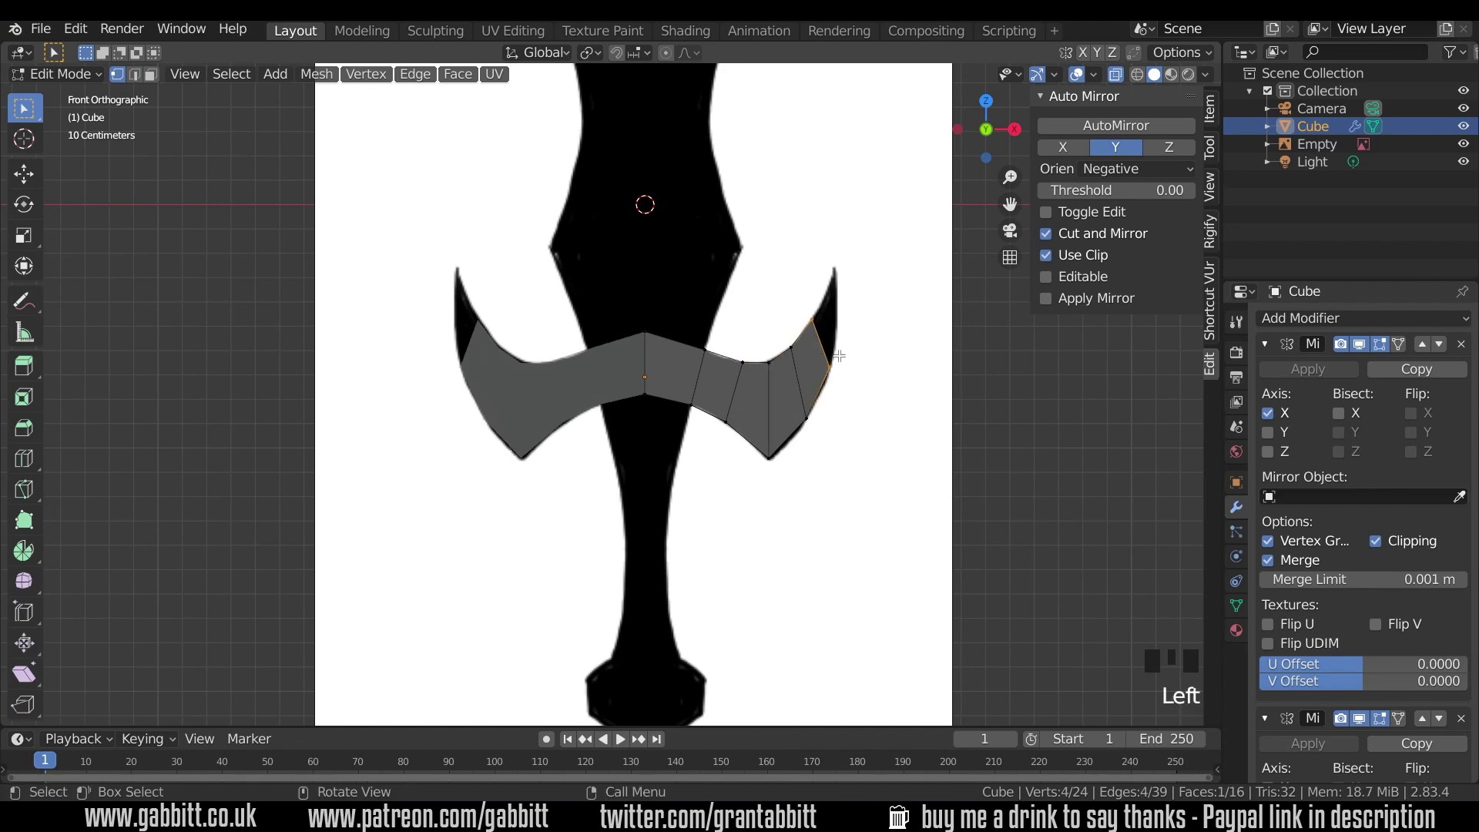
key("e")
left_click(852, 327)
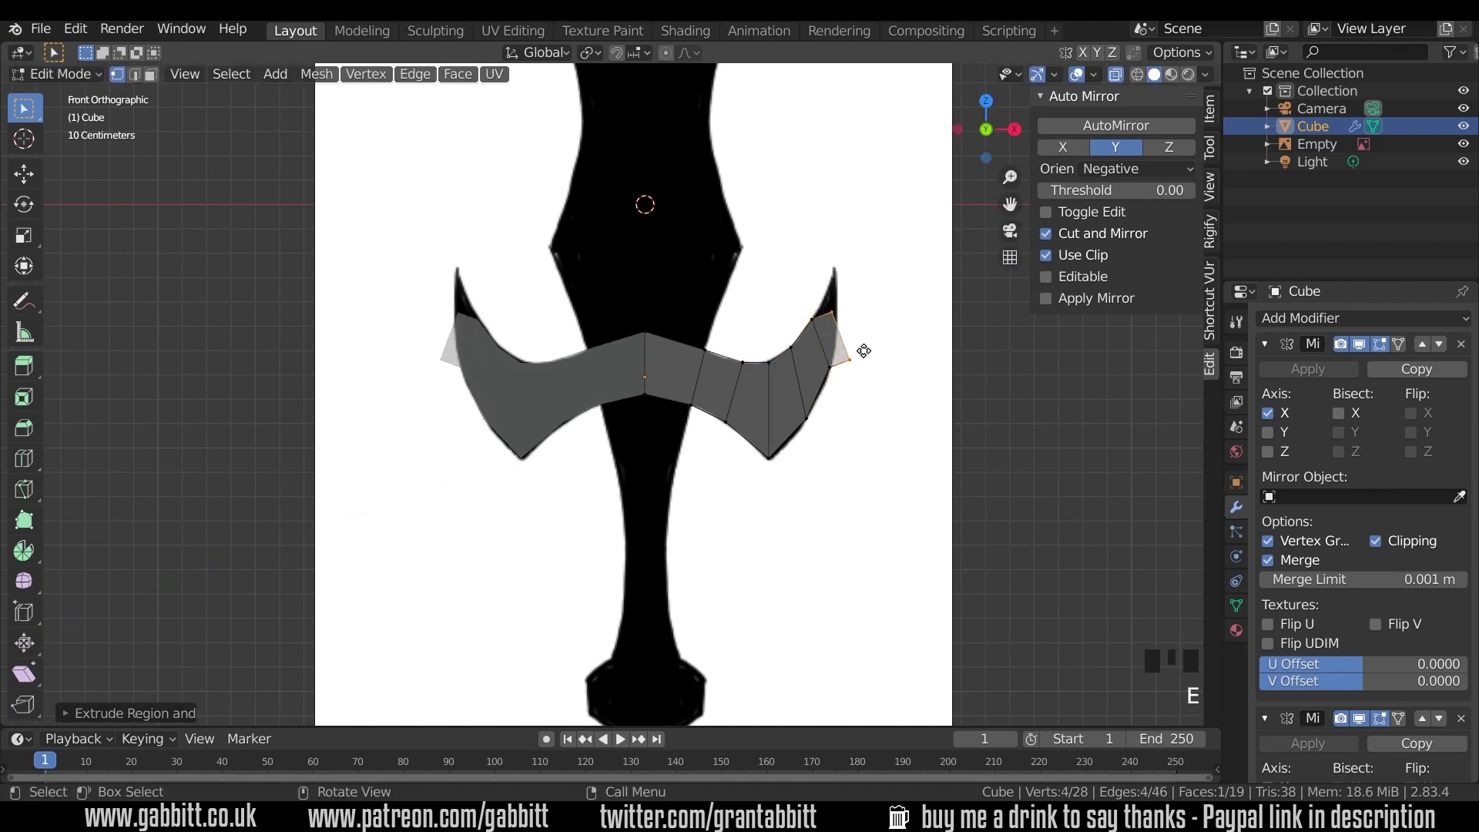
key("g")
left_click(859, 327)
key("g")
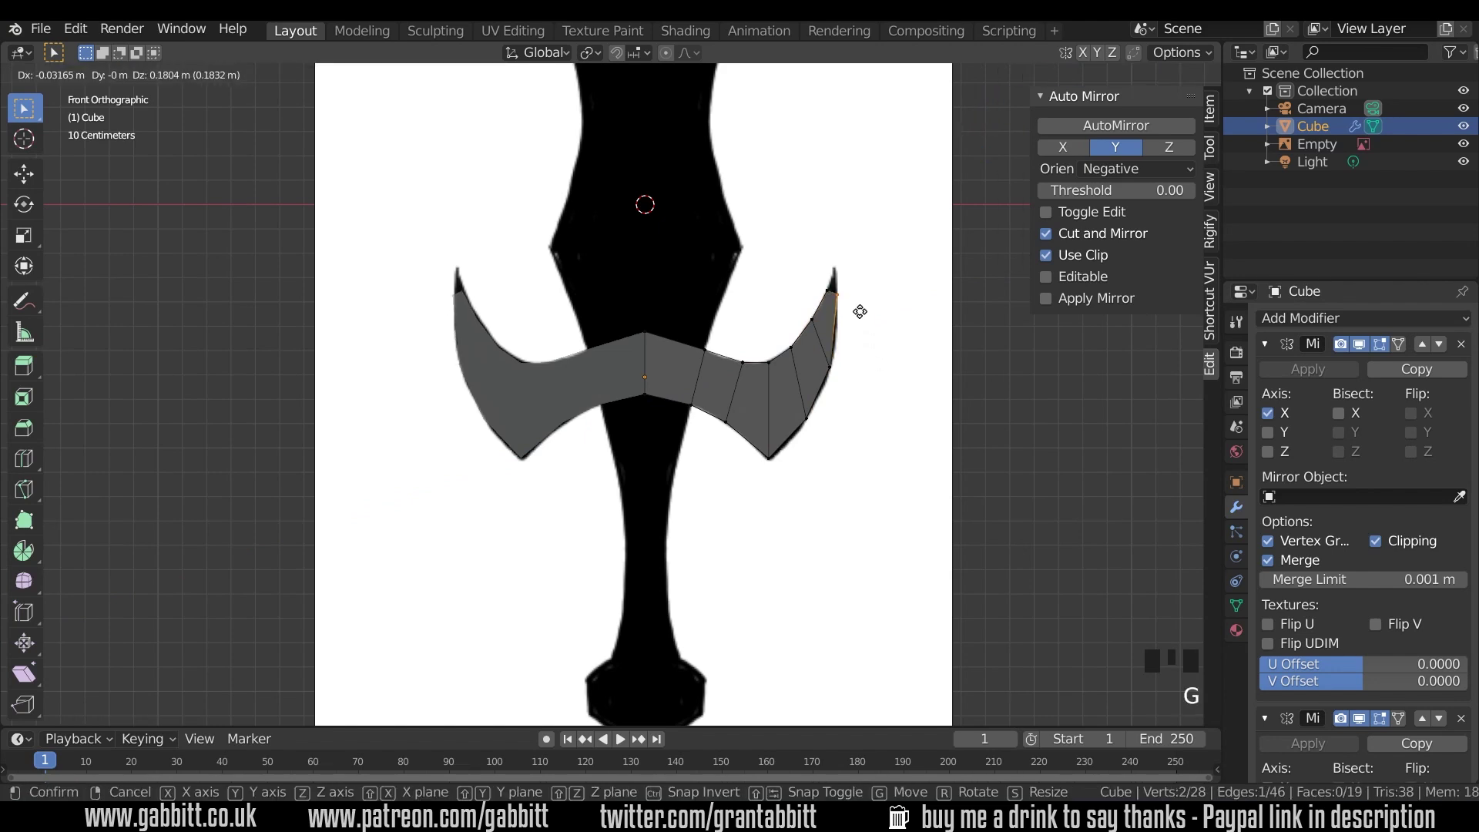
left_click(858, 321)
- Extrude the last short segment up to the horn's tip and narrow its end vertex pairs to match the reference point
left_click_drag(818, 280, 853, 302)
key("e")
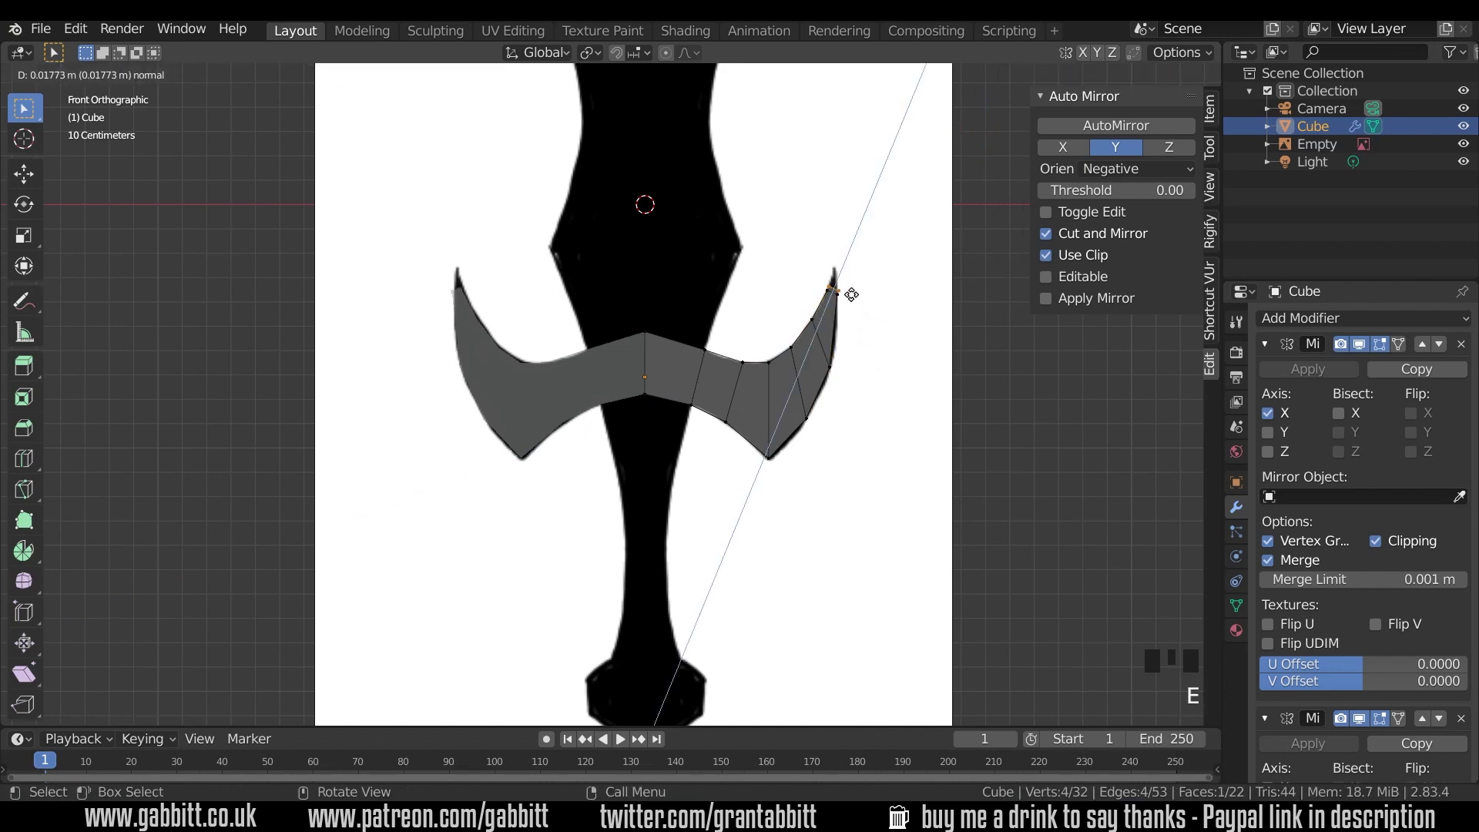
left_click(852, 287)
key("g")
left_click(851, 277)
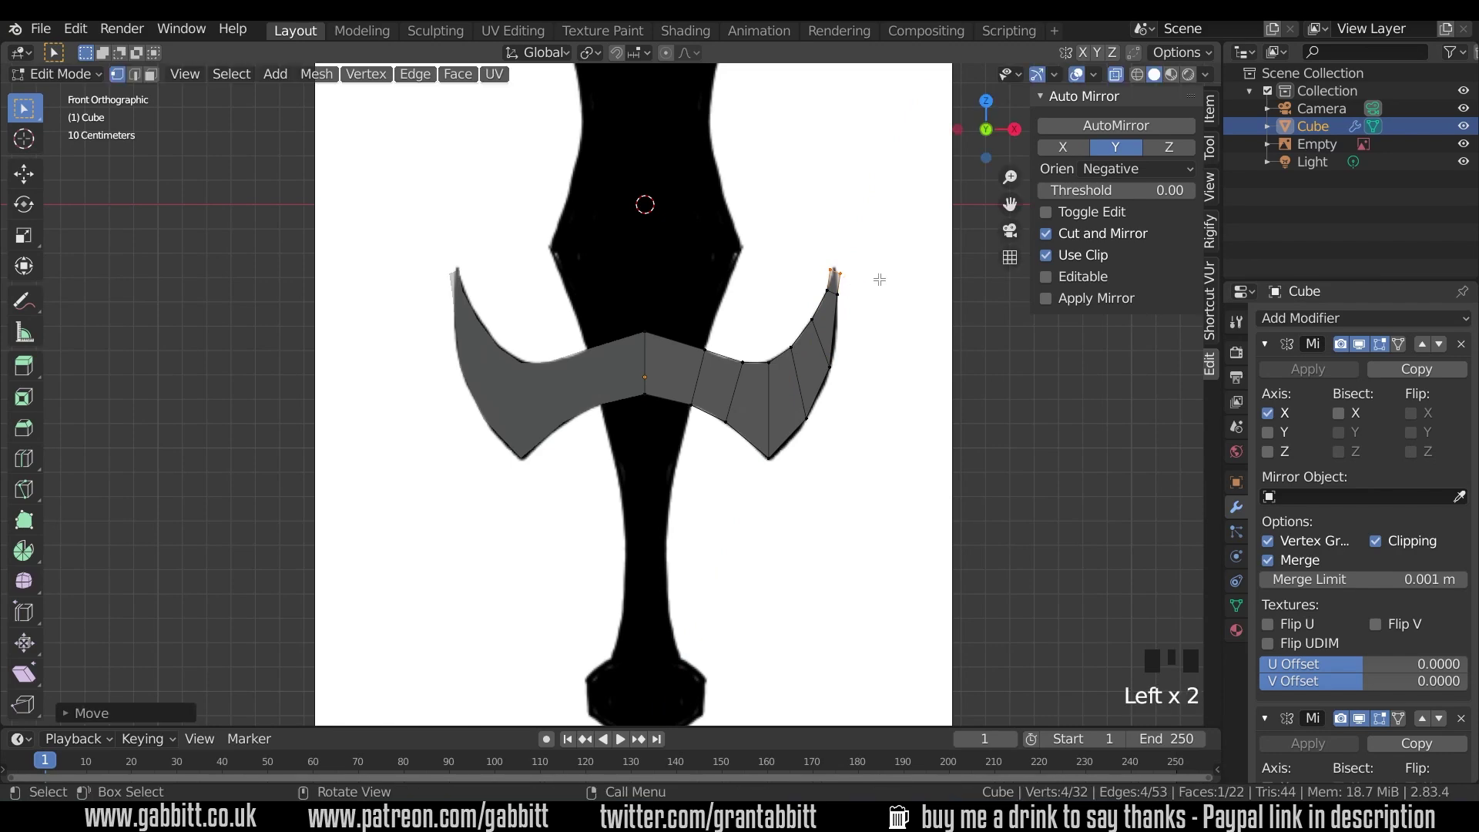
left_click(850, 275)
key("g")
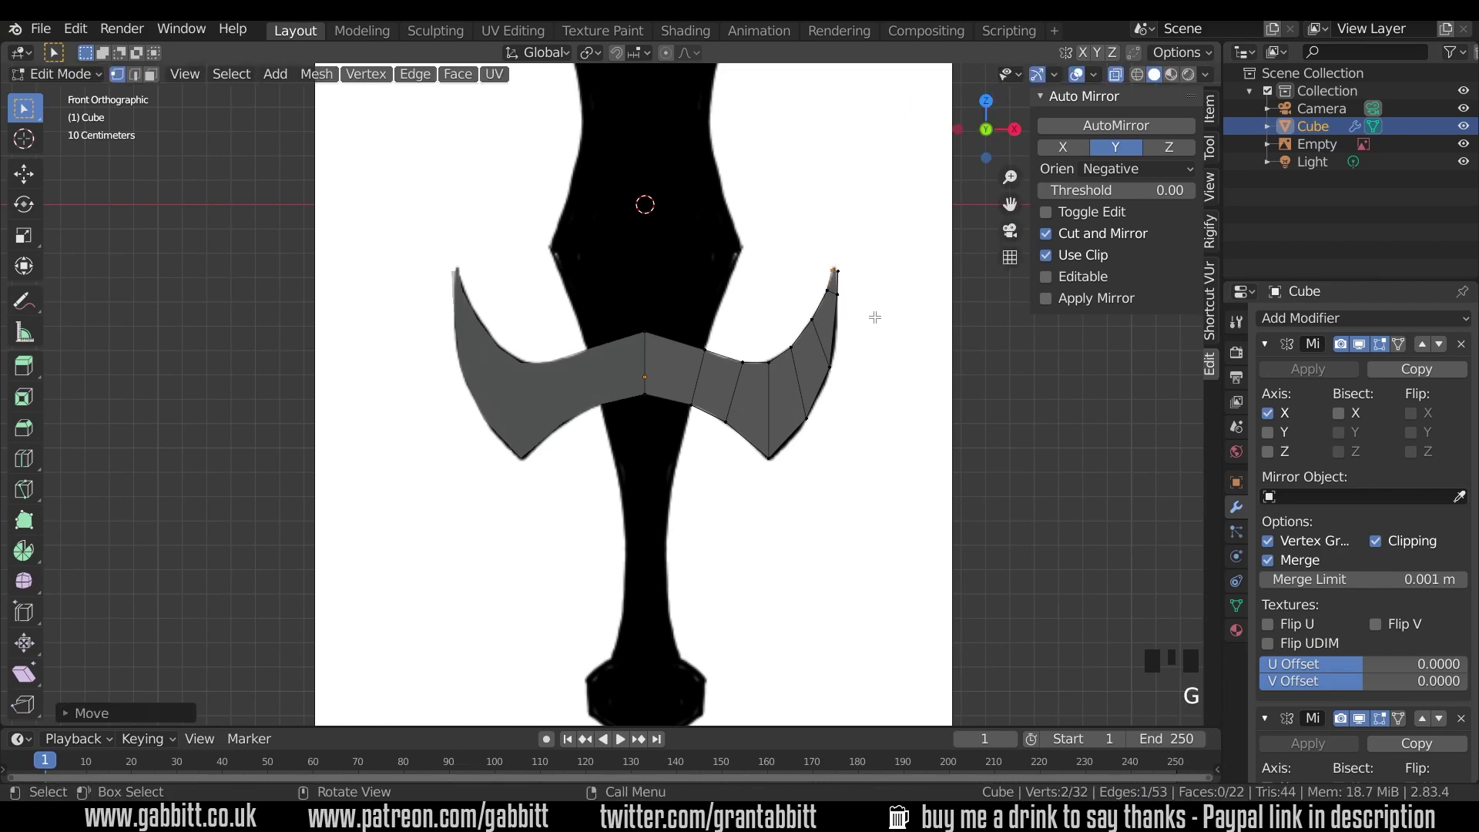
- Enable Auto Merge Vertices for mesh editing
middle_click_drag(875, 316, 830, 319)
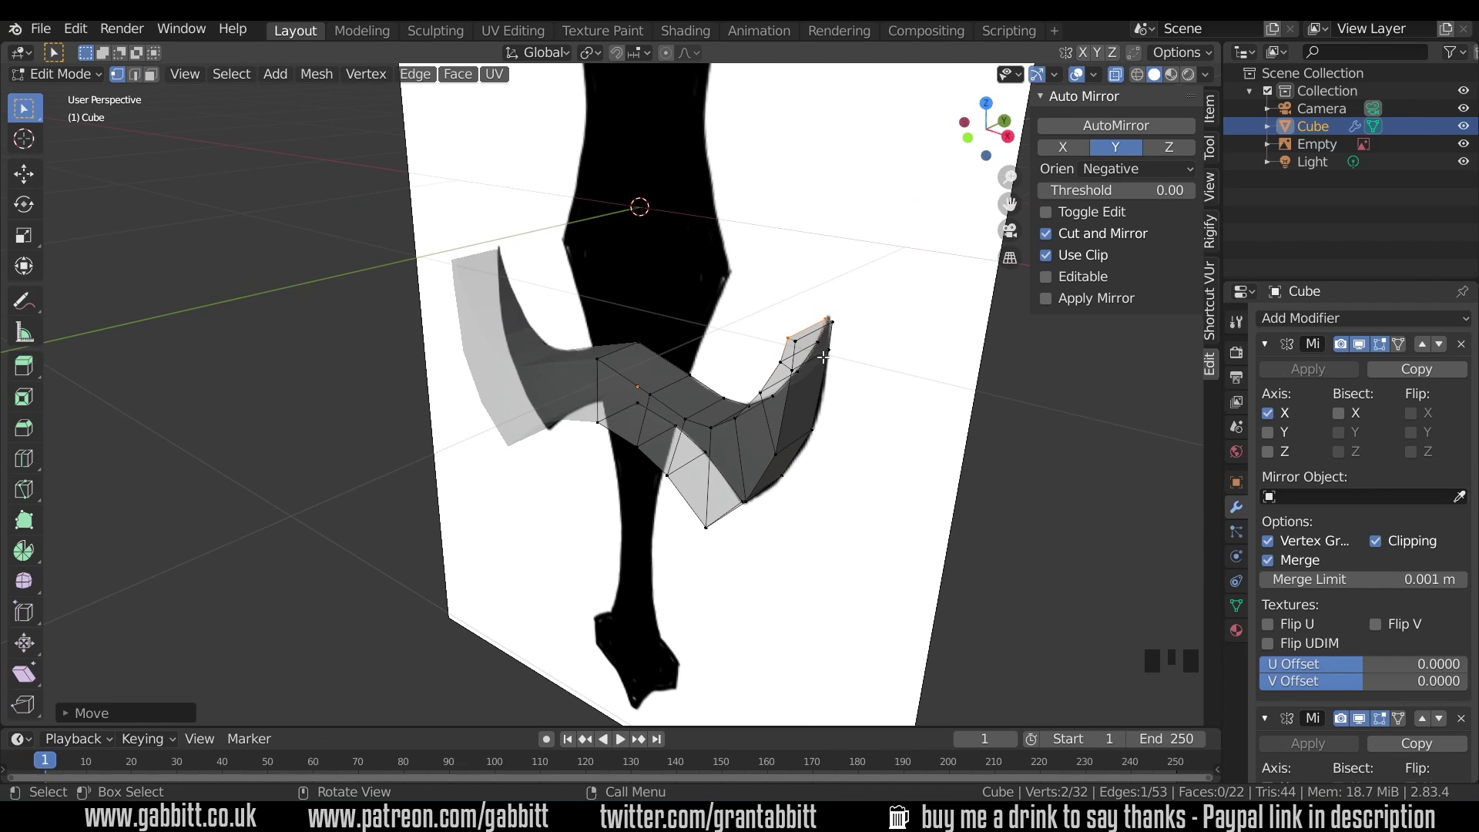
left_click(1133, 54)
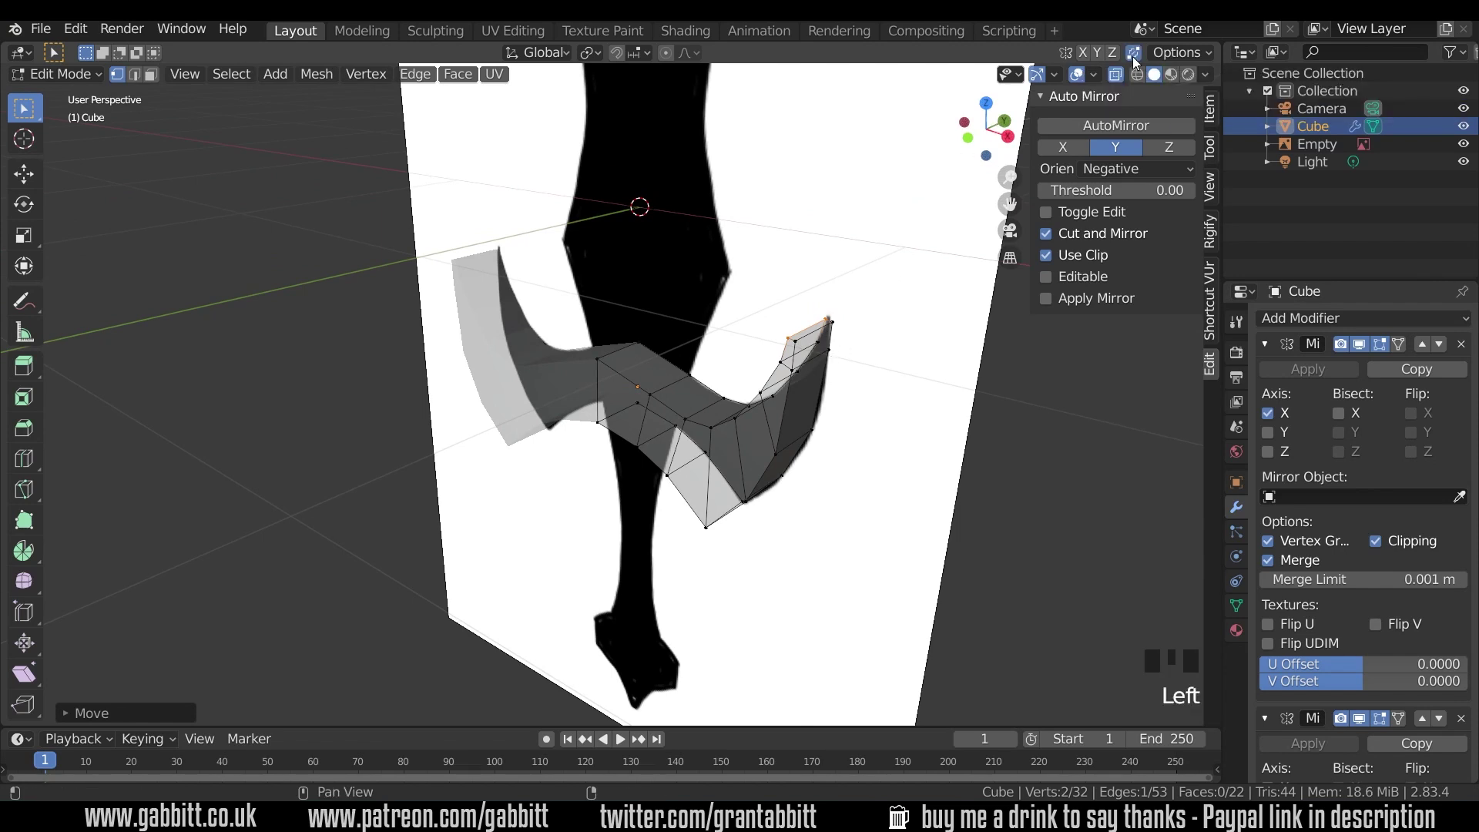
- Try to collapse the horn's tip by sliding its front vertices along their edges onto neighbouring vertices
left_click(791, 339)
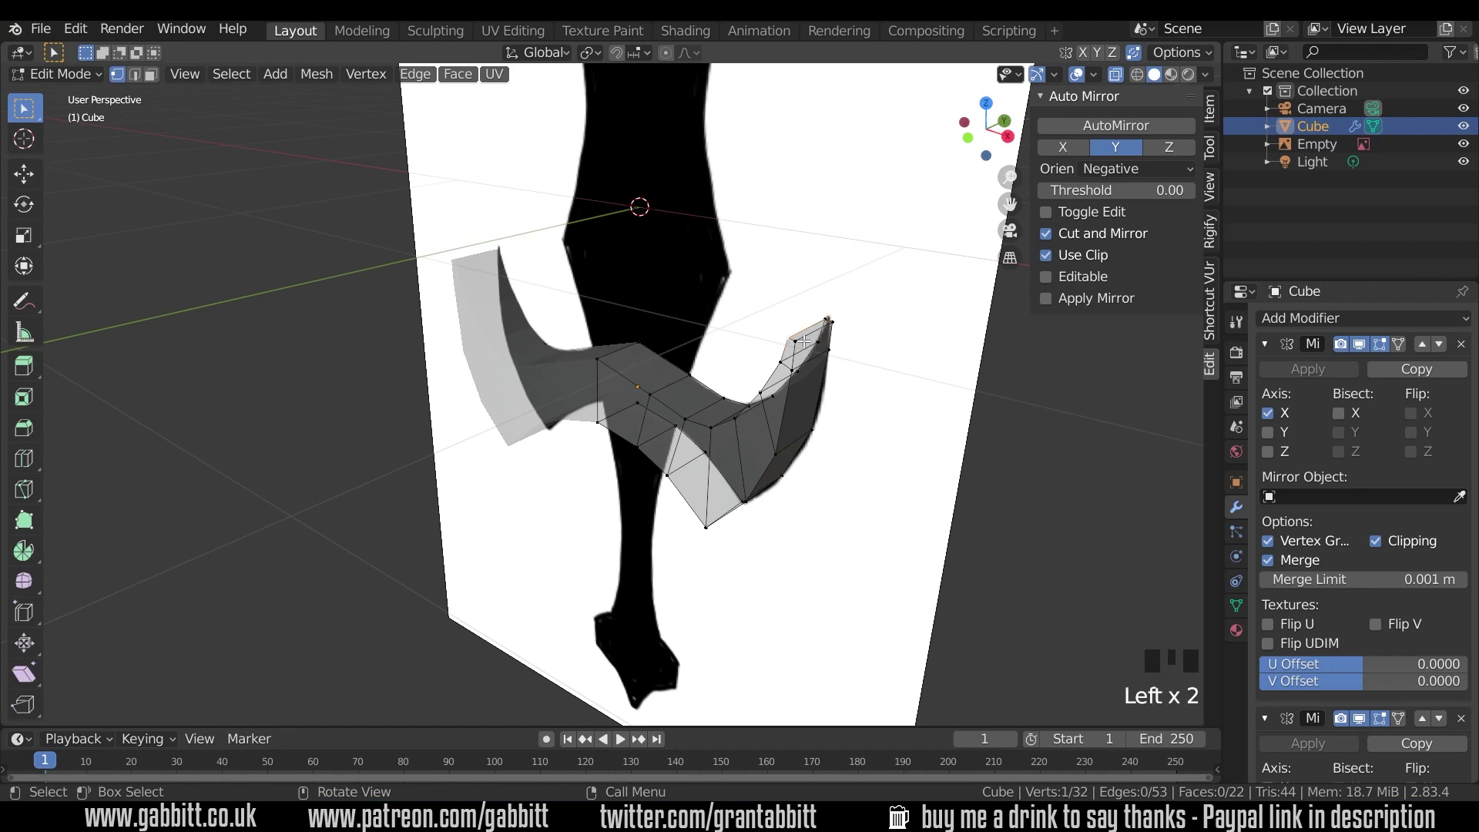
key("g")
key("g")
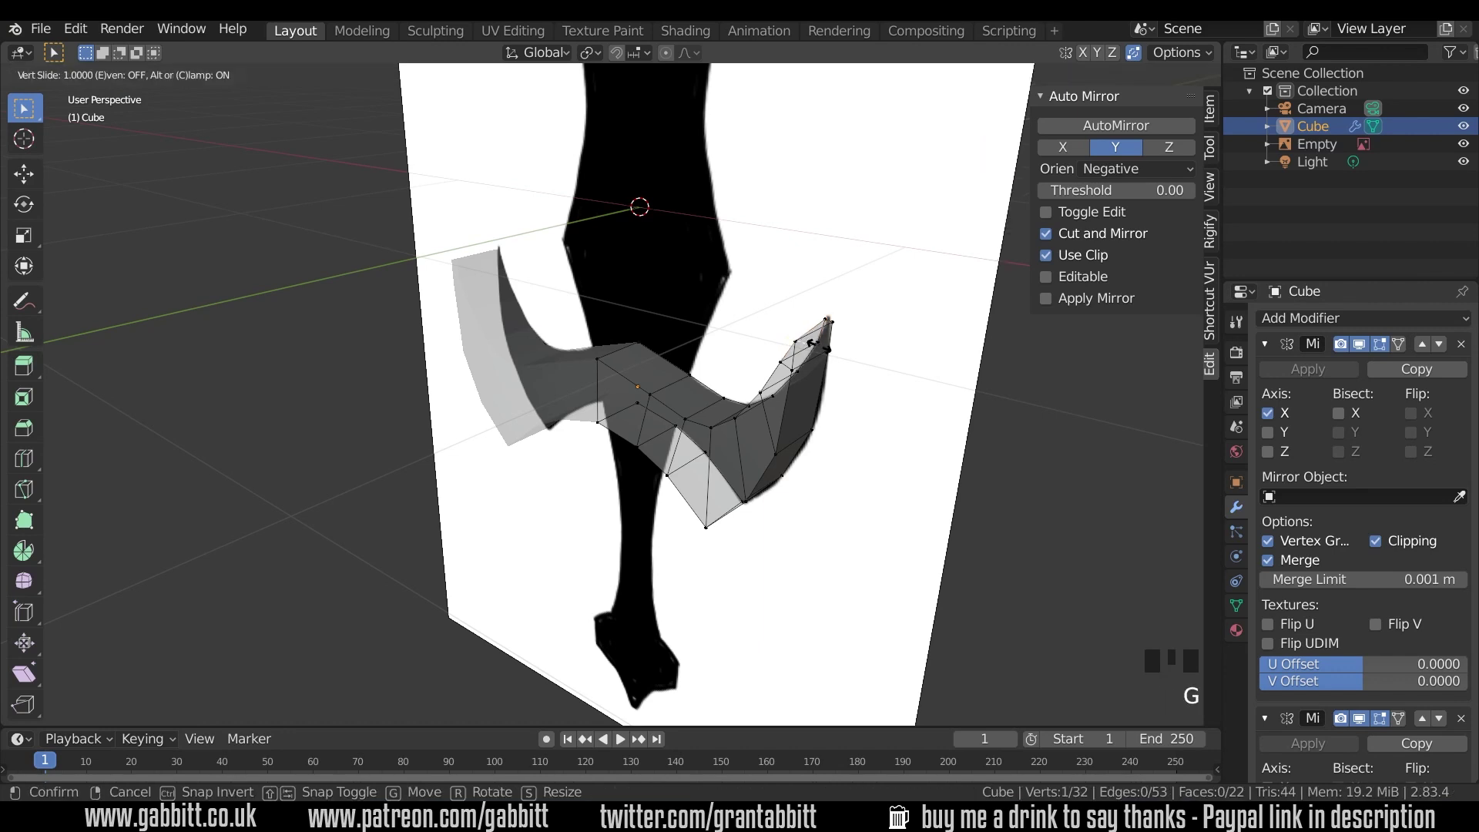
left_click(812, 343)
key("g")
key("g")
left_click(874, 335)
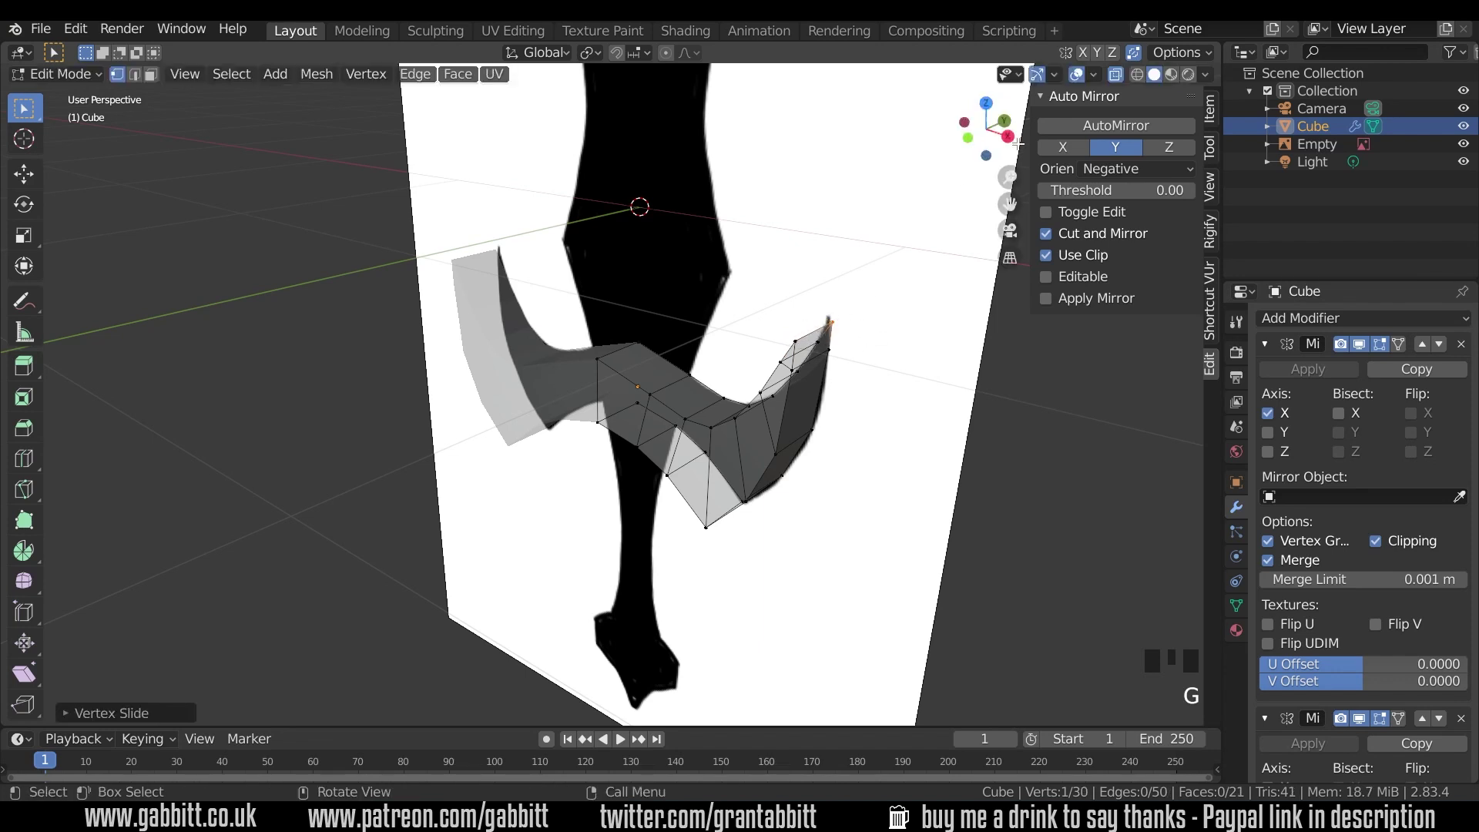
left_click(859, 325)
key("g")
key("g")
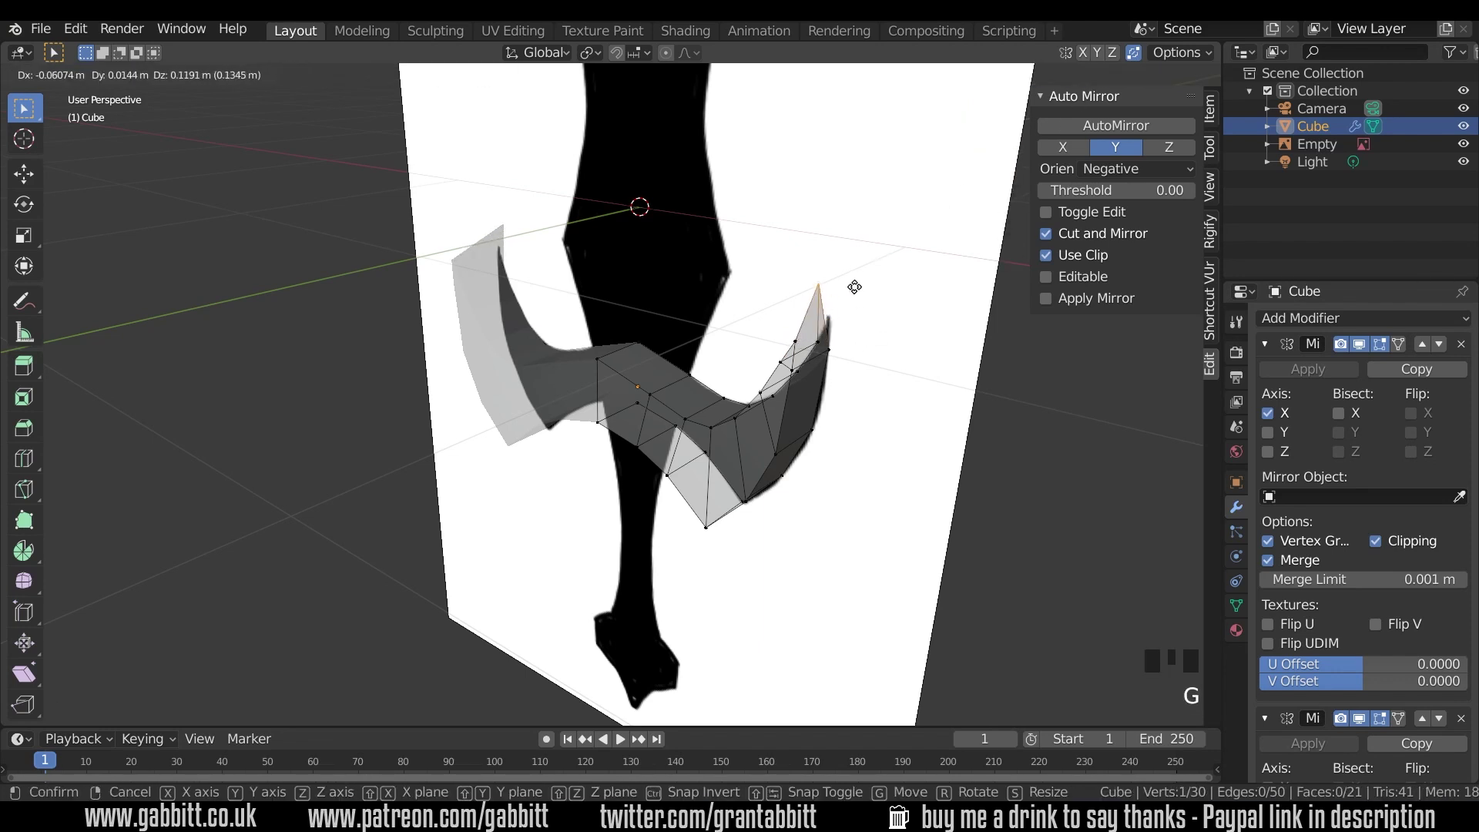
right_click(868, 311)
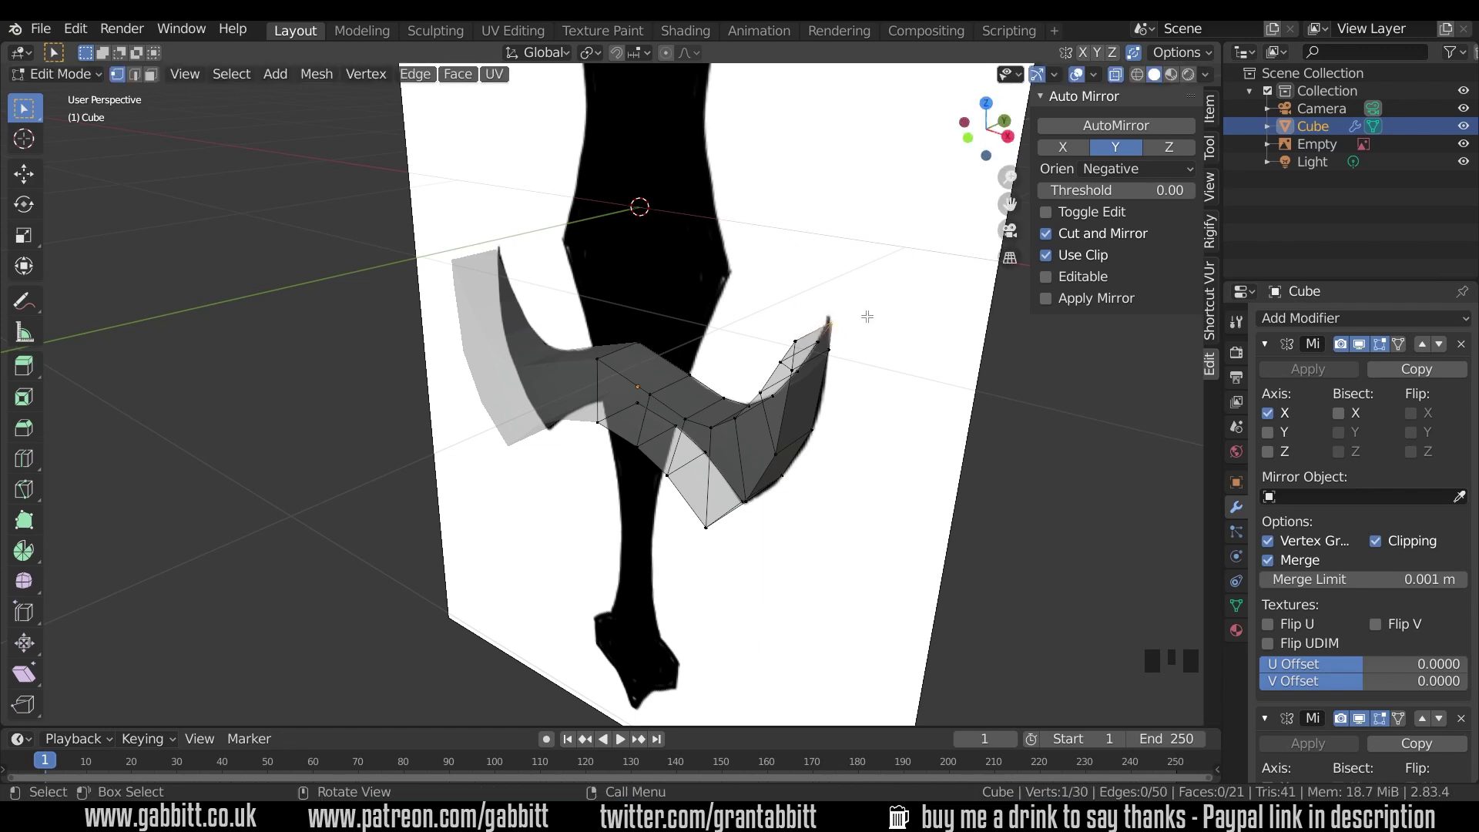
- Undo the vertex slides at the horn's tip
key("ctrl+z")
key("ctrl+z")
key("ctrl+z")
key("ctrl+z")
key("ctrl+z")
key("ctrl+z")
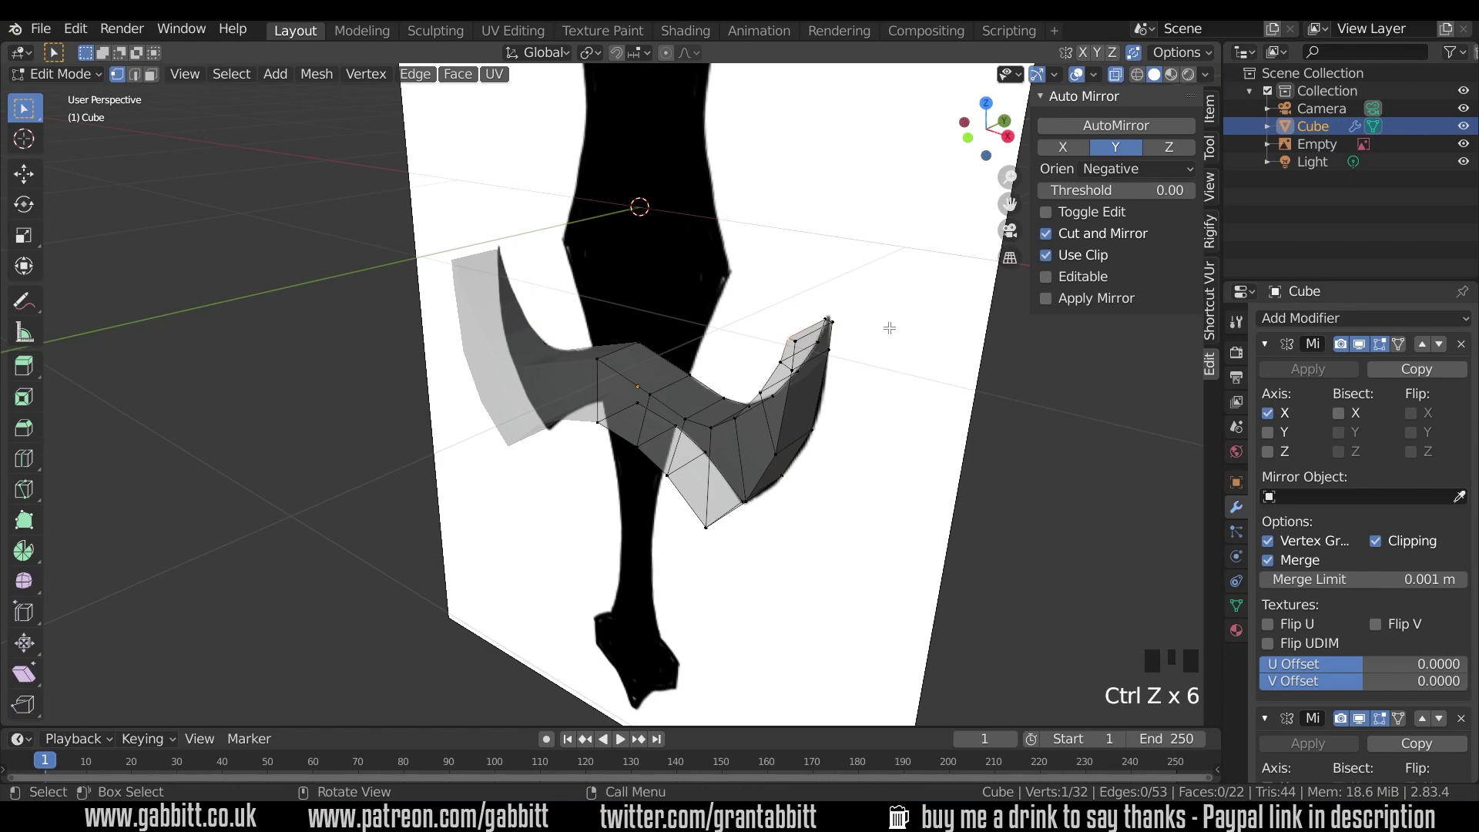
- Thin the whole crossguard by moving all its front-side vertices about 0.12 m along Y toward the mirror plane
middle_click_drag(824, 493, 585, 431)
left_click_drag(441, 291, 579, 605)
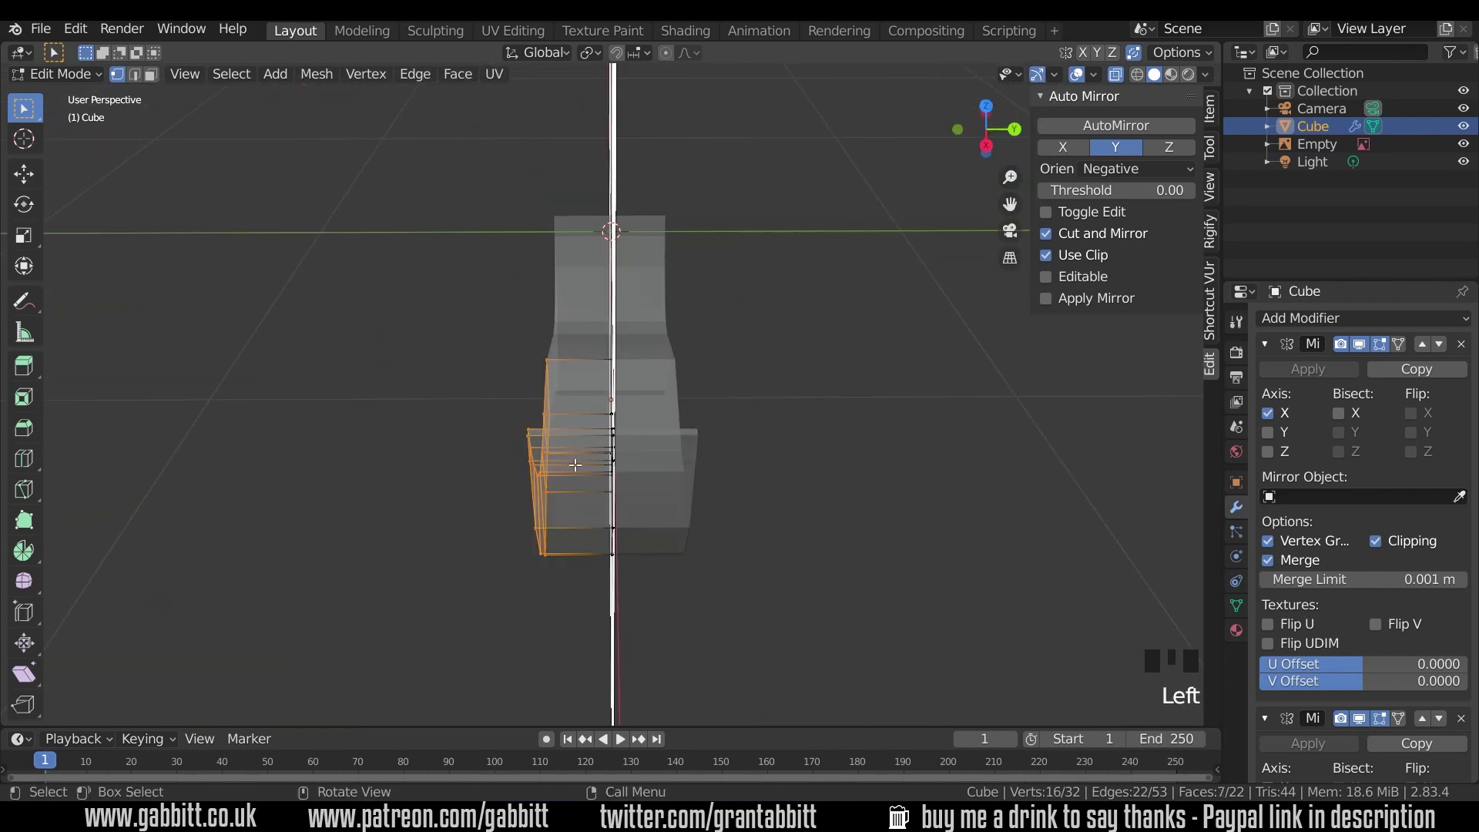
key("g")
key("y")
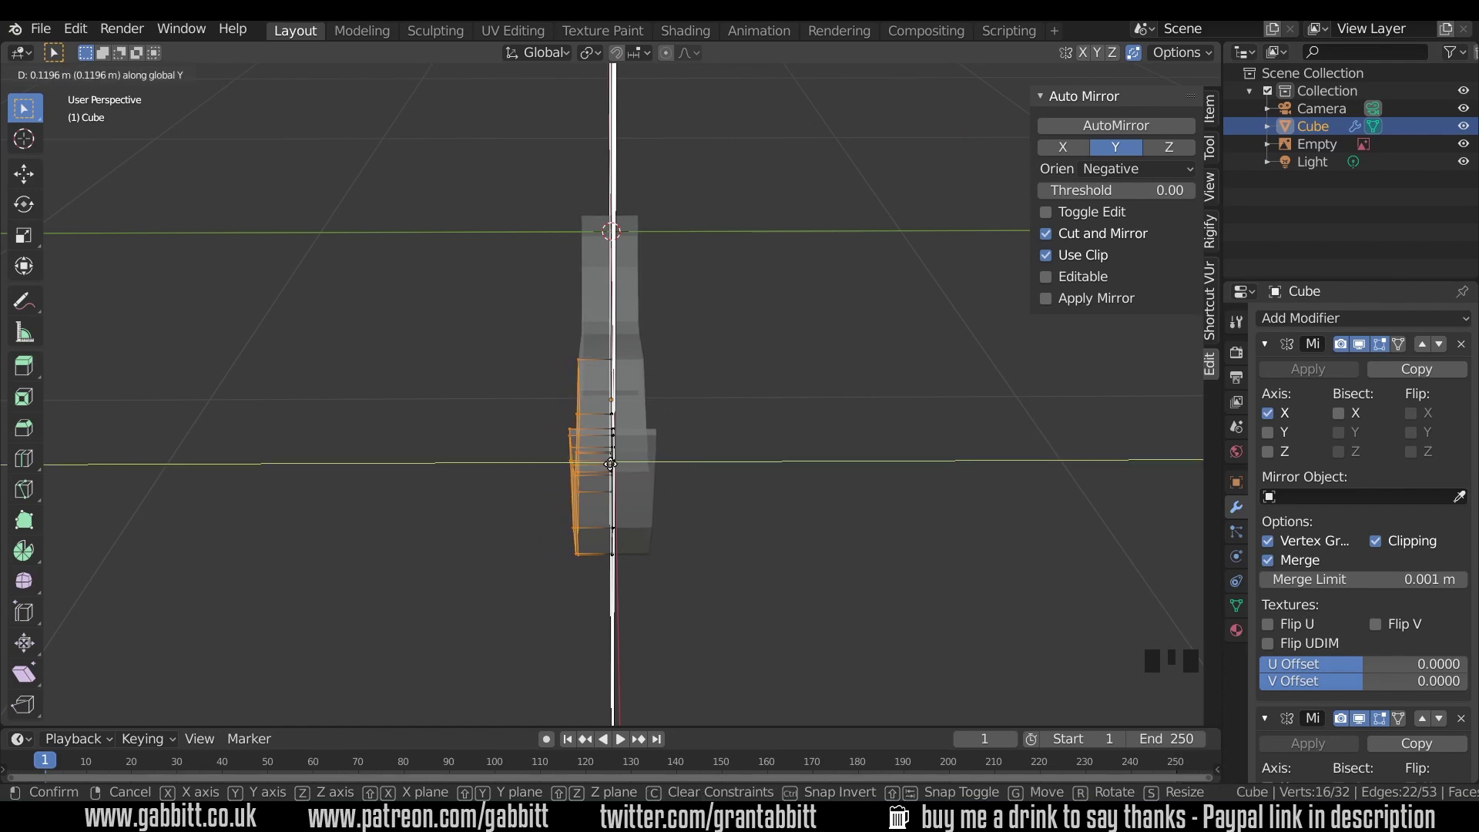
left_click(609, 462)
- Thin the crossguard's outer section by moving its front vertices, from the second seam to the tip, along Y toward the mirror plane
middle_click_drag(609, 463, 654, 543)
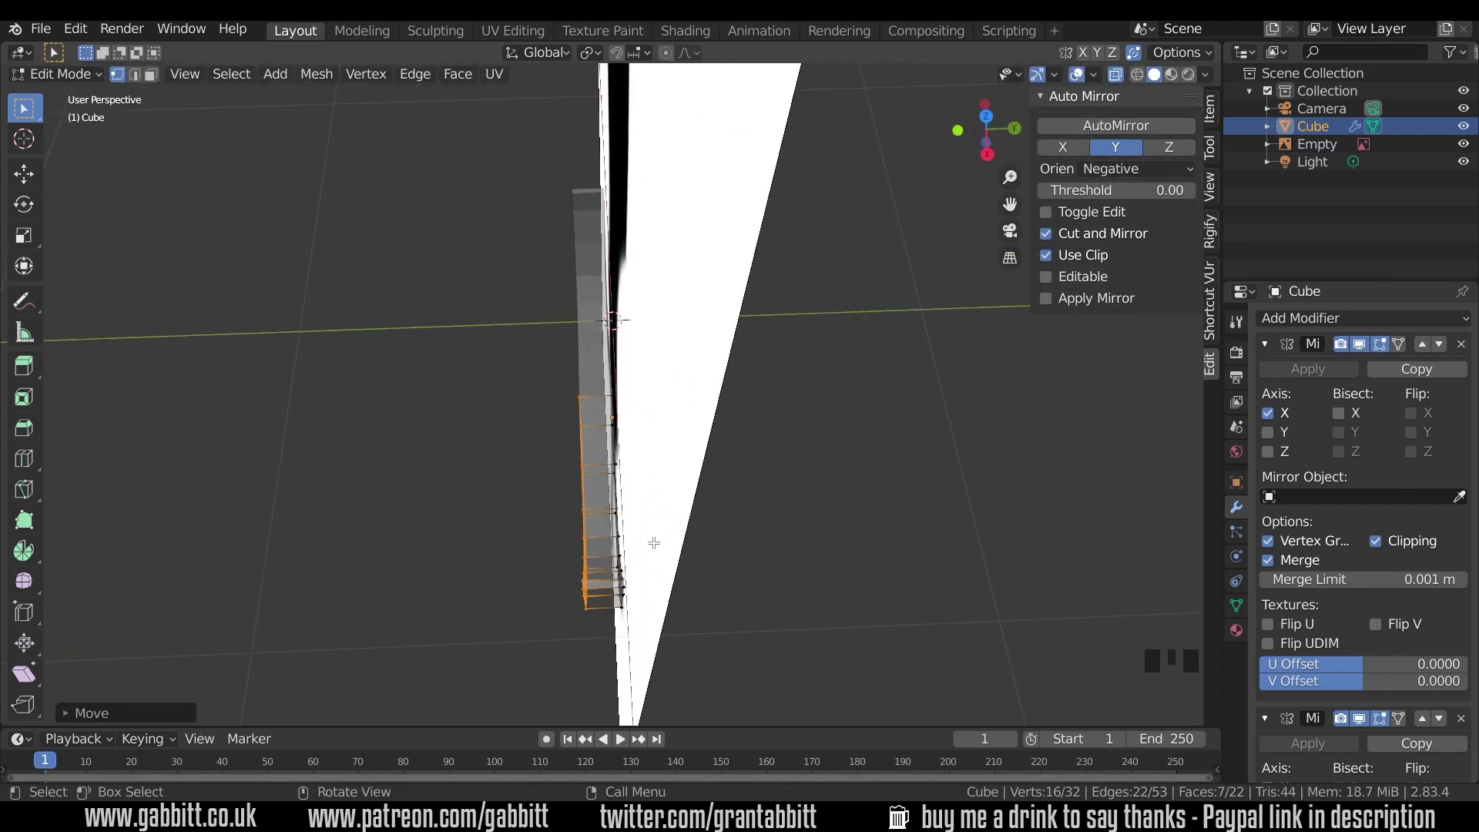
left_click_drag(562, 499, 612, 620)
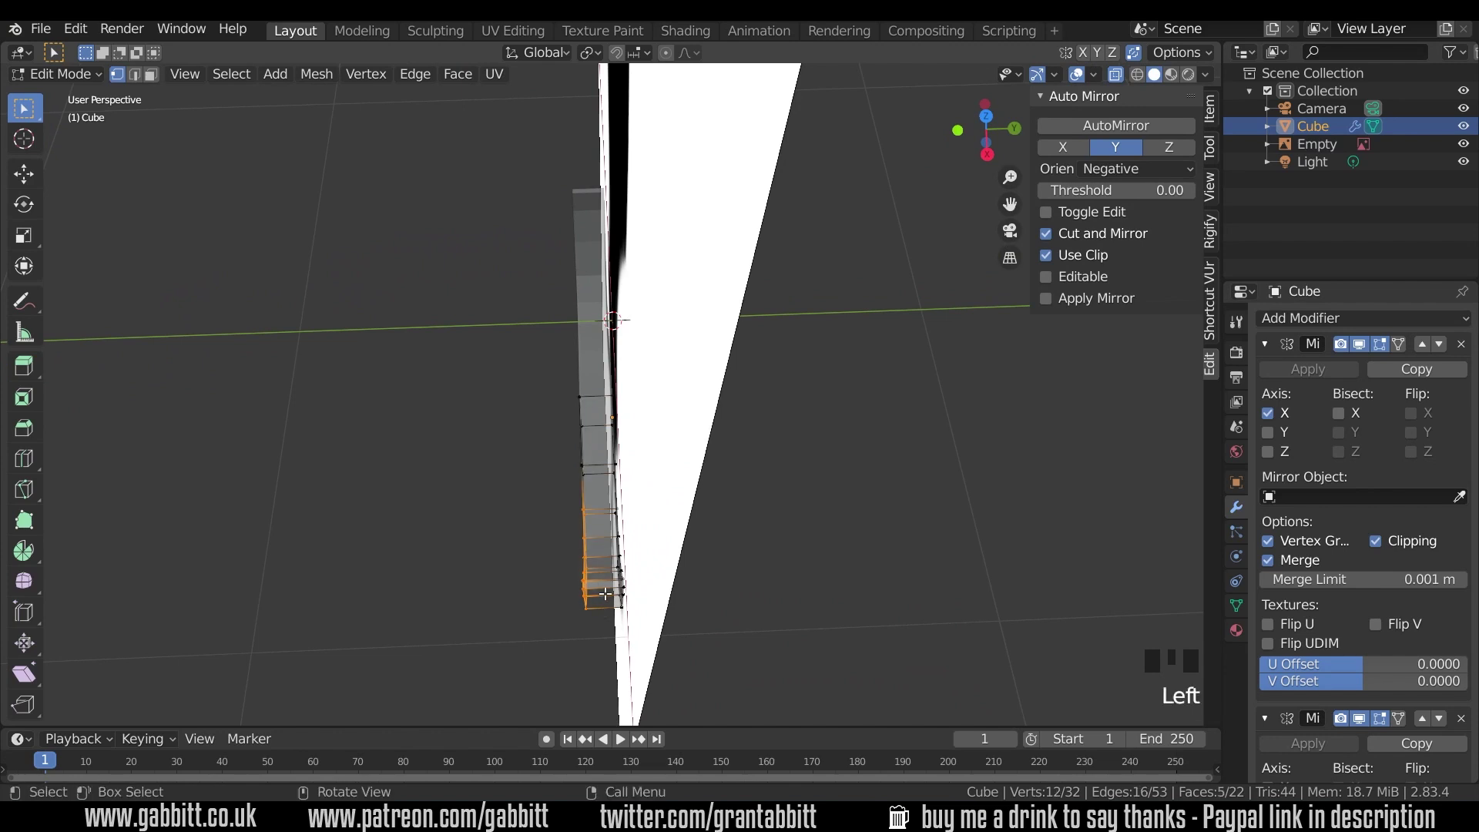
key("g")
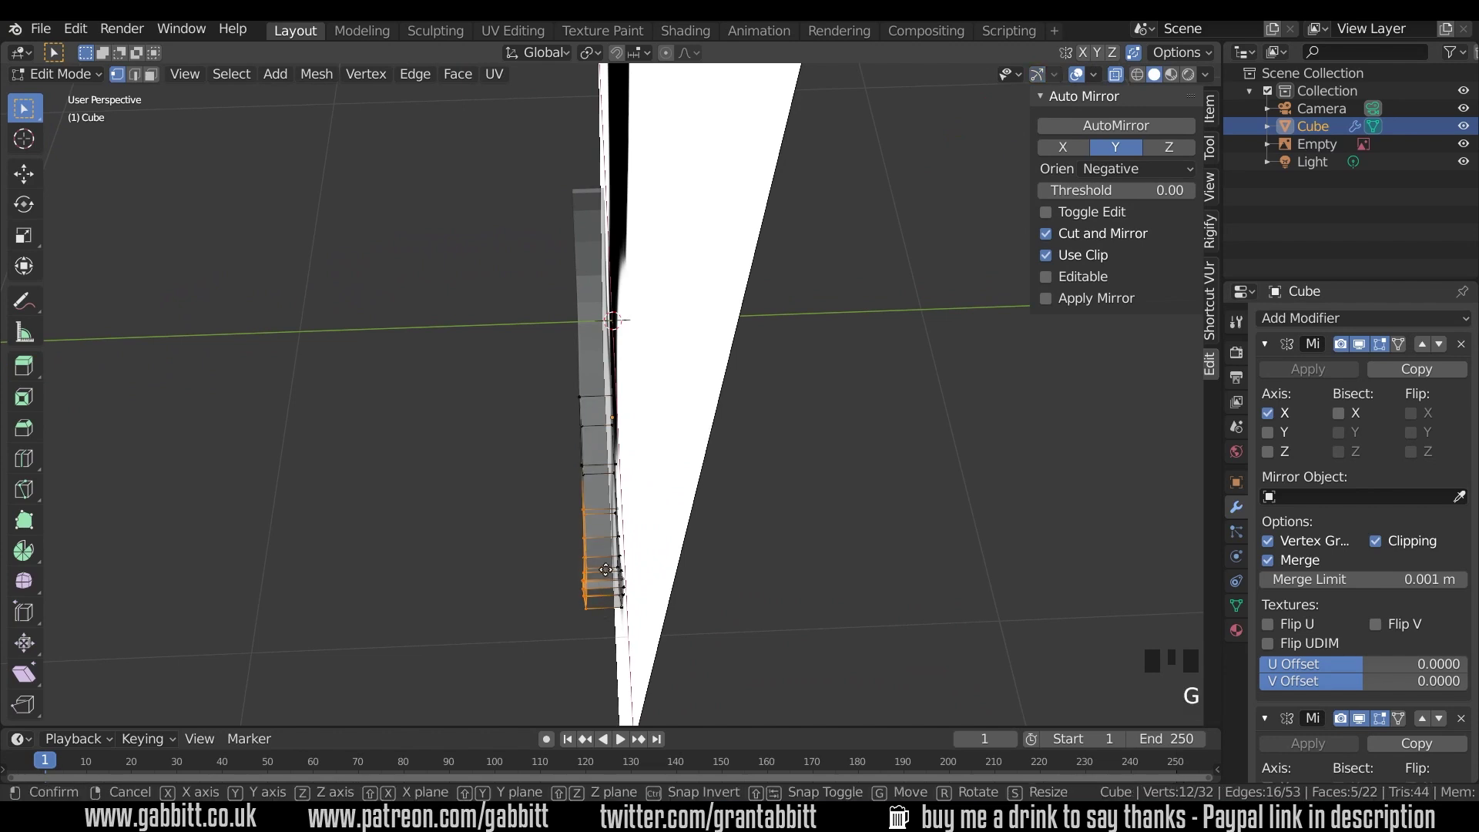
key("y")
left_click(619, 568)
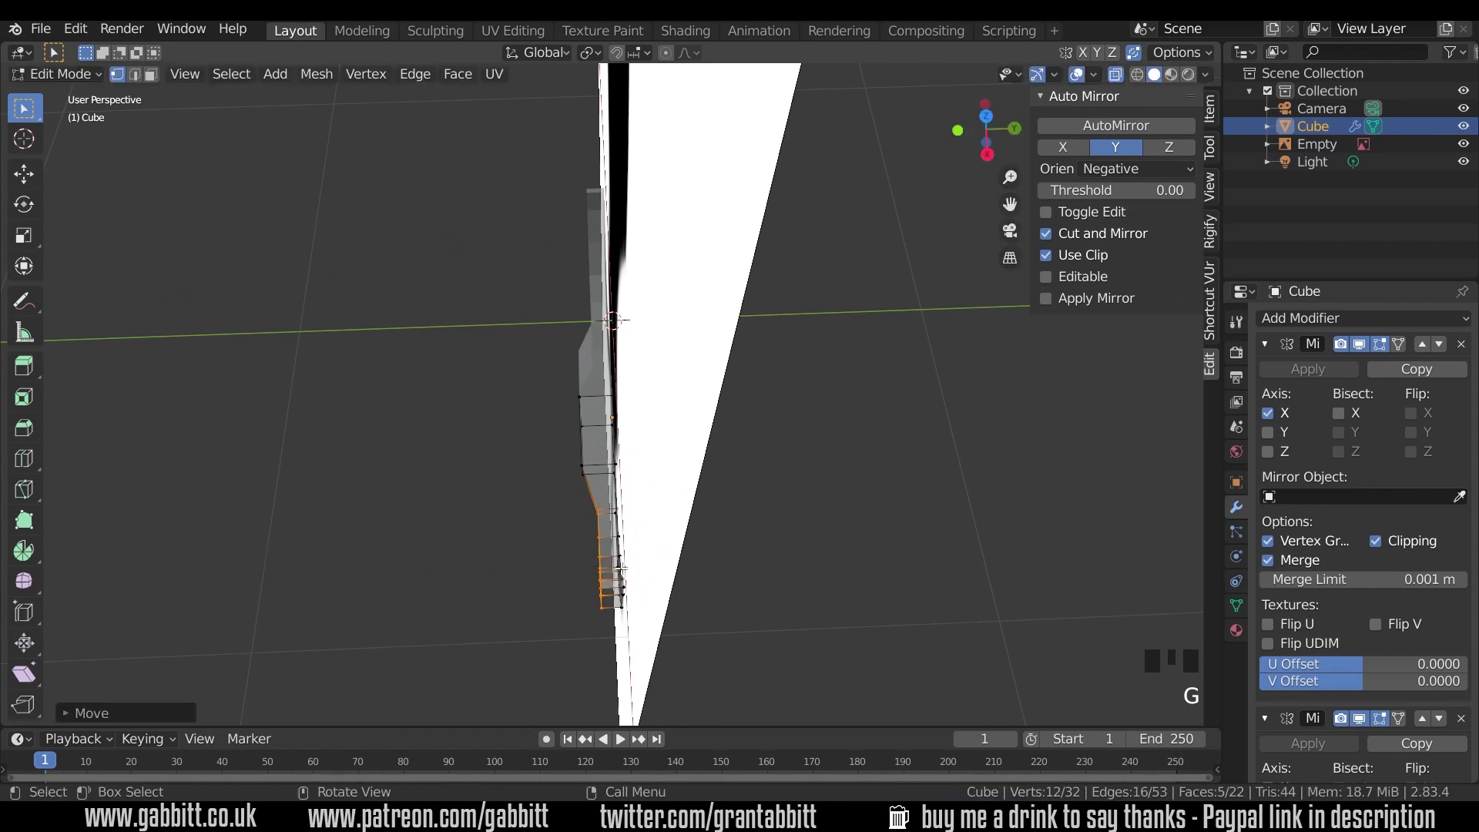
- Fine-tune the depth of the front vertex pair at the second seam, where the outer taper begins
left_click(588, 506)
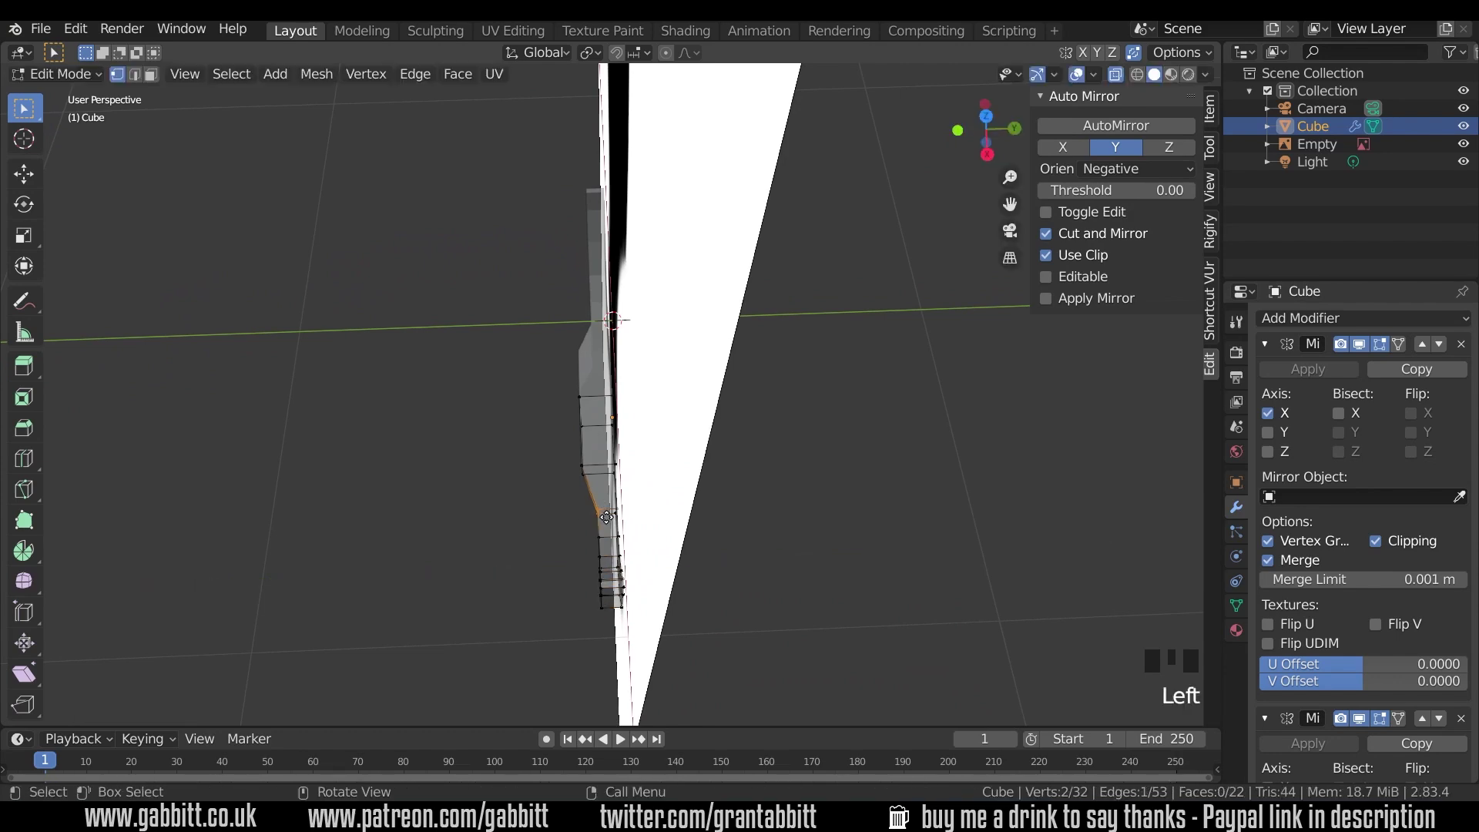
key("g")
left_click(606, 516)
middle_click_drag(606, 517, 628, 490)
mouse_move(792, 472)
middle_mouse_down()
mouse_move(699, 479)
mouse_move(765, 462)
mouse_move(778, 474)
middle_mouse_up()
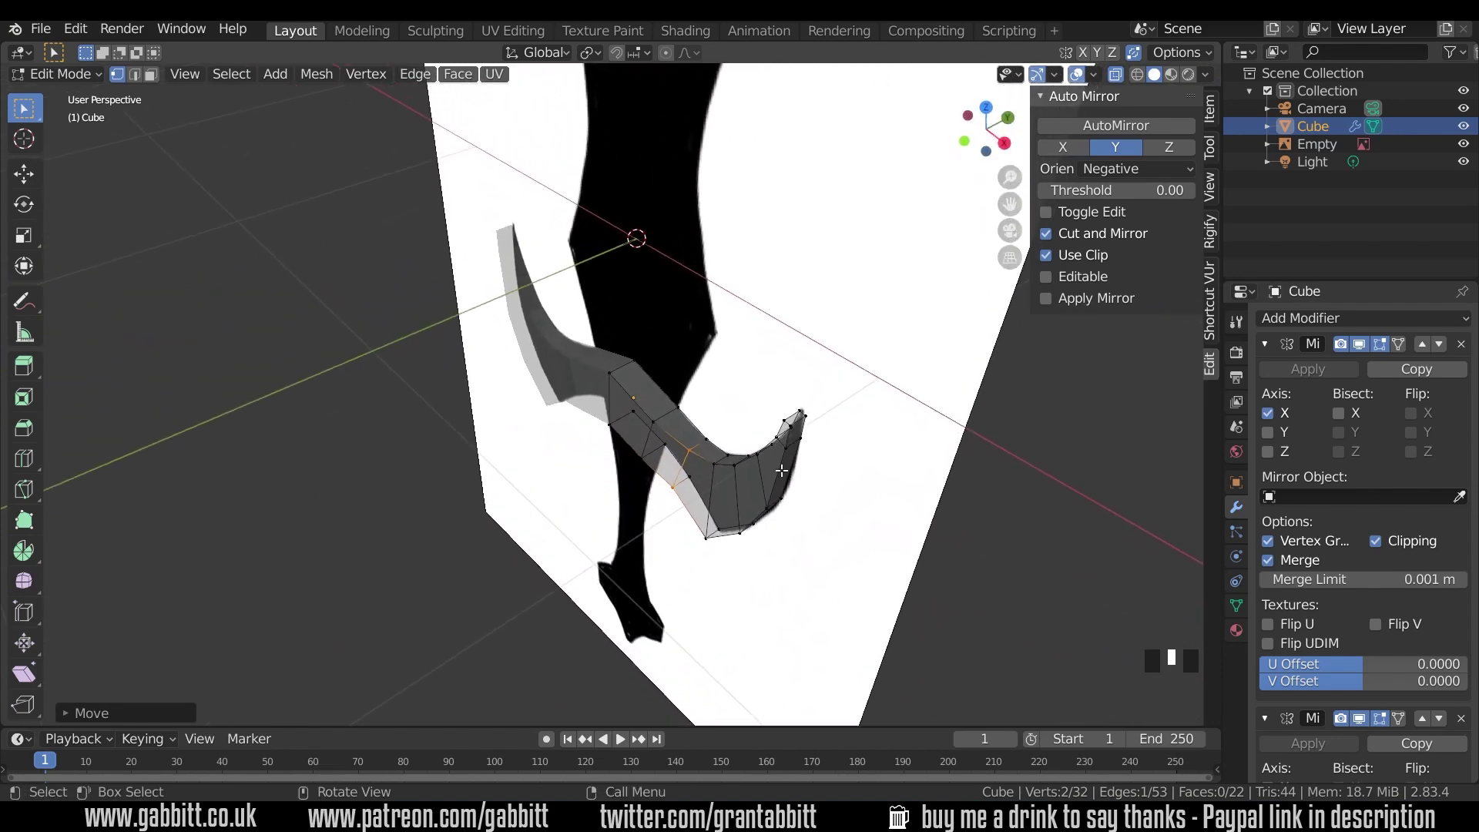
middle_click_drag(654, 415, 674, 438)
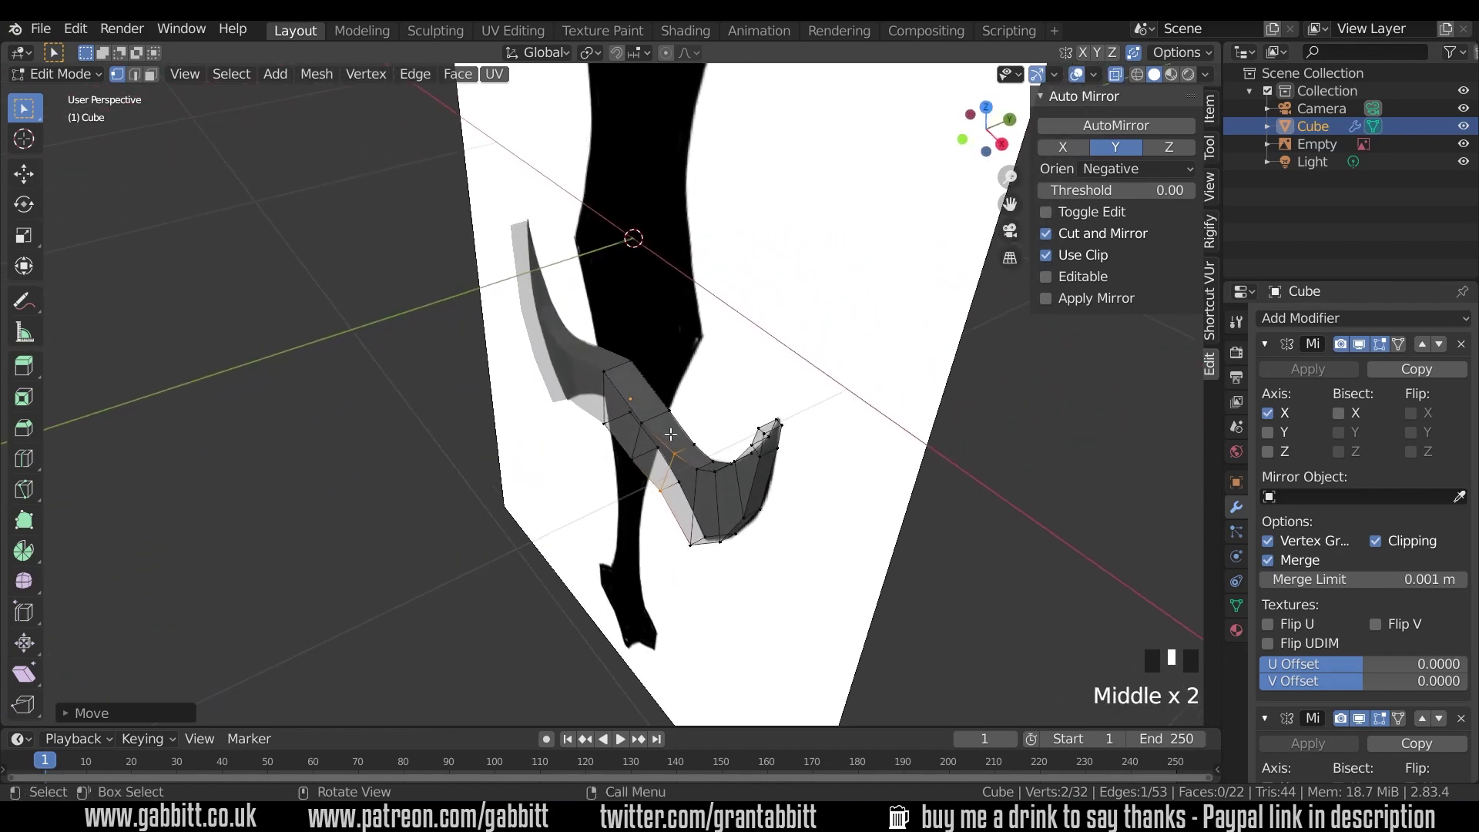
key("ctrl+r")
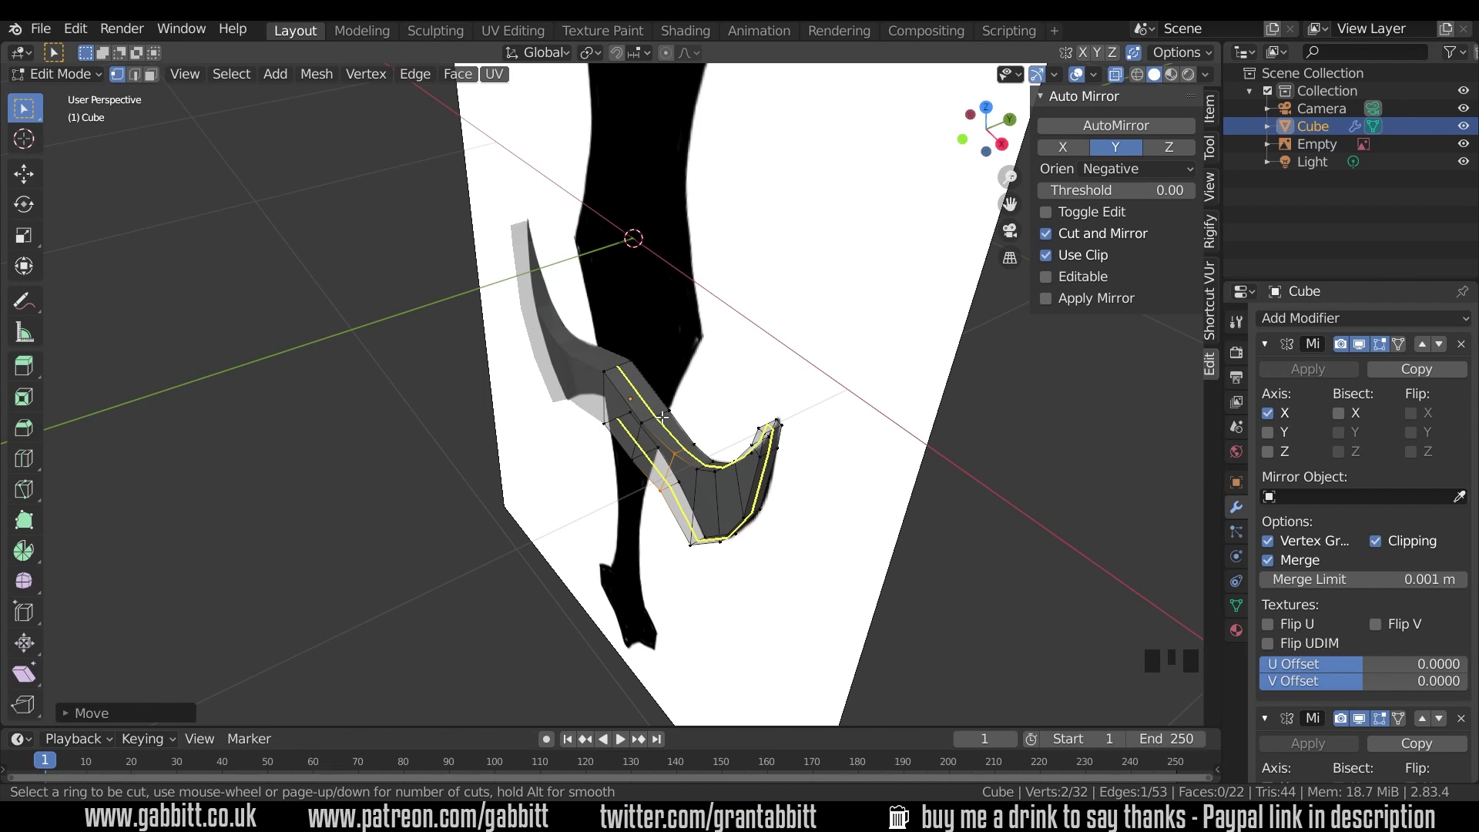
key("Escape")
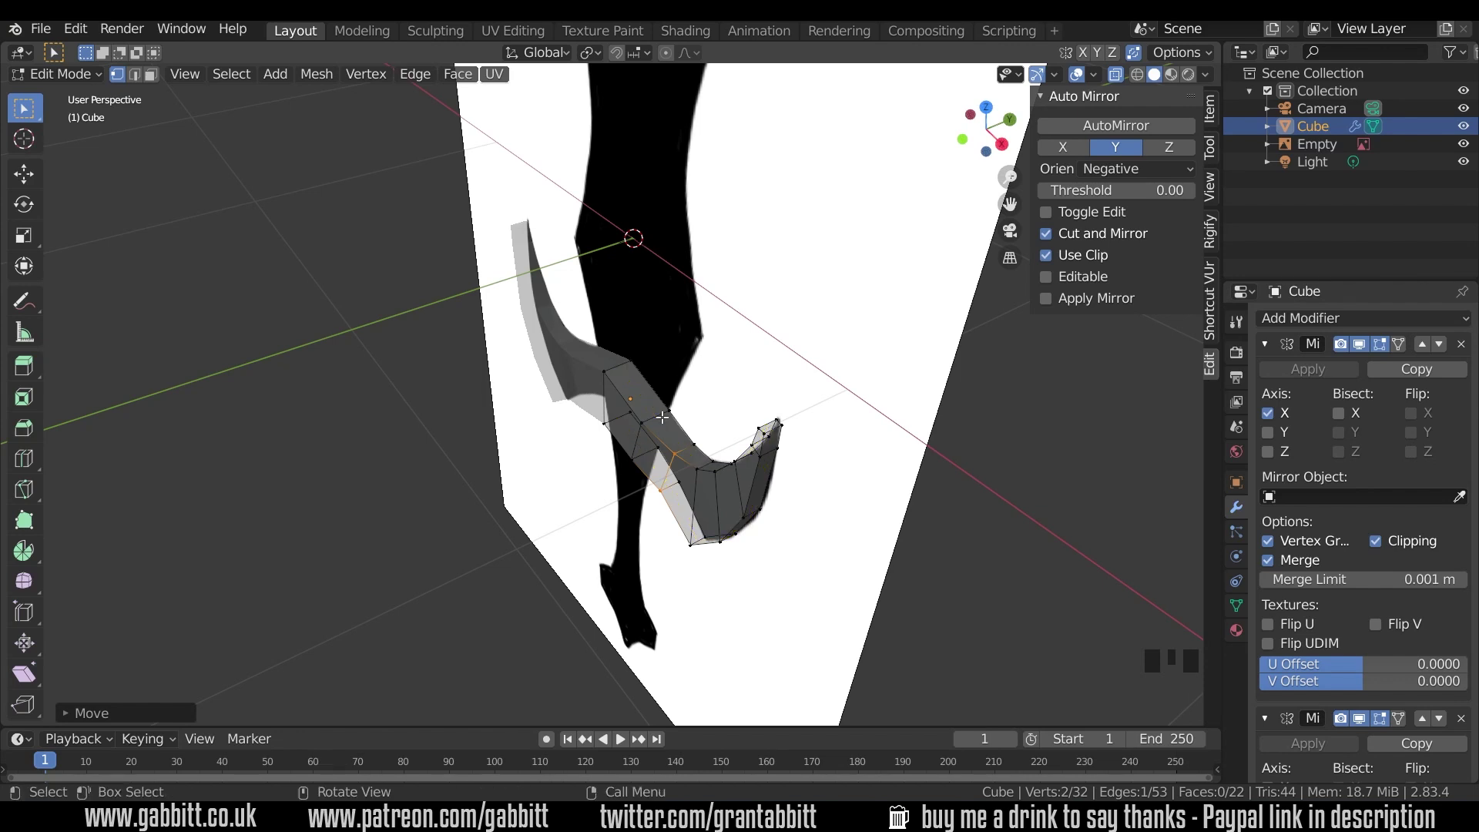
- Move the crossguard's first seam about 0.04 m outward from the centre, following the reference outline
middle_click_drag(690, 465, 762, 434)
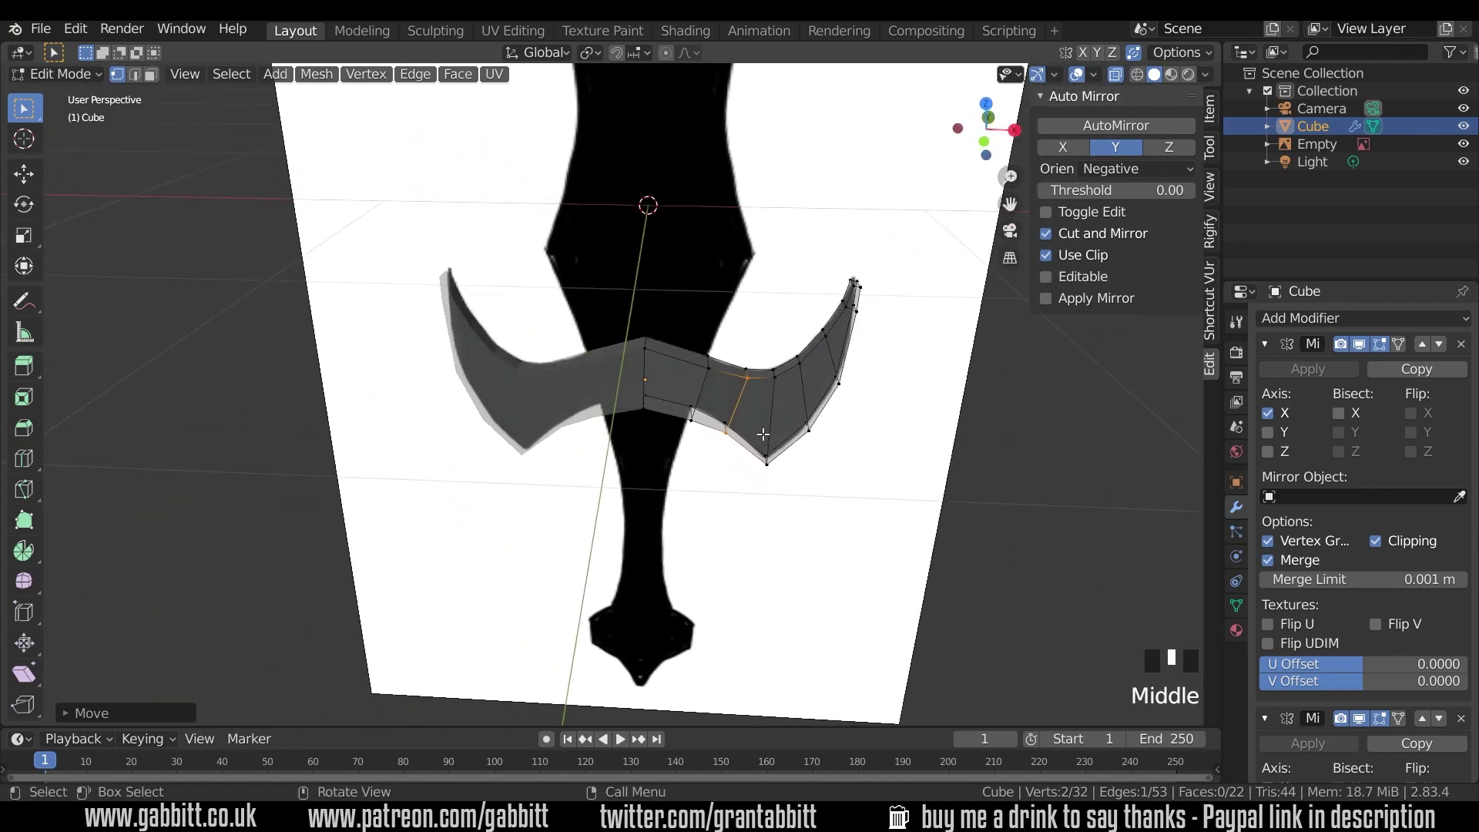
key("KP_1")
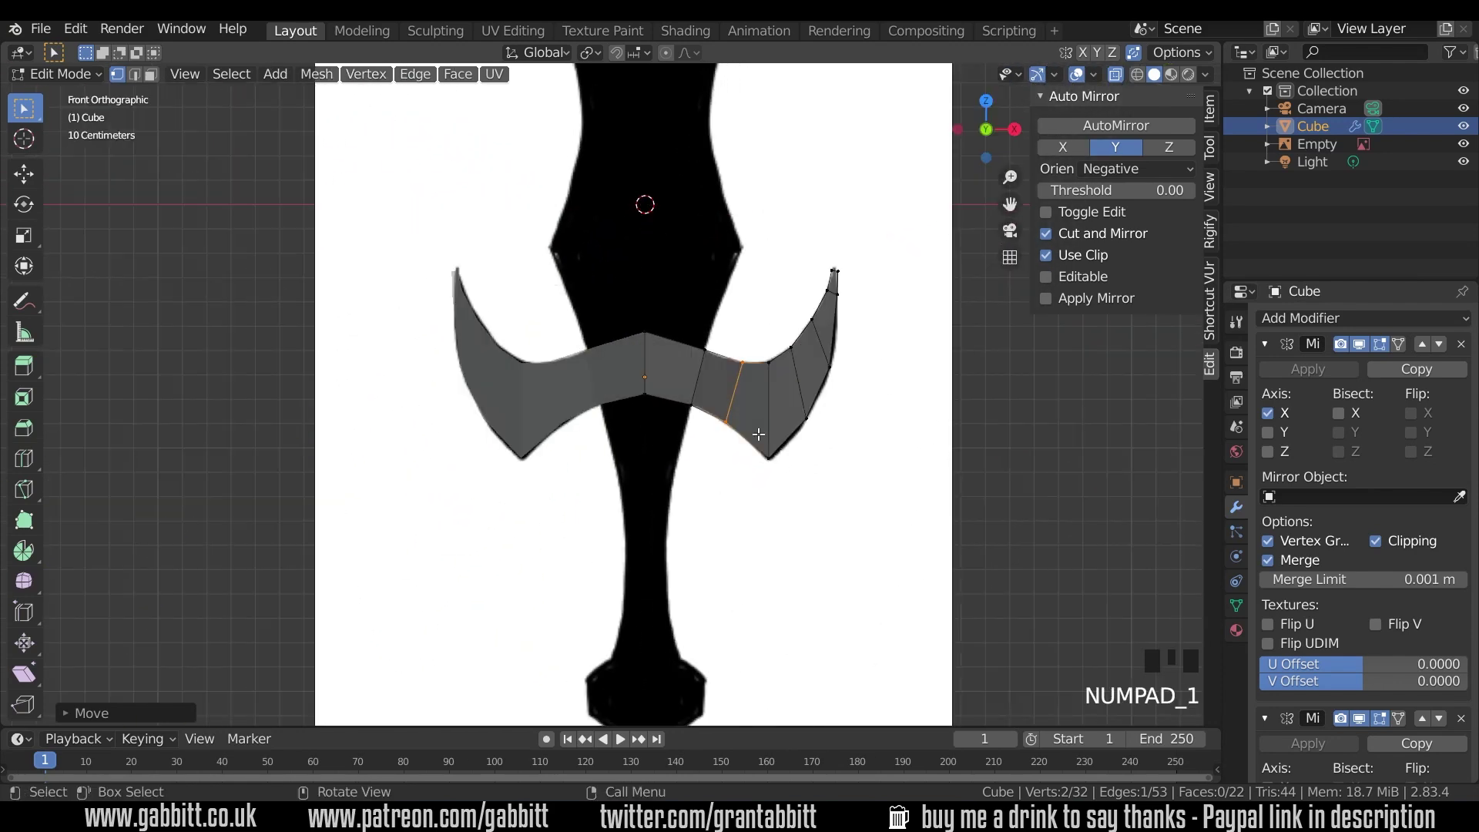
scroll(758, 434, "up", 3)
left_click_drag(720, 291, 783, 445)
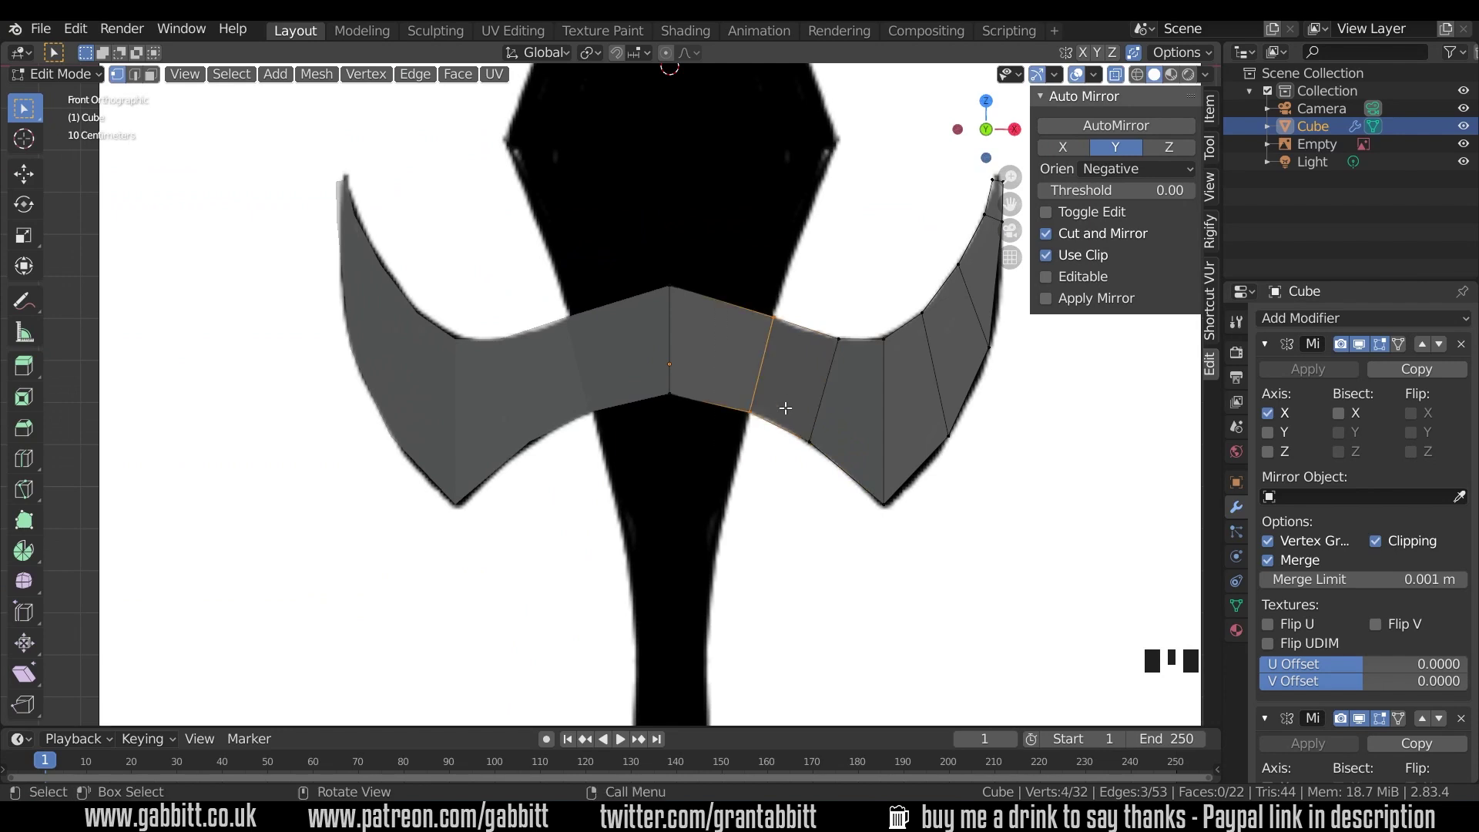
key("g")
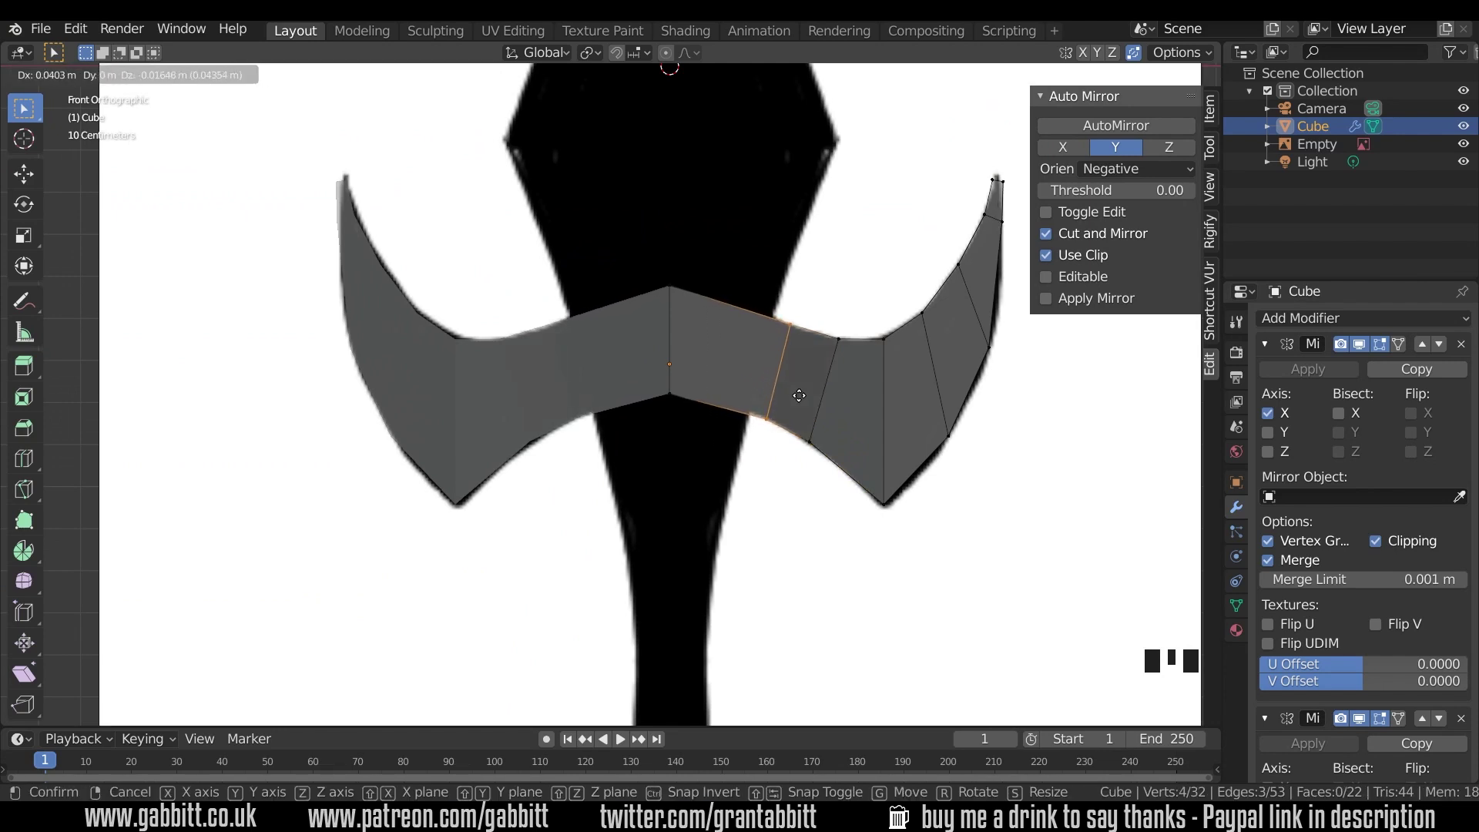
left_click(800, 395)
- Select the crossguard's upper centre face, beneath the base of the blade, in face select mode
middle_click_drag(800, 344, 721, 372)
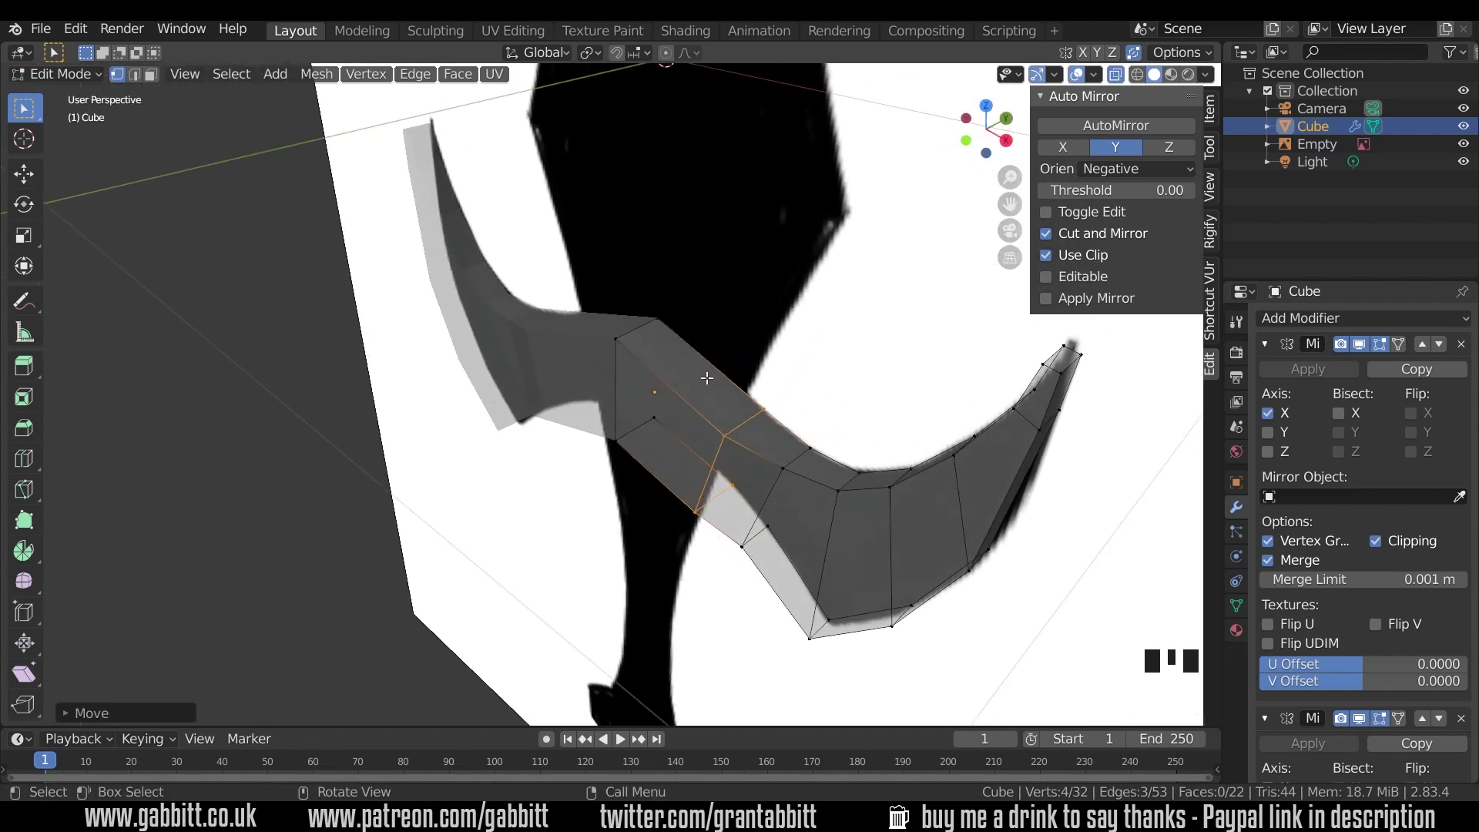
key("3")
left_click(694, 374)
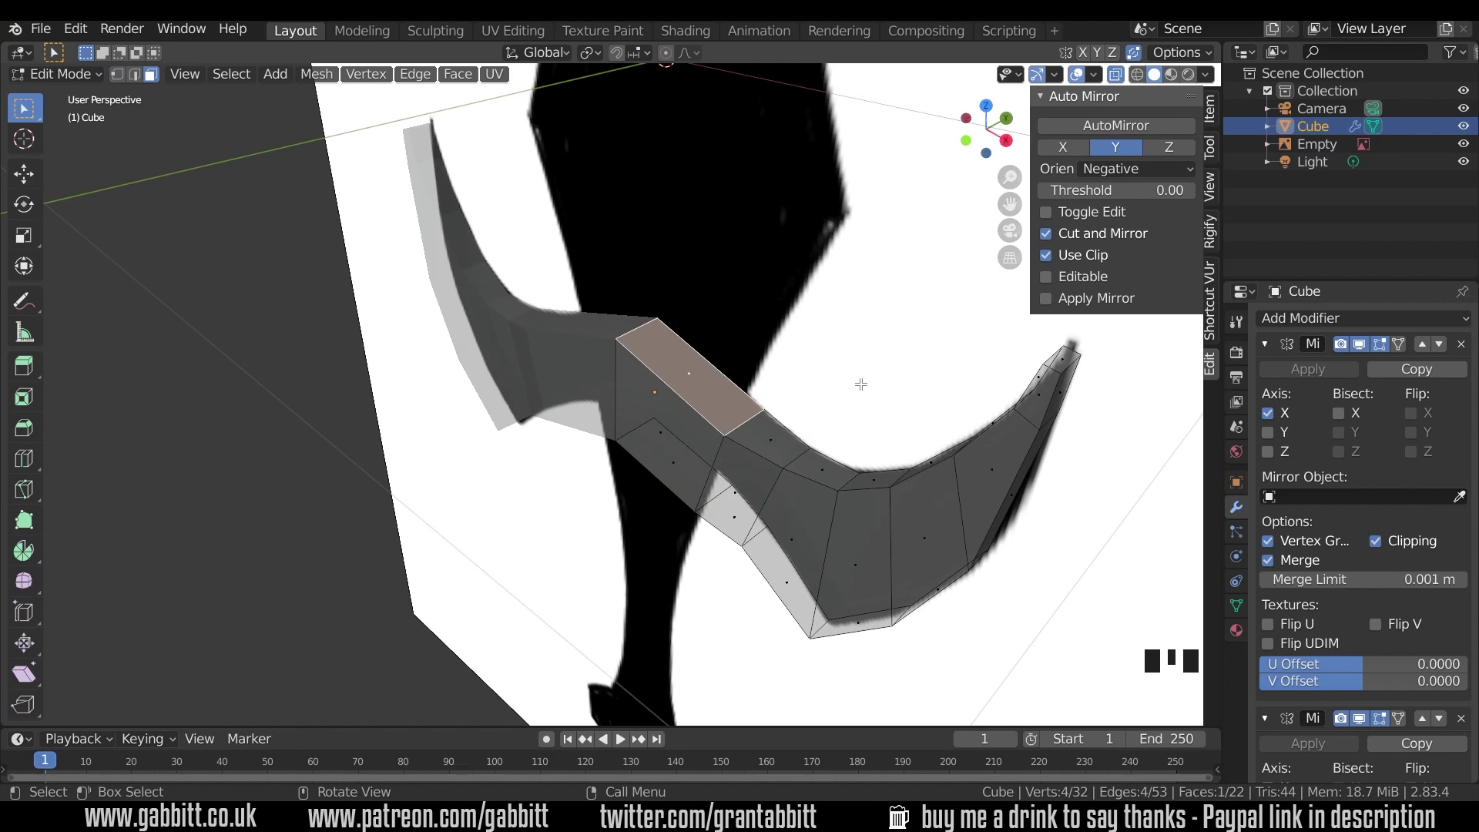
- Try insetting the crossguard's upper centre face about 0.09 m with Boundary on
key("i")
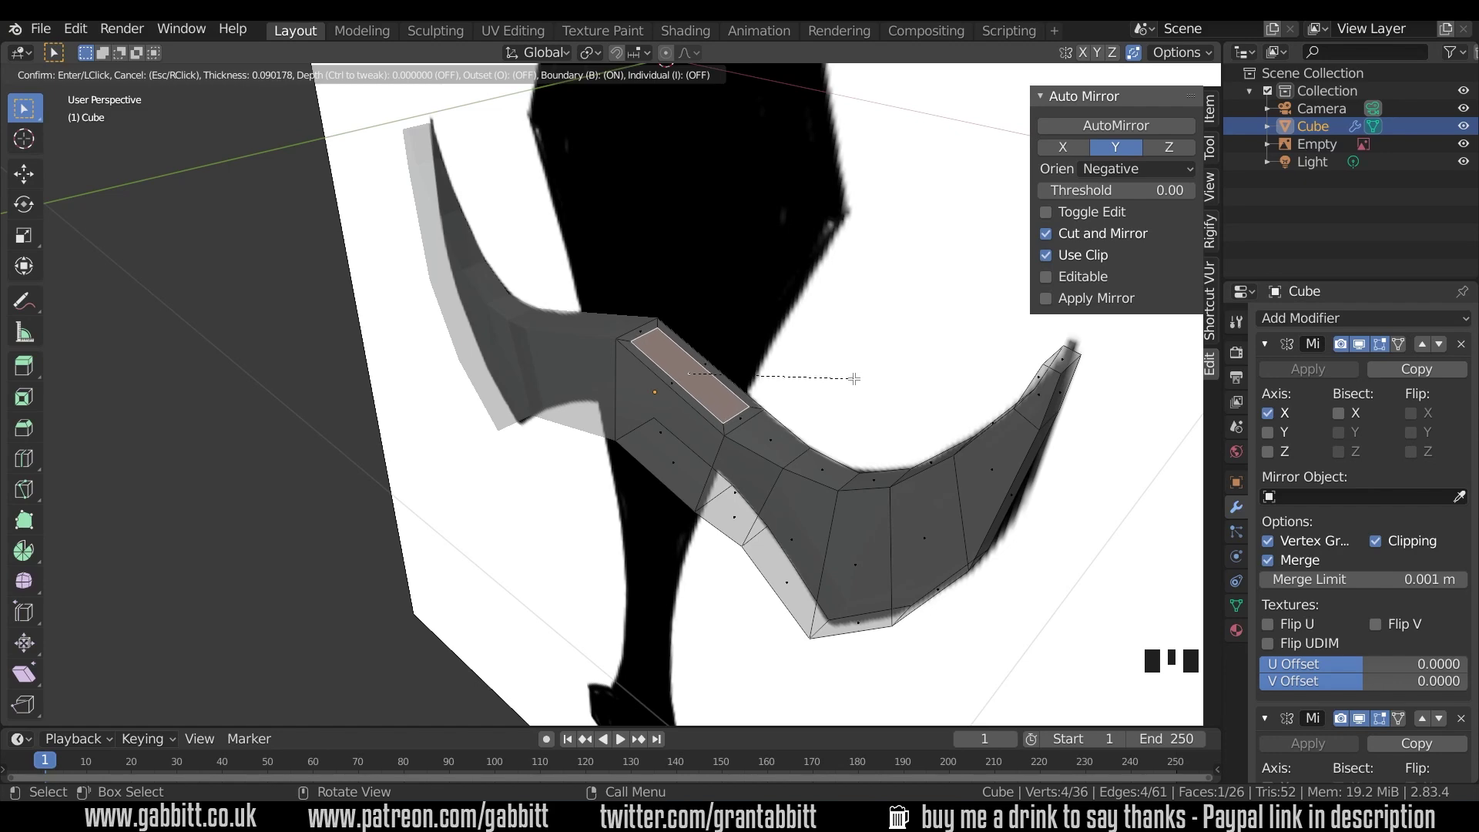
left_click(848, 378)
middle_click_drag(849, 378, 575, 380)
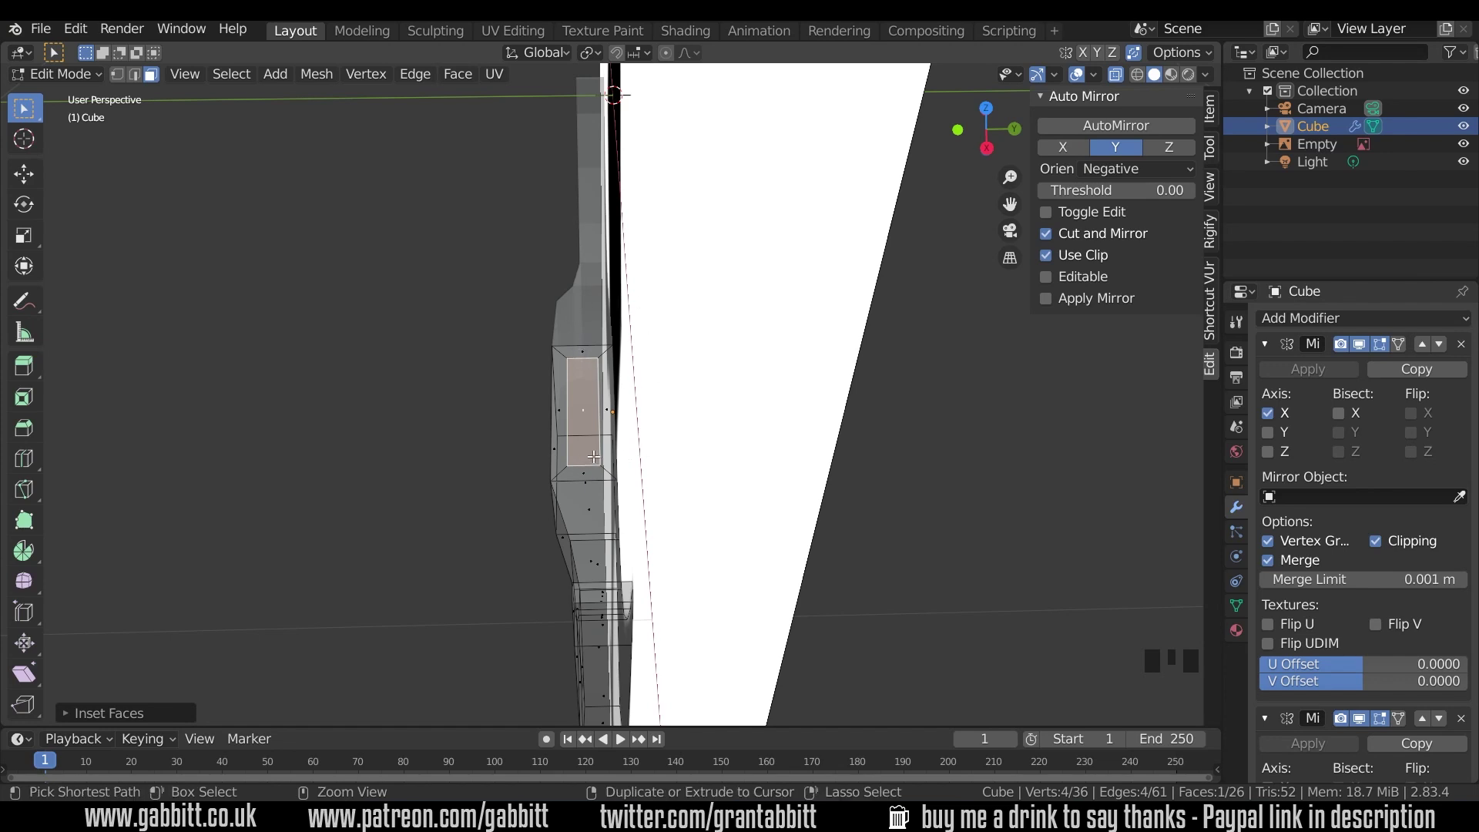
key("ctrl+z")
- Inset the crossguard's upper centre face with Boundary off and a thickness of about 0.20 m
middle_click_drag(600, 472, 651, 466)
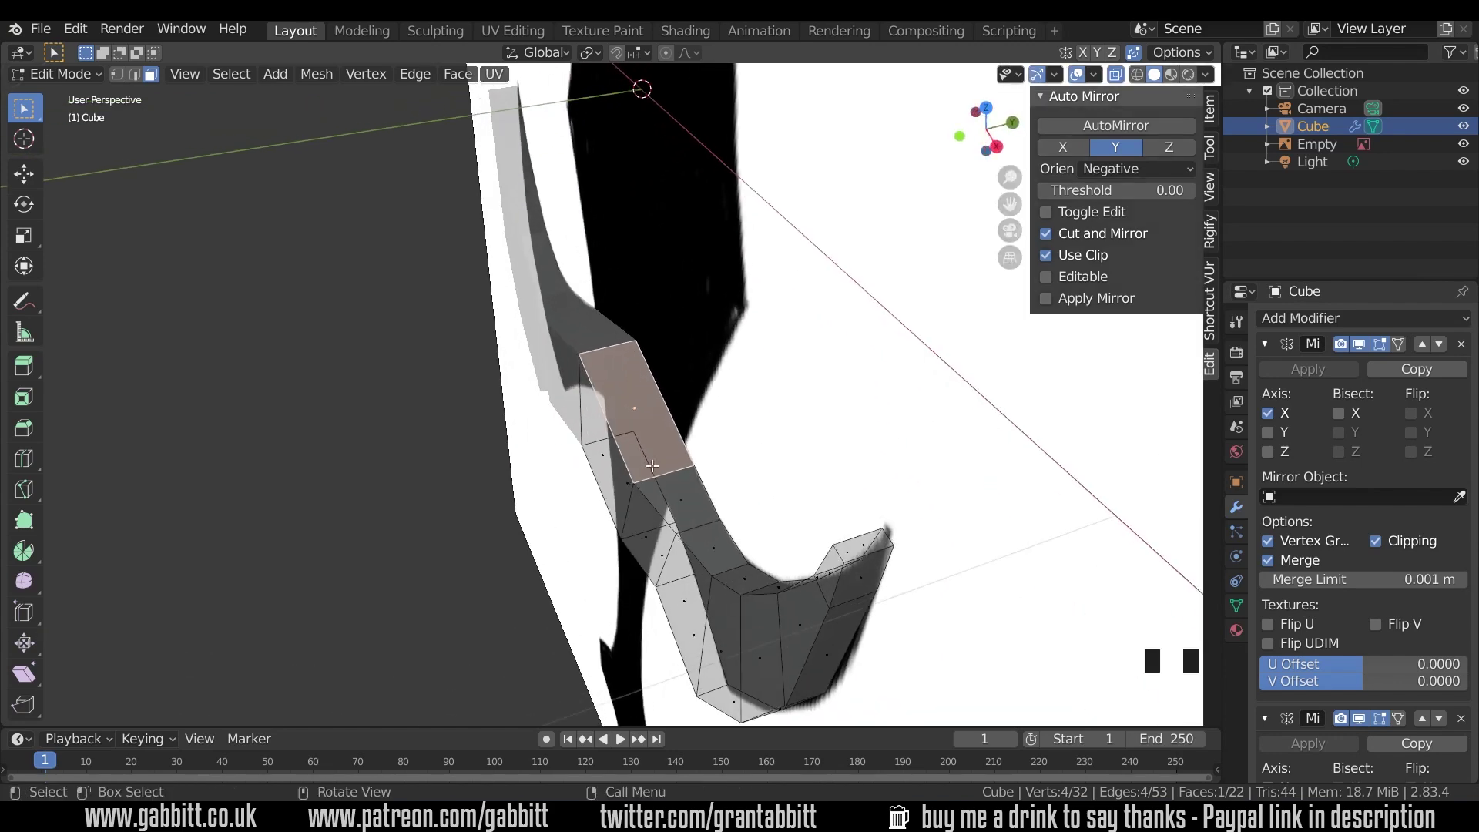
key("i")
key("b")
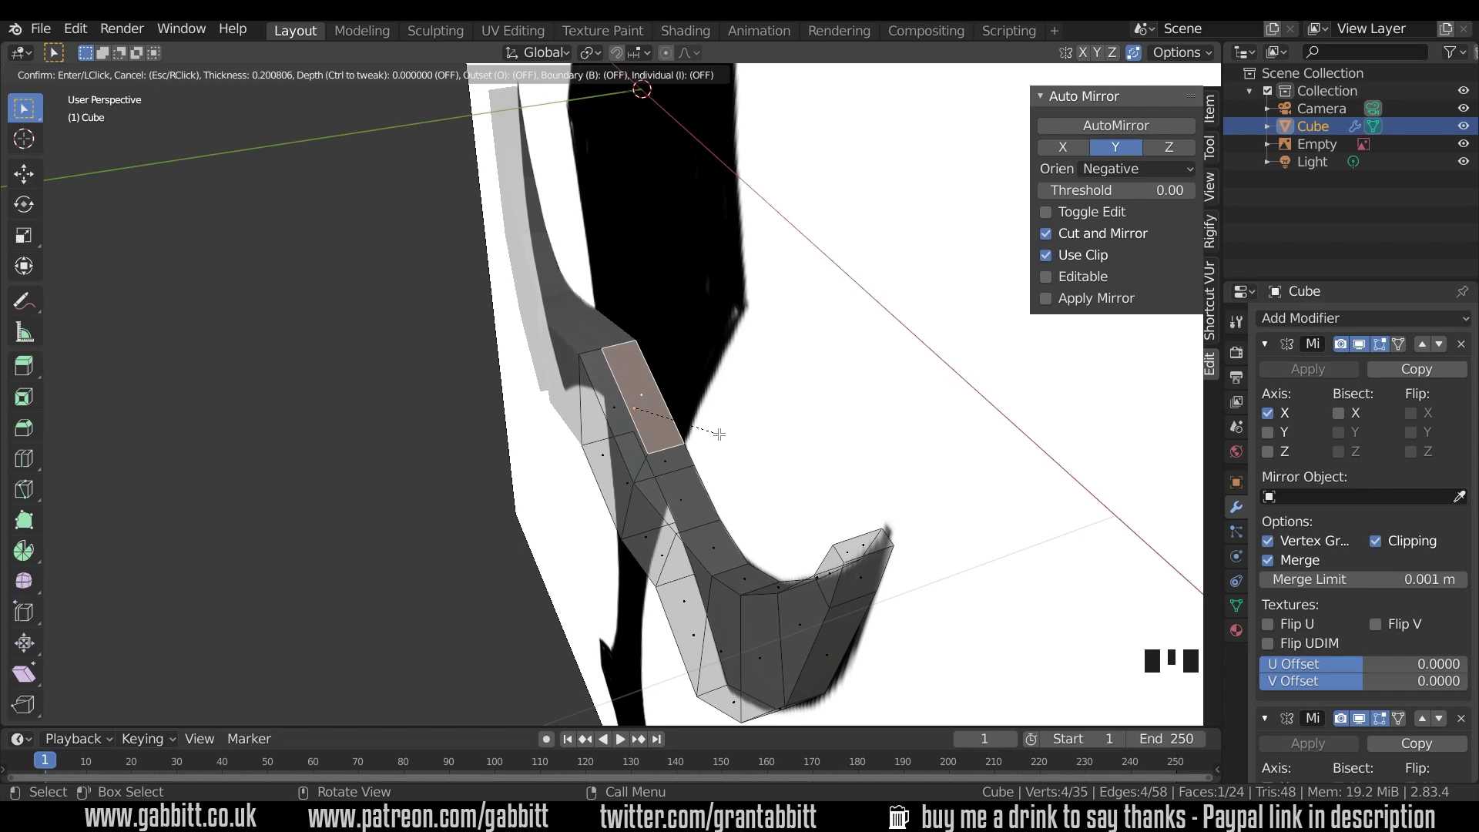
left_click(719, 434)
middle_click_drag(719, 434, 762, 379)
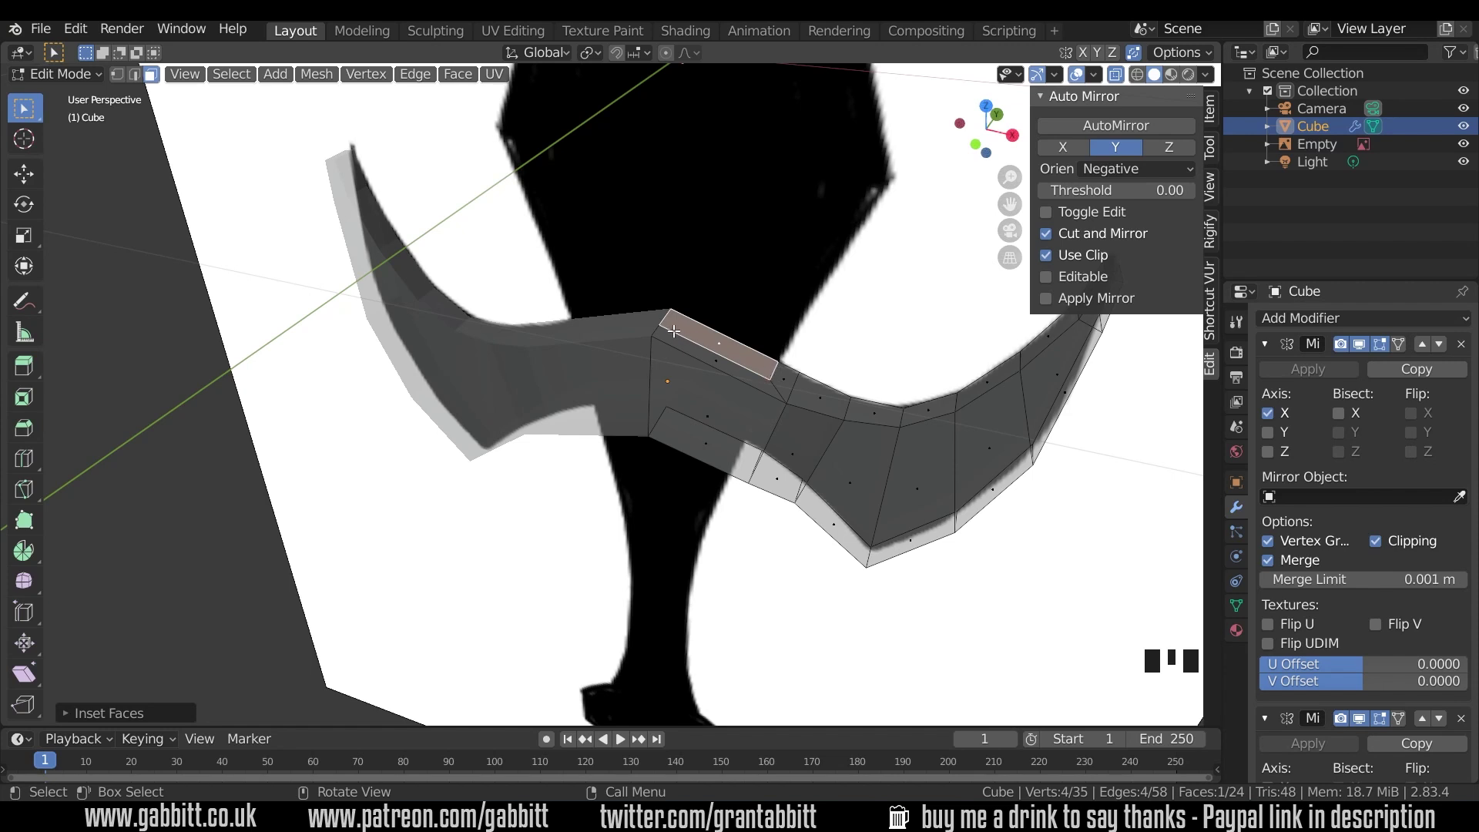
- Extrude the inset face up about 0.43 m in front view and fit its outer vertices to the reference blade's lower corner
key("KP_1")
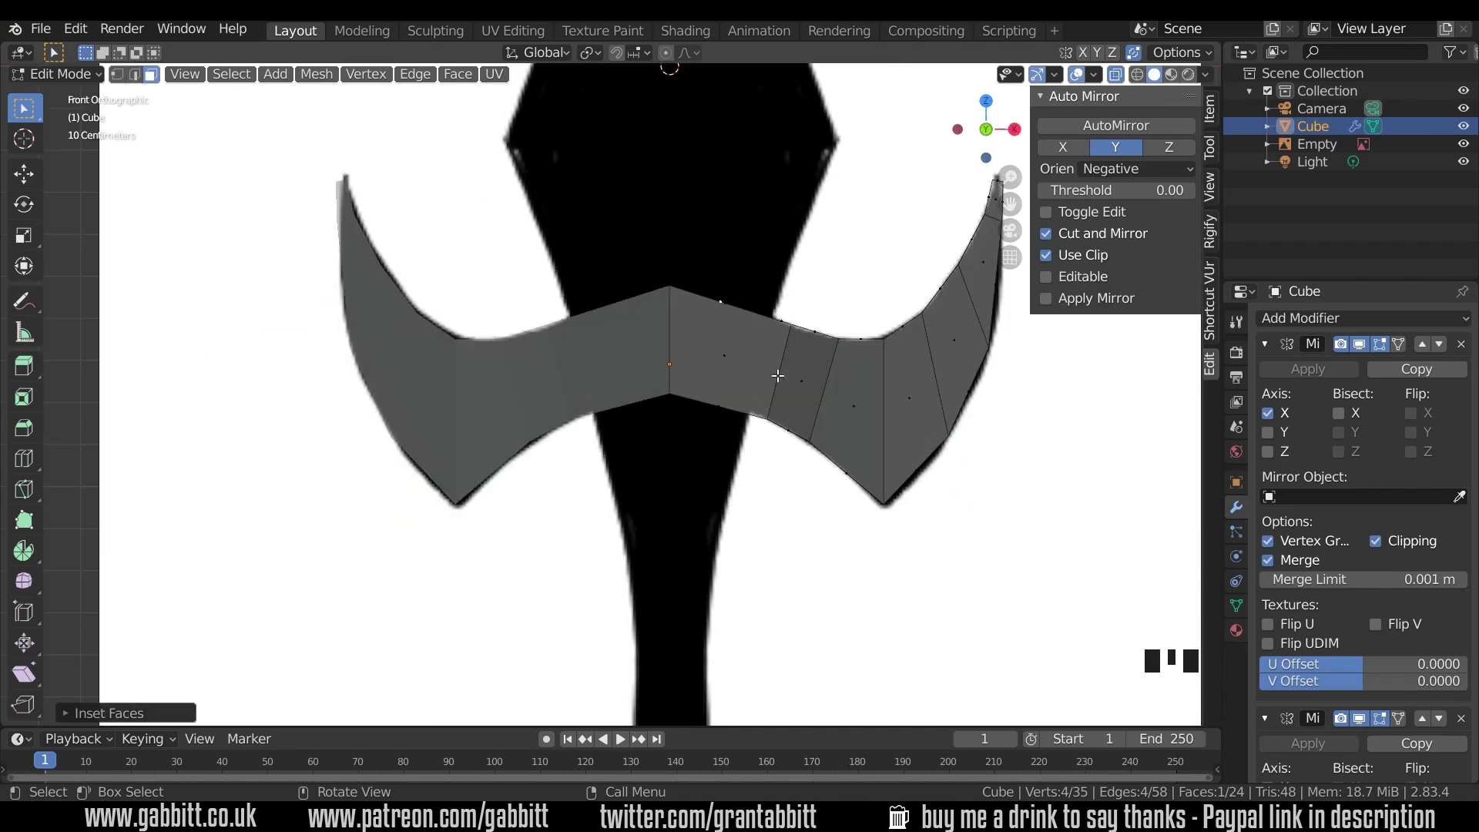
key("e")
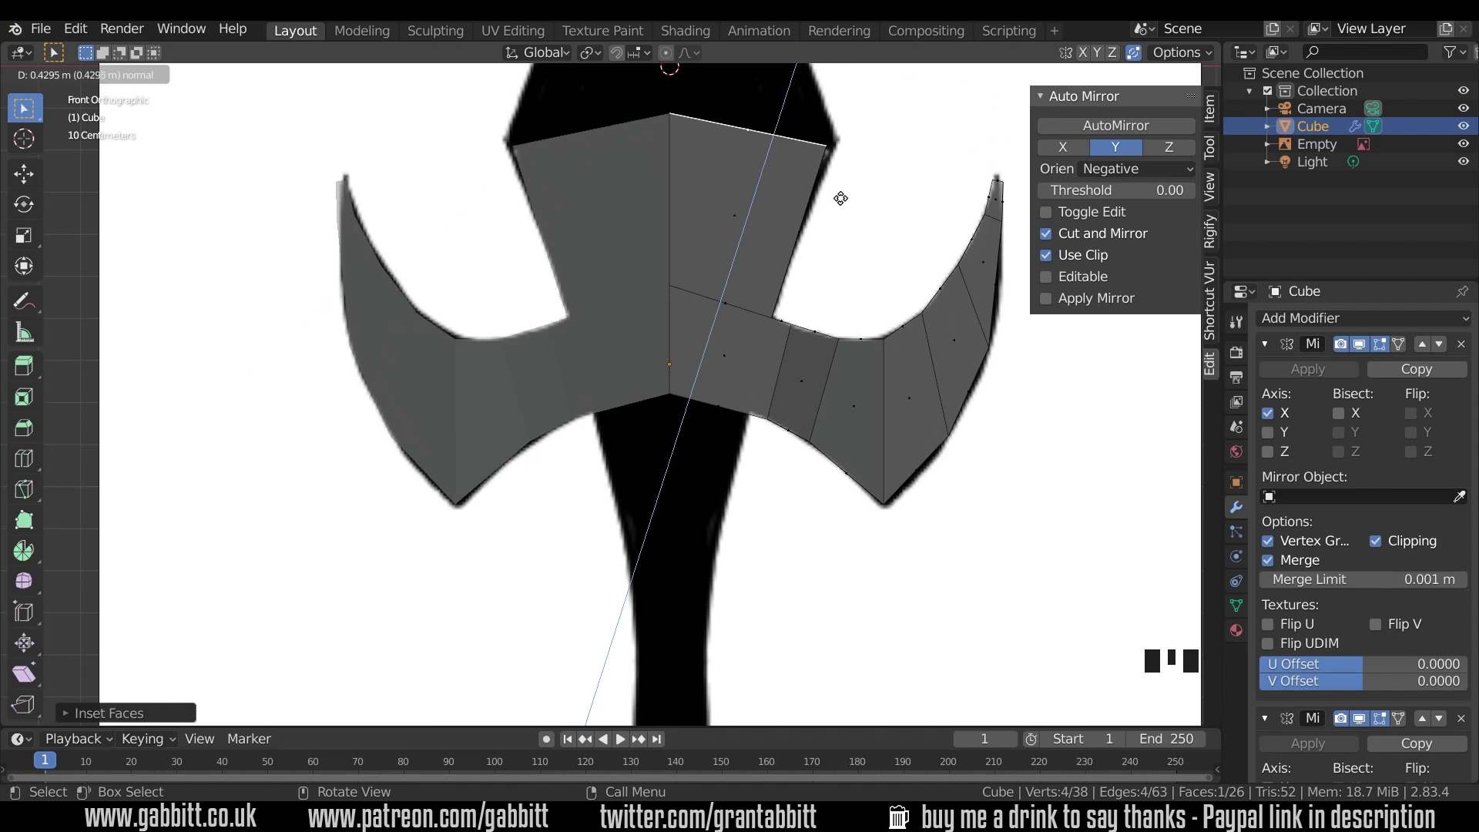
left_click(842, 197)
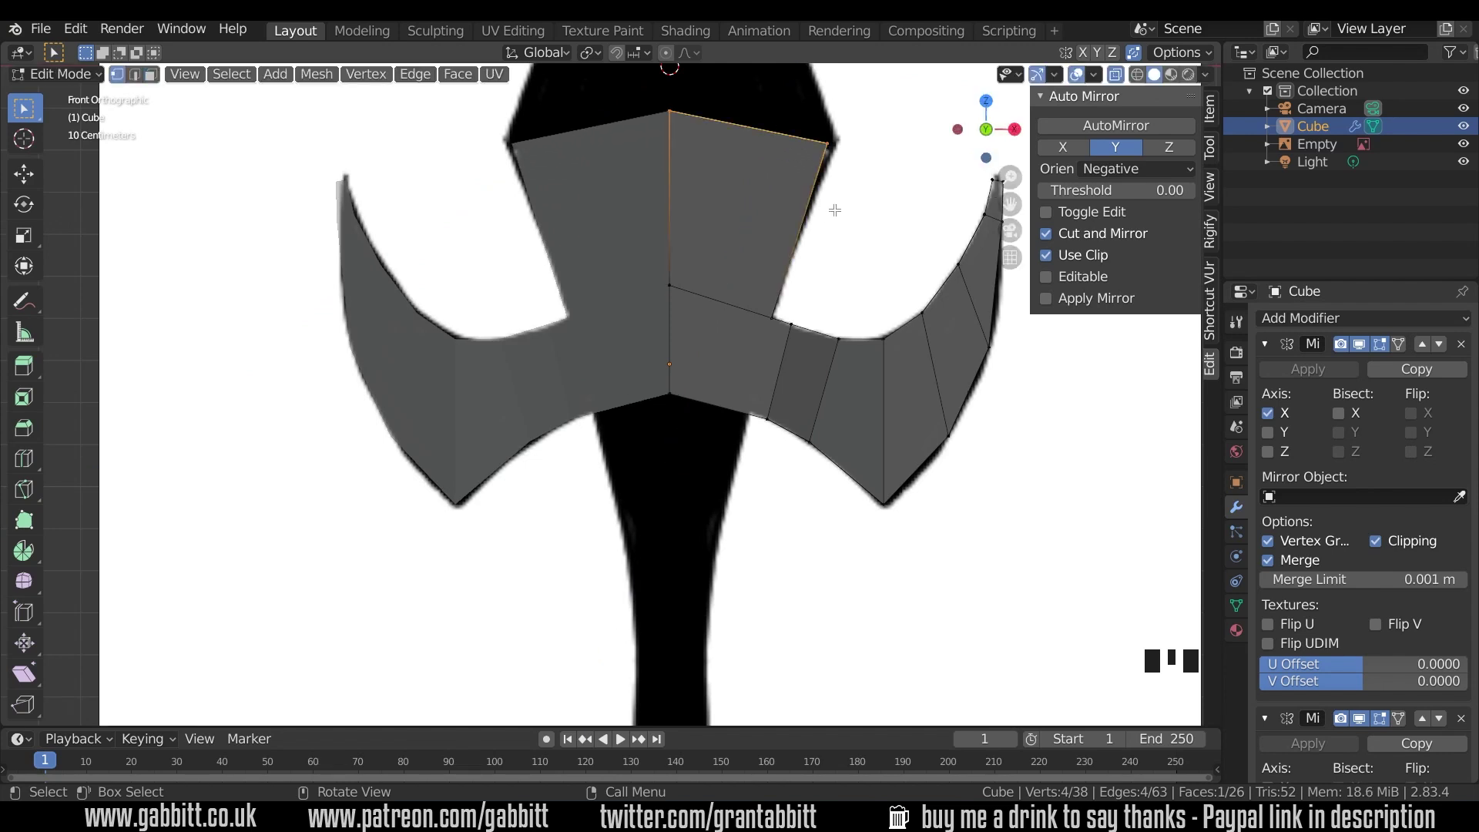
key("1")
left_click_drag(809, 125, 842, 156)
key("g")
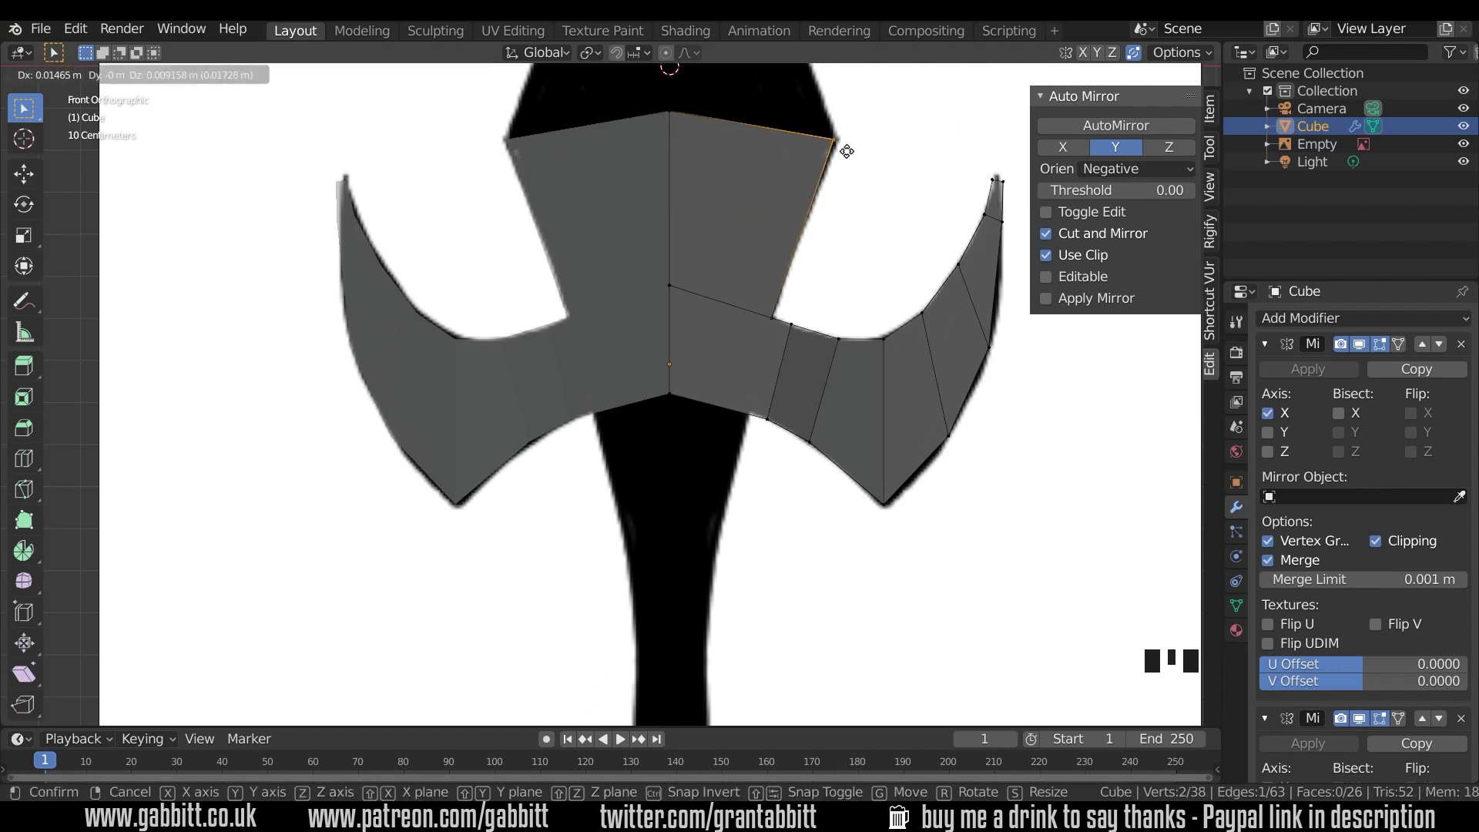
left_click(848, 147)
- Extrude the blade's end face up to the start of its narrow waist and move the outer vertices onto the reference outline
scroll(851, 188, "down", 3)
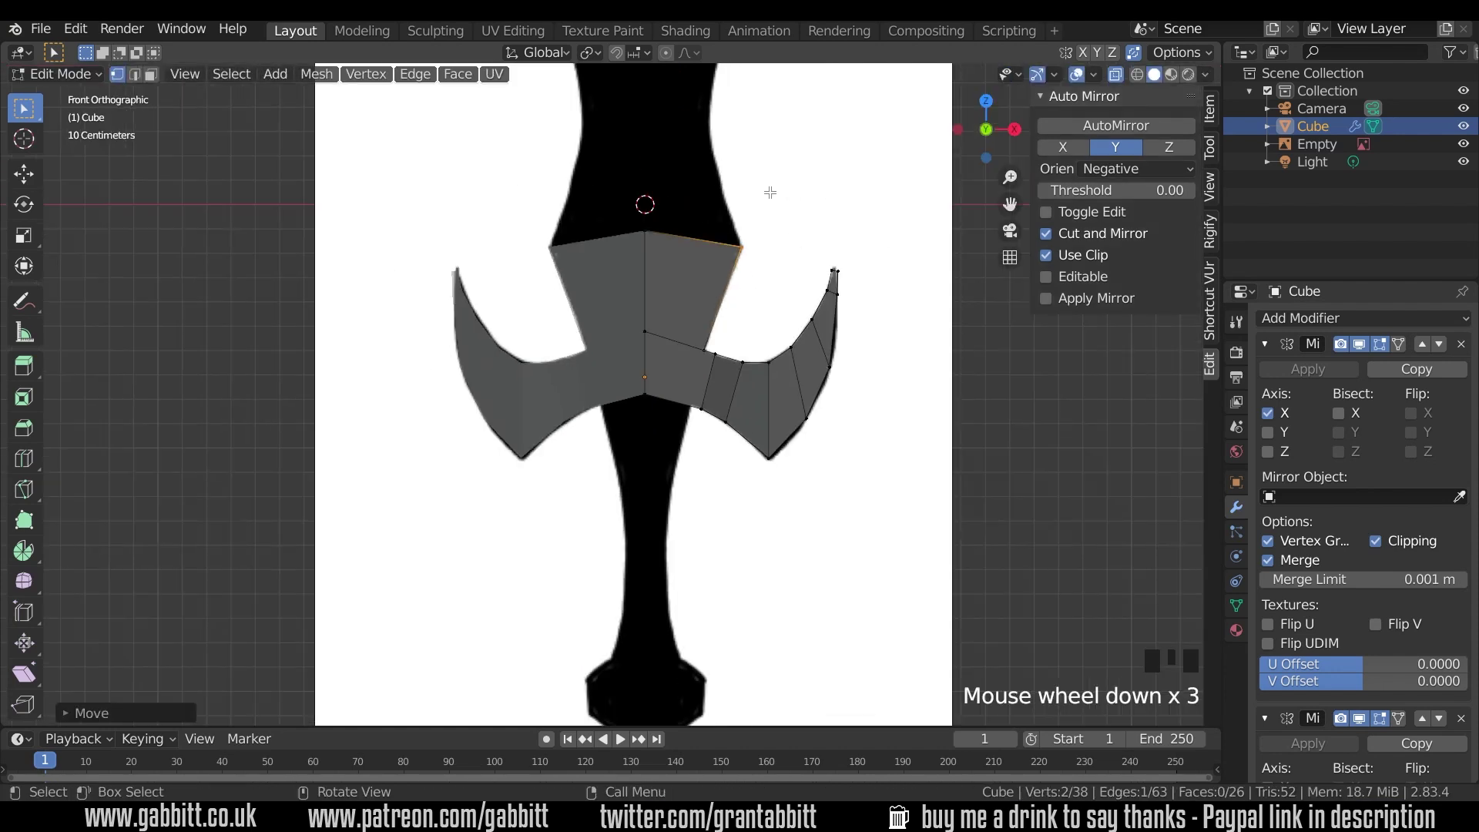
middle_click_drag(771, 193, 785, 276, "shift")
left_click(753, 337)
key("e")
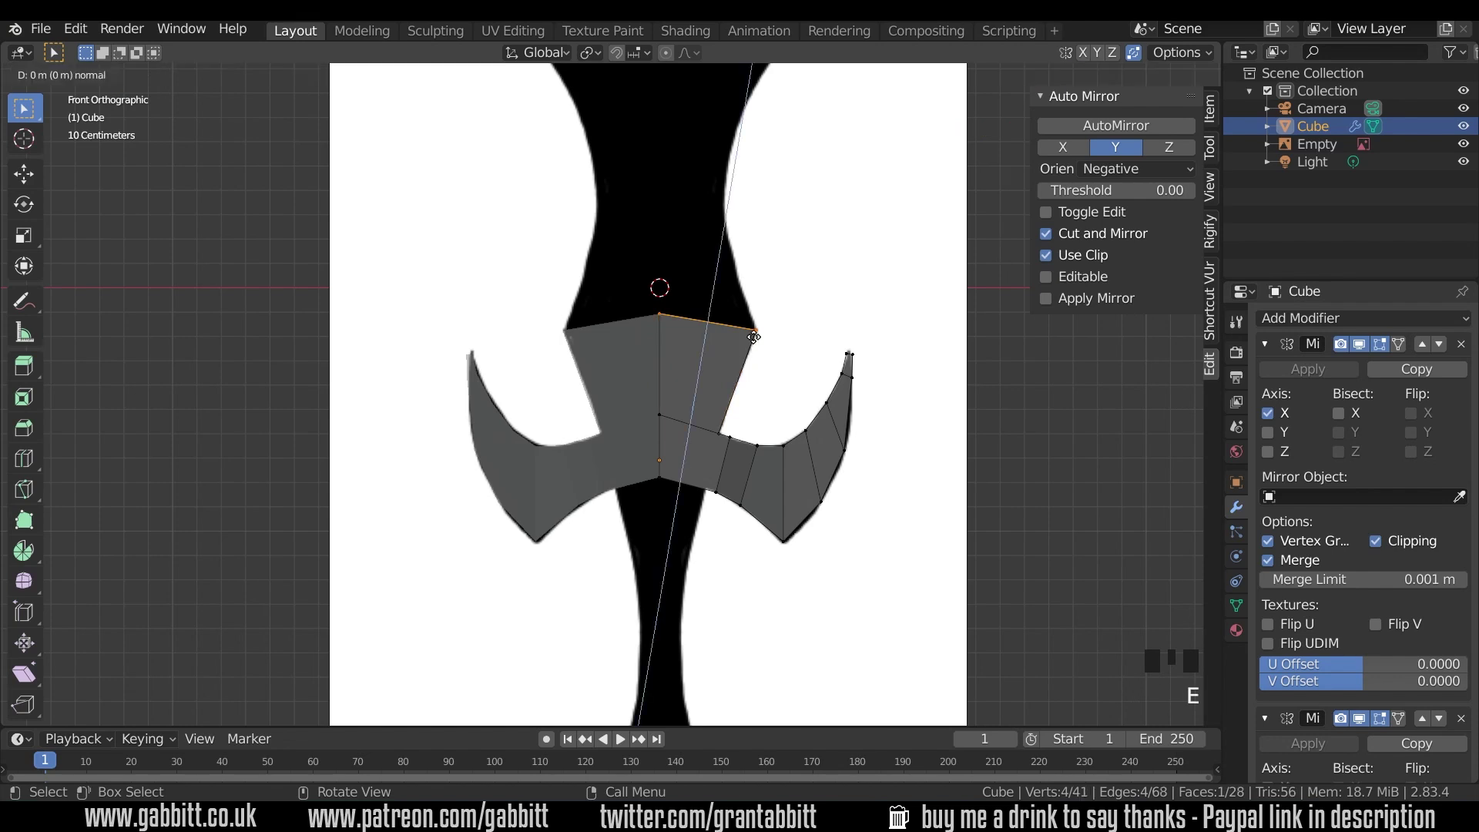
left_click(754, 251)
key("g")
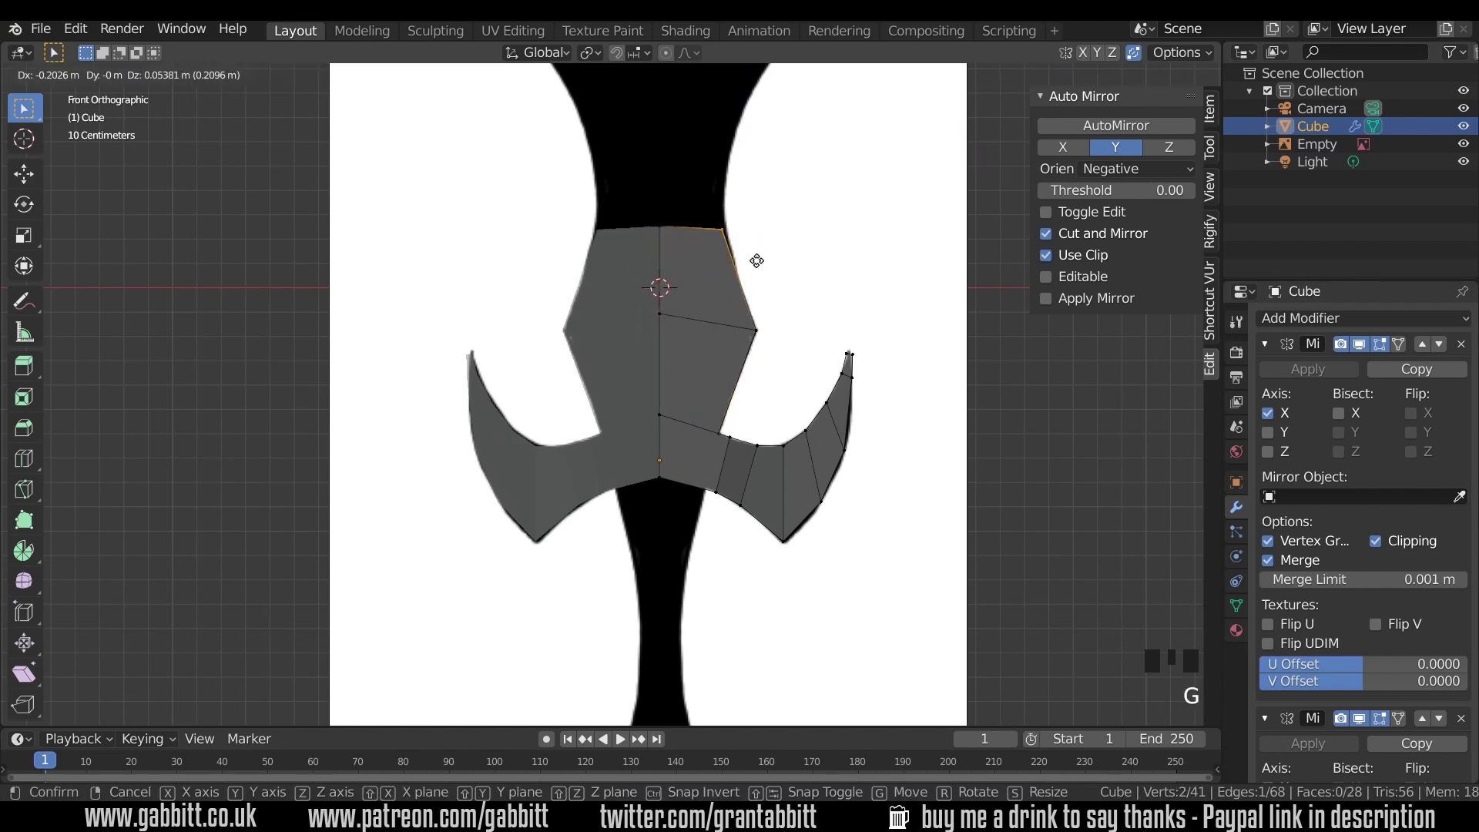
left_click(745, 262)
- Extrude the end face past the waist, extrude it again to the blade's wide shoulder, and fit the outer vertices to the shoulder corner
key("e")
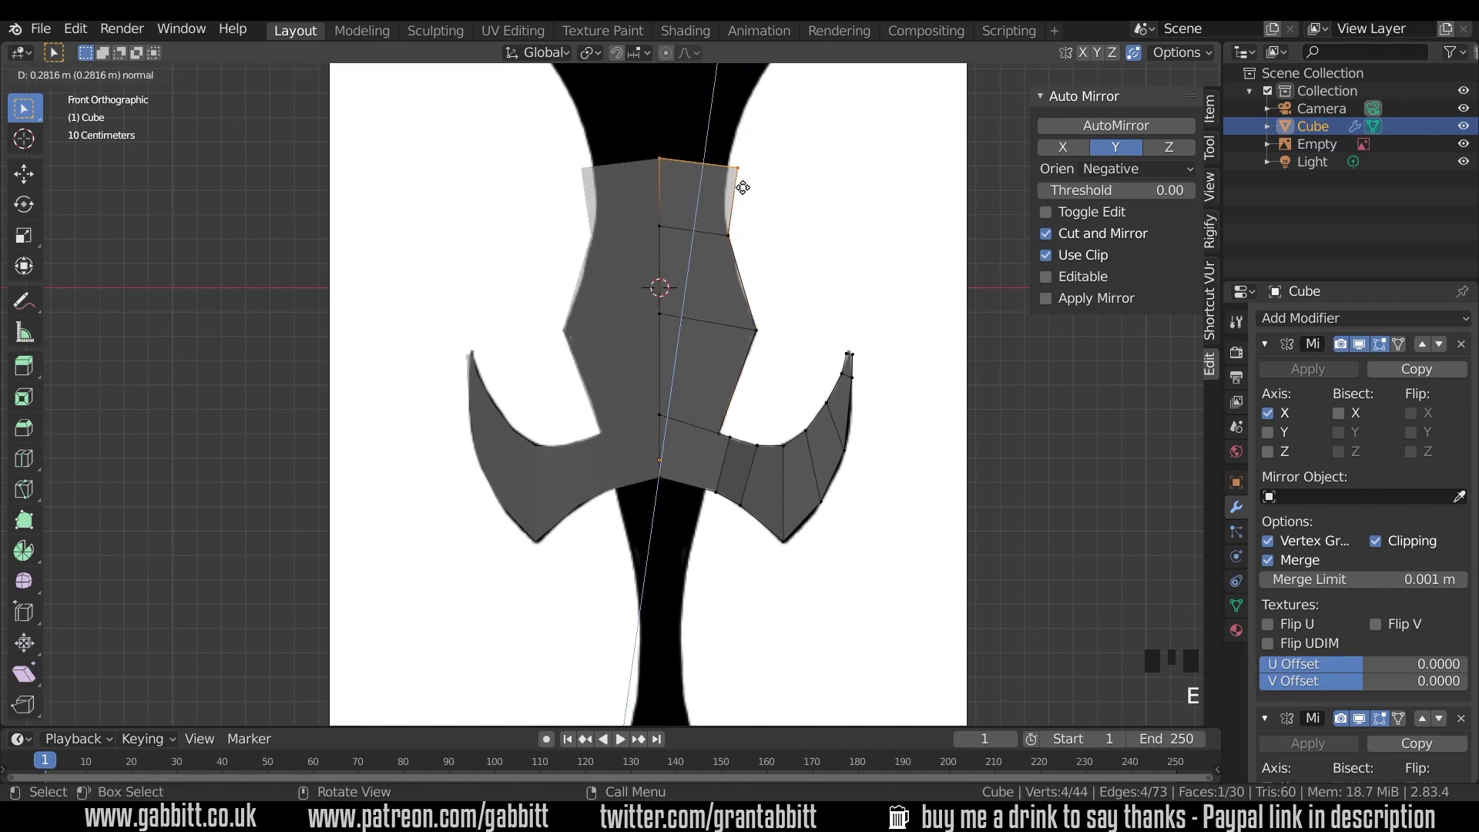
left_click(747, 127)
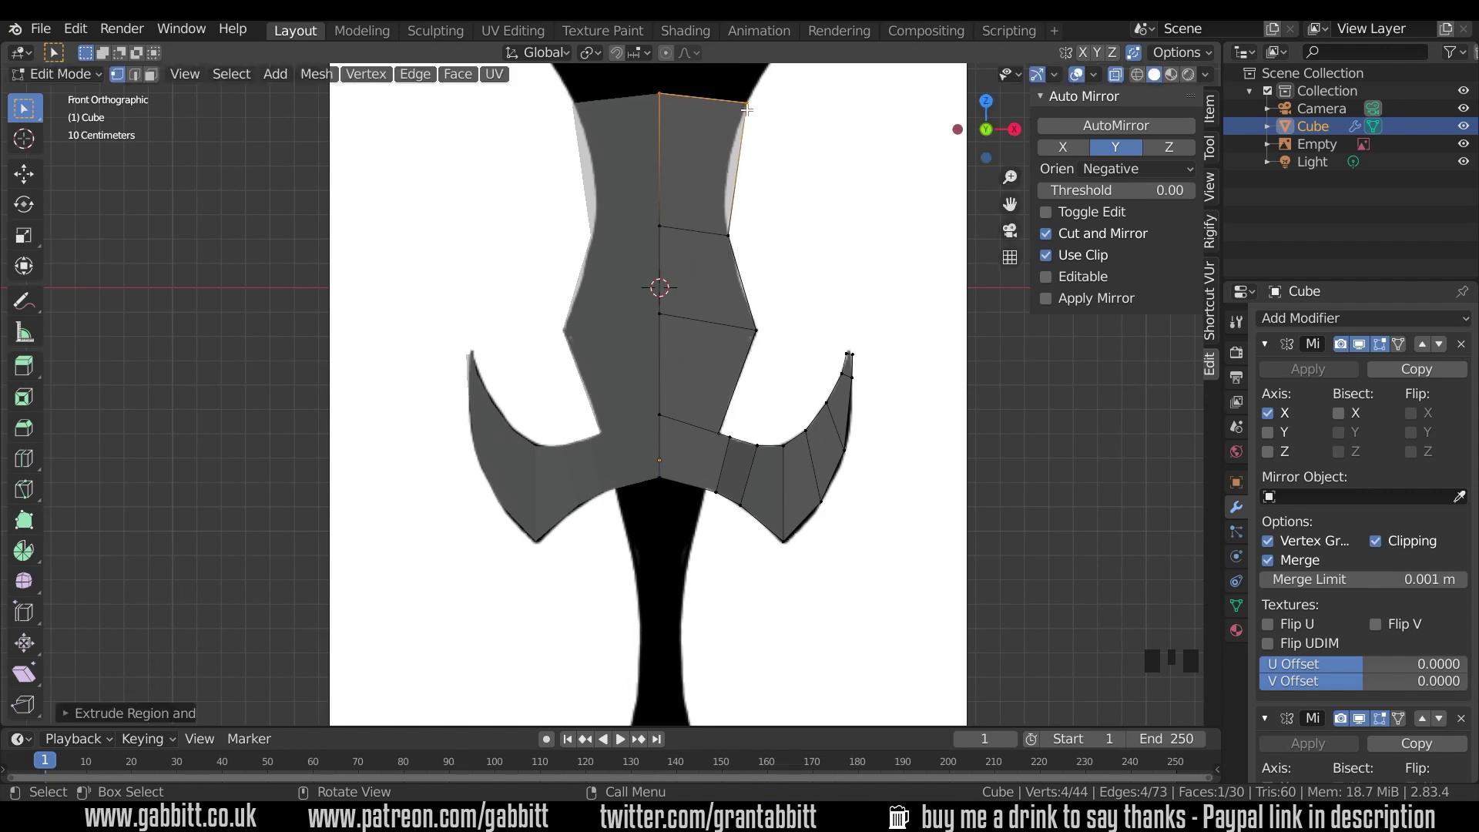
middle_click_drag(733, 216, 711, 397, "shift")
scroll(710, 398, "up", 1, "shift")
key("e")
left_click(713, 215)
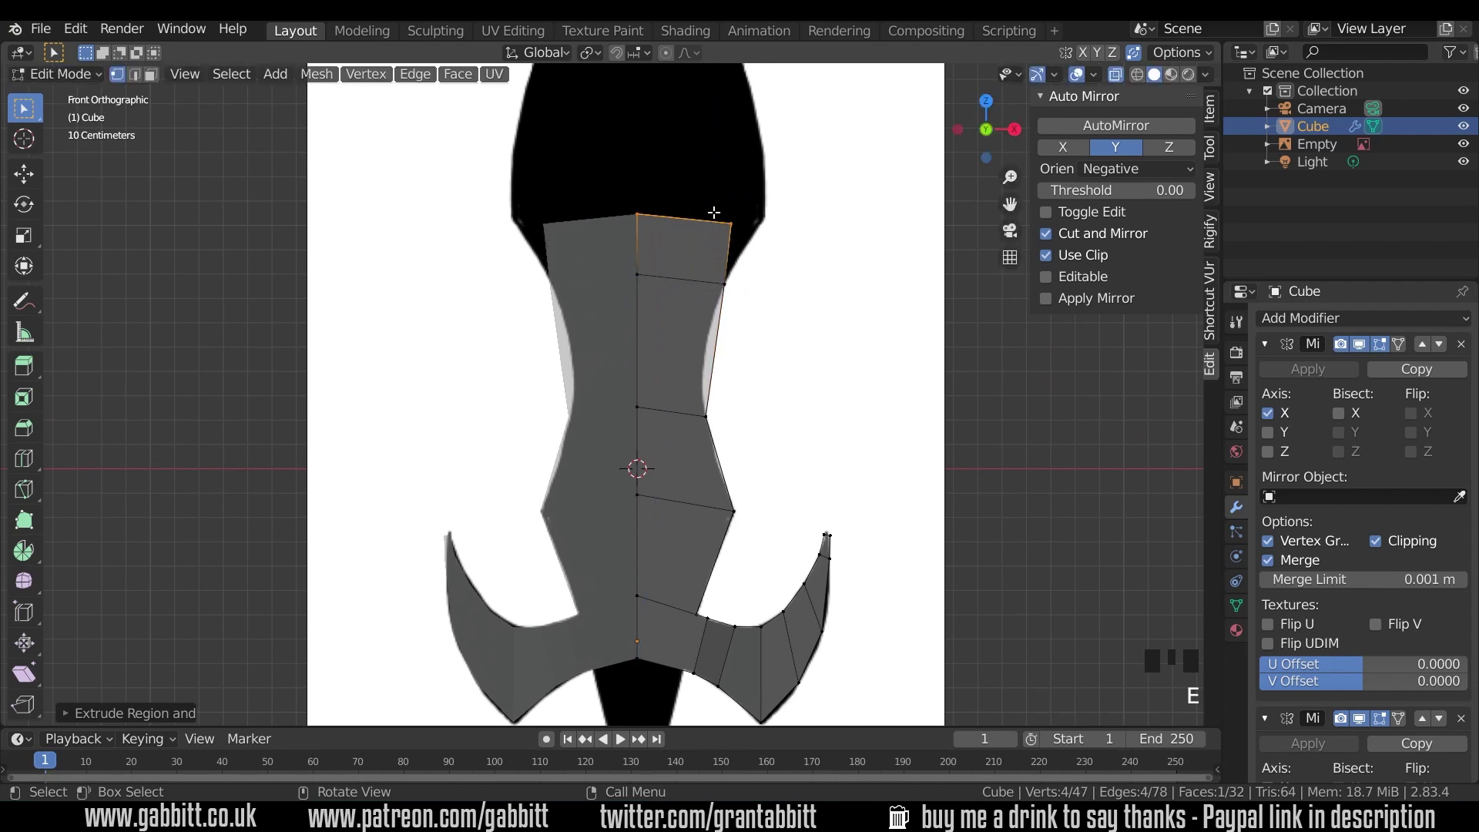
key("g")
left_click(763, 228)
- Extrude the end face from the shoulder to about halfway to the point and fit its outer vertices to the reference outline
middle_click_drag(762, 231, 763, 302, "shift")
key("e")
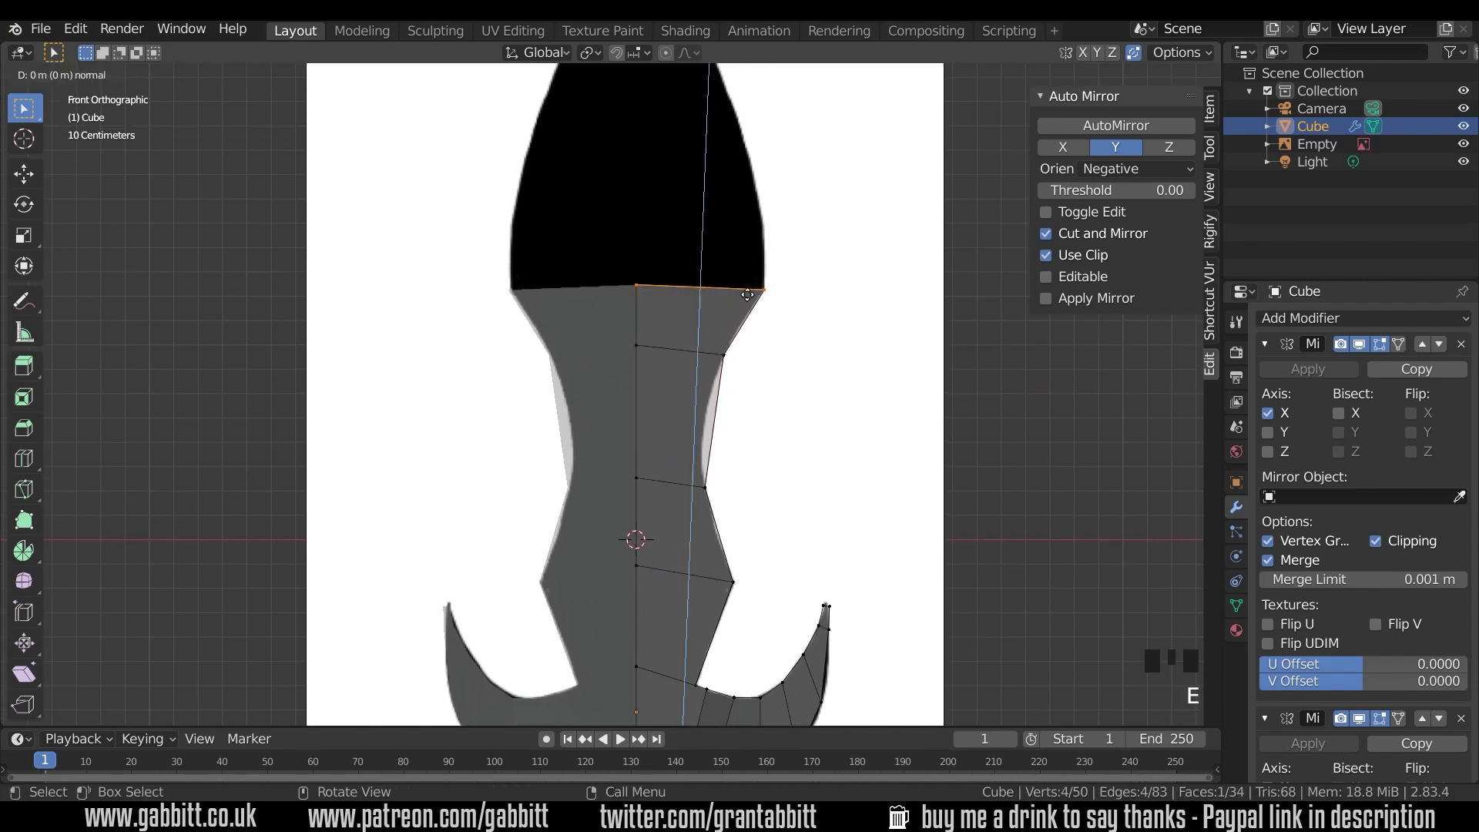
left_click(750, 115)
left_click_drag(749, 115, 818, 168)
key("g")
left_click(782, 155)
middle_click_drag(782, 155, 731, 187, "shift")
left_click(731, 186)
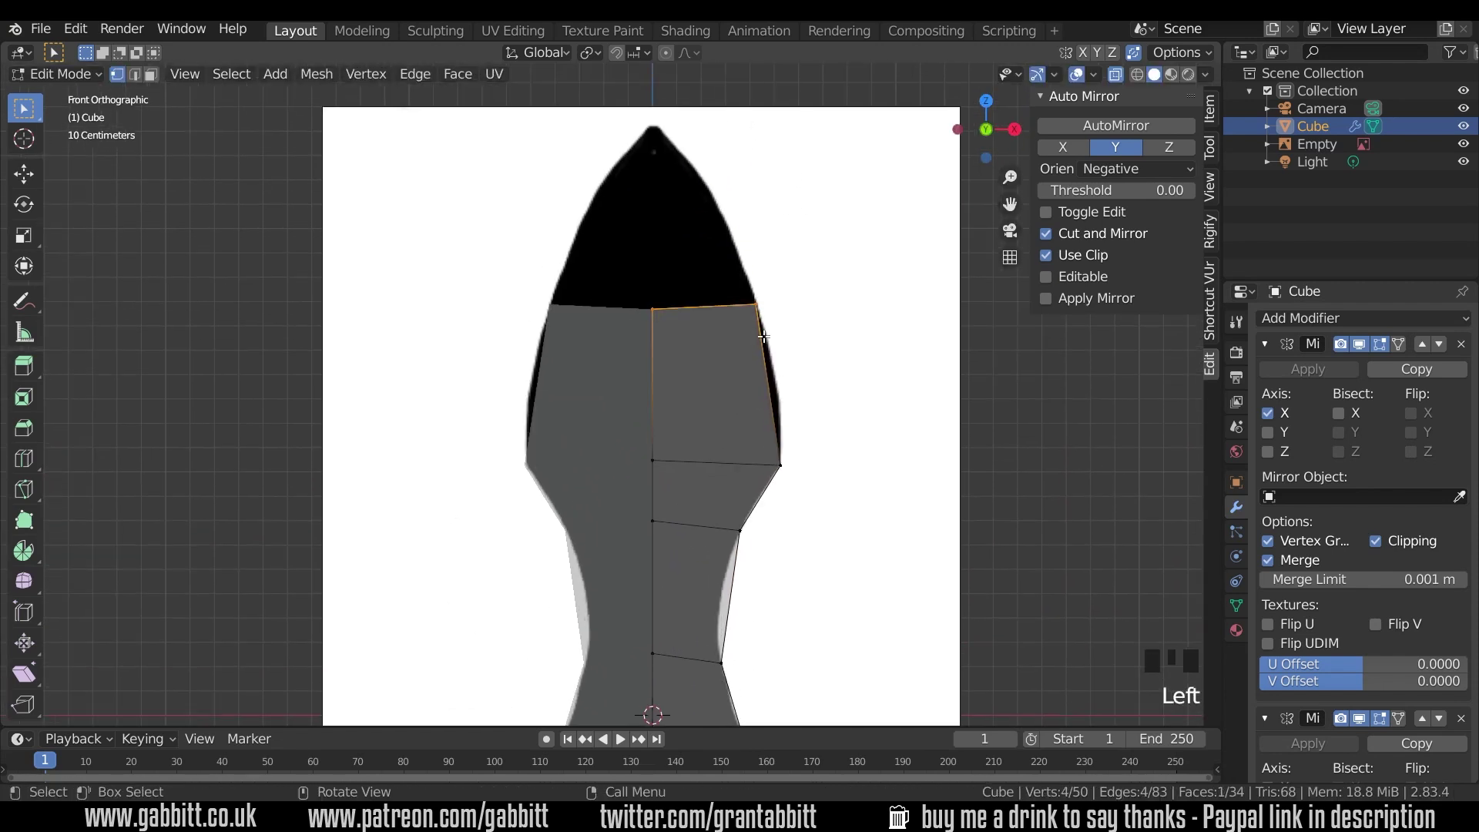
- Extrude the end face to just below the blade's point, narrowing it to match the reference outline
key("e")
left_click(786, 188)
key("g")
key("ctrl+z")
key("ctrl+z")
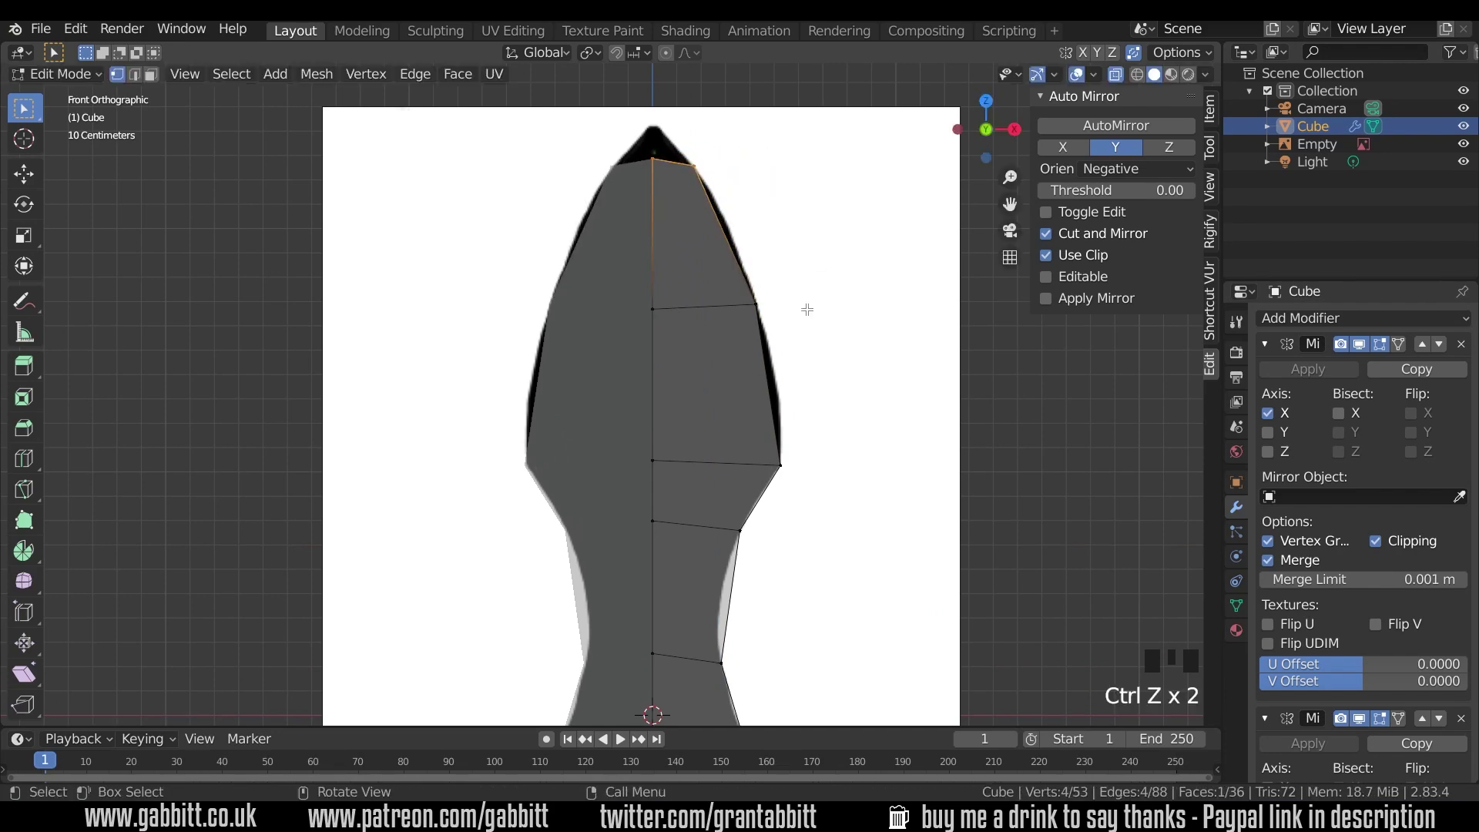
- Add a loop cut midway along the blade's topmost section and move its outer vertices onto the reference outline
middle_click_drag(804, 326, 663, 275)
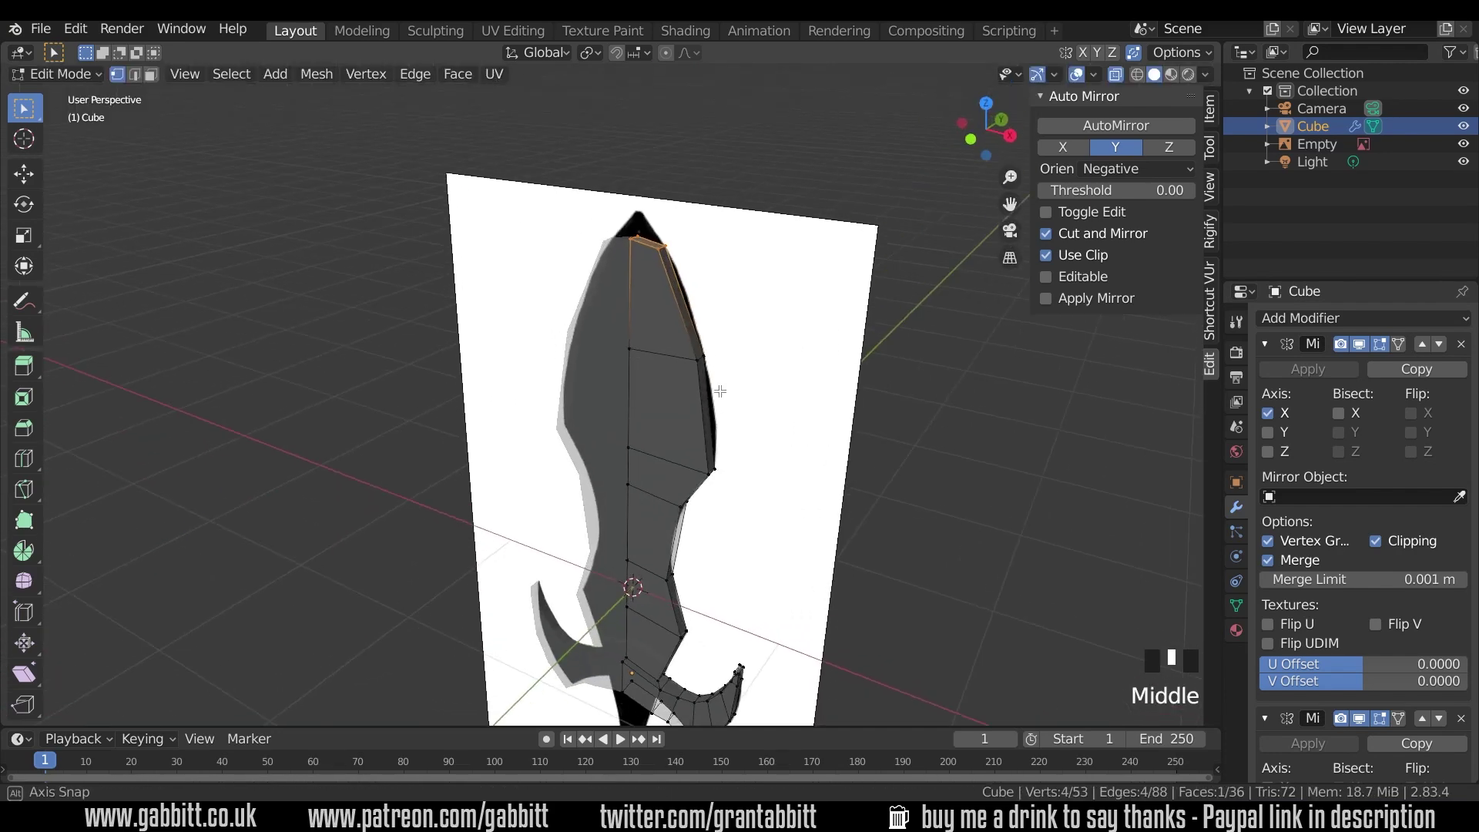
middle_click_drag(764, 369, 762, 389)
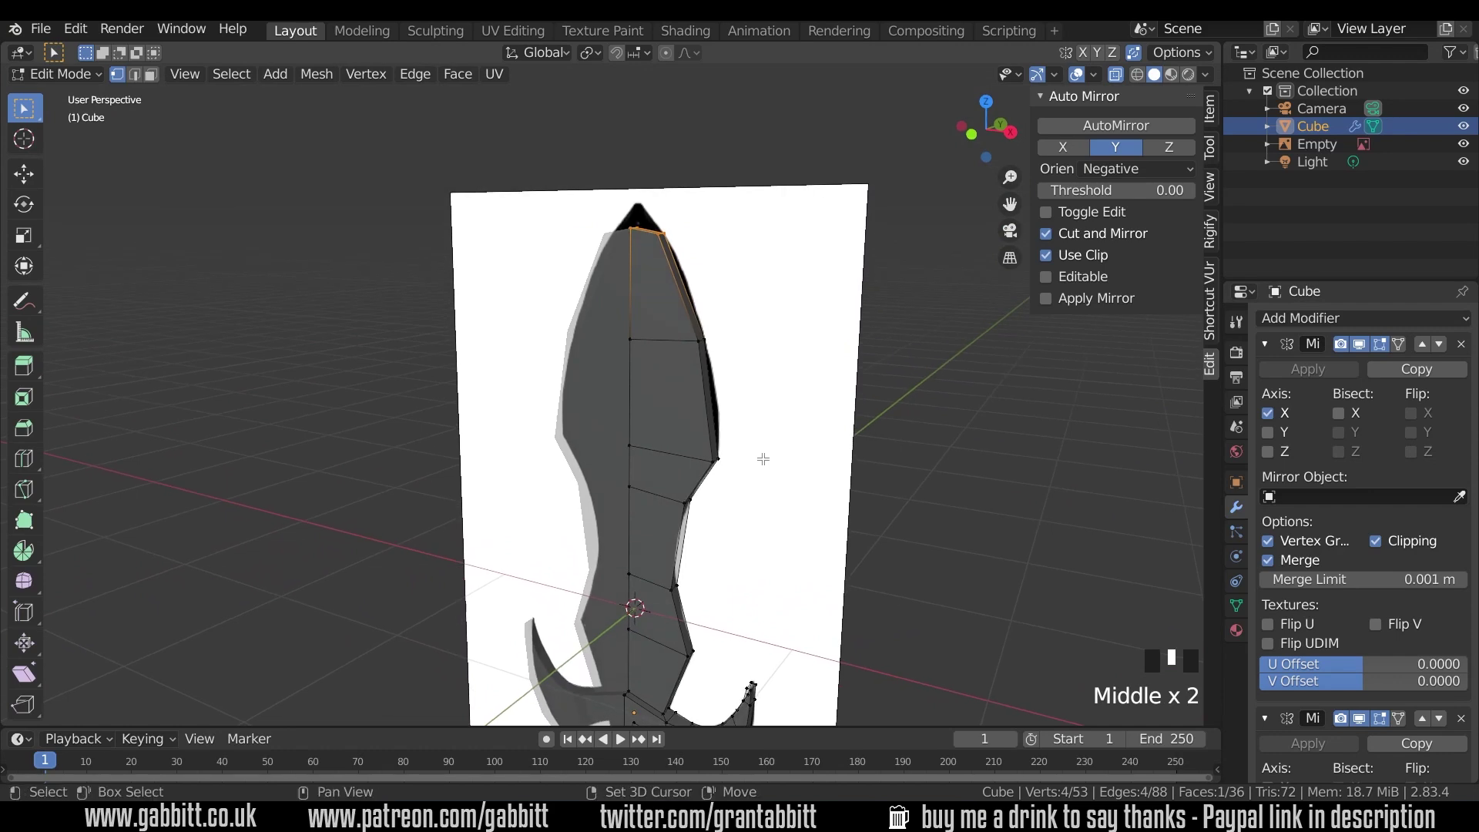
key("KP_1")
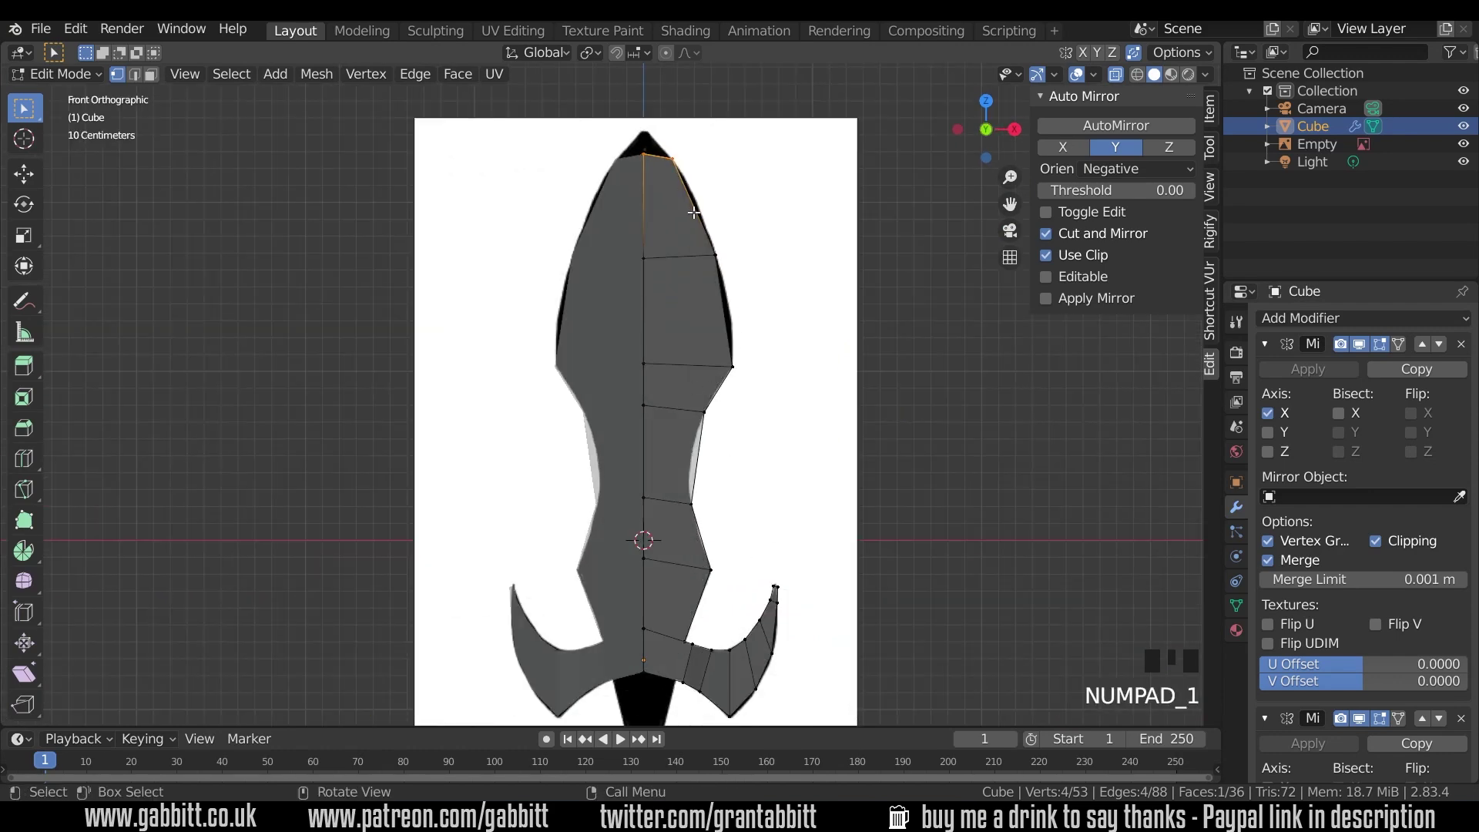
key("ctrl+r")
left_click(691, 205)
left_click(692, 204)
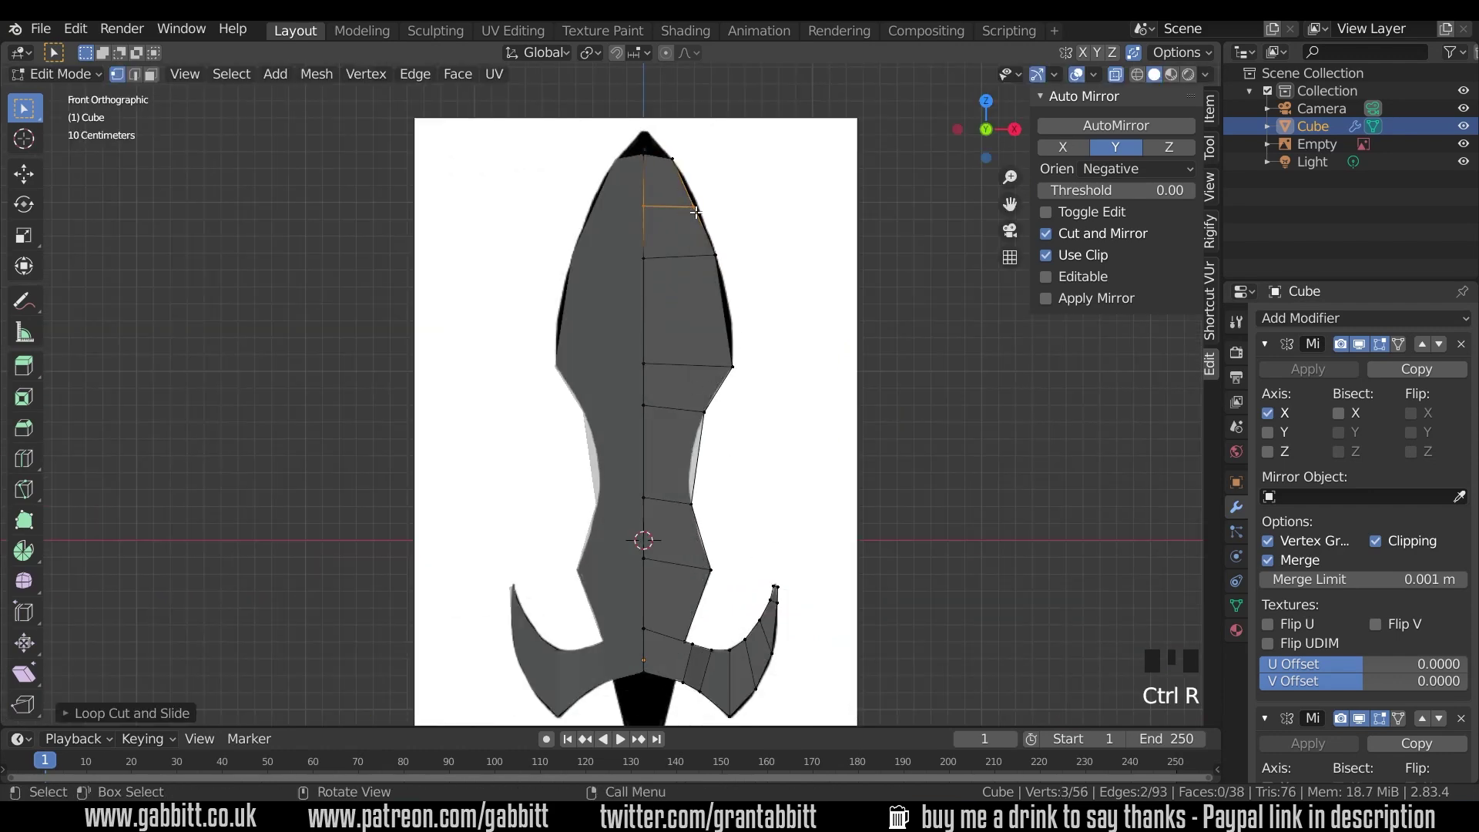
key("ctrl+r")
left_click(703, 216)
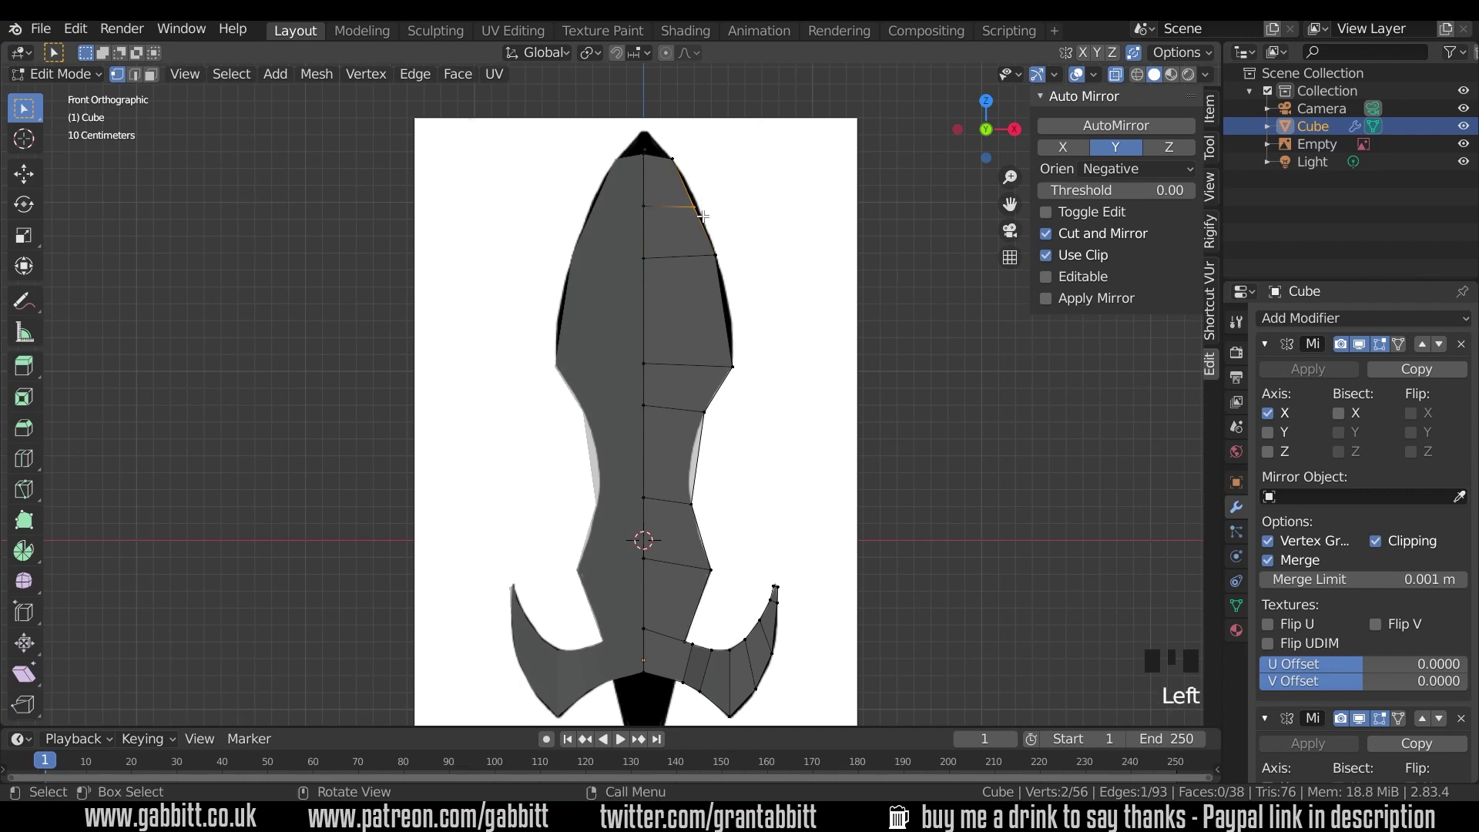
key("g")
left_click(697, 246)
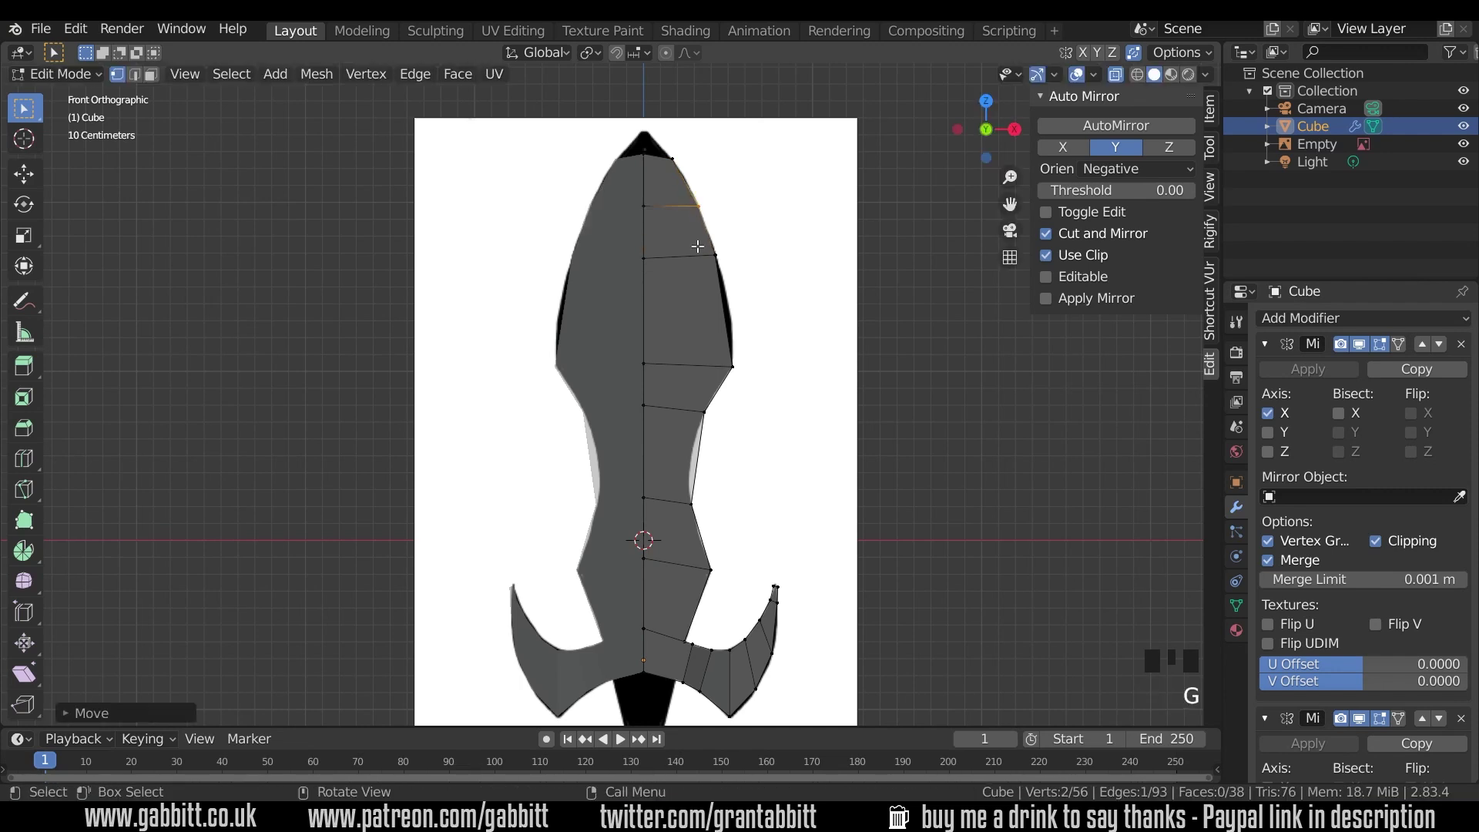
- Add a loop cut midway along the section above the blade's shoulder and fit its outer vertices to the curved outline
key("ctrl+r")
left_click(726, 308)
left_click(734, 325)
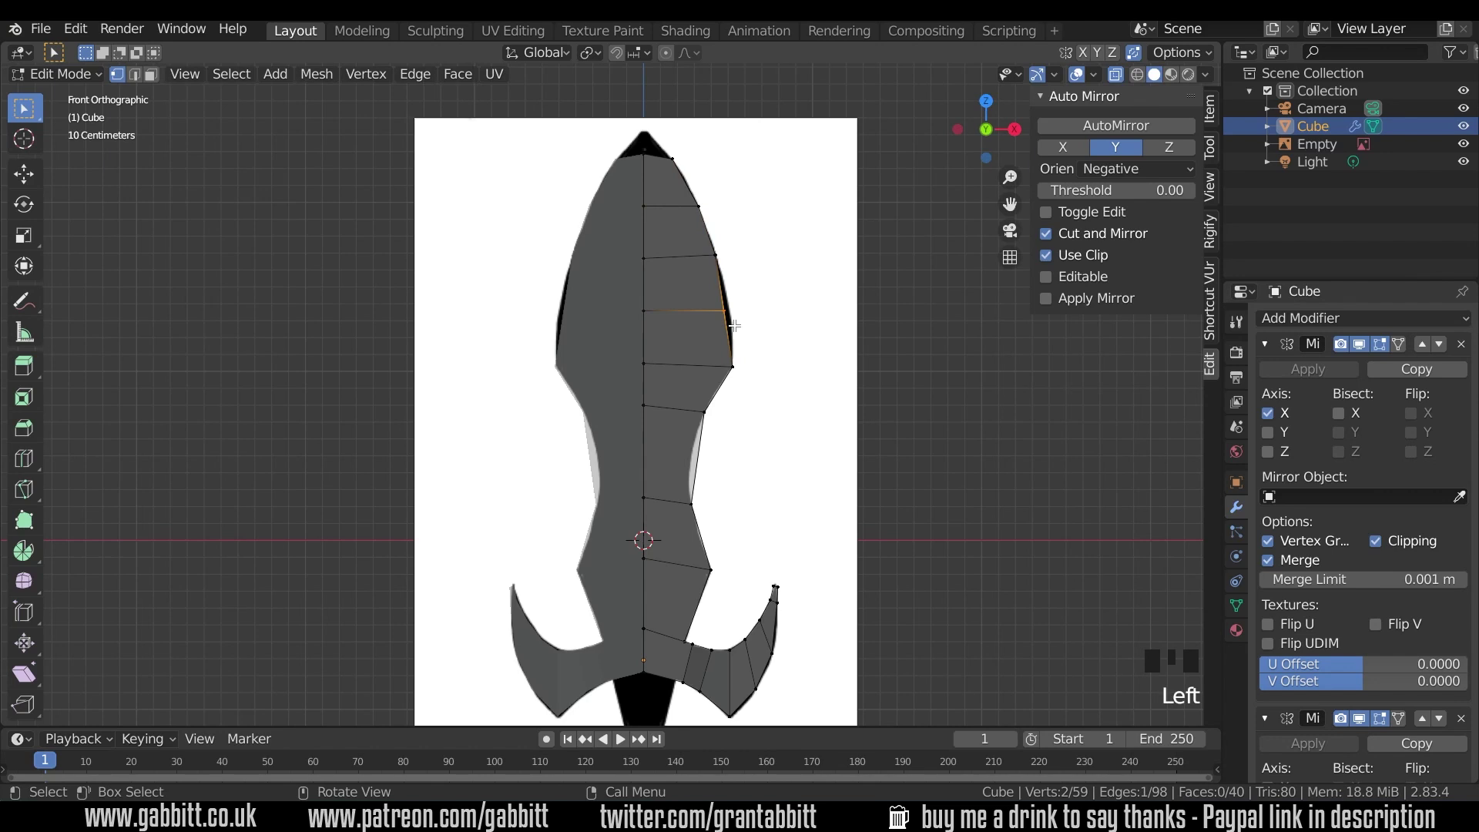
- Add a loop cut midway along the blade's waist section and move its outer vertices inward onto the reference curve
key("ctrl+r")
left_click(707, 460)
left_click(708, 464)
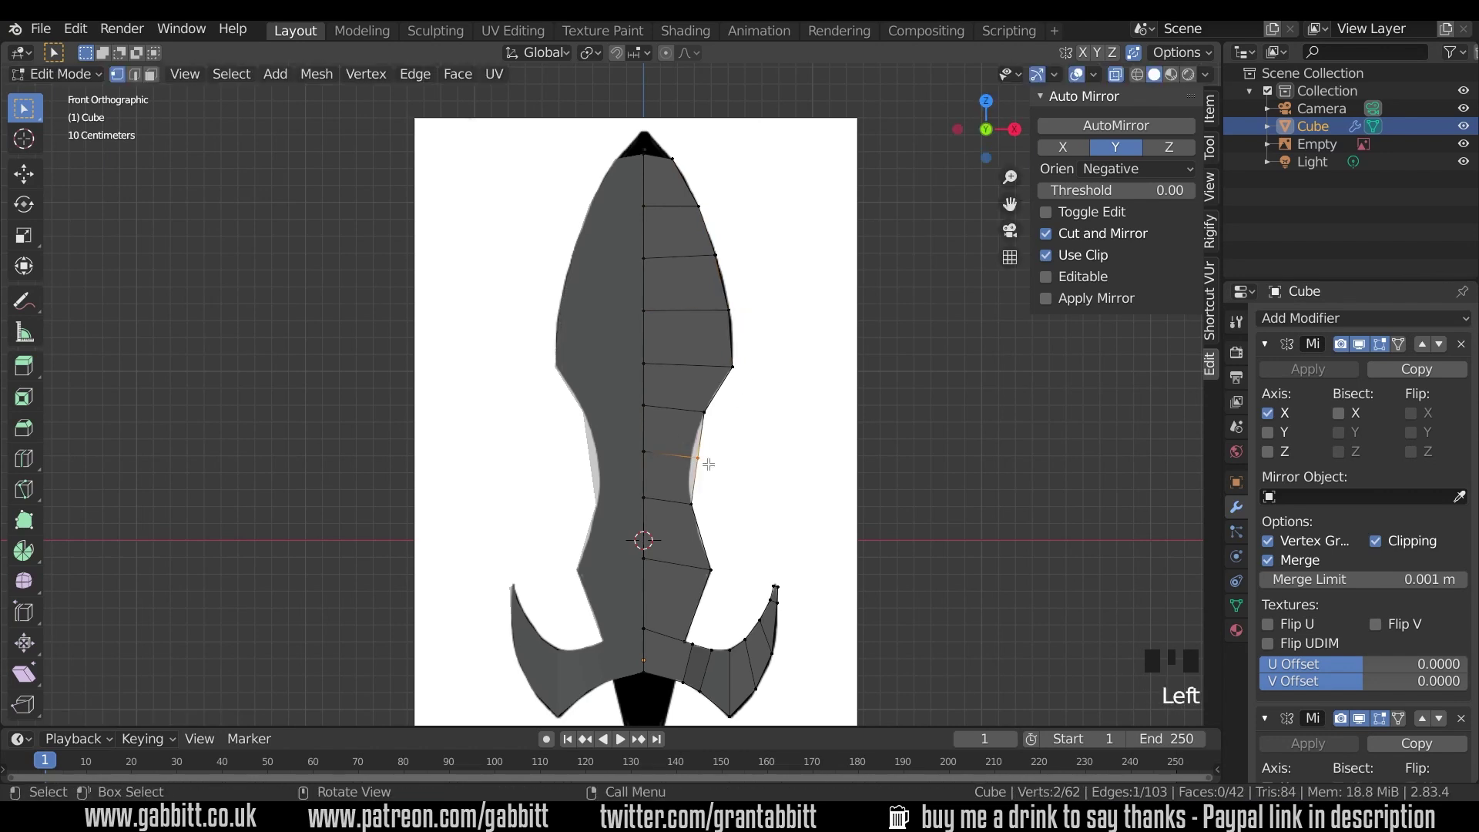
key("g")
left_click(699, 462)
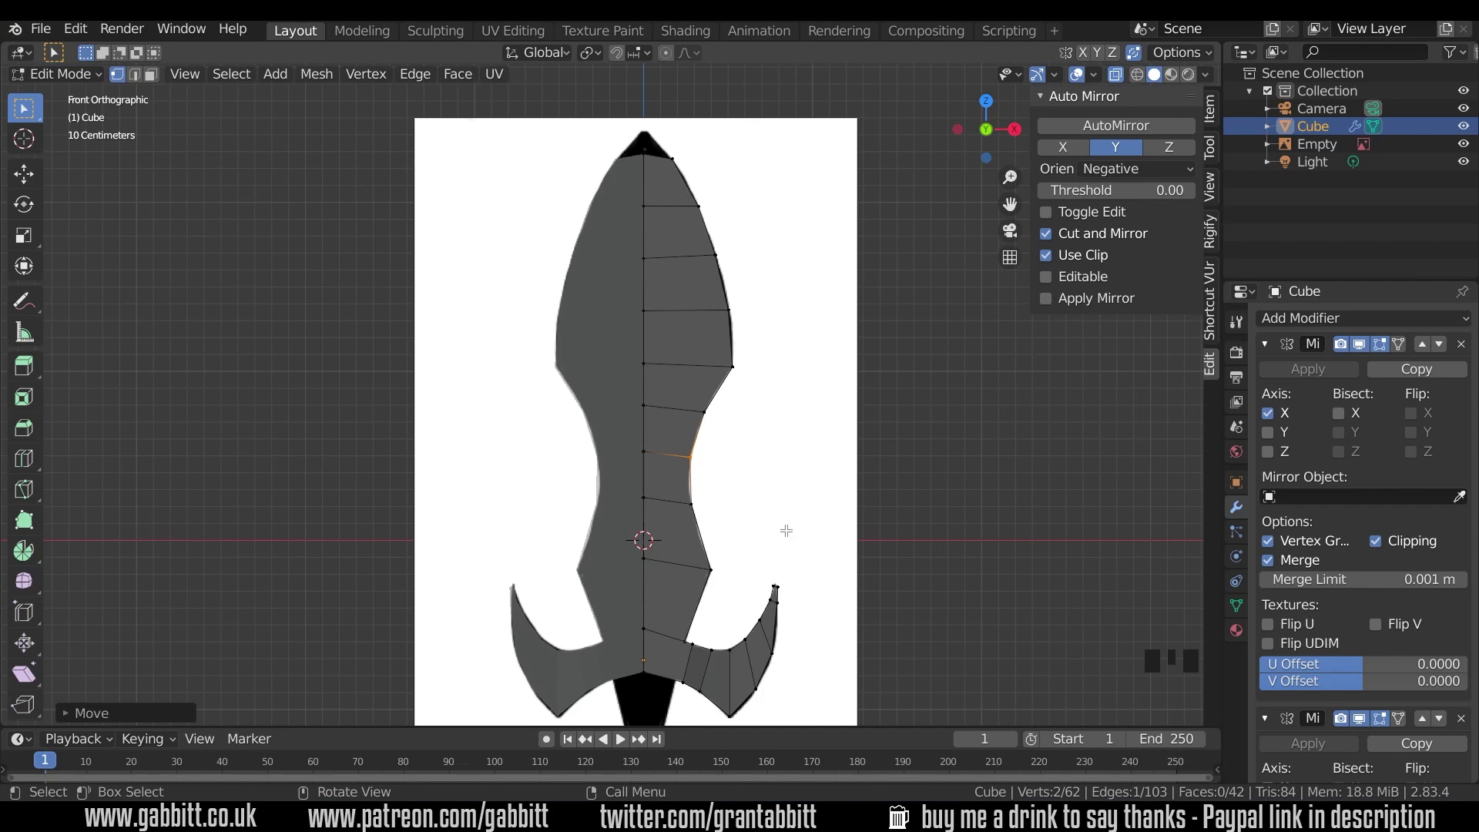
- Select the path of front outer-edge vertices running from just below the blade's tip down to the crossguard
middle_click_drag(754, 539, 753, 279)
left_click(677, 158)
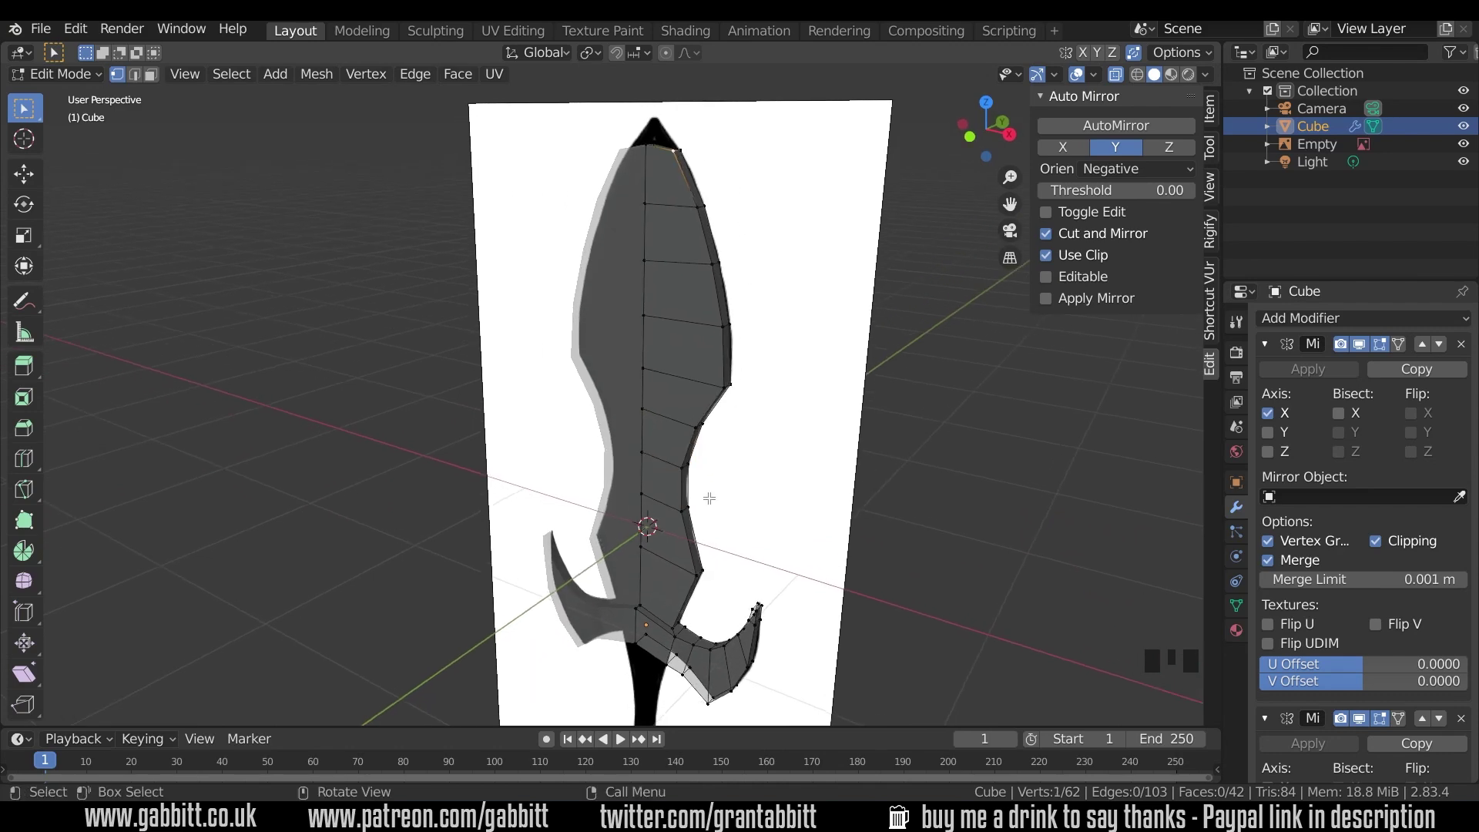
key("ctrl")
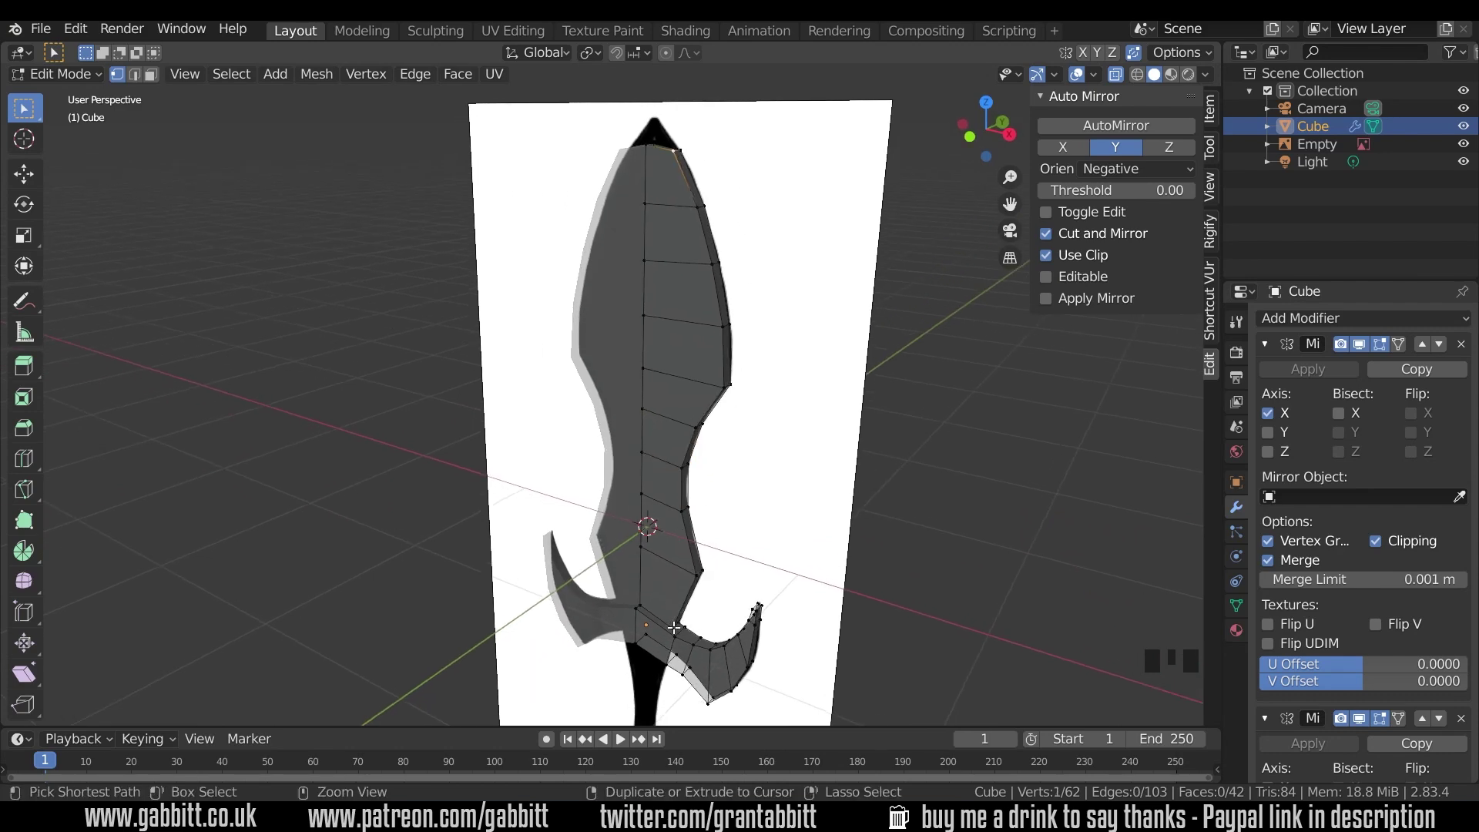
left_click(674, 628, "ctrl")
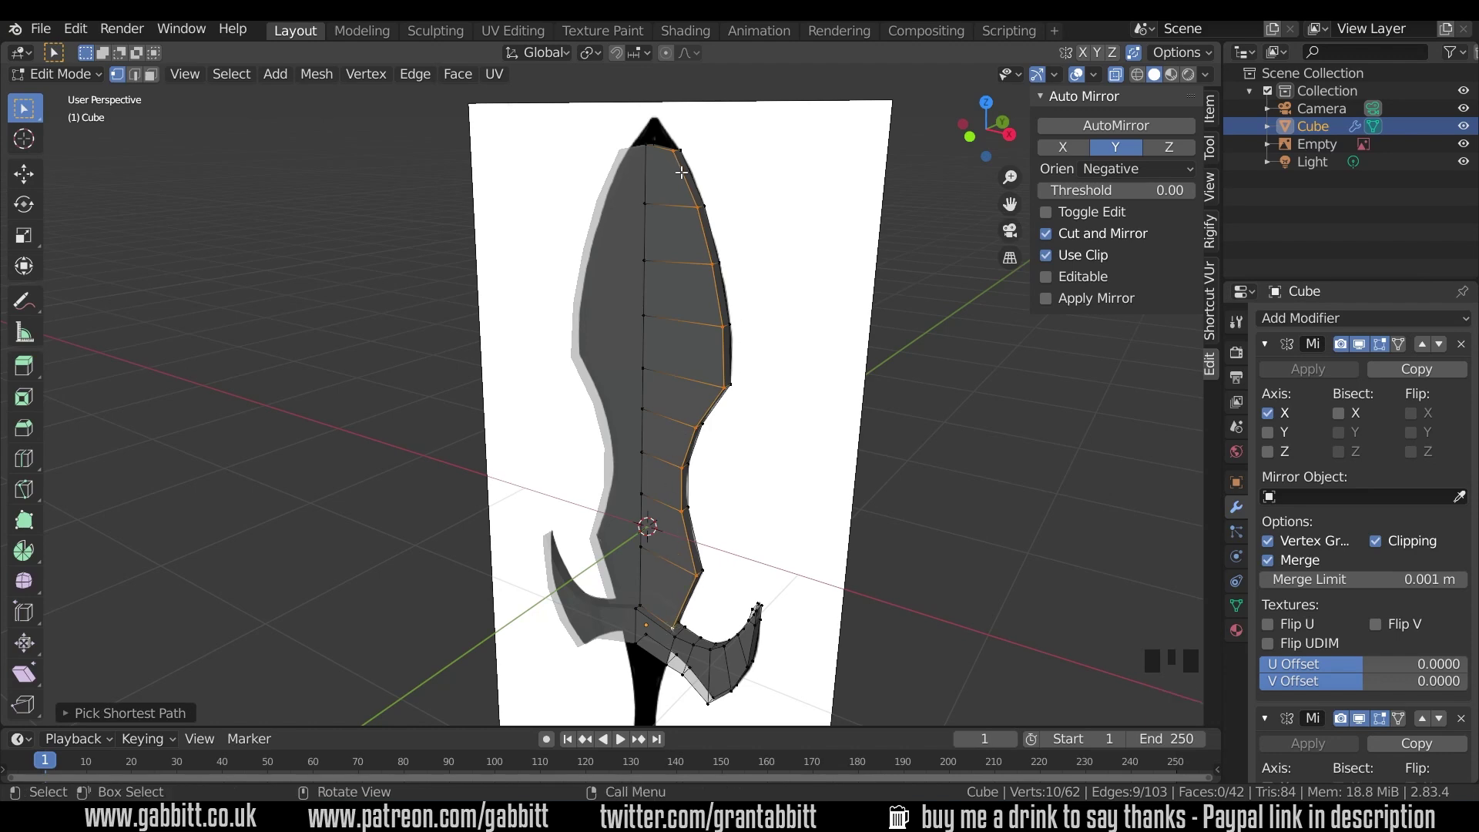
key("KP_1")
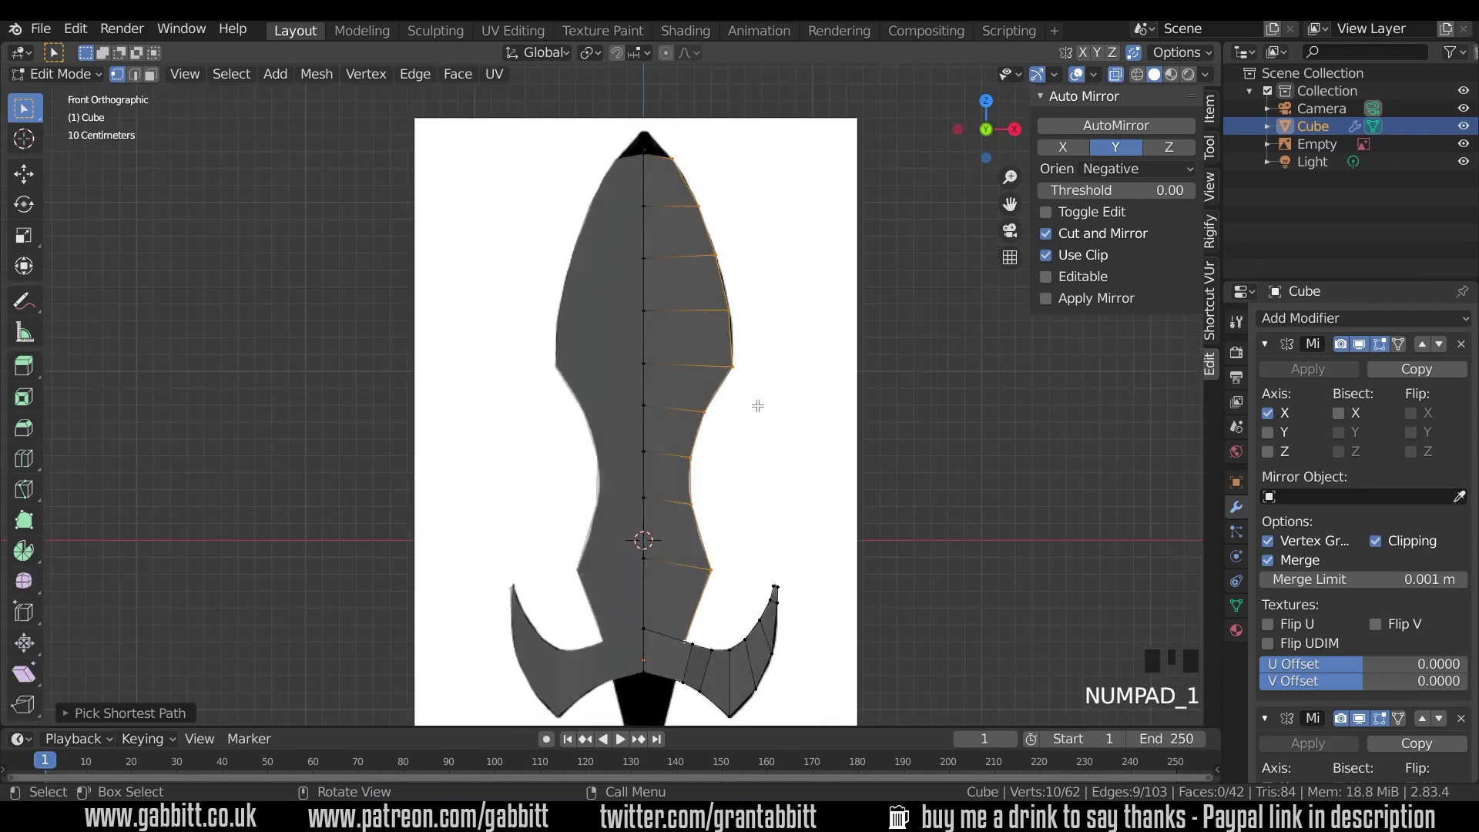
- Try to move the selected outer-edge vertices inward along X by about 0.1 m, and undo the move
key("g")
key("x")
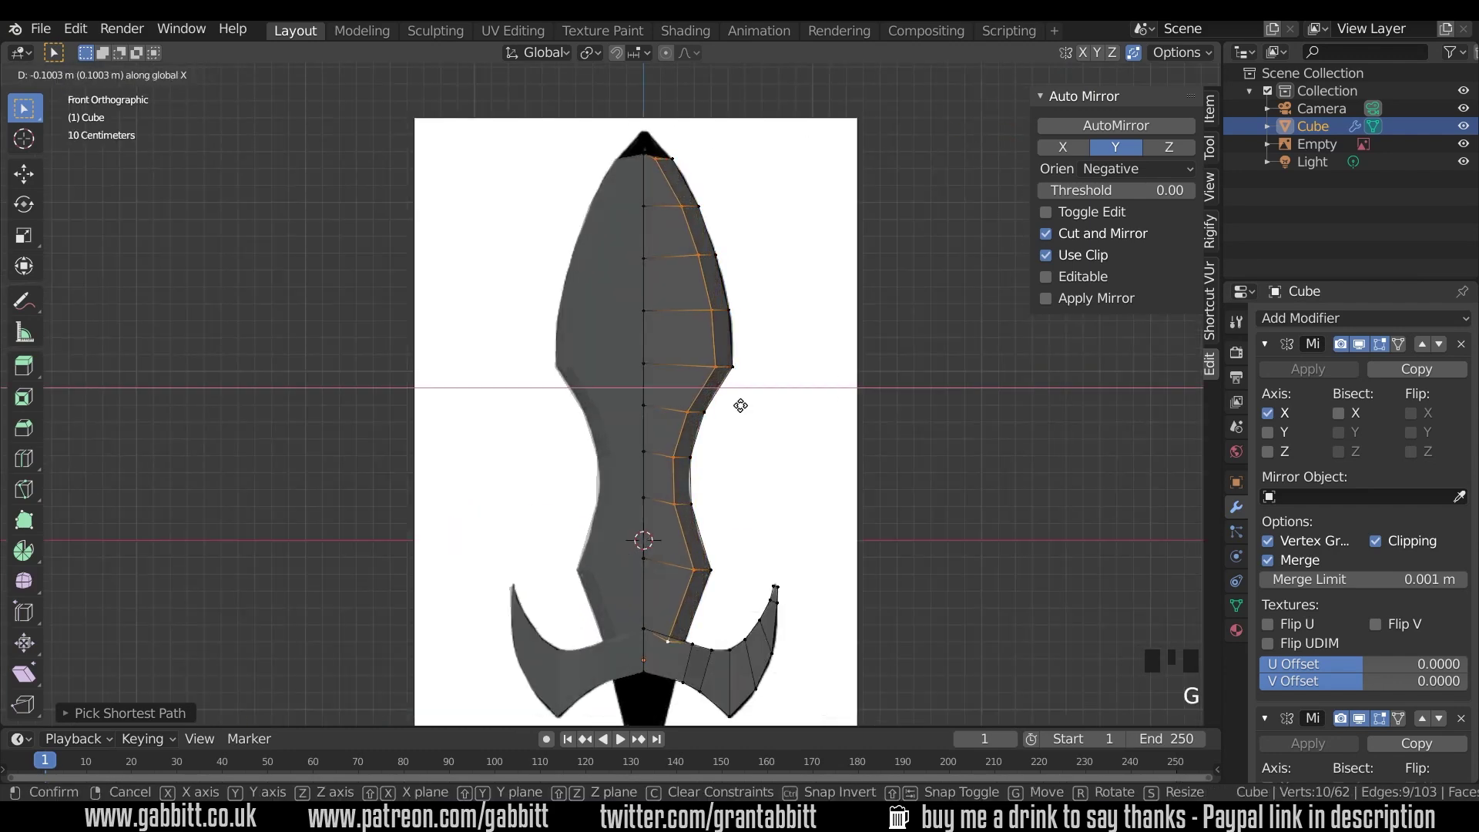
left_click(740, 405)
middle_click_drag(741, 405, 738, 509)
scroll(777, 523, "up", 4)
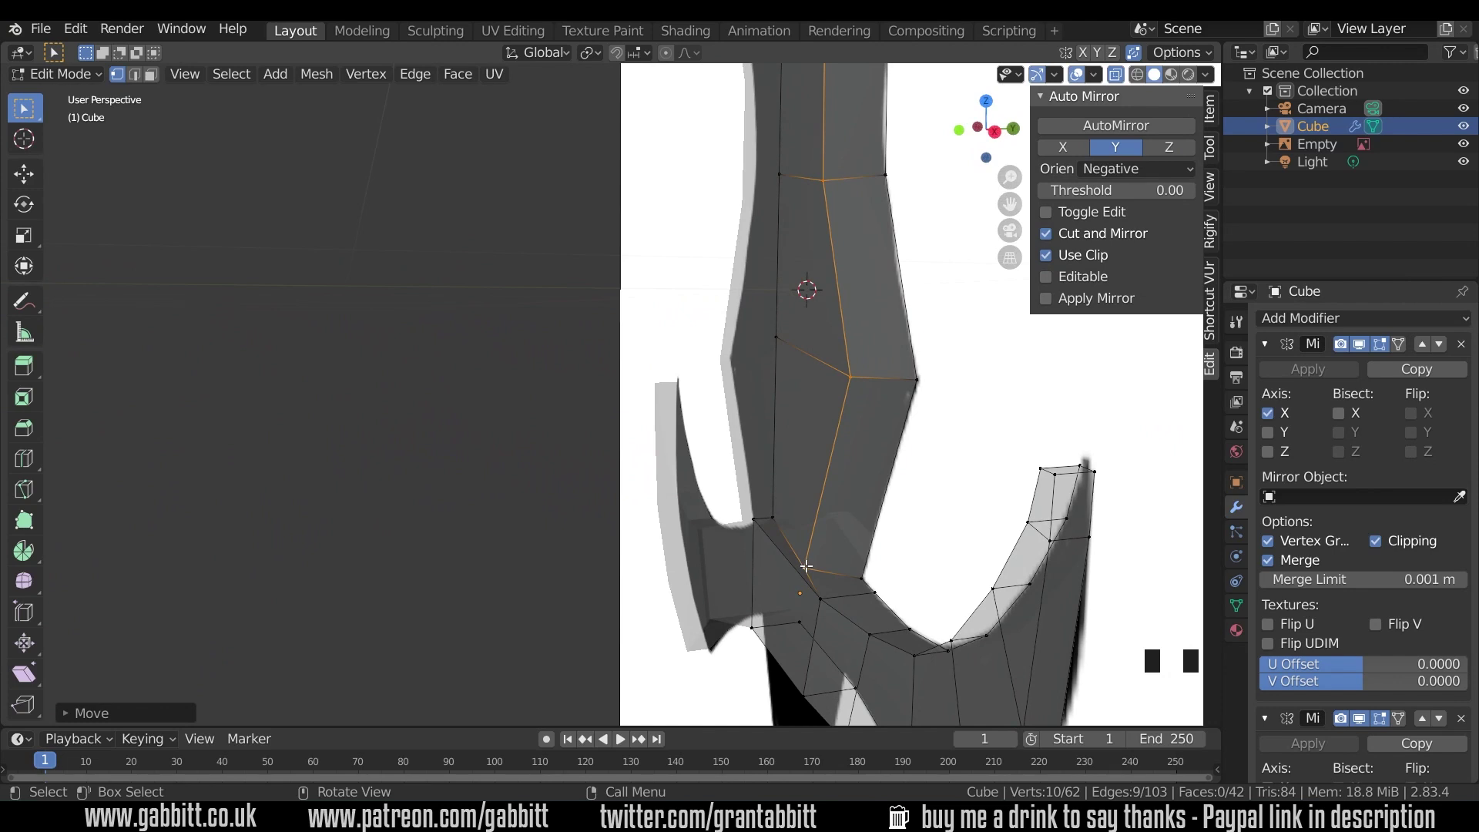
middle_click_drag(806, 566, 765, 542)
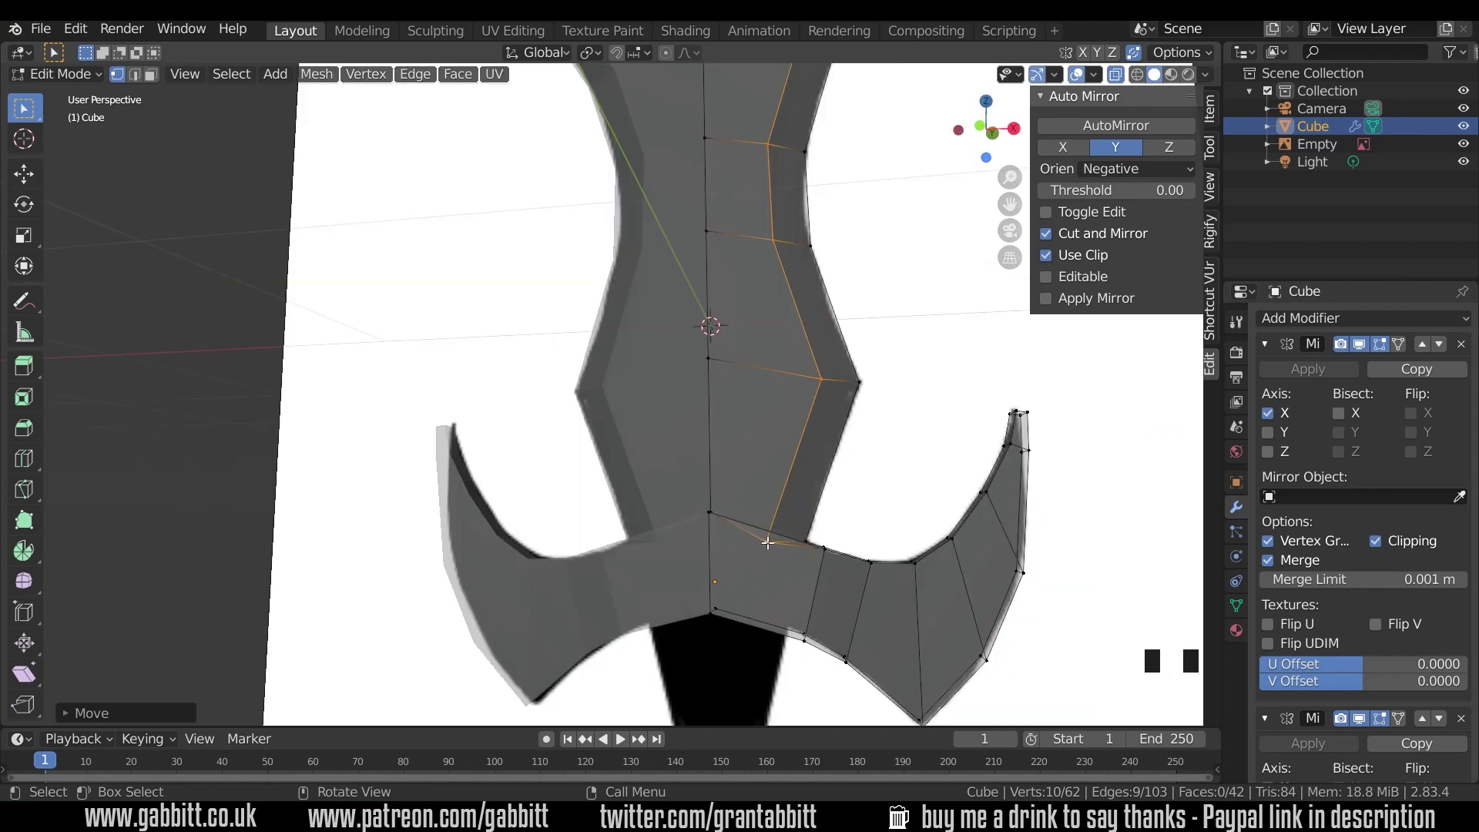
key("ctrl+z")
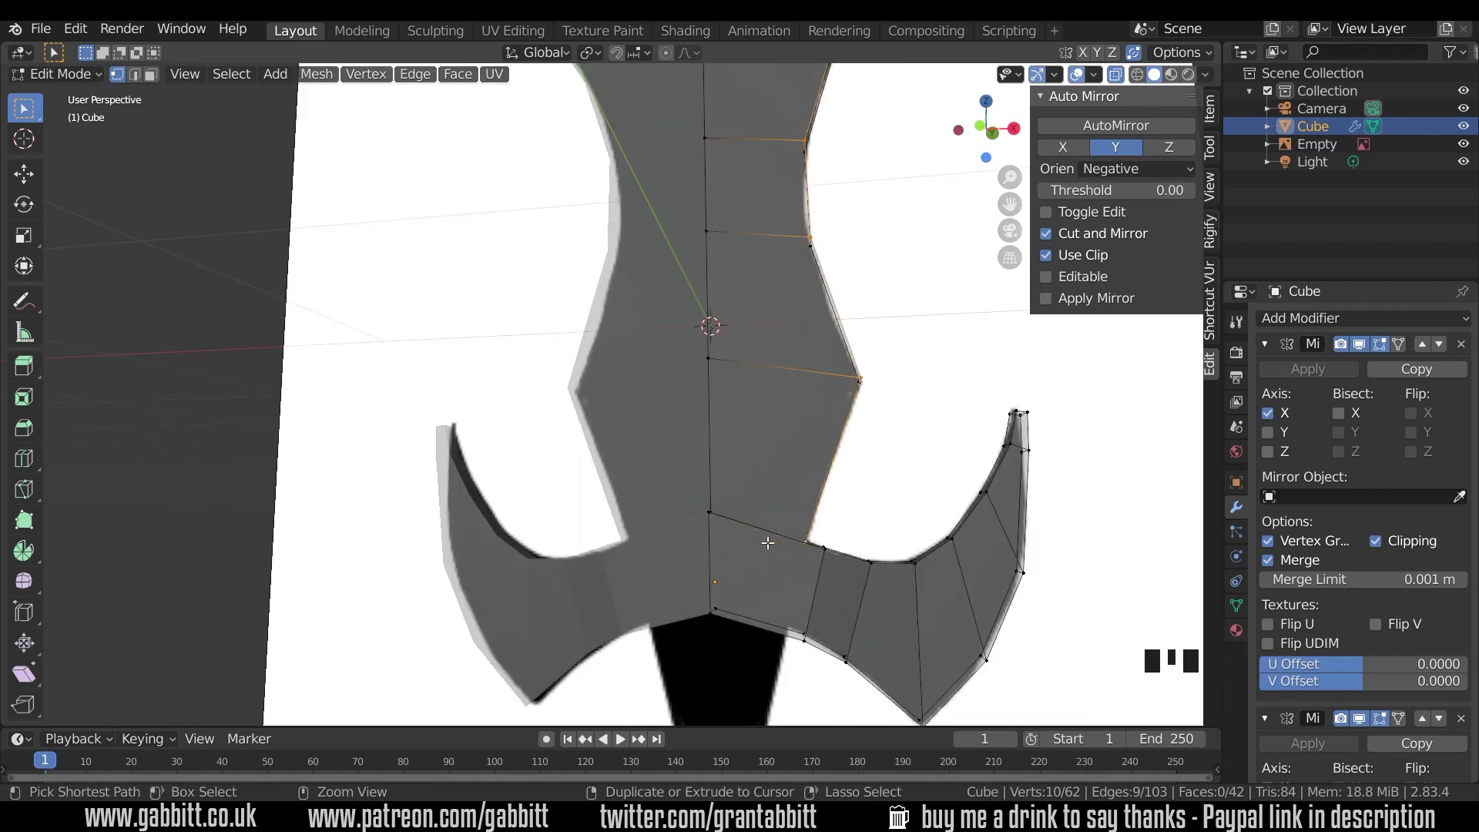
- Exclude the vertex at the crossguard from the selection and move the remaining edge vertices inward along X by about 0.07 m
middle_click_drag(767, 542, 828, 535)
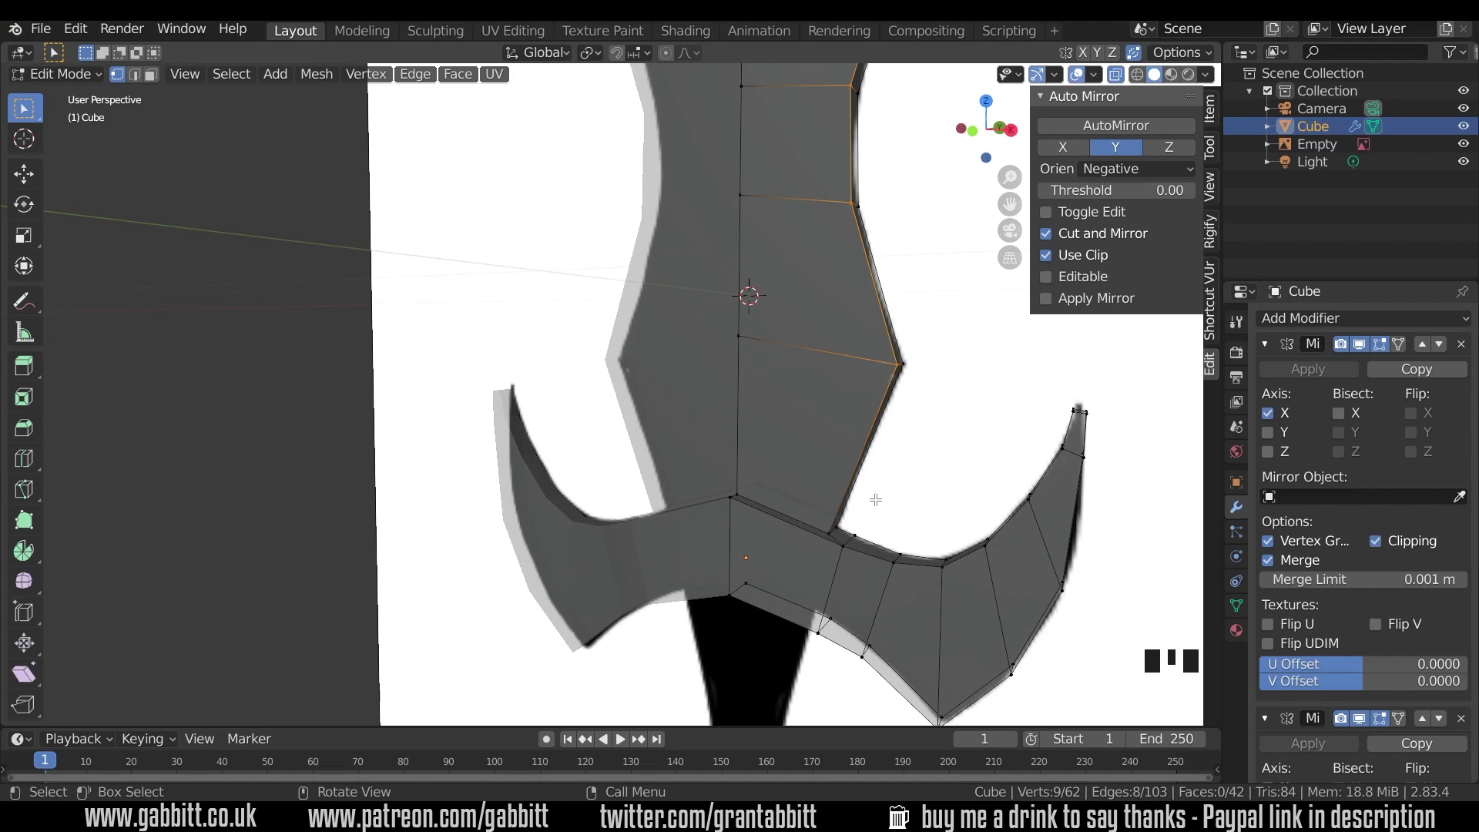
key("g")
key("x")
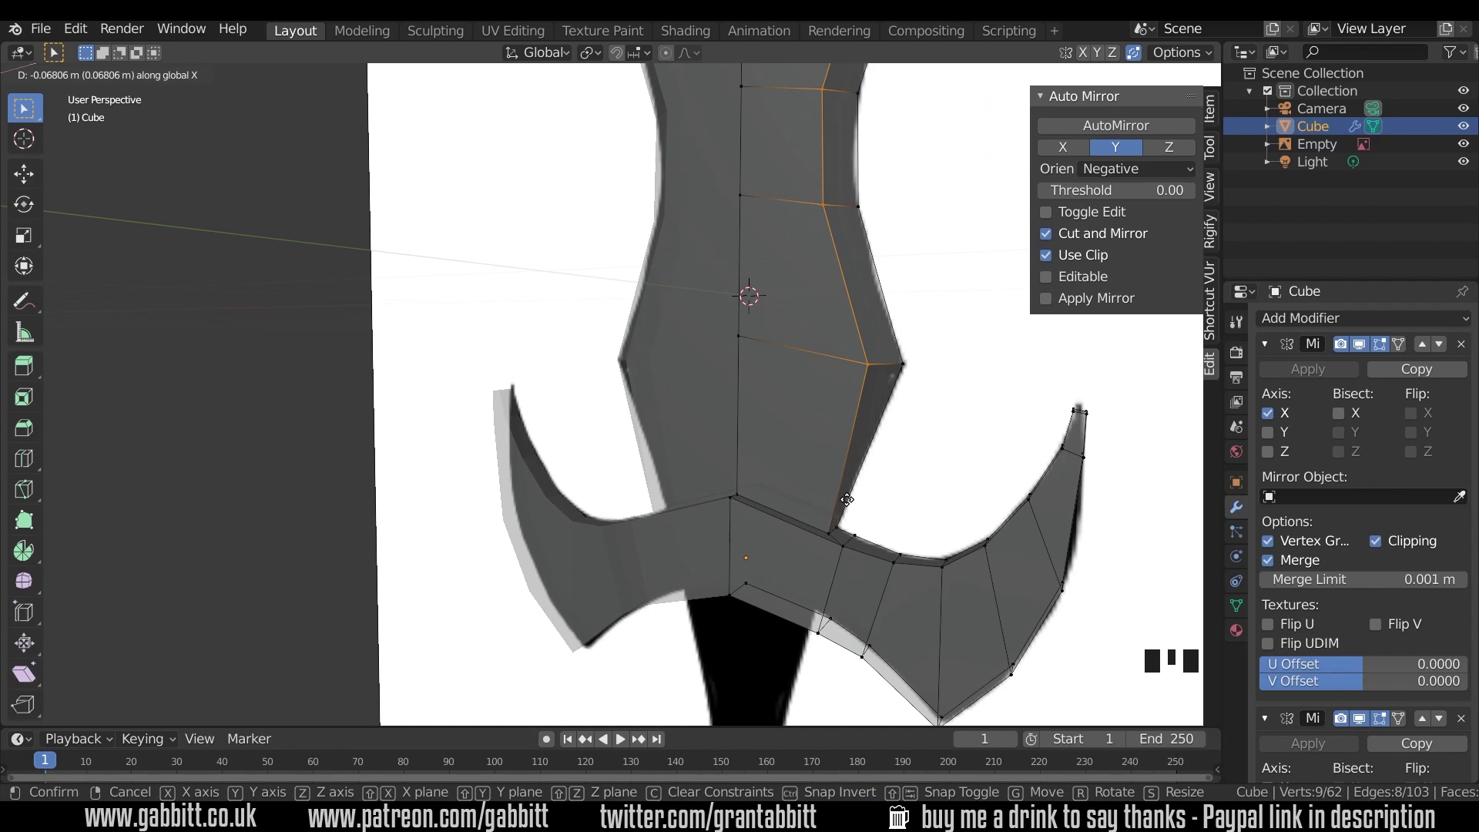
left_click(846, 499)
- Slide the blade's lowest front edge vertex inward along the crossguard edge to continue the bevel
left_click(831, 531)
key("shift+v")
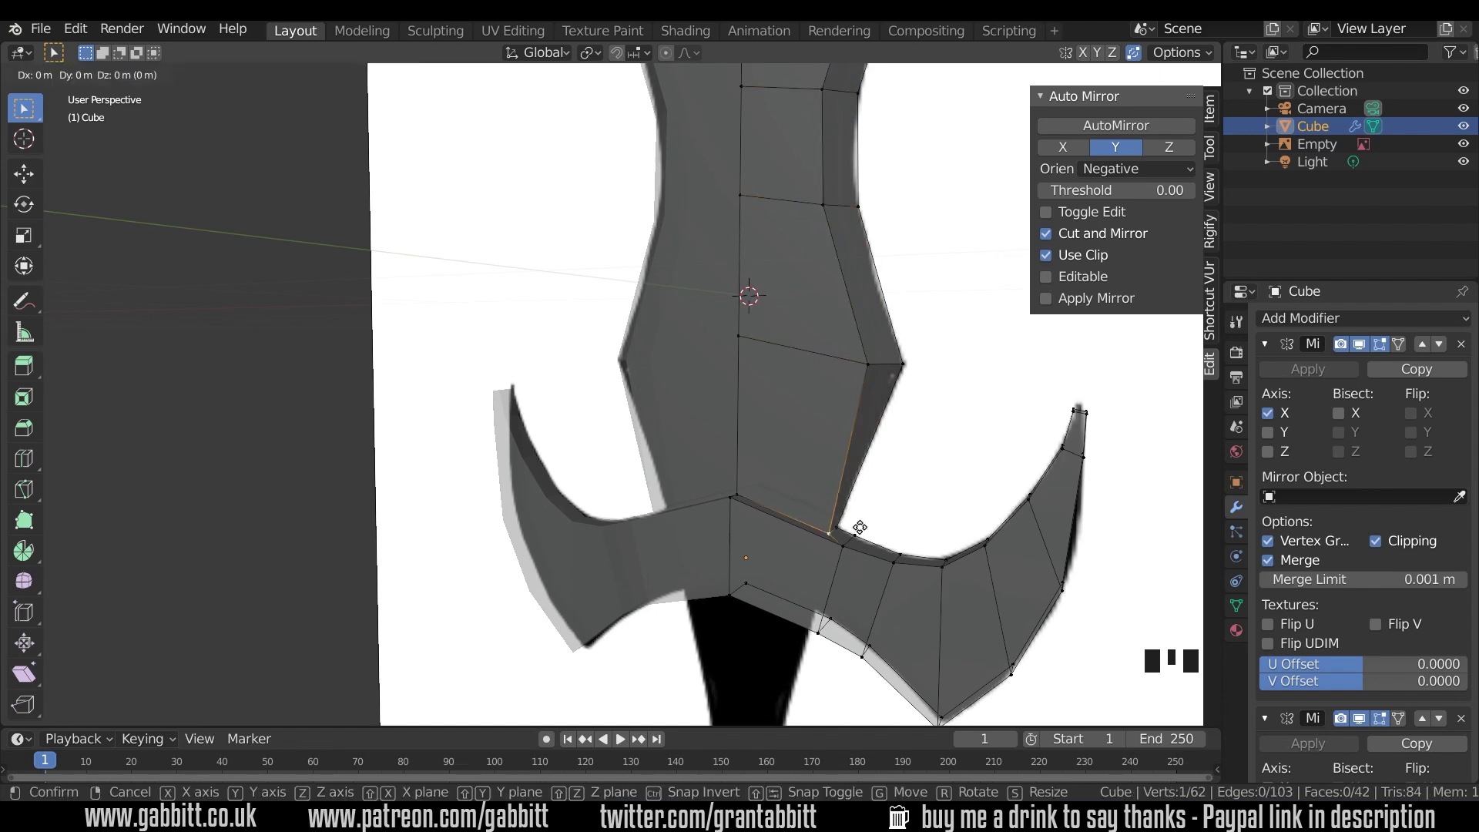
left_click(834, 520)
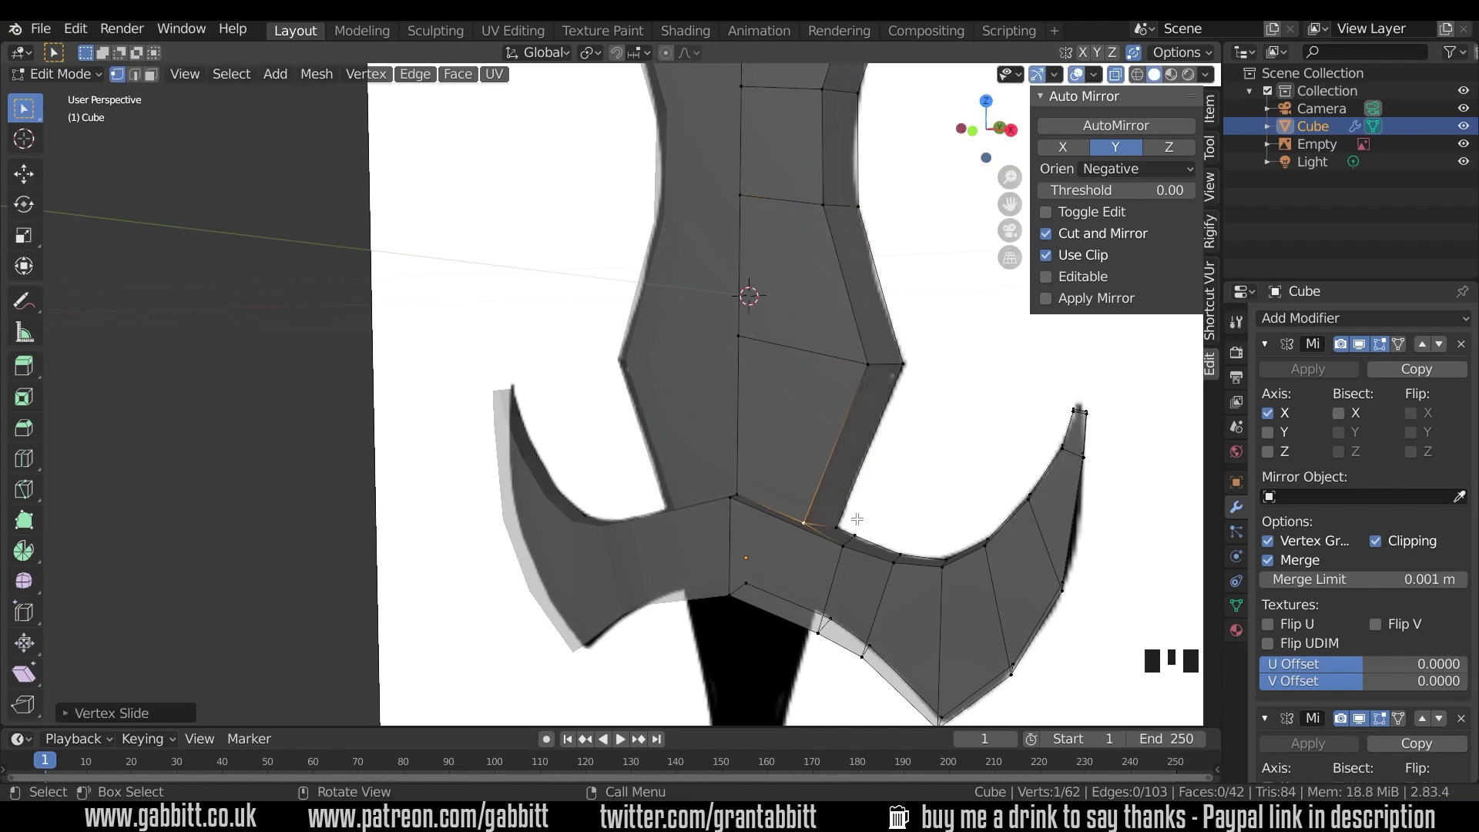
middle_click_drag(834, 520, 764, 521)
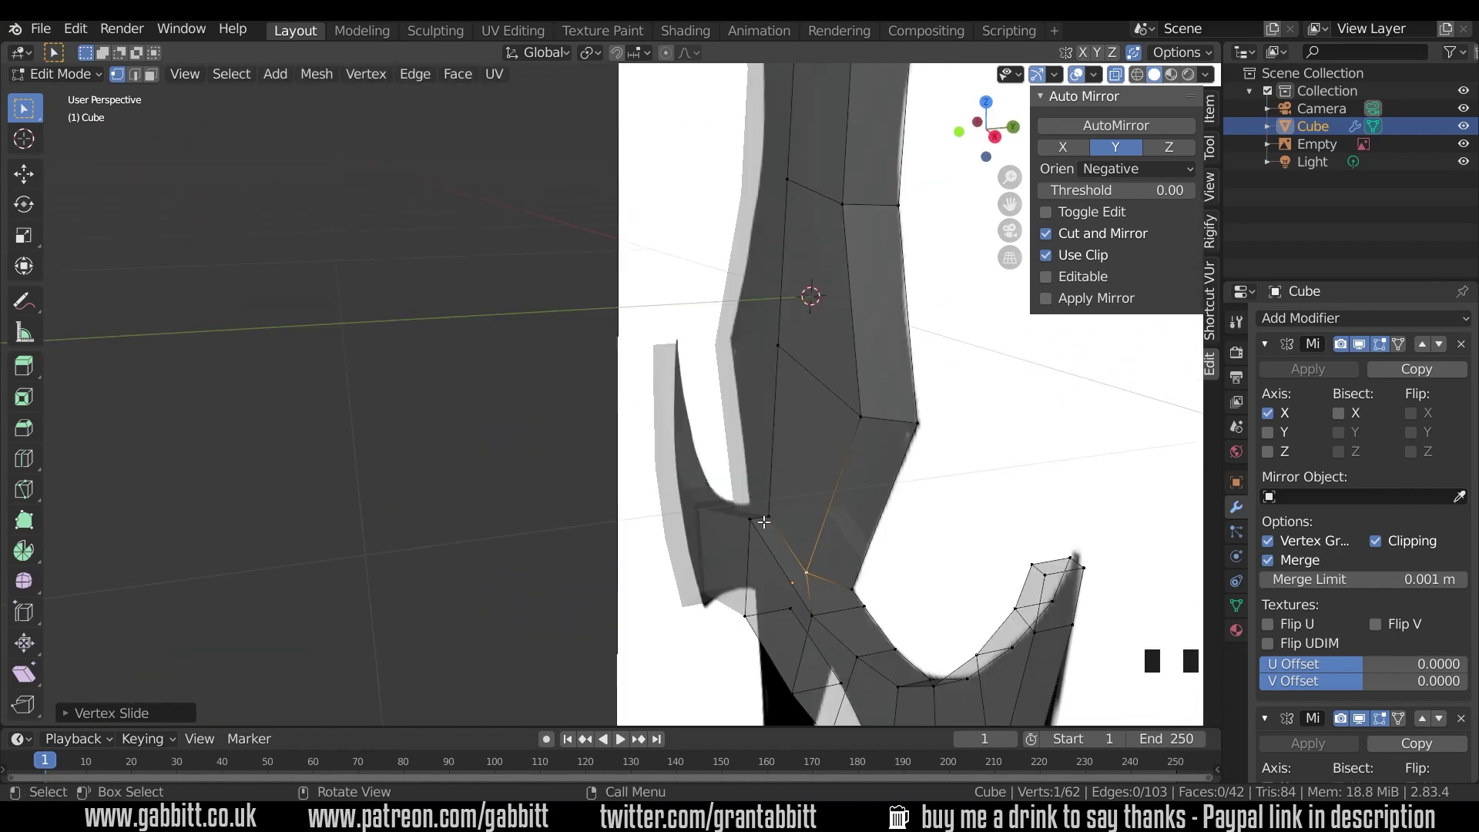
- Move the rear centre vertex at the blade's top up to the point of the reference image
middle_click_drag(805, 582, 711, 309)
scroll(810, 589, "down", 3)
left_click(740, 249)
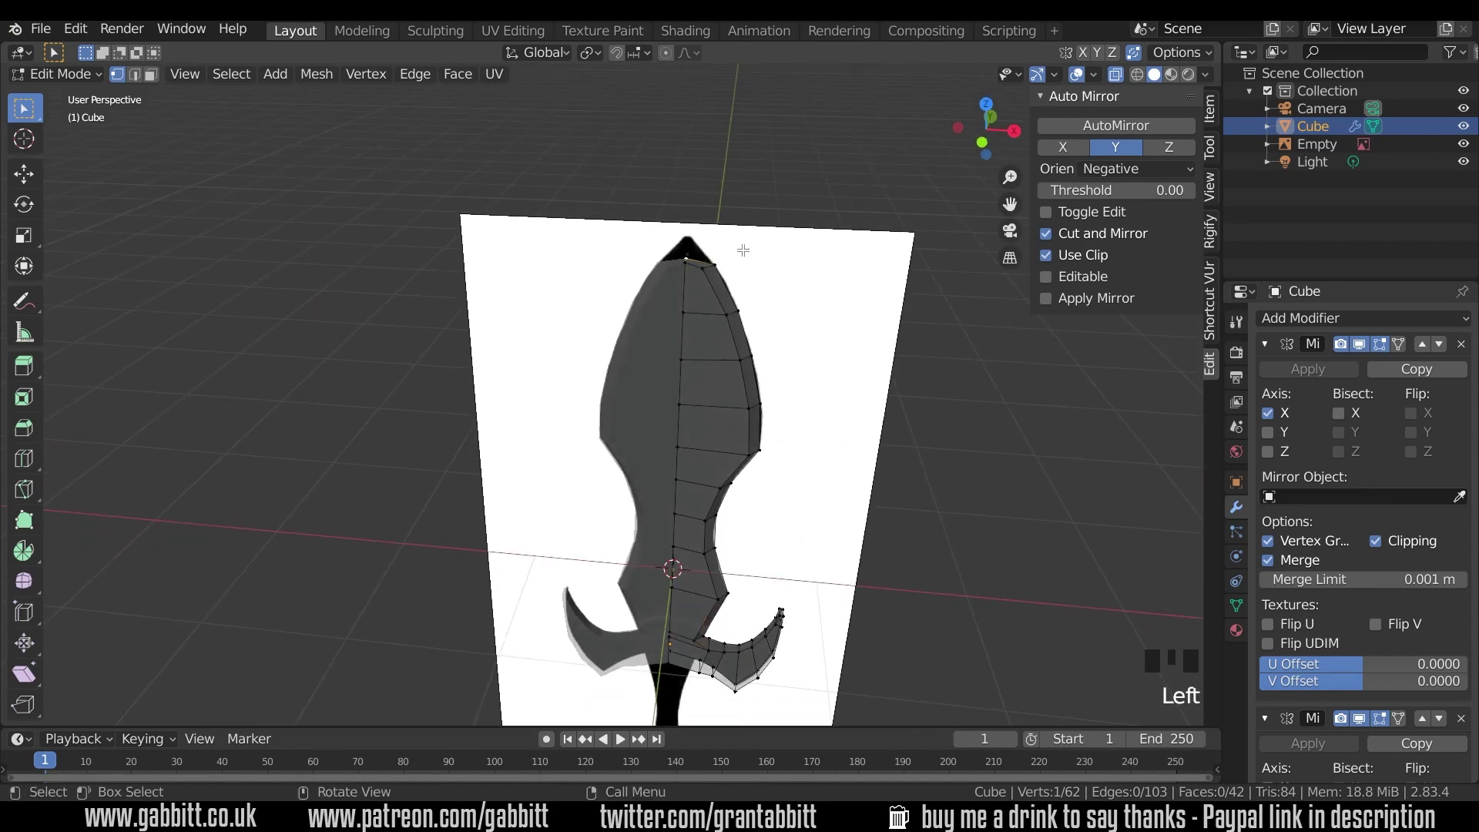
key("g")
left_click(745, 227)
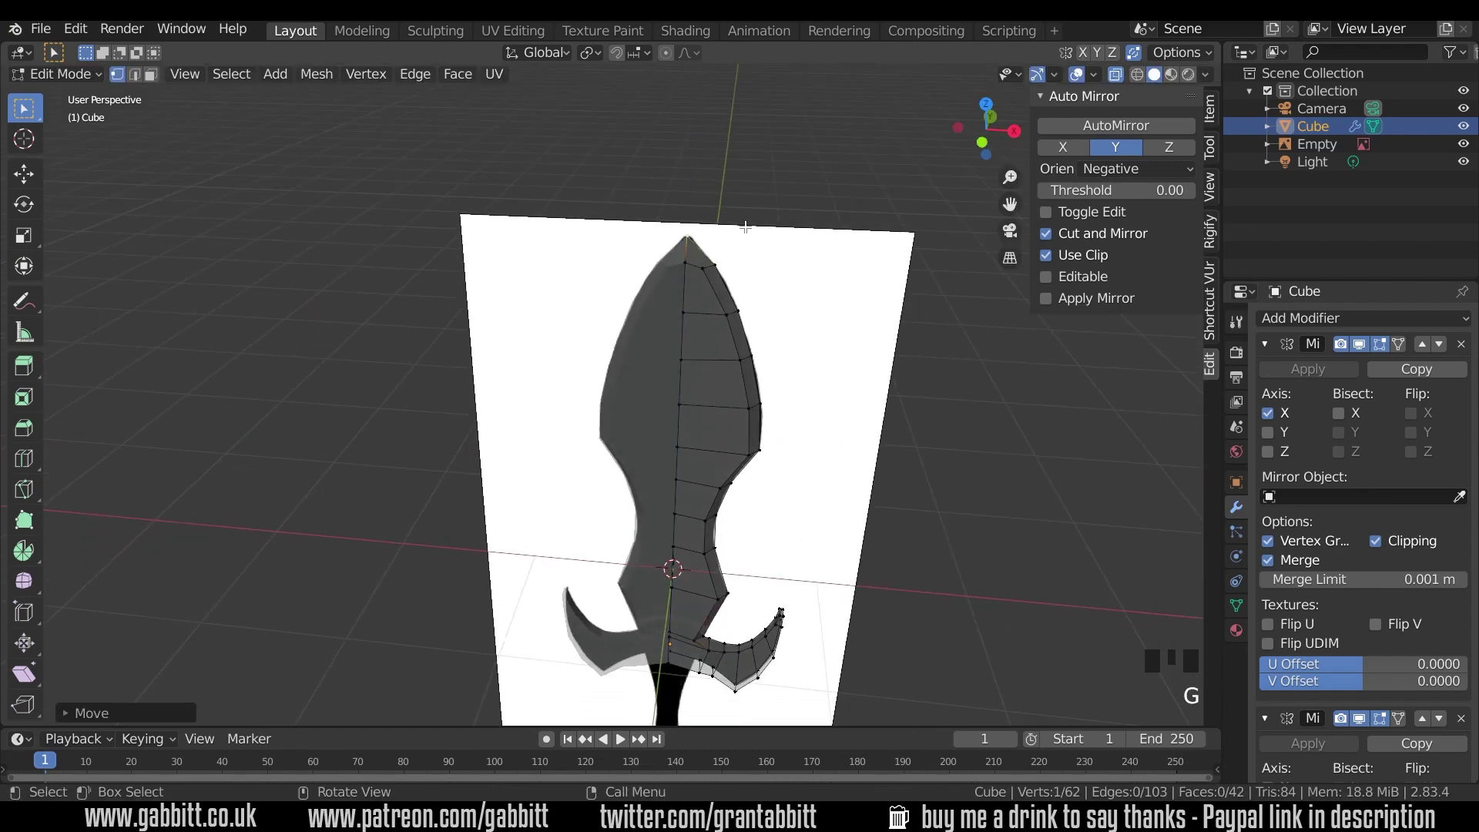
- Raise the front centre vertex toward the blade's tip and slide the neighbouring bevel vertex slightly down its edge
middle_click_drag(745, 227, 724, 270)
left_click(709, 275)
key("KP_1")
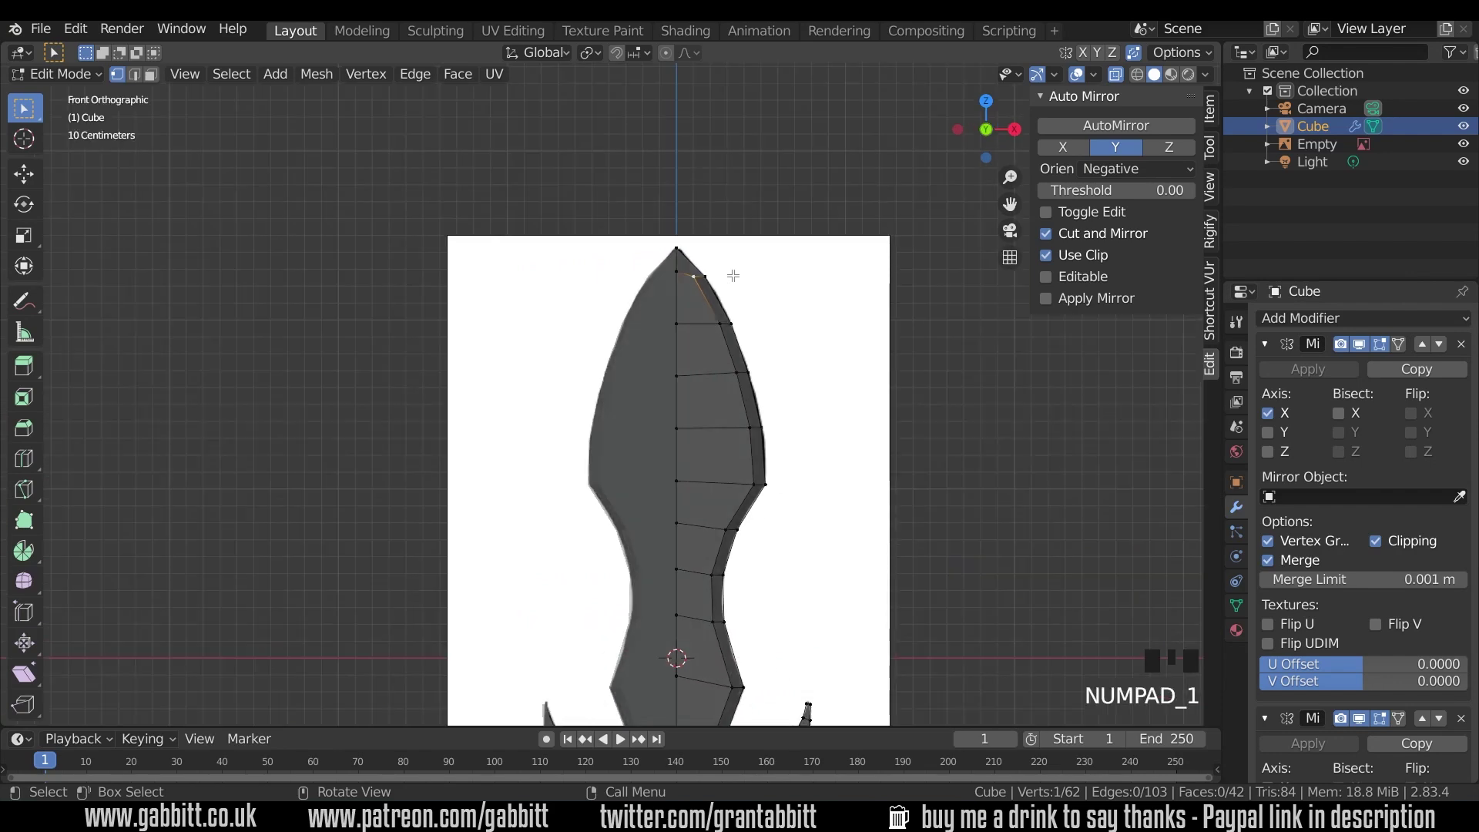
scroll(733, 275, "up", 4)
middle_click_drag(787, 235, 681, 298, "shift")
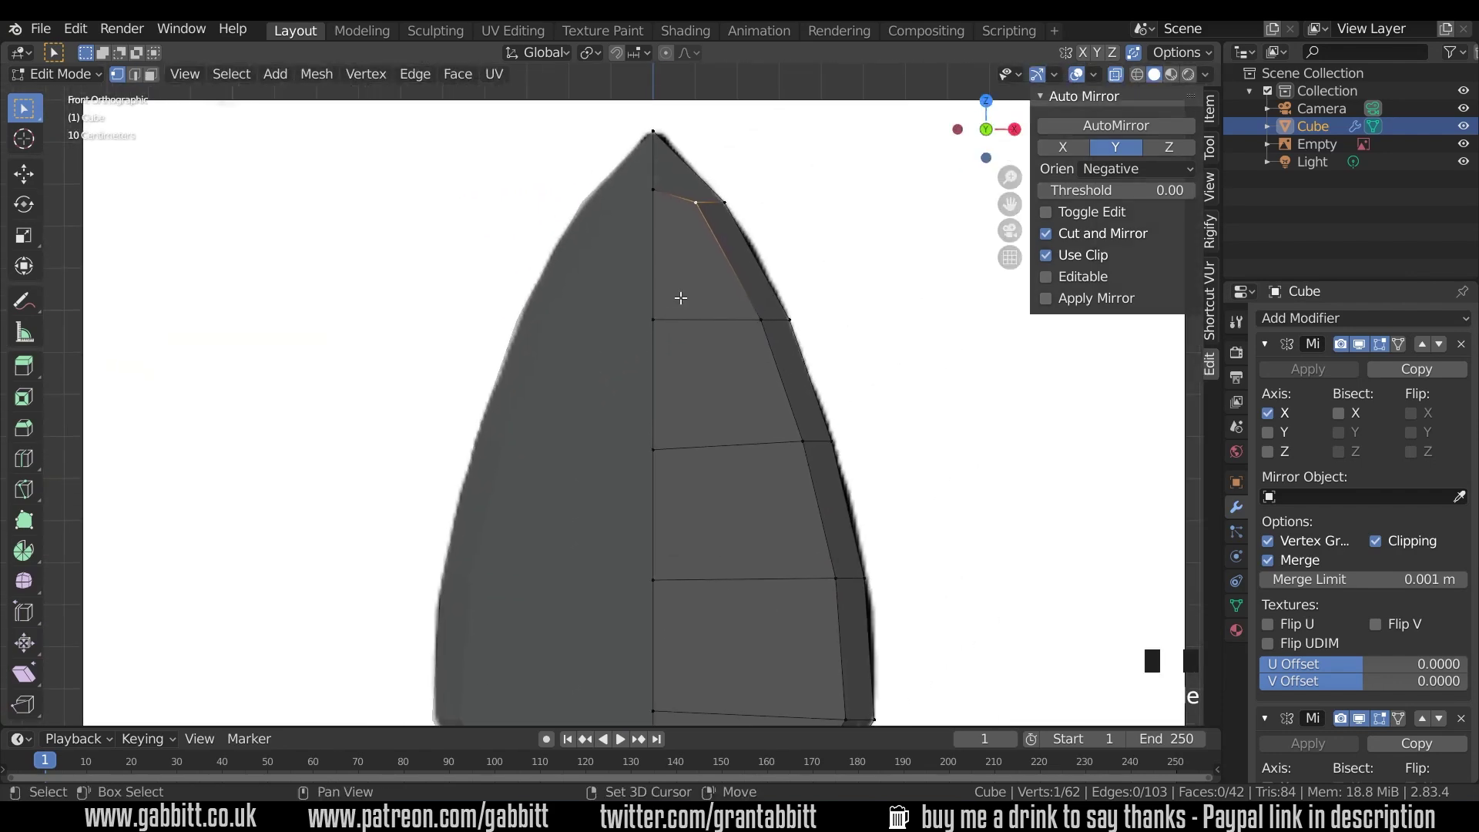
left_click(664, 185, "shift")
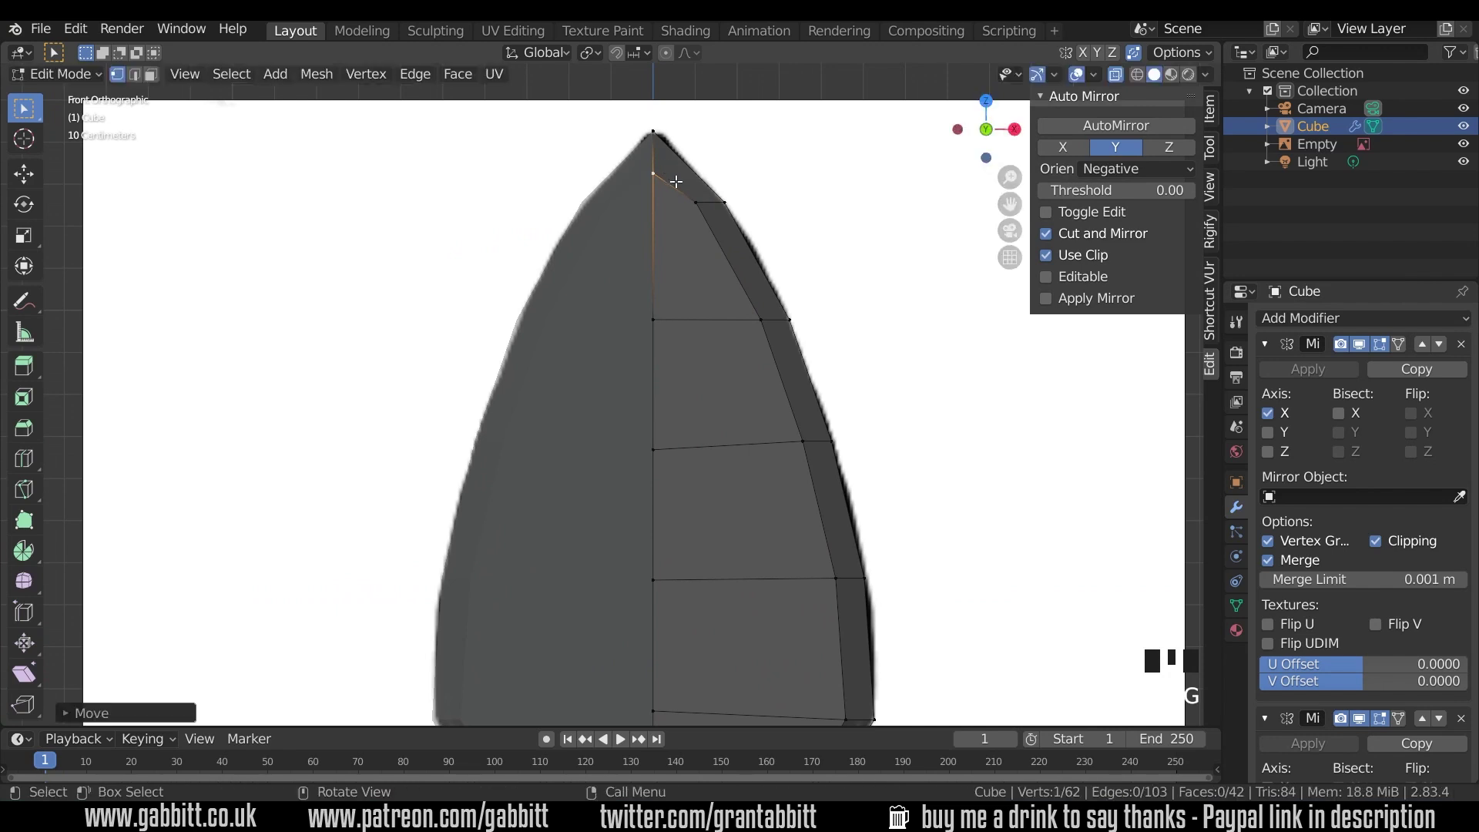
left_click(697, 203, "shift")
key("shift+v")
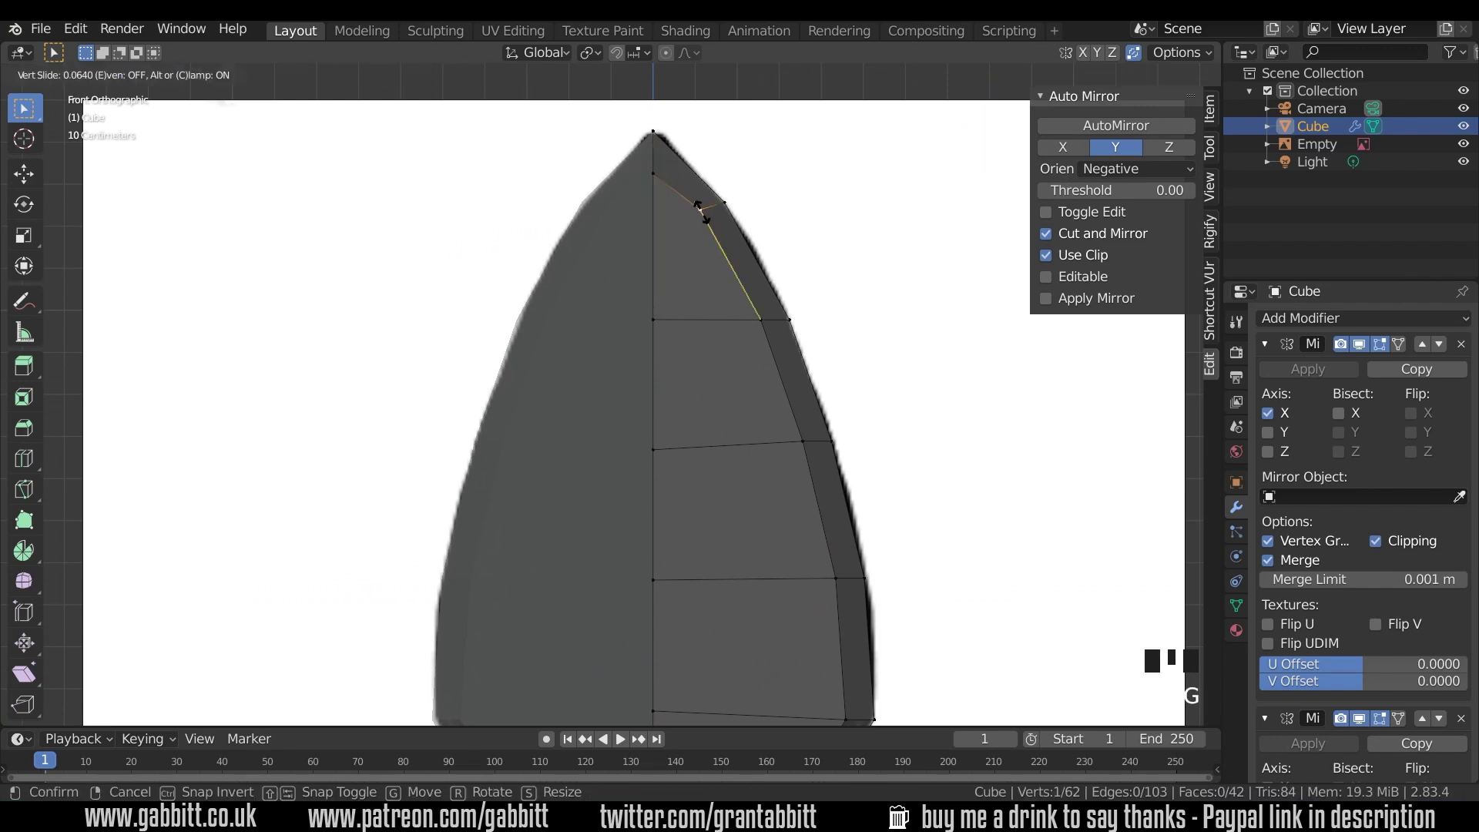
left_click(721, 199)
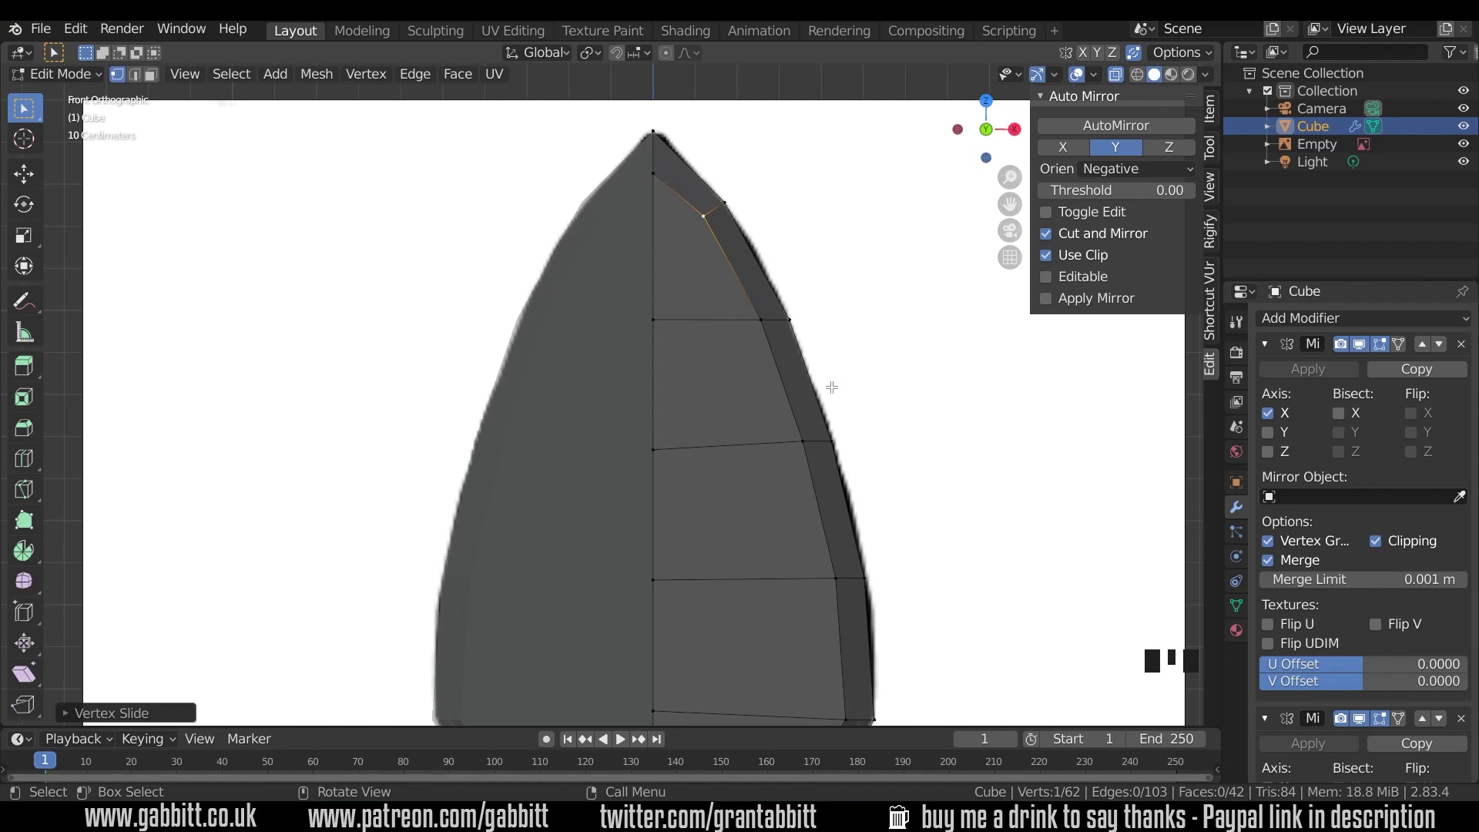
- Inset the central face on the underside of the crossguard with a thickness of about 0.19 m
middle_click_drag(832, 388, 707, 532)
scroll(683, 419, "down", 5)
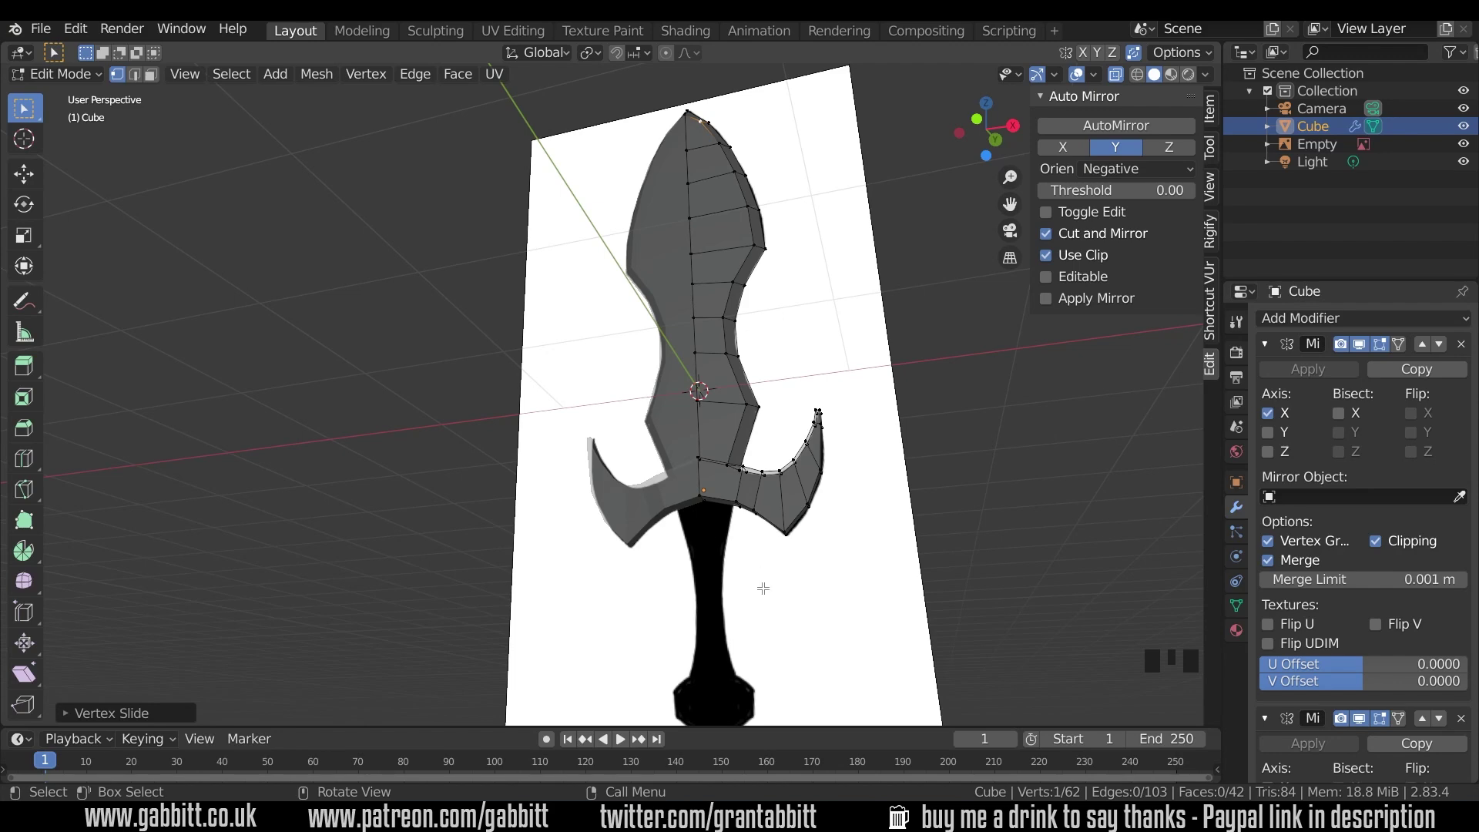
middle_click_drag(763, 587, 724, 323)
scroll(718, 181, "up", 5)
key("3")
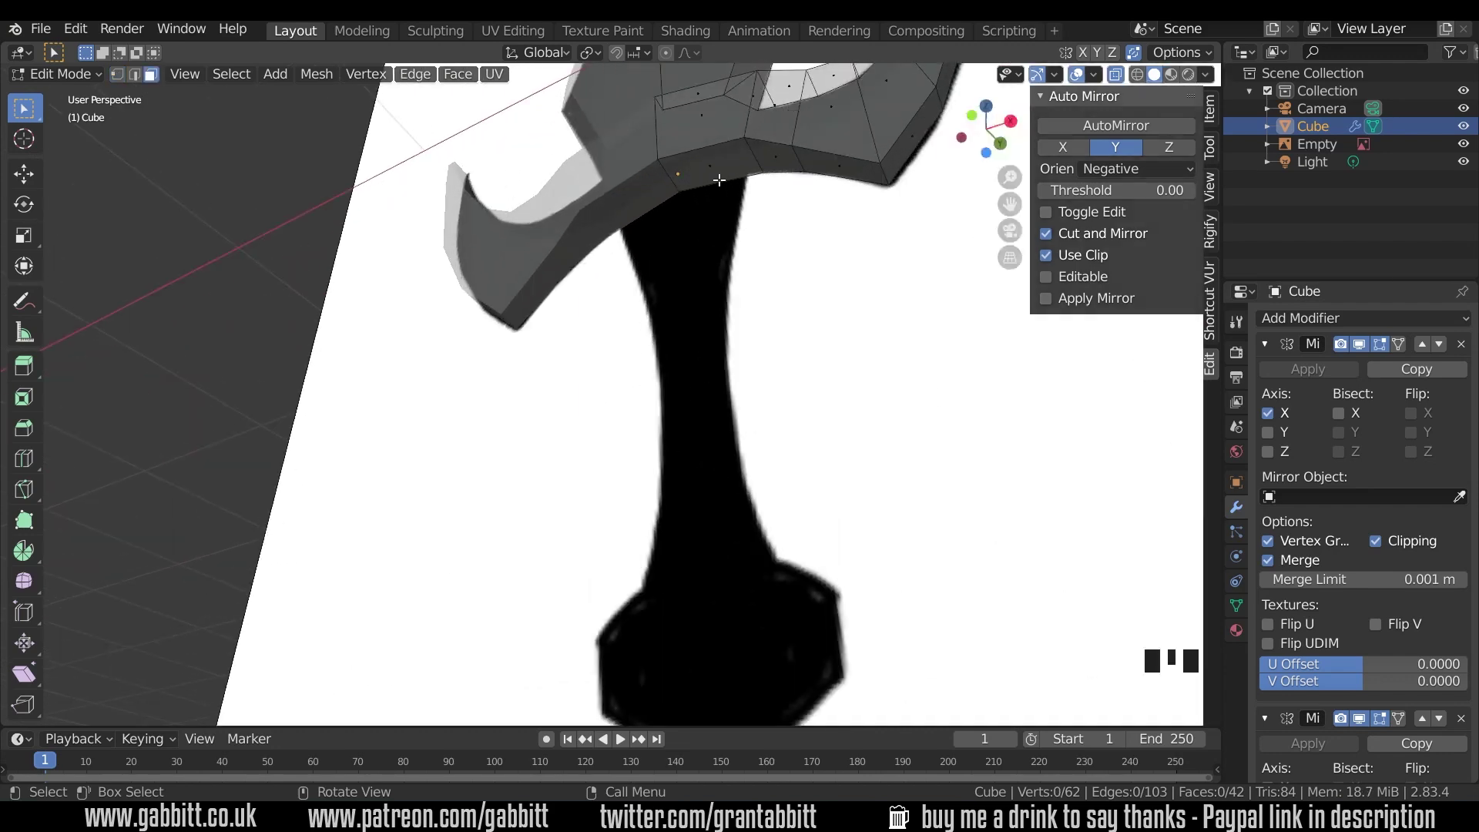
left_click(716, 167)
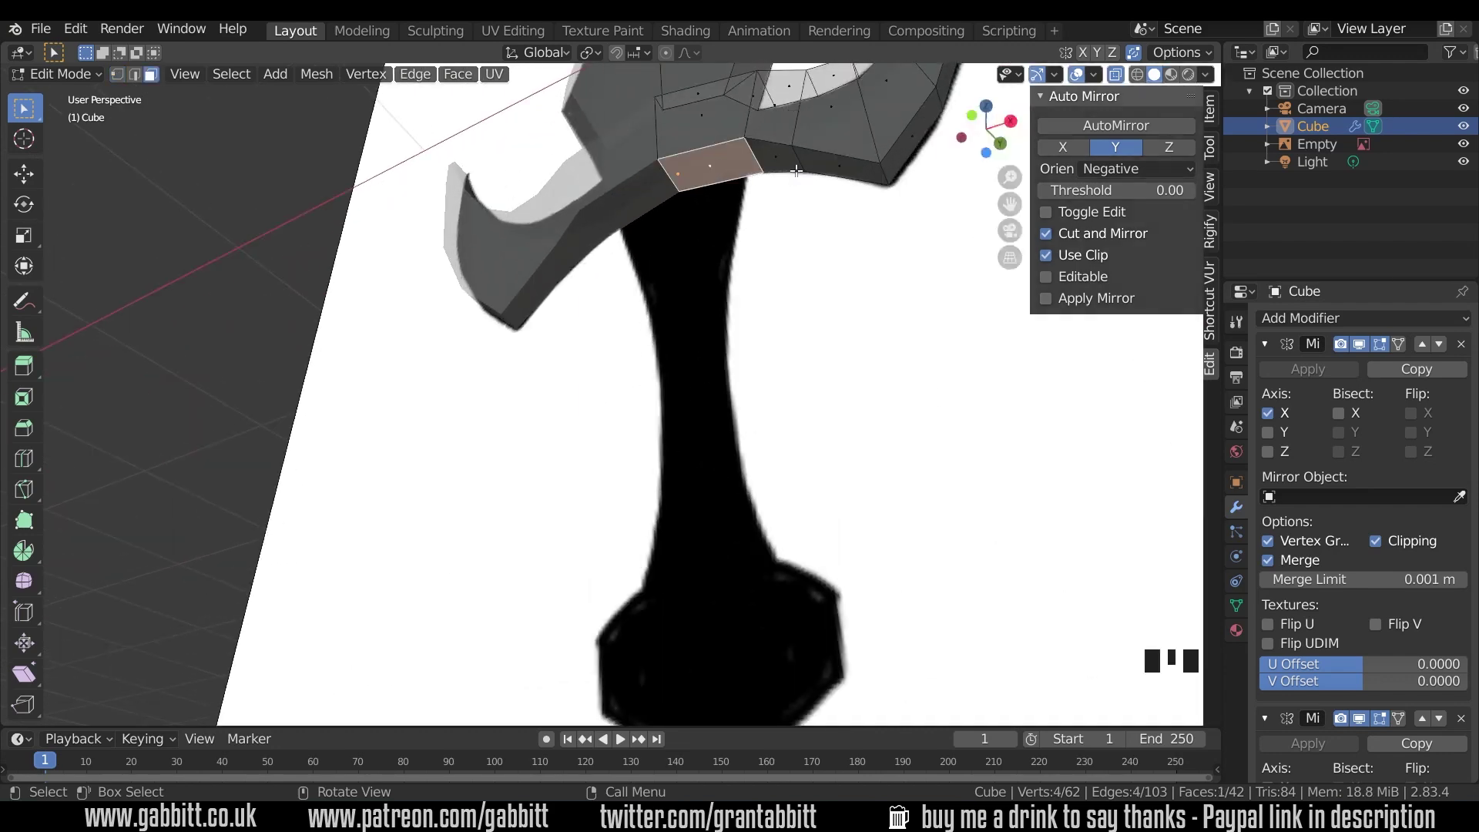
key("i")
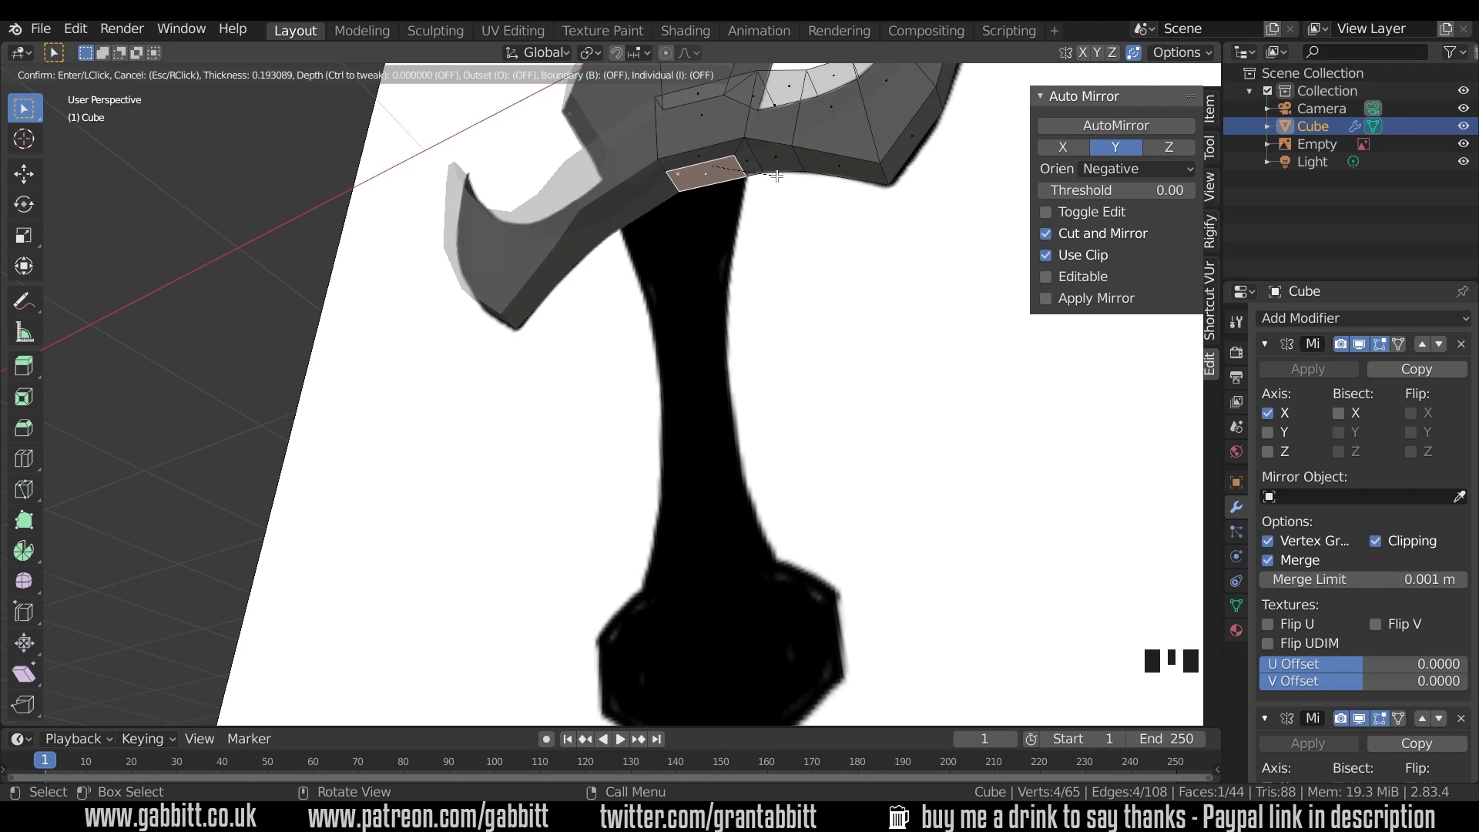
left_click(776, 176)
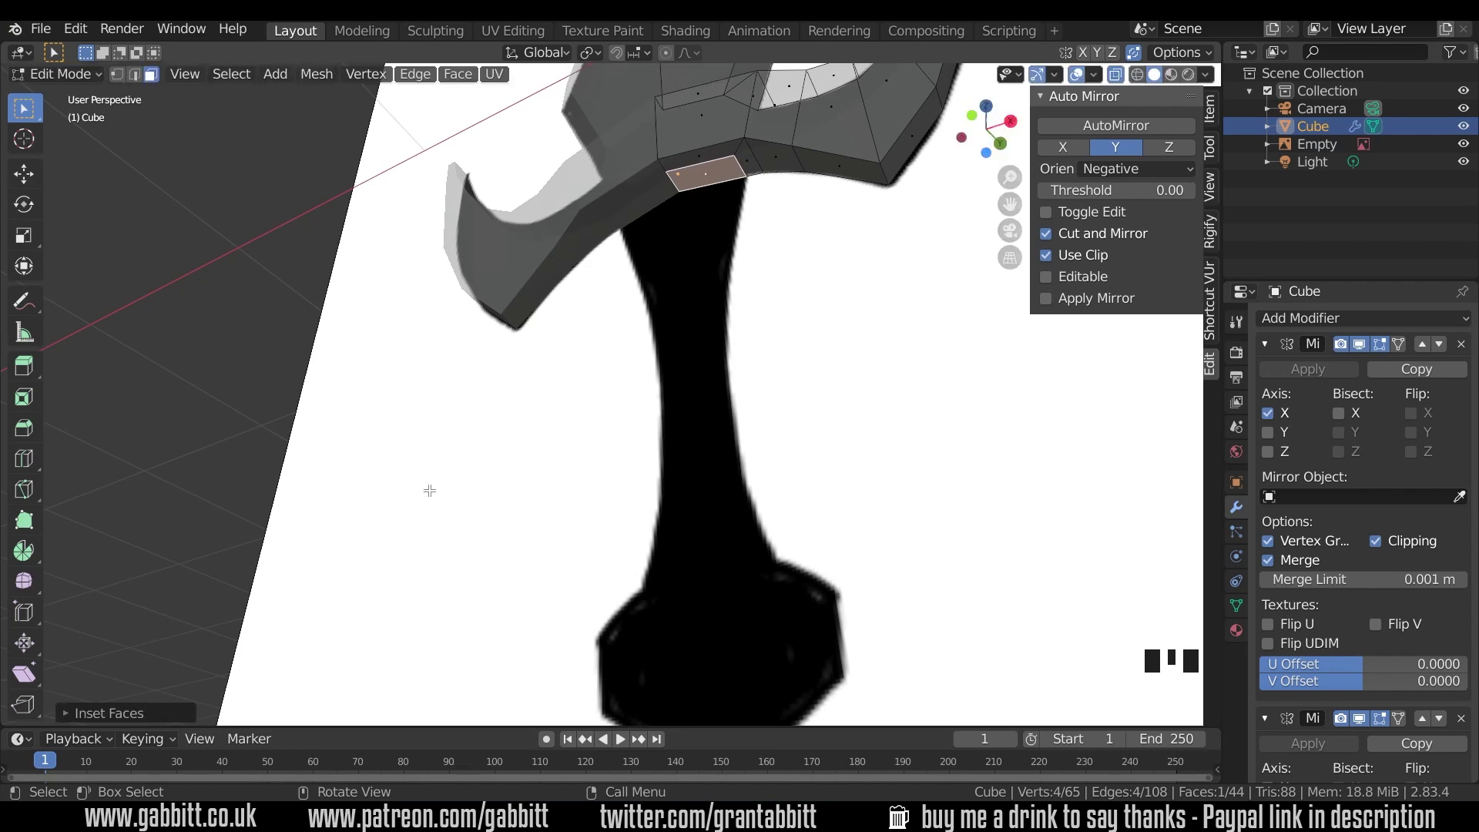
left_click(69, 711)
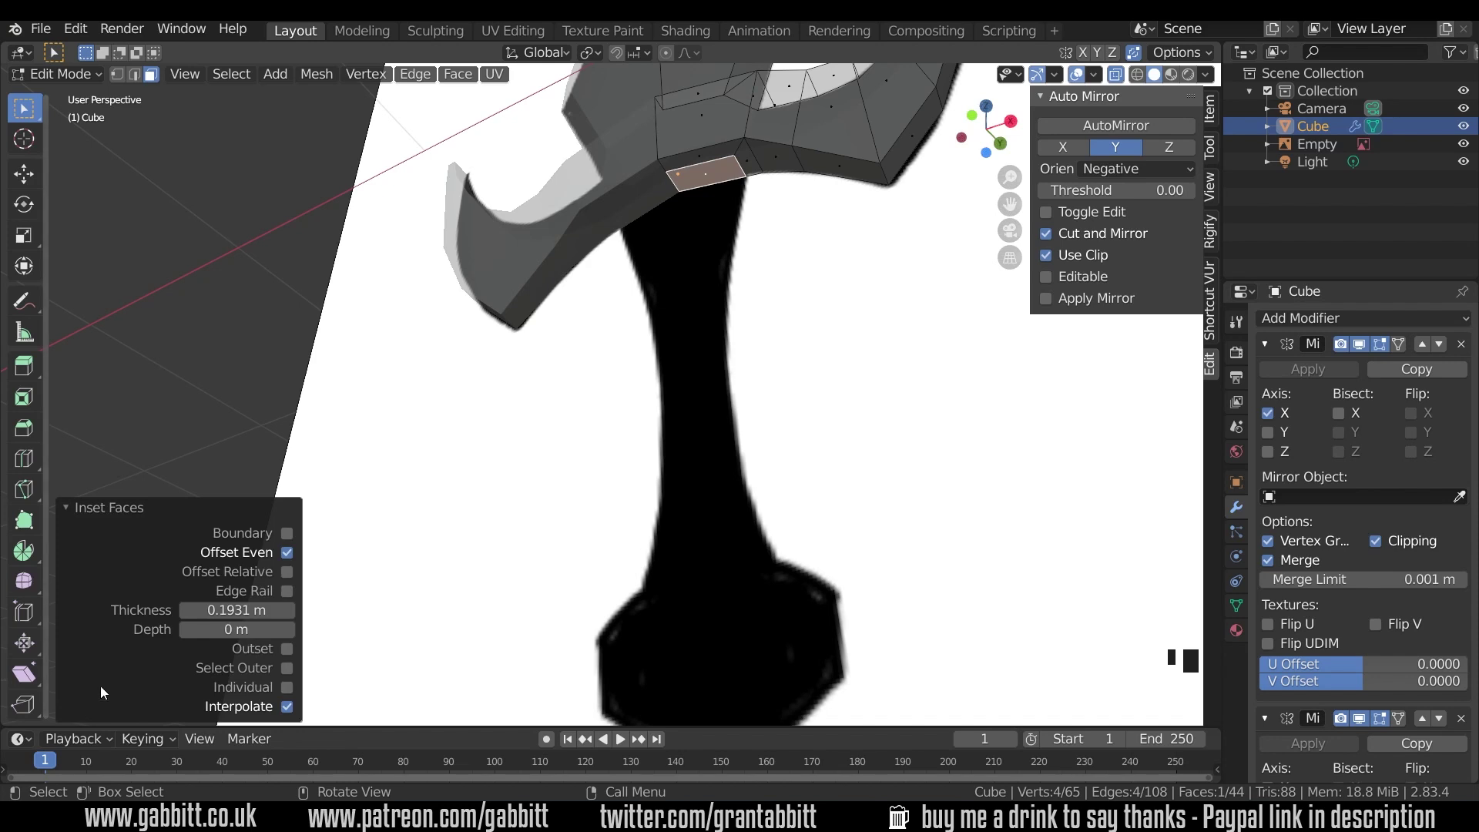
- Extrude the inset face down in two sections to the handle's narrow waist, fitting the ends to the reference outline
key("KP_1")
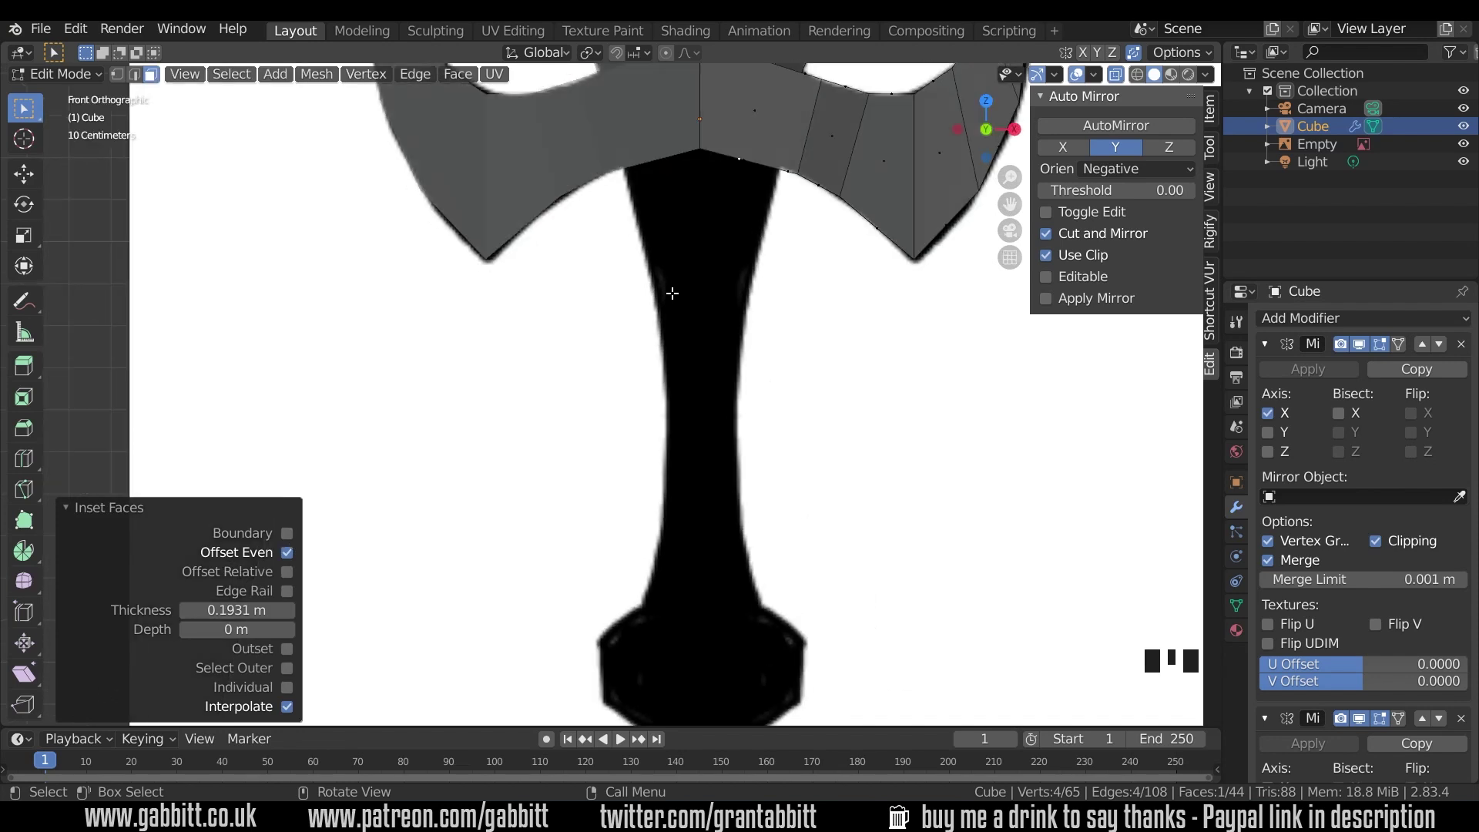
key("e")
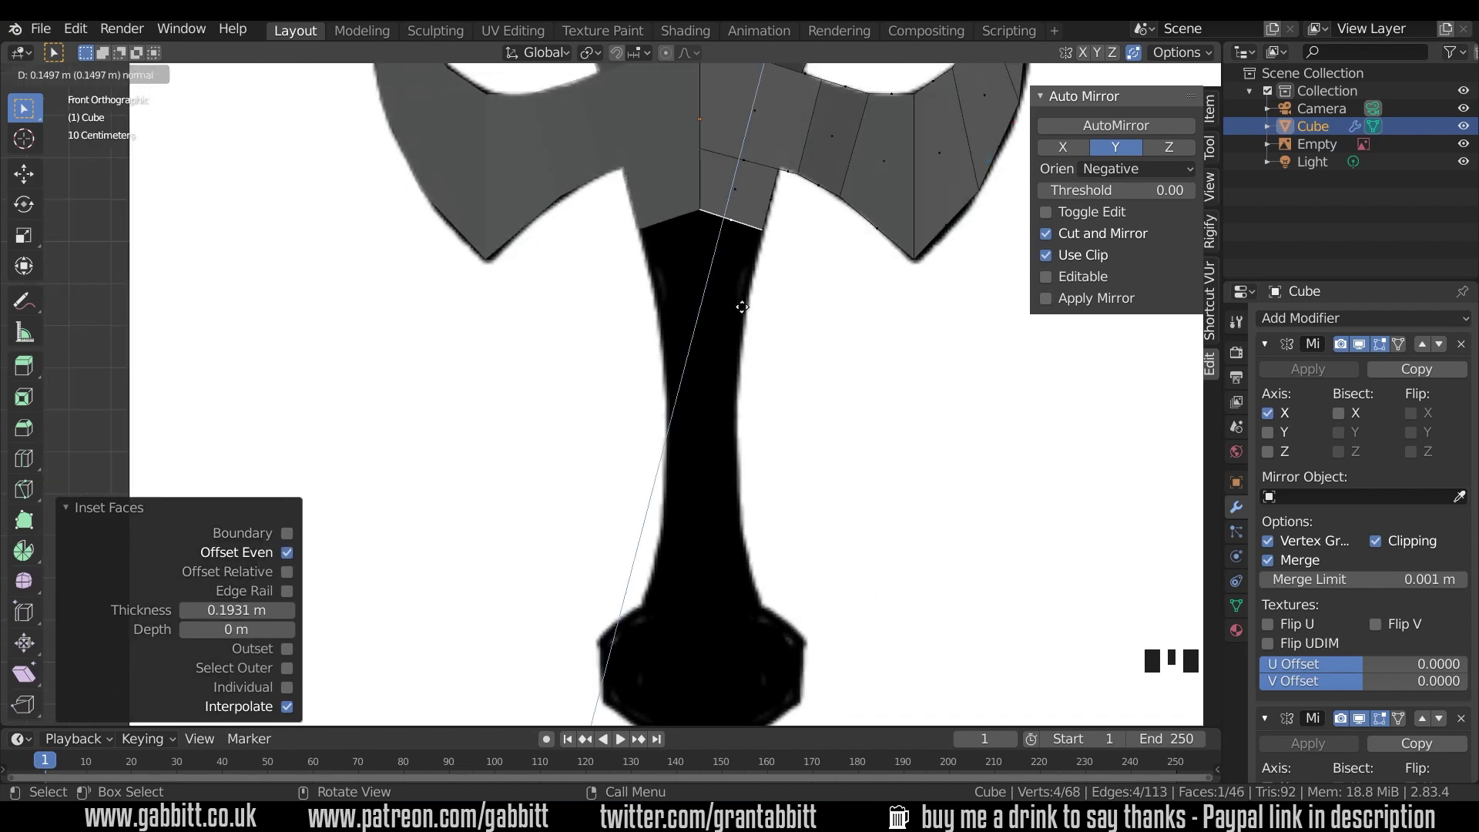
left_click(743, 308)
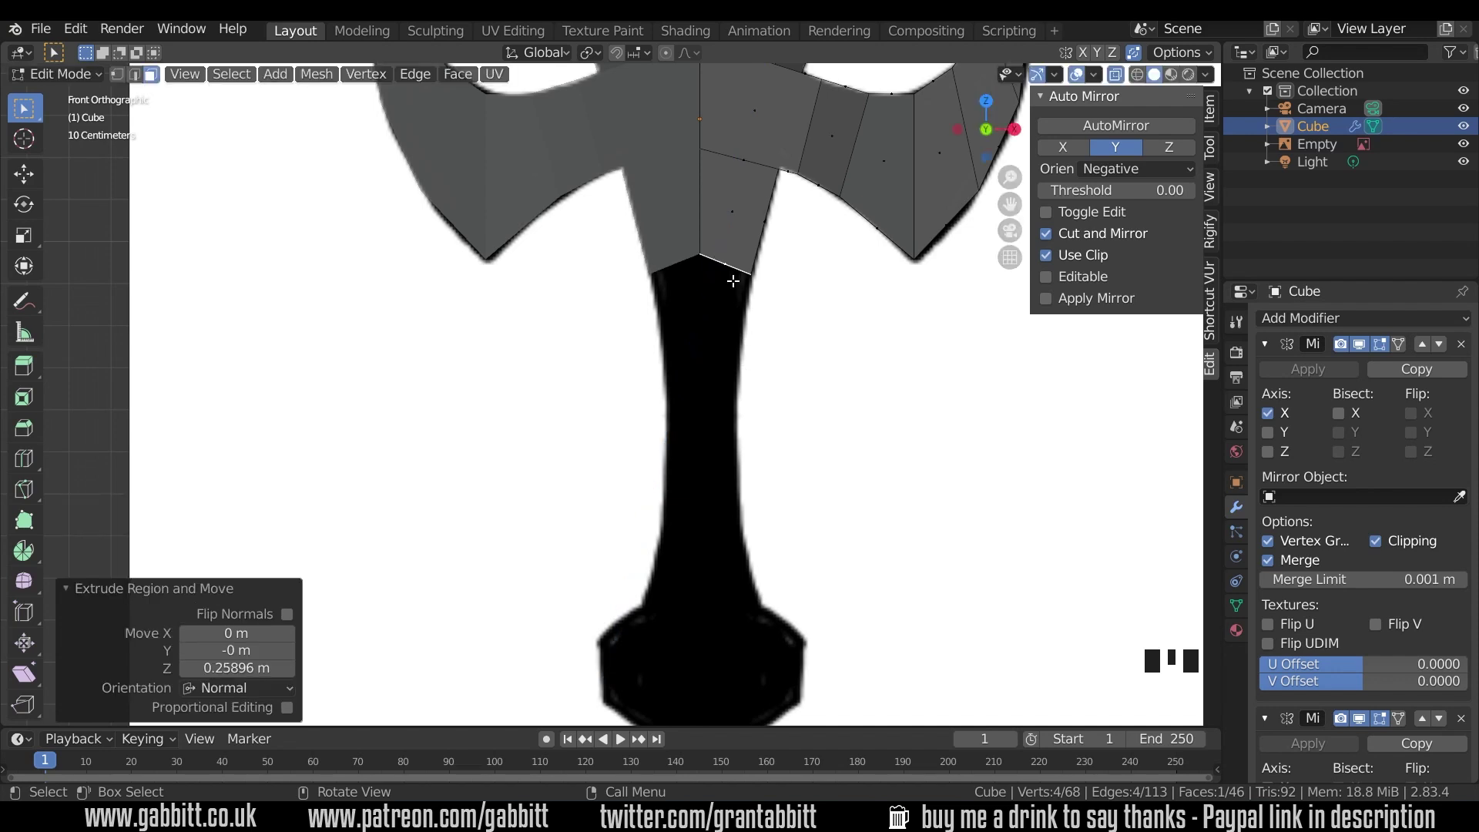
key("e")
left_click(733, 373)
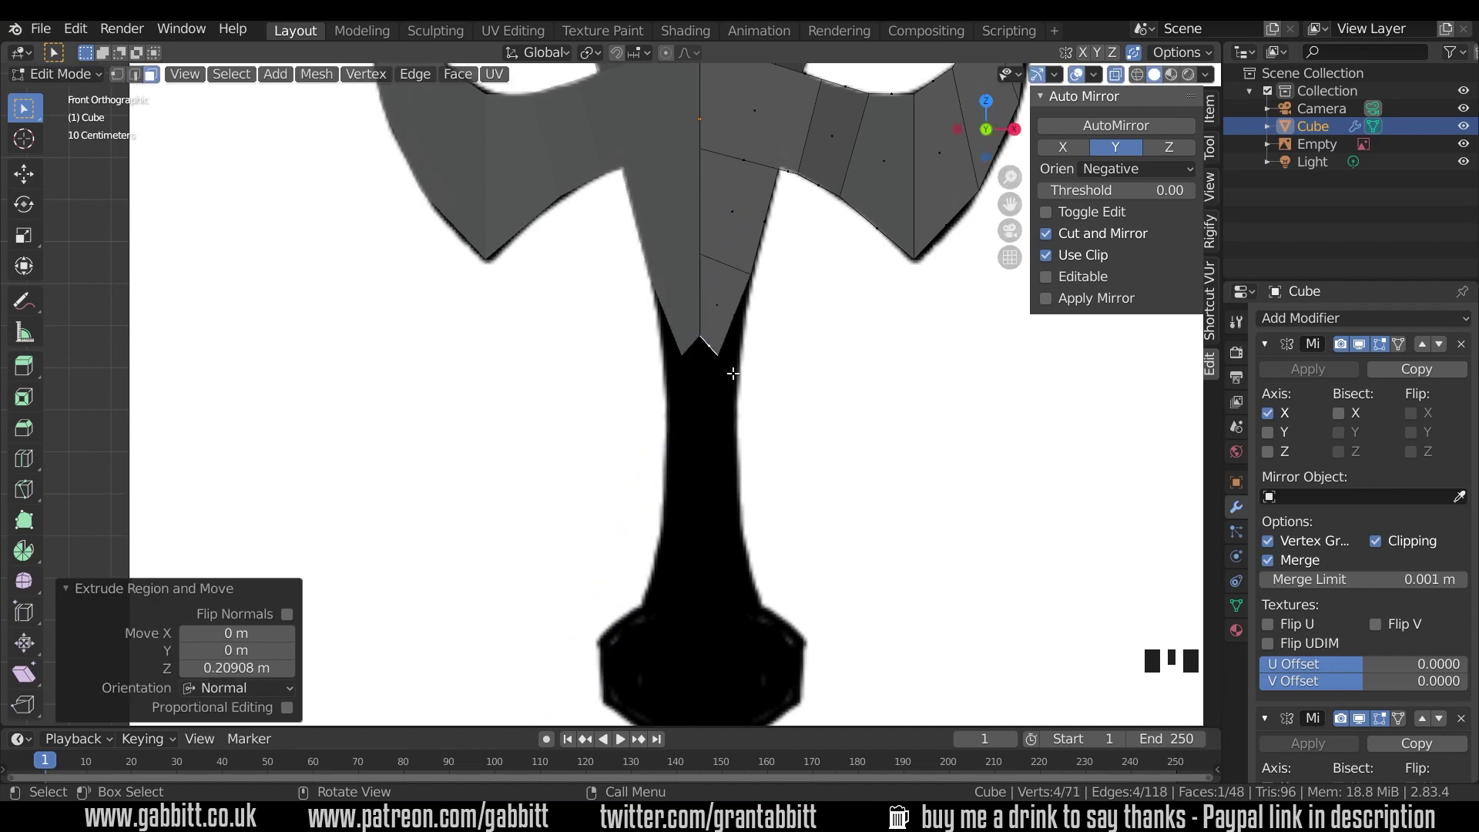
key("1")
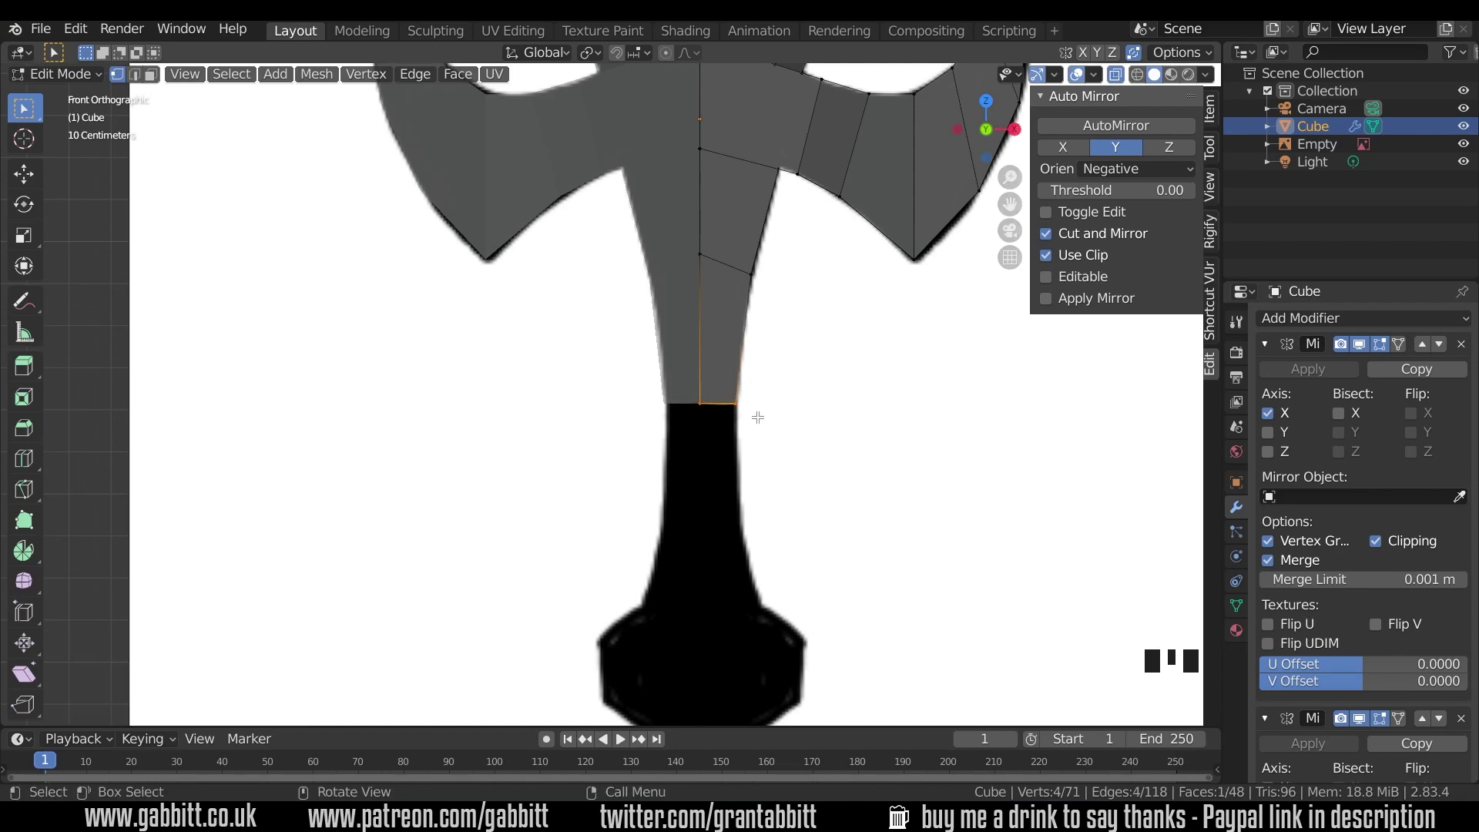
- Extrude the handle from its waist down to the top of the pommel, moving the outer vertices onto the flared outline
key("e")
left_click(733, 516)
key("g")
left_click(724, 501)
middle_click_drag(724, 501, 716, 482)
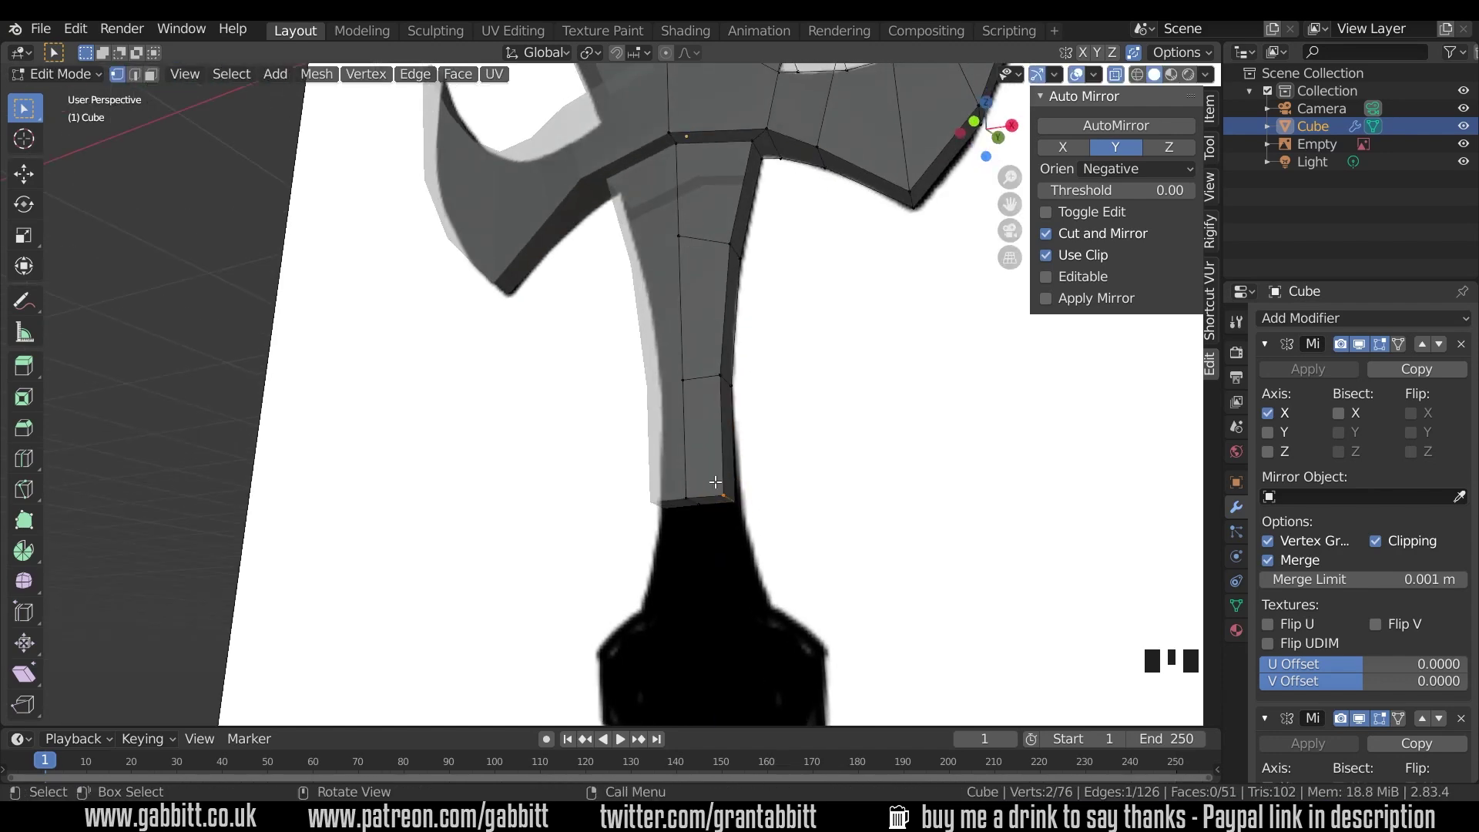
key("KP_1")
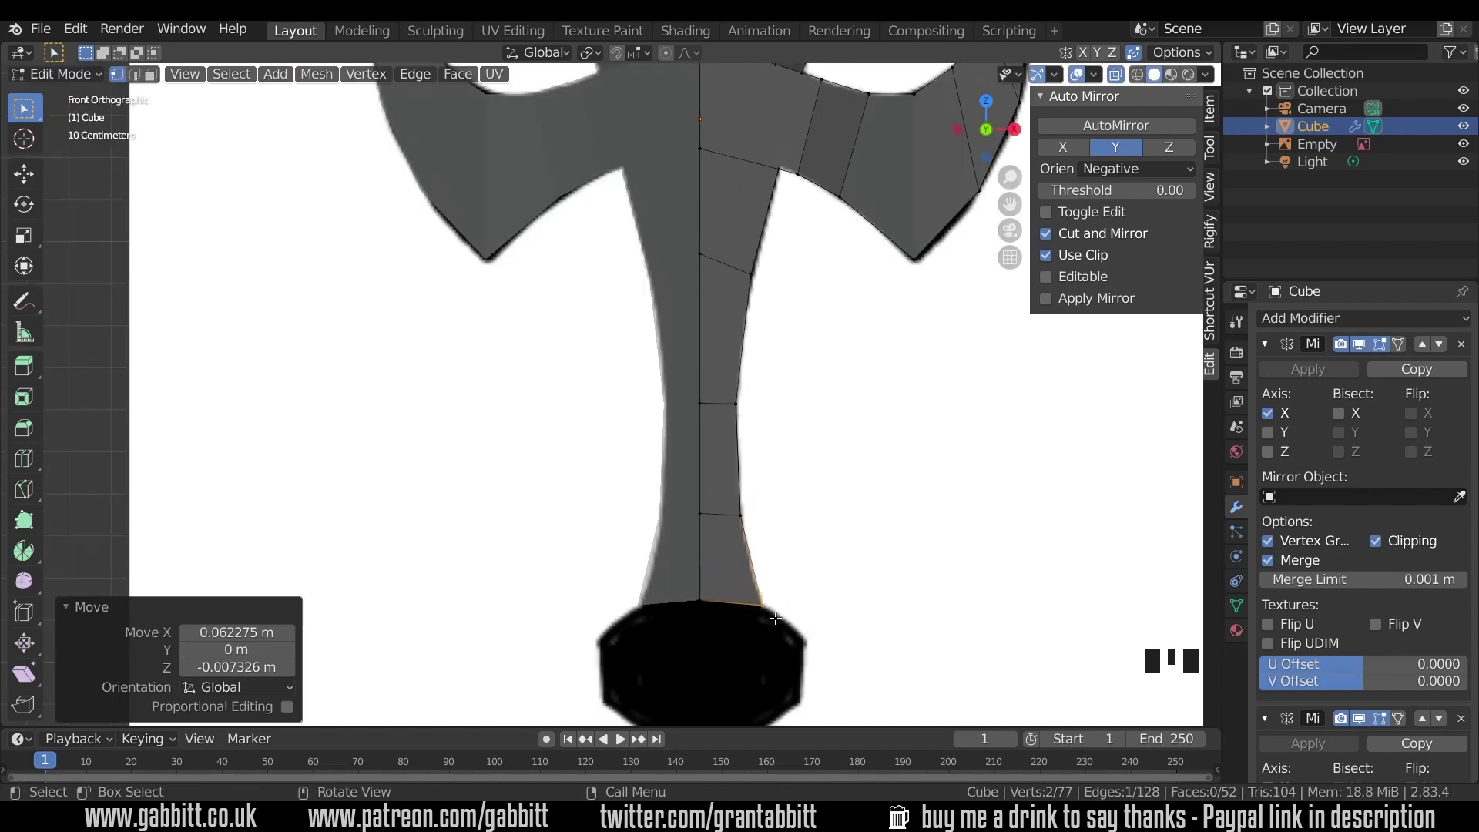
- Extrude the handle's bottom face down to the pommel's upper corner and move its outer vertices about 0.115 m outward along X
key("ctrl+KP_Add")
middle_click_drag(775, 619, 746, 494, "shift")
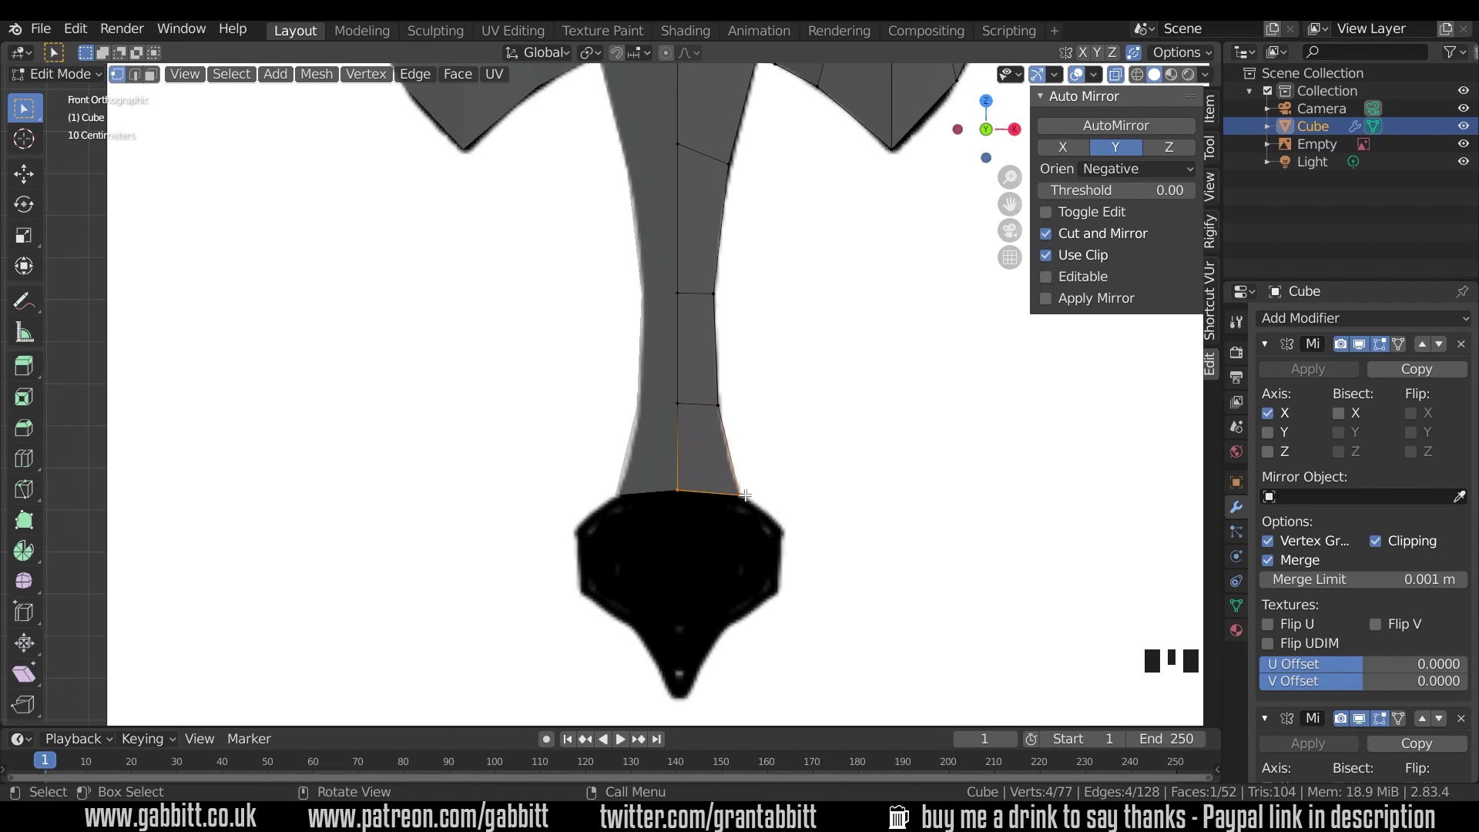
key("e")
left_click(751, 530)
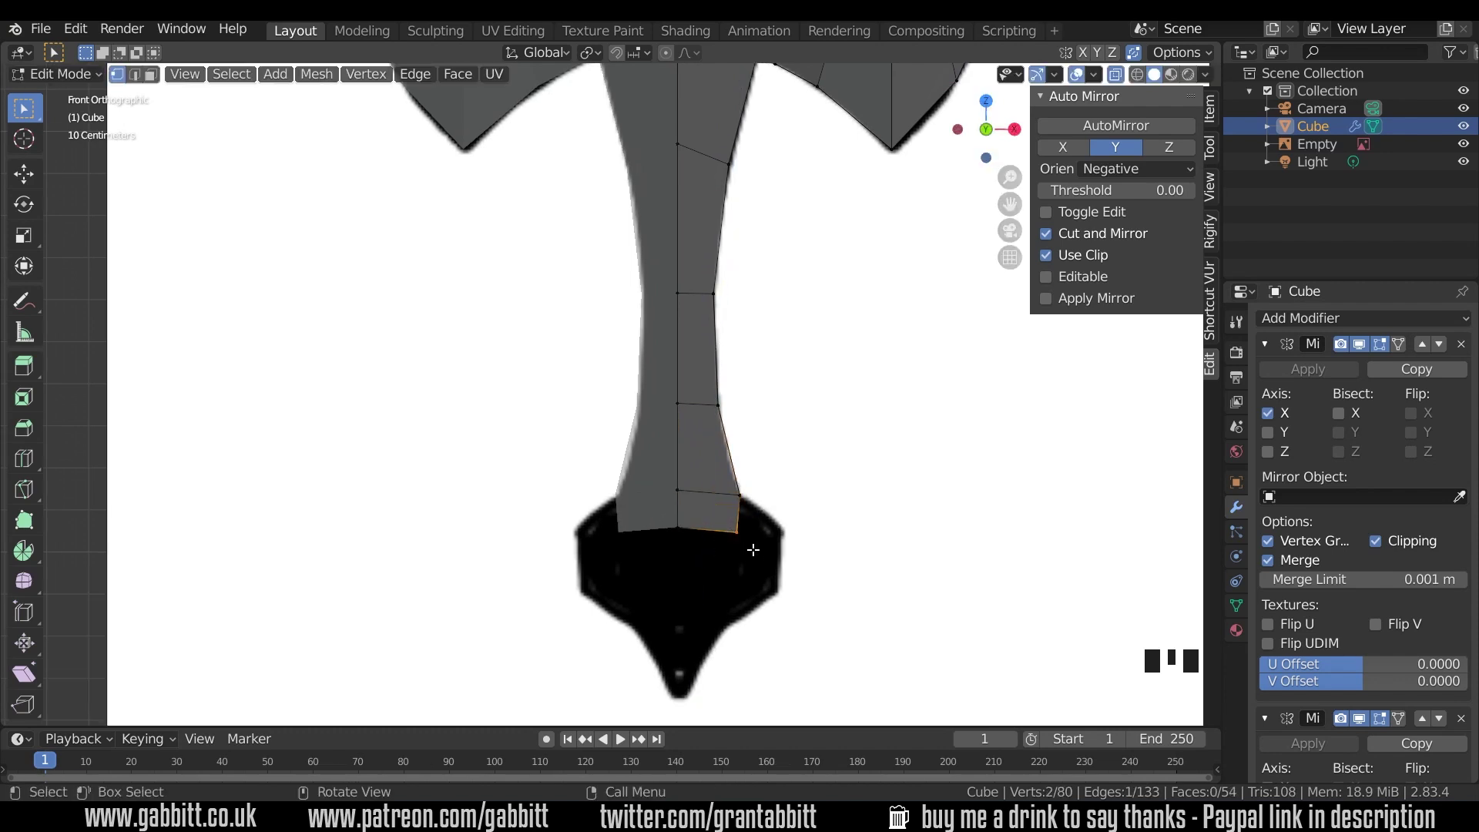
key("g")
key("x")
left_click(798, 548)
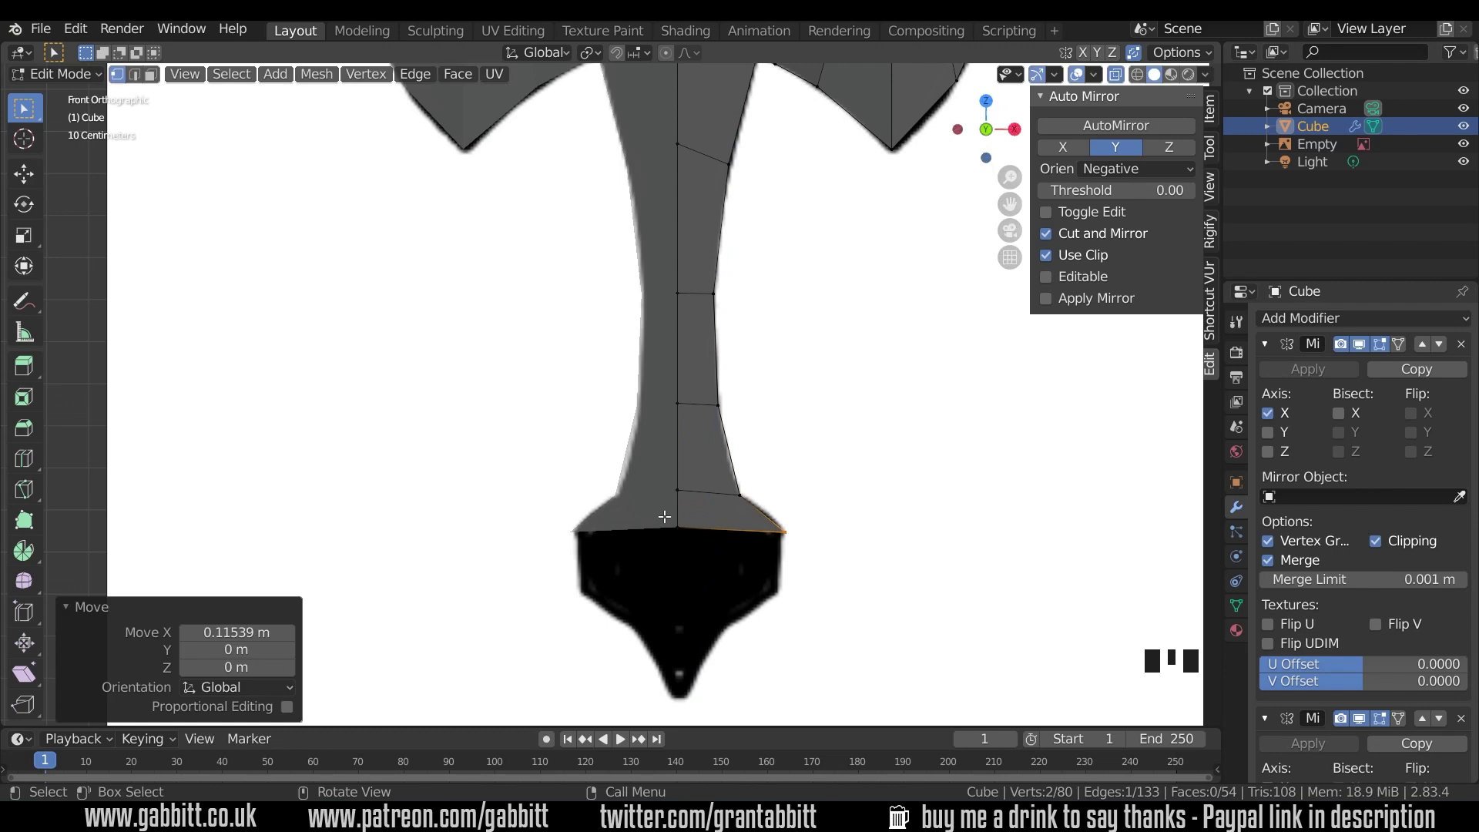
- Extrude the bottom face down about 0.148 m to form the pommel's straight-sided section
left_click_drag(661, 515, 805, 557)
key("e")
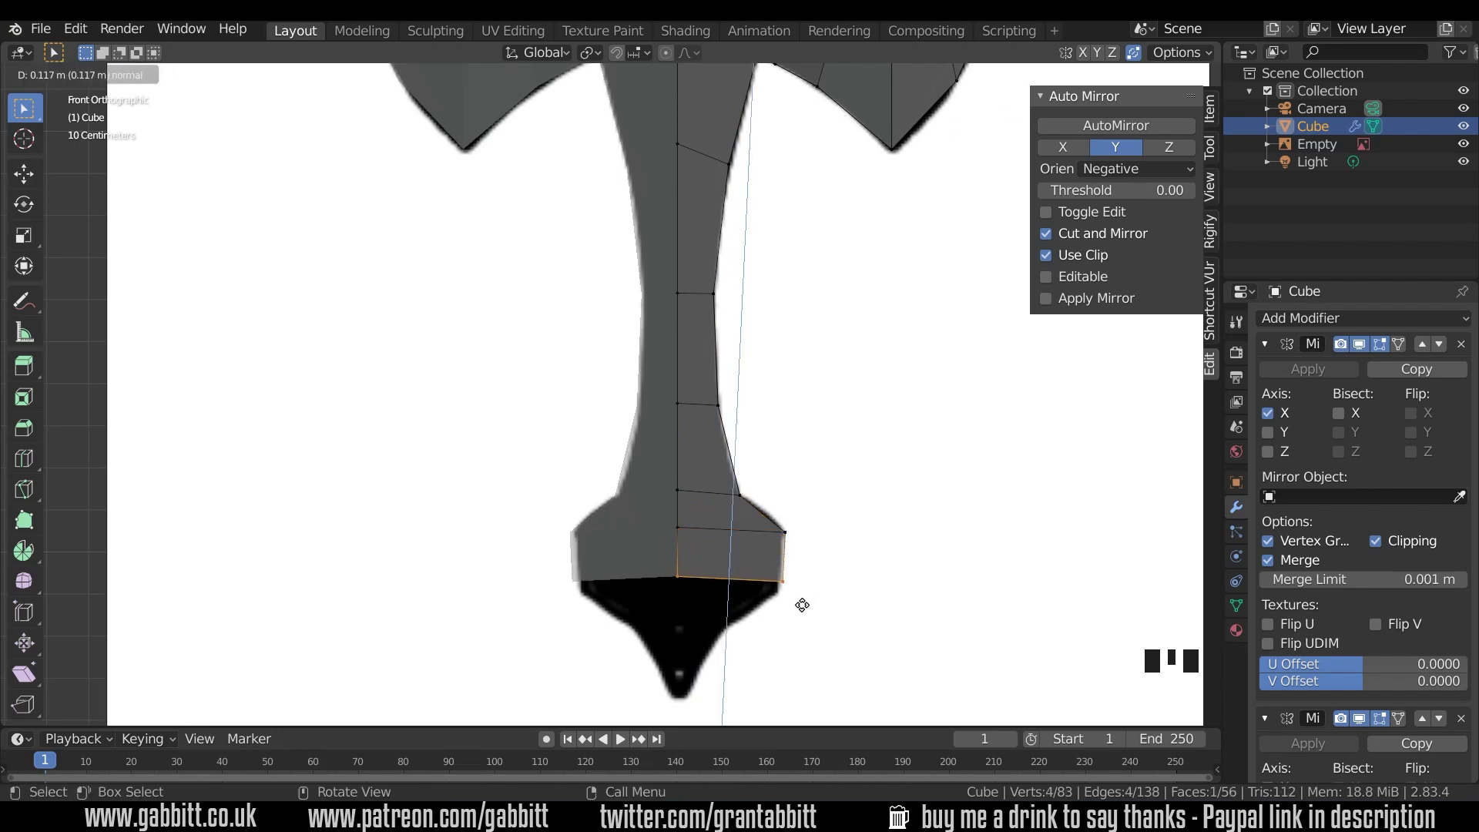
left_click(803, 607)
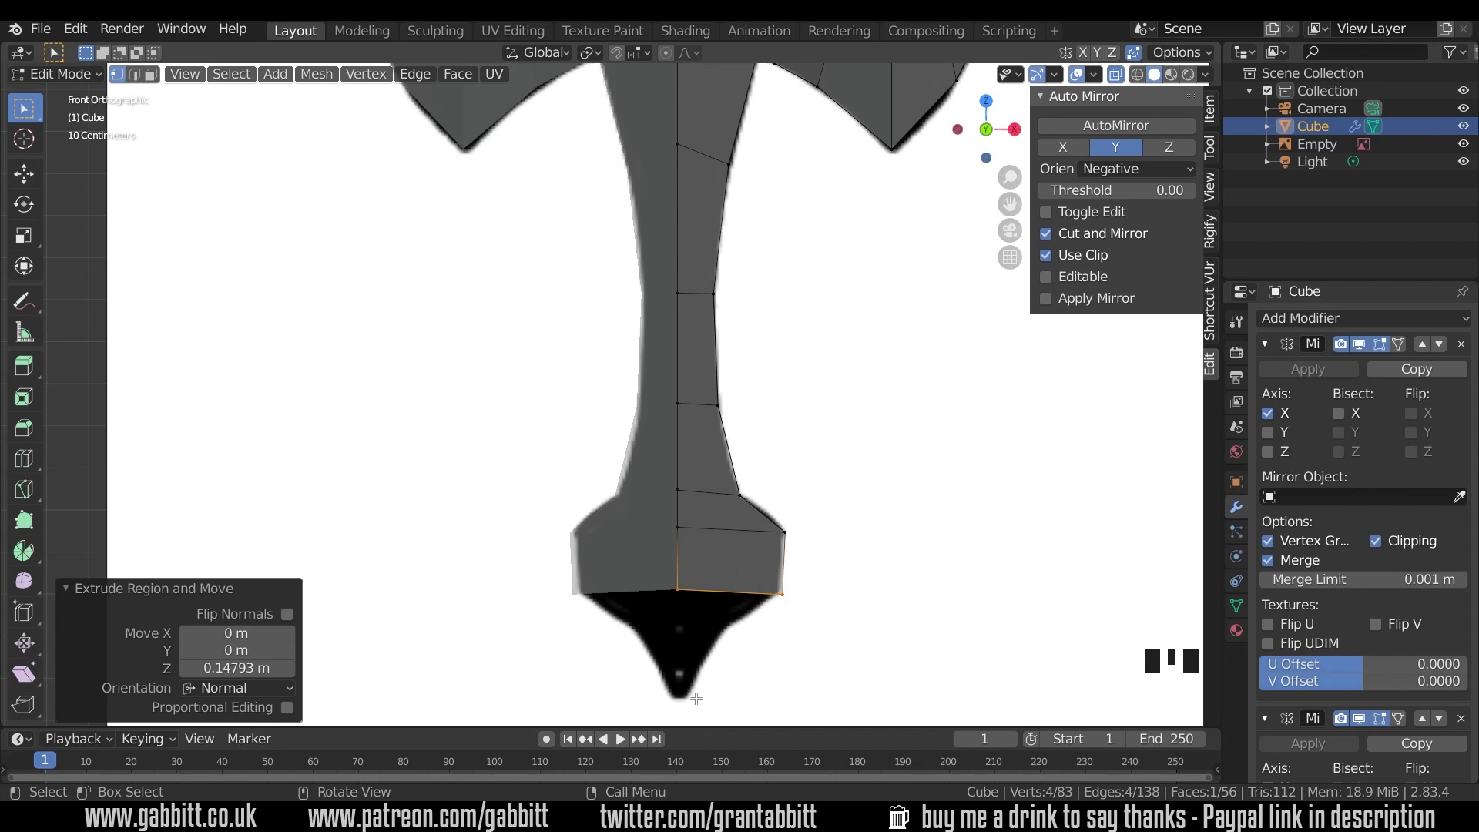
- Extrude the pommel down about 0.092 m and move the outer vertices about 0.132 m inward onto the tapered outline
key("e")
left_click(730, 631)
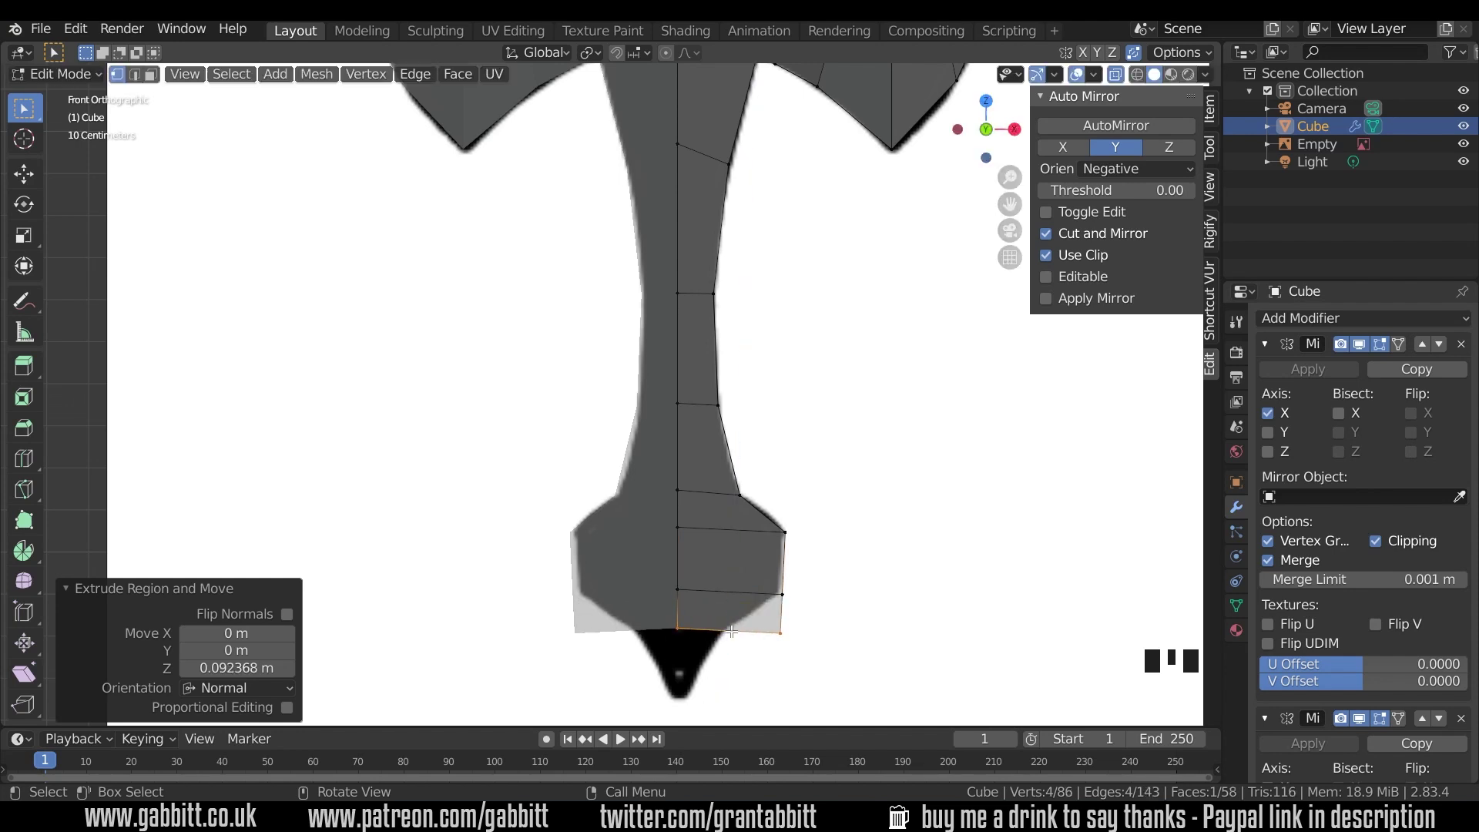
left_click_drag(750, 615, 813, 657)
key("g")
left_click(668, 624)
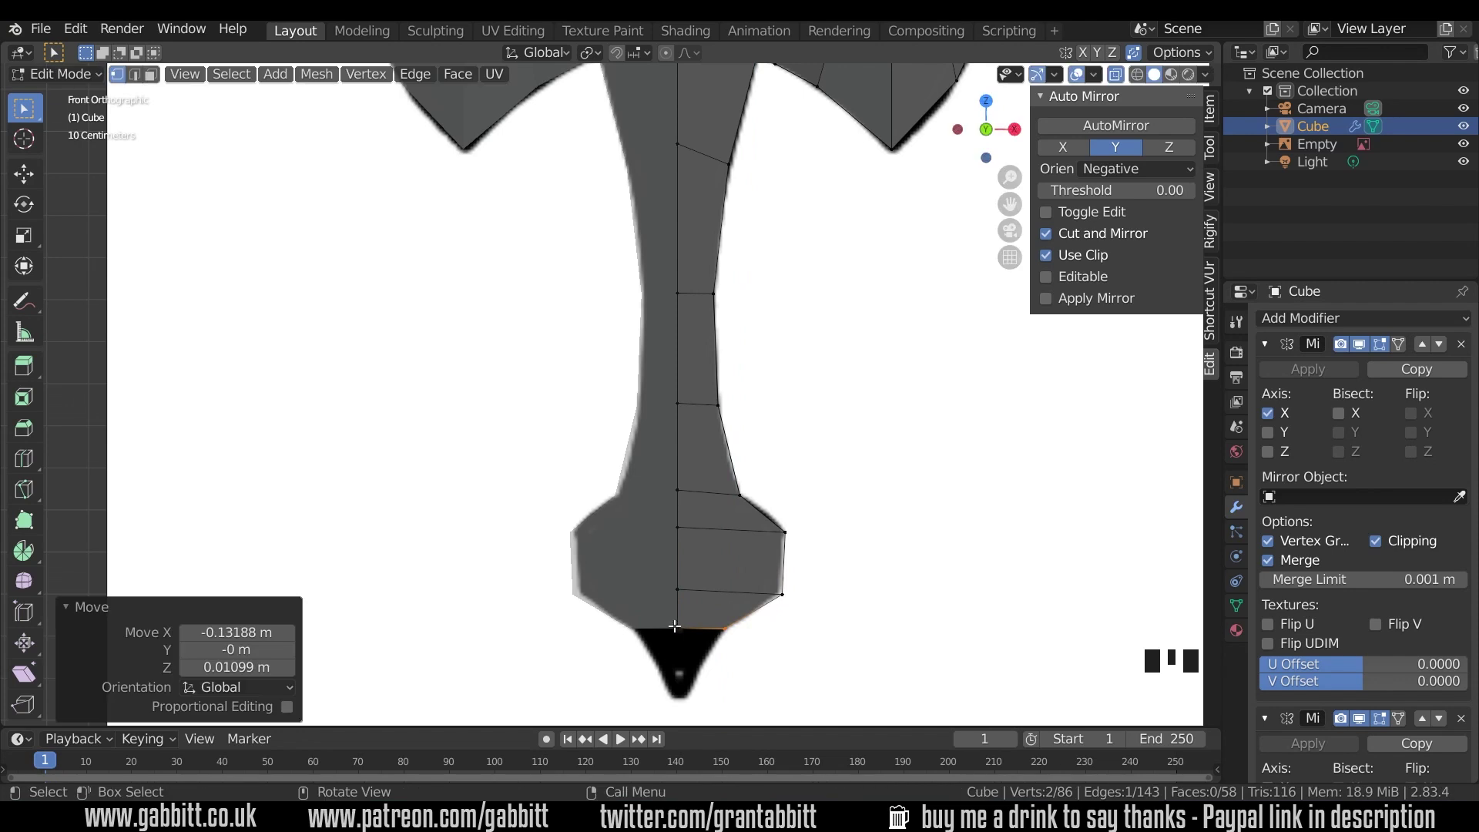
- Extrude the bottom face down to the pommel's tip and move its outer vertices in about 0.09 m to form the point
left_click_drag(664, 614, 743, 649)
key("e")
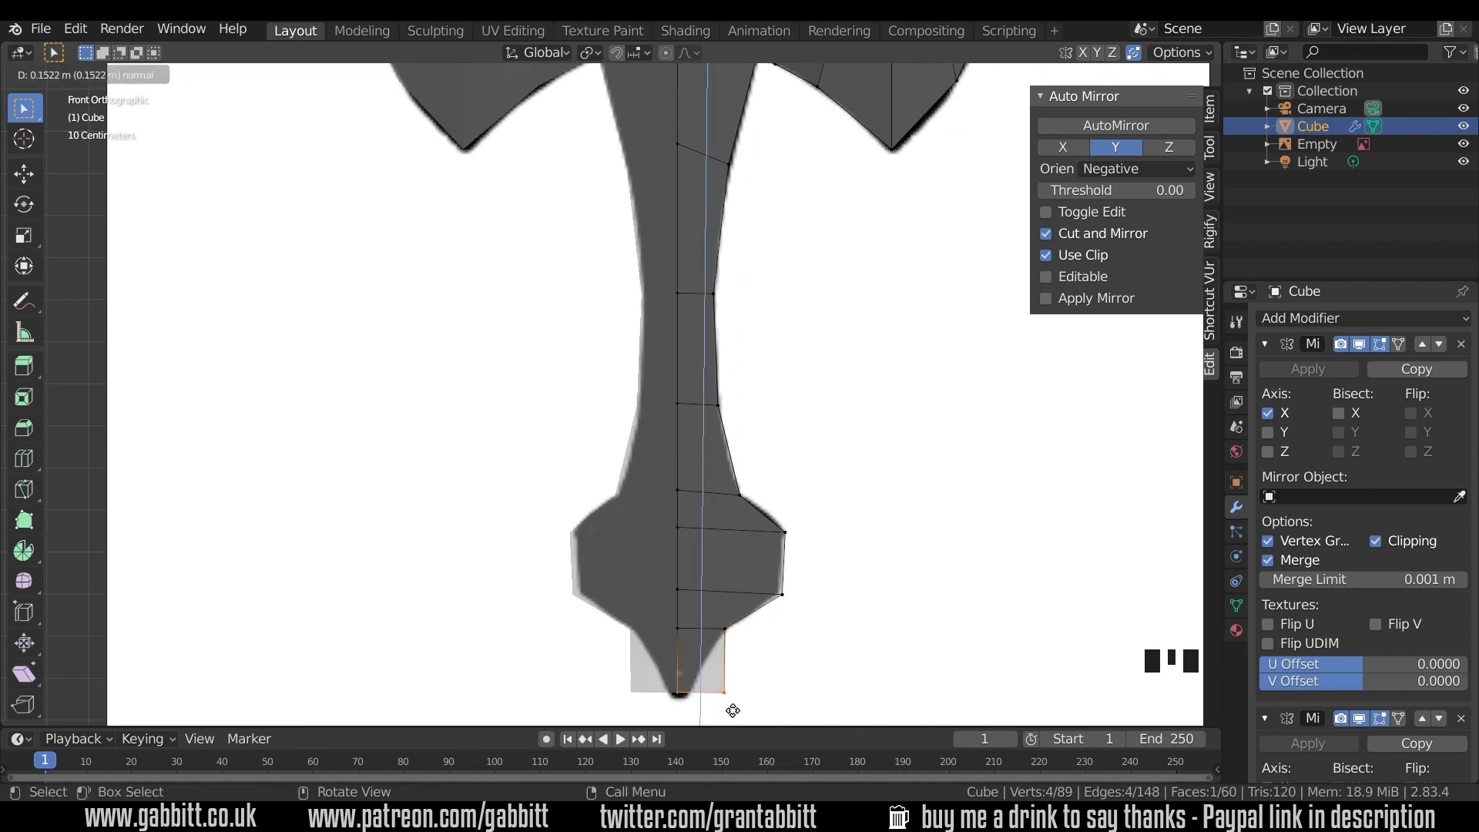
left_click(722, 702)
key("g")
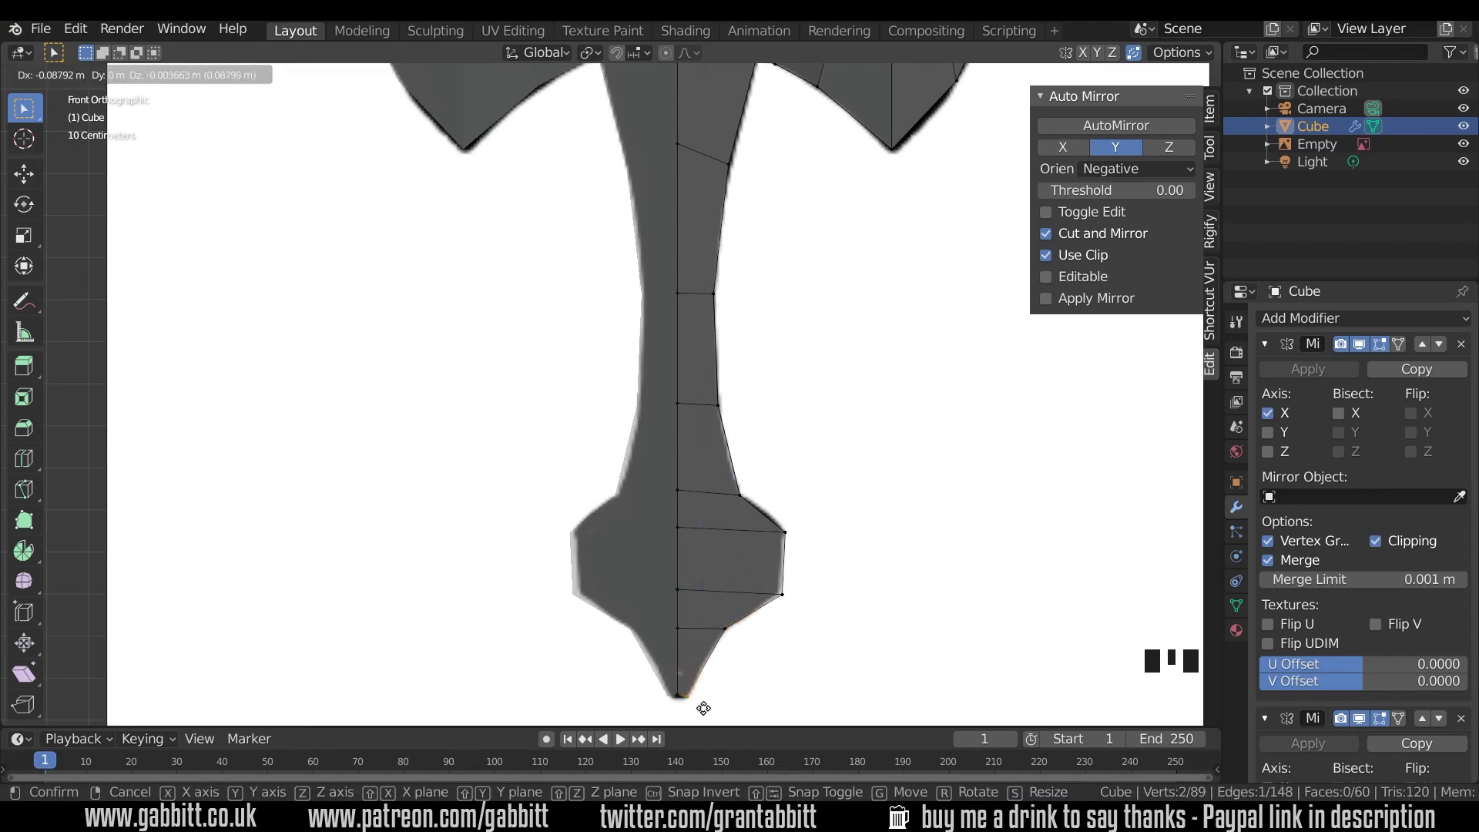
left_click(701, 704)
- Select the front centre line from the crossguard's underside to the pommel tip and move it about 0.026 m forward along Y
middle_click_drag(879, 521, 758, 451)
scroll(747, 530, "down", 4)
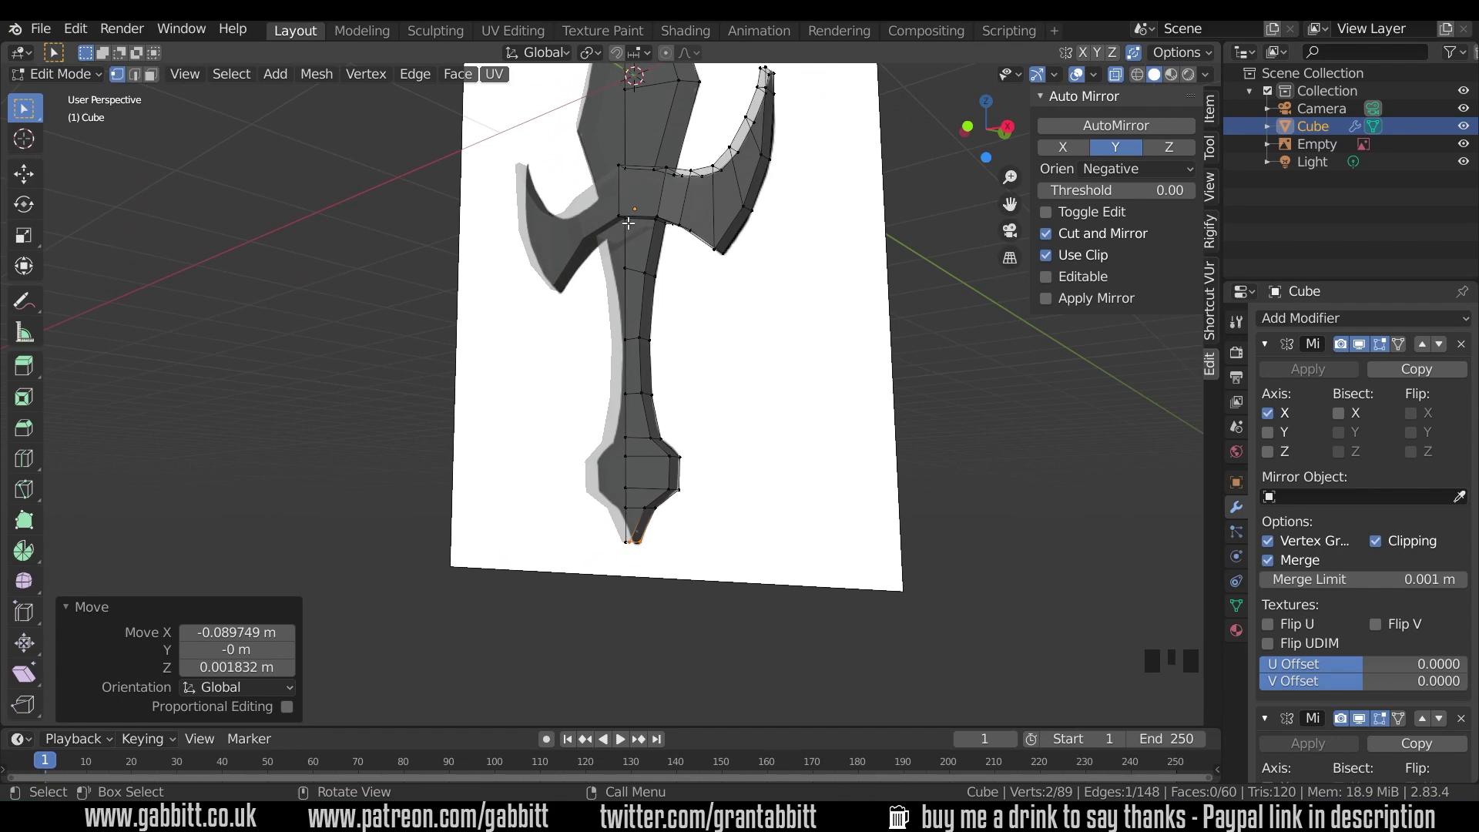
left_click(625, 222)
key("ctrl+z")
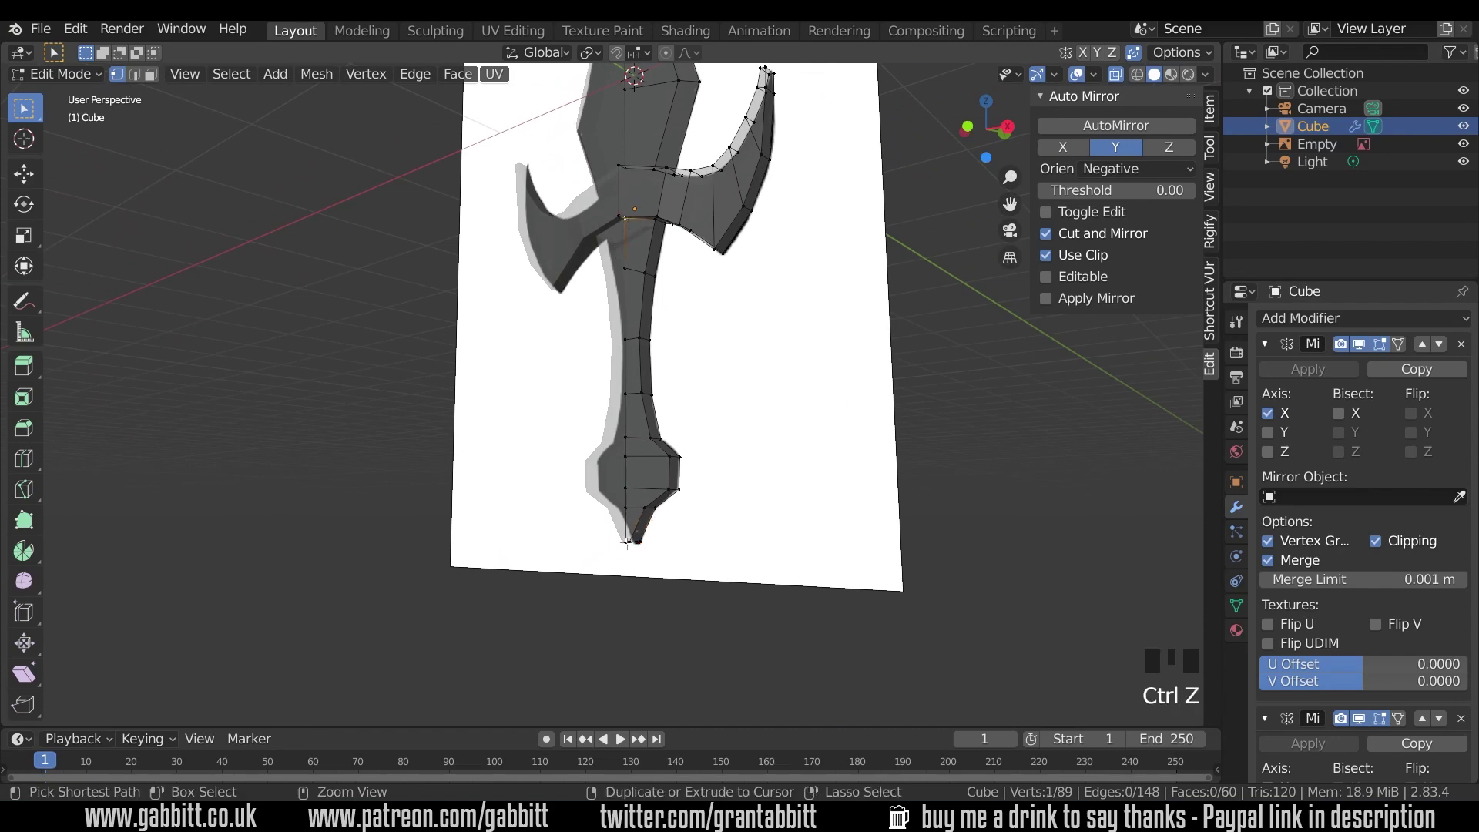
left_click(628, 542, "ctrl")
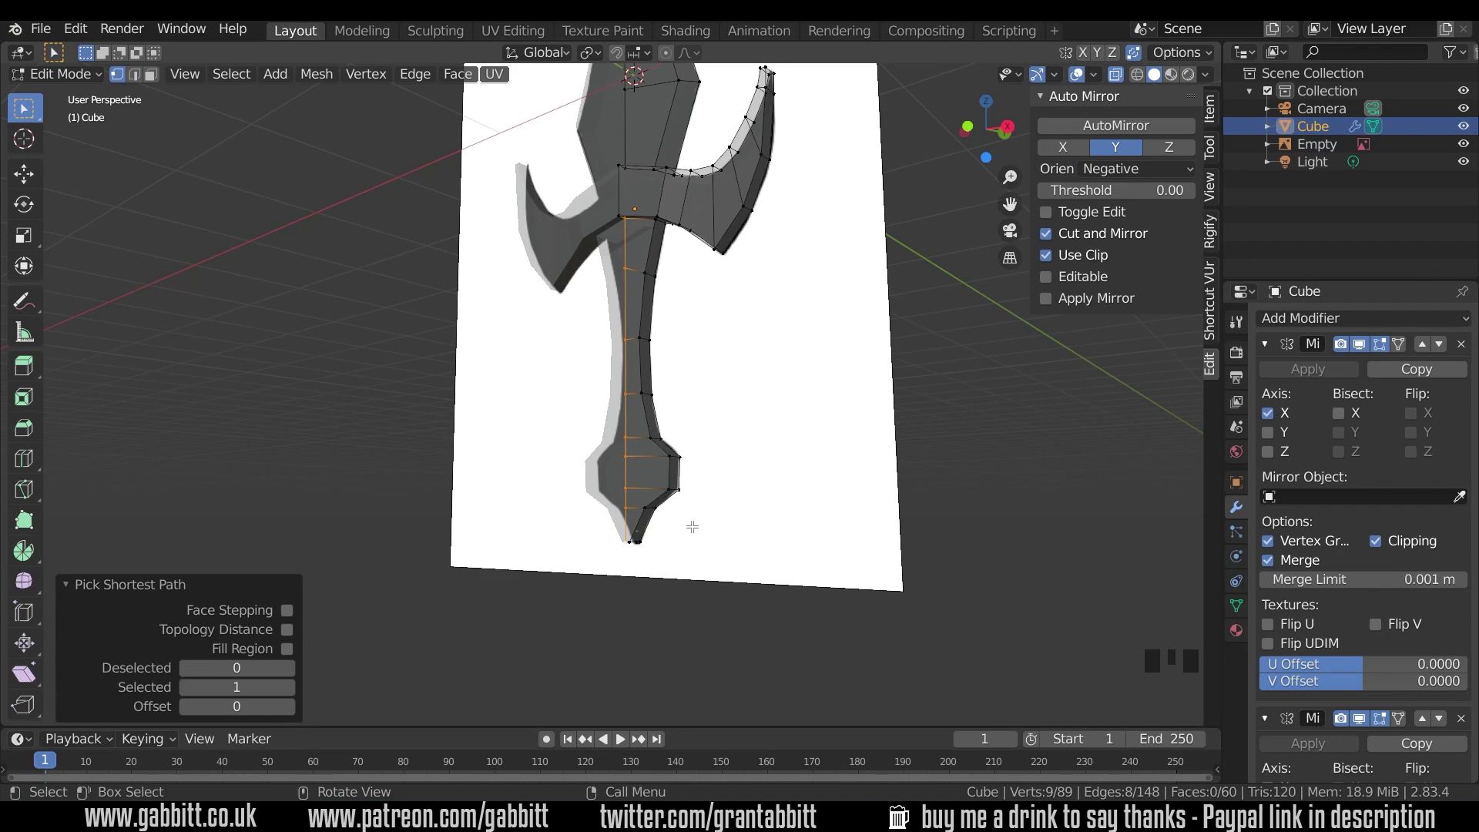
key("g")
key("y")
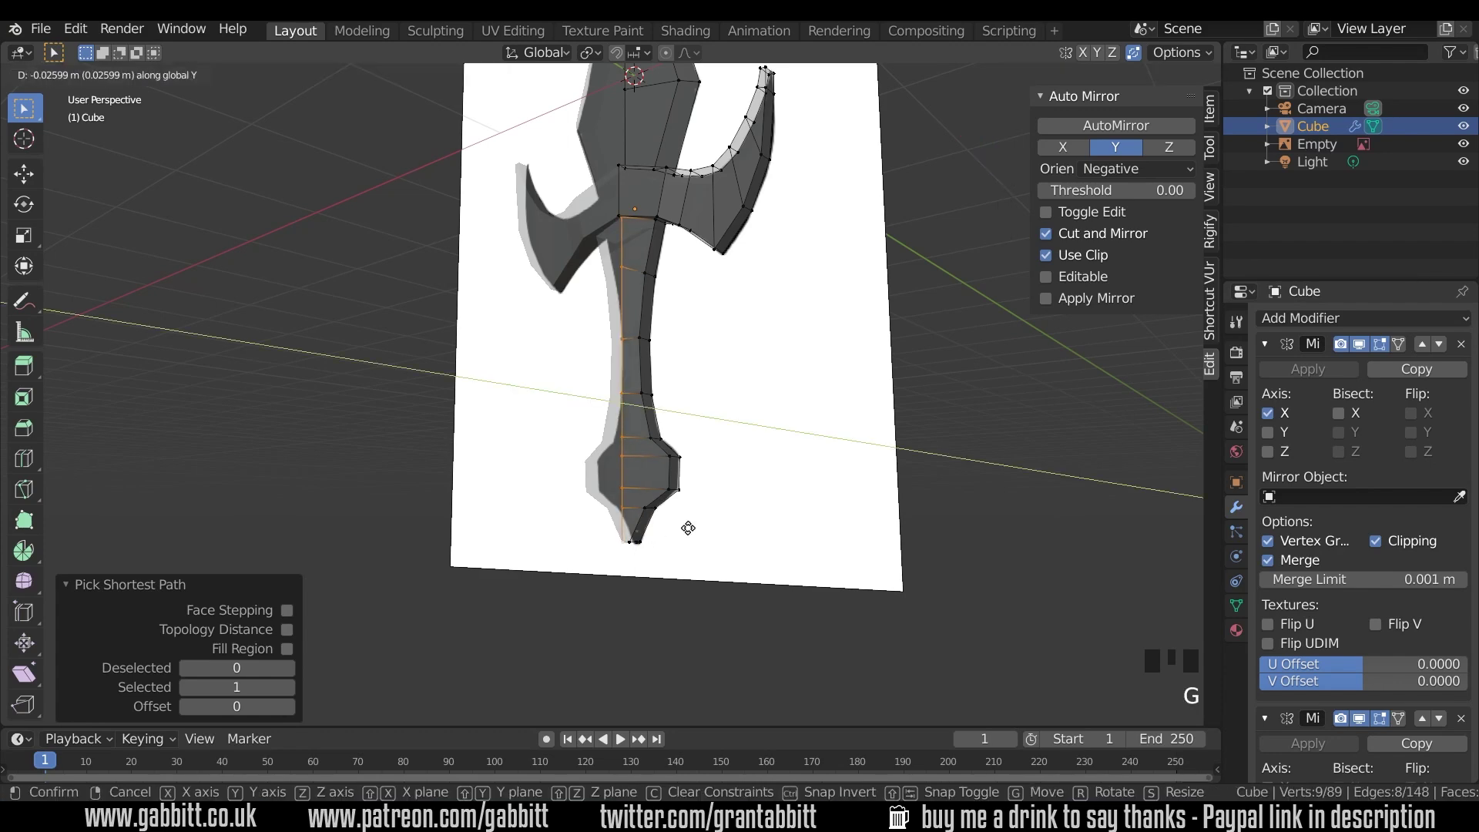
left_click(688, 528)
- Select the upper and lower front centre vertices of the crossguard and move them slightly forward along Y
middle_click_drag(645, 291, 577, 273)
scroll(623, 198, "up", 3)
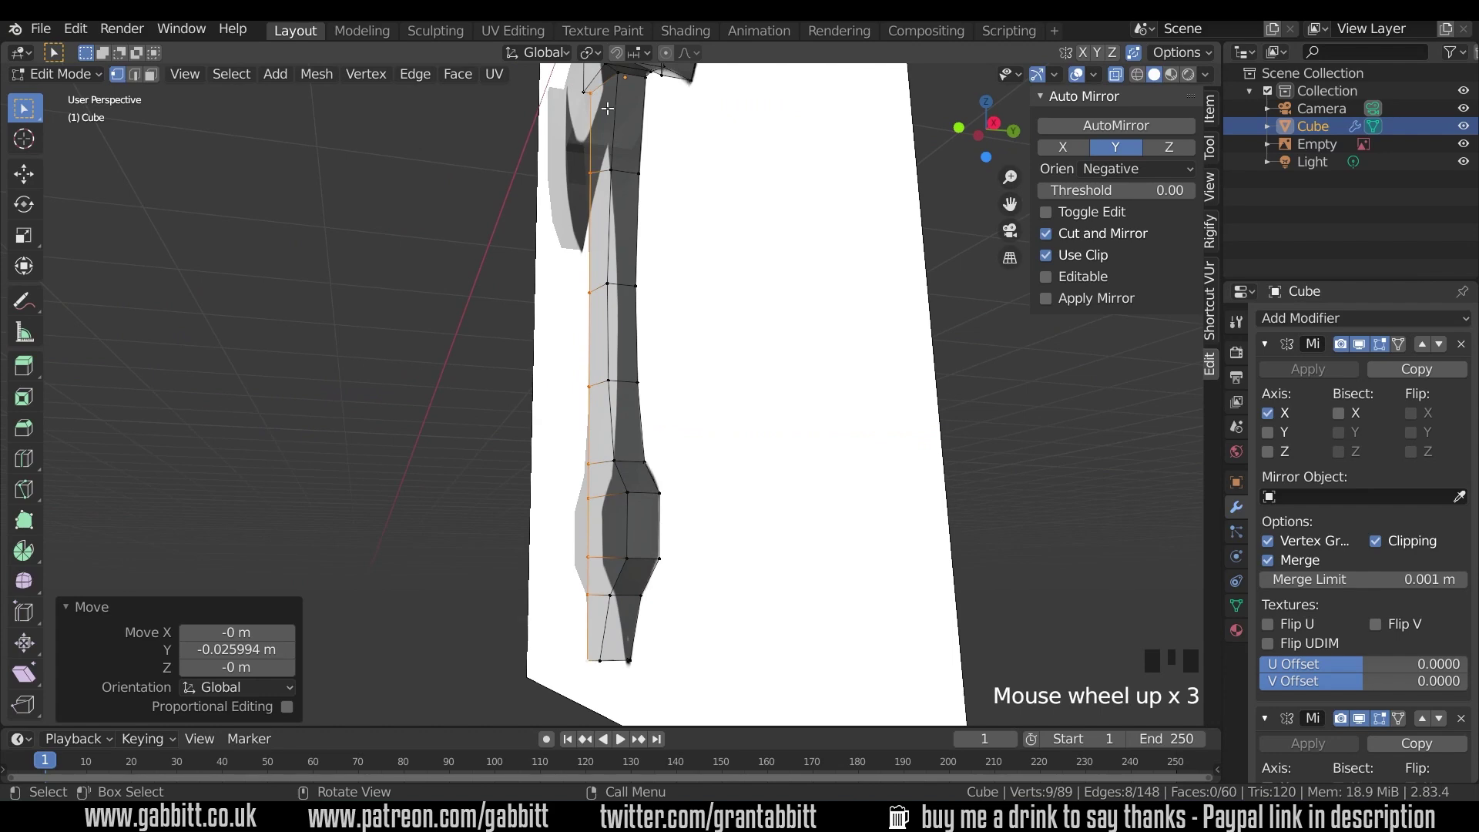
middle_click_drag(608, 109, 621, 226, "shift")
scroll(617, 208, "down", 3)
left_click(596, 228)
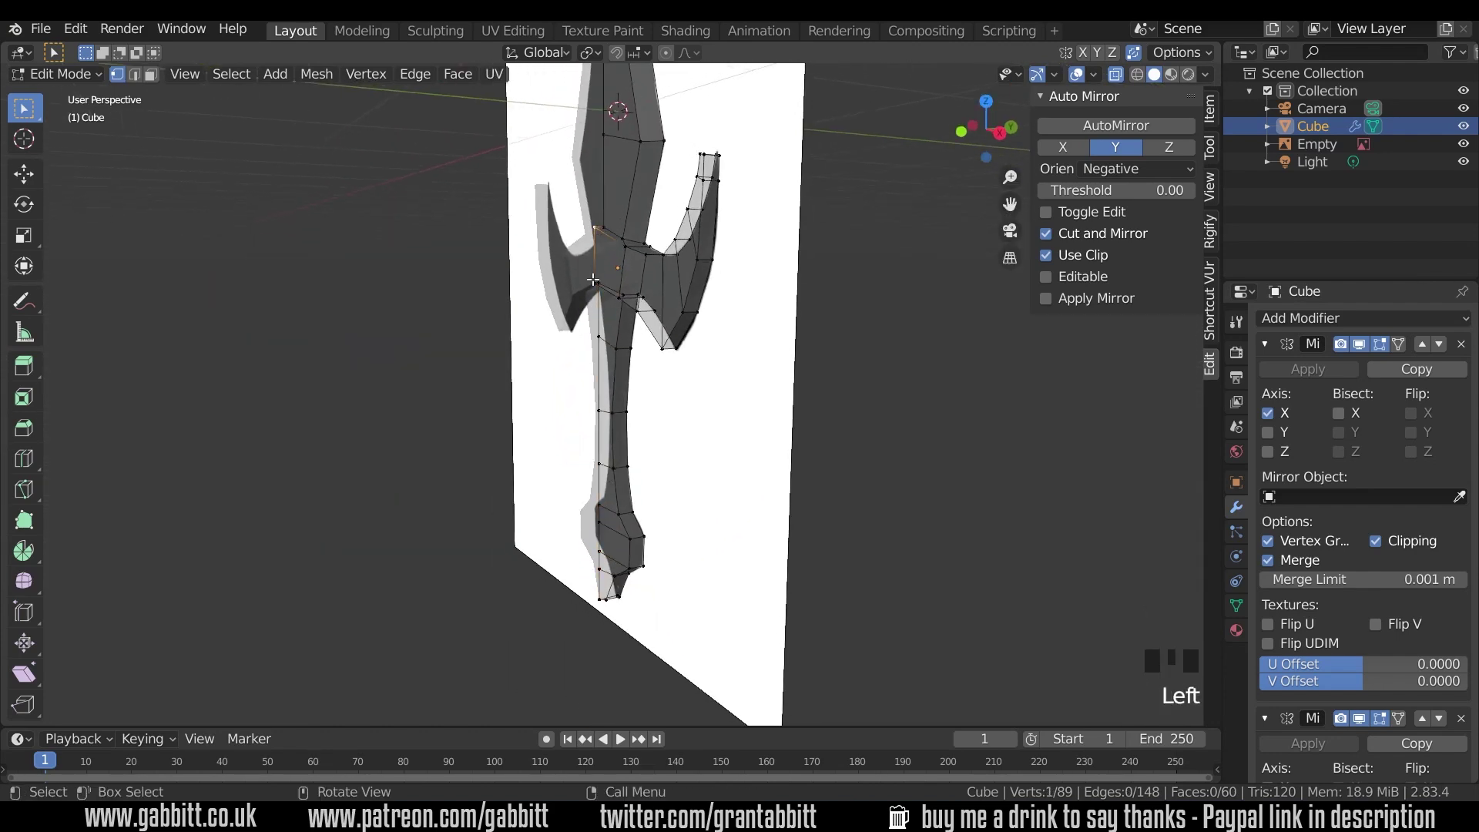
left_click(595, 284, "shift")
key("g")
key("y")
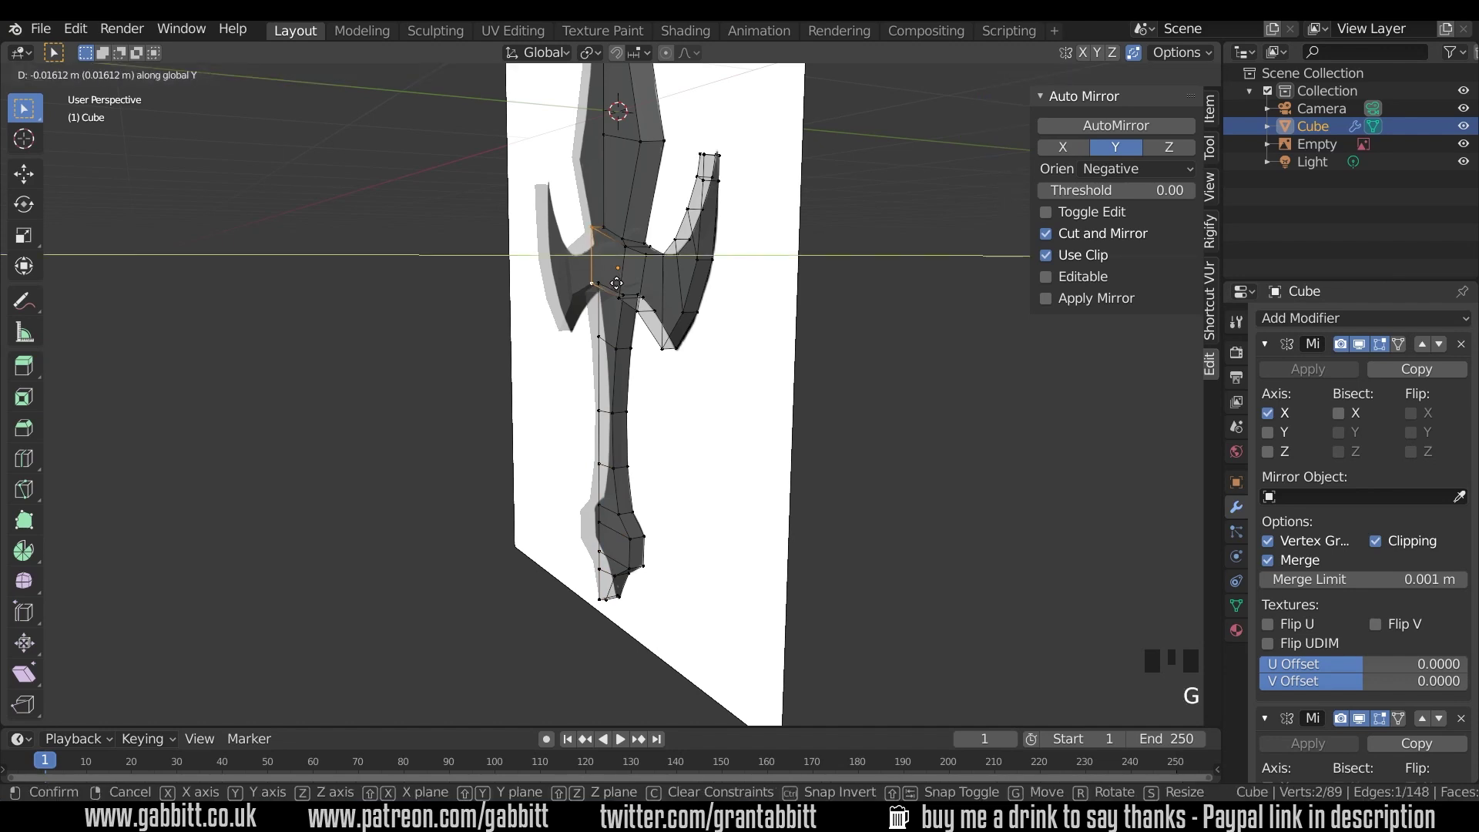
left_click(620, 287)
- Move the front centre line of the handle and pommel another 0.018 m or so forward along Y
left_click(623, 292)
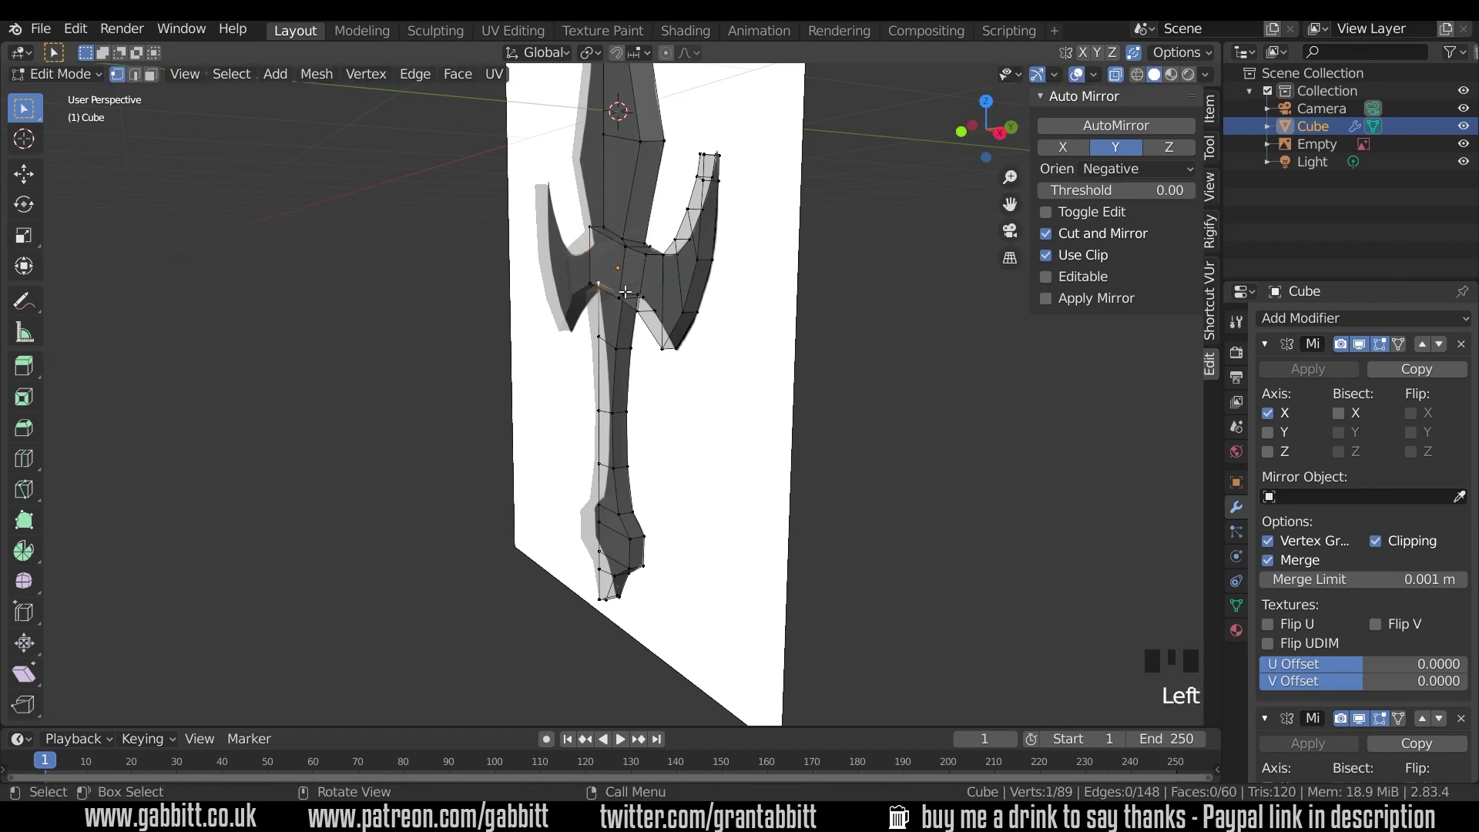
left_click(602, 595, "ctrl")
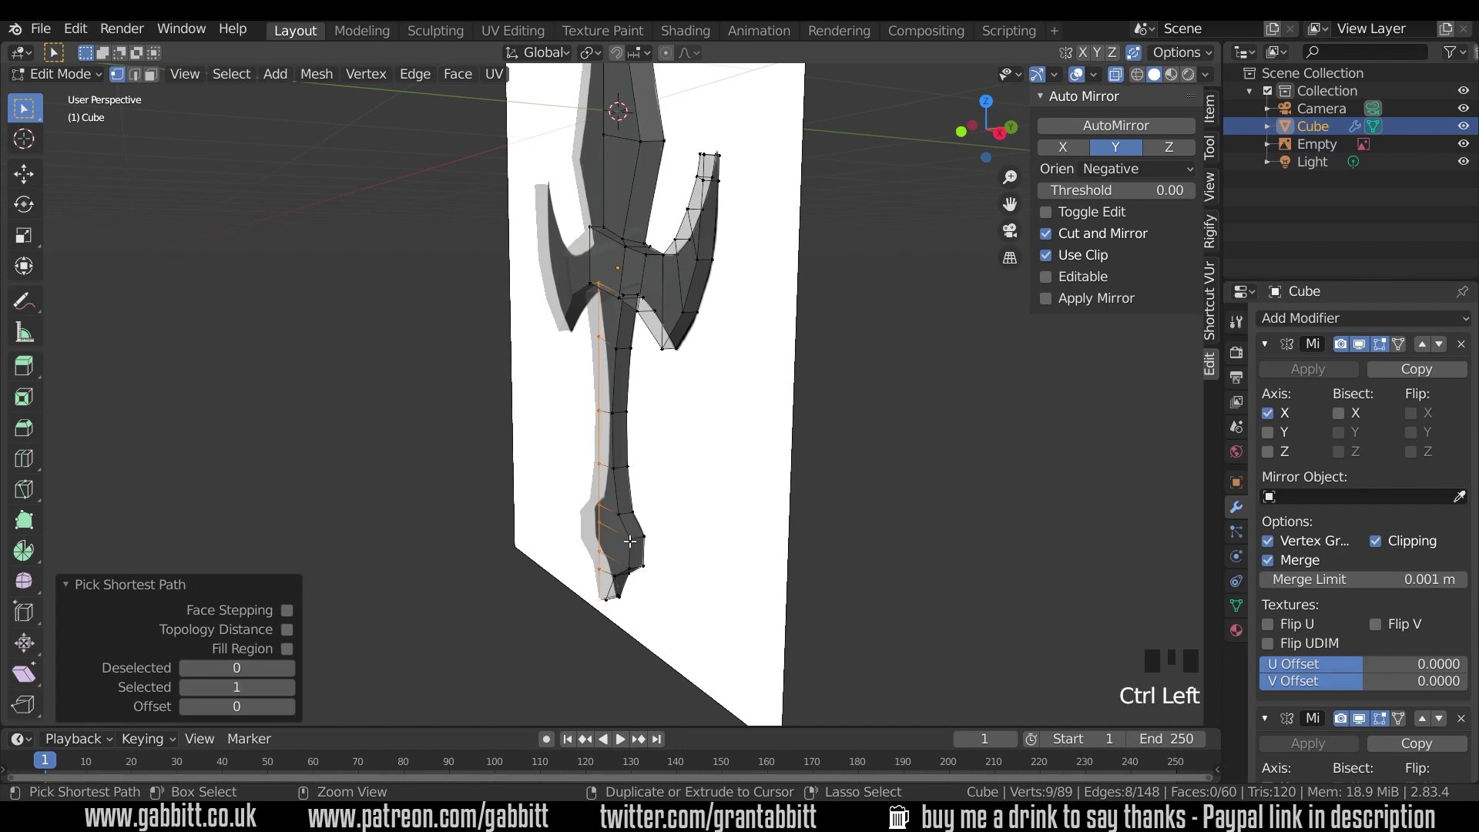
key("g")
key("y")
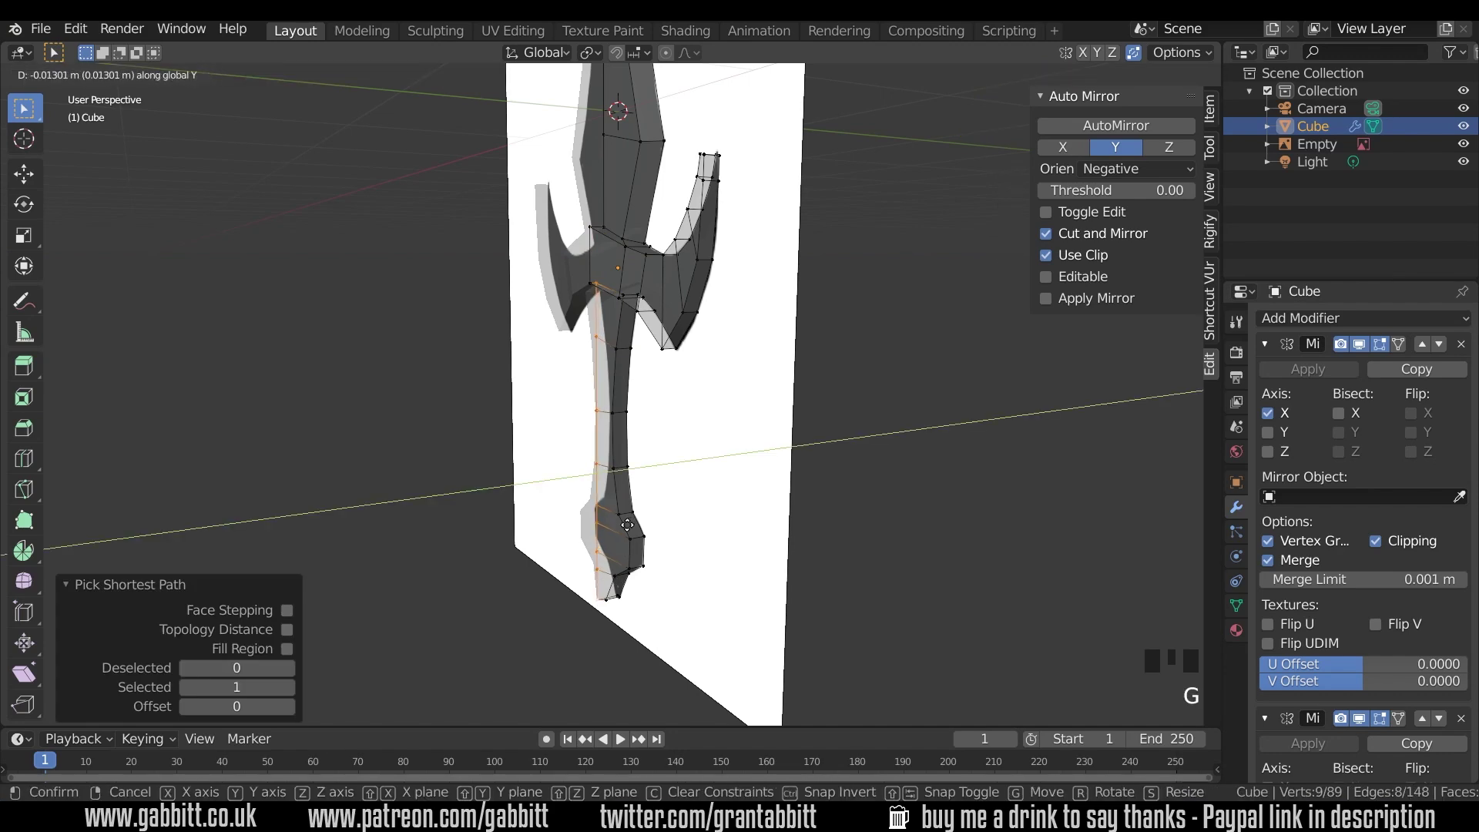
left_click(629, 524)
middle_click_drag(630, 523, 686, 395)
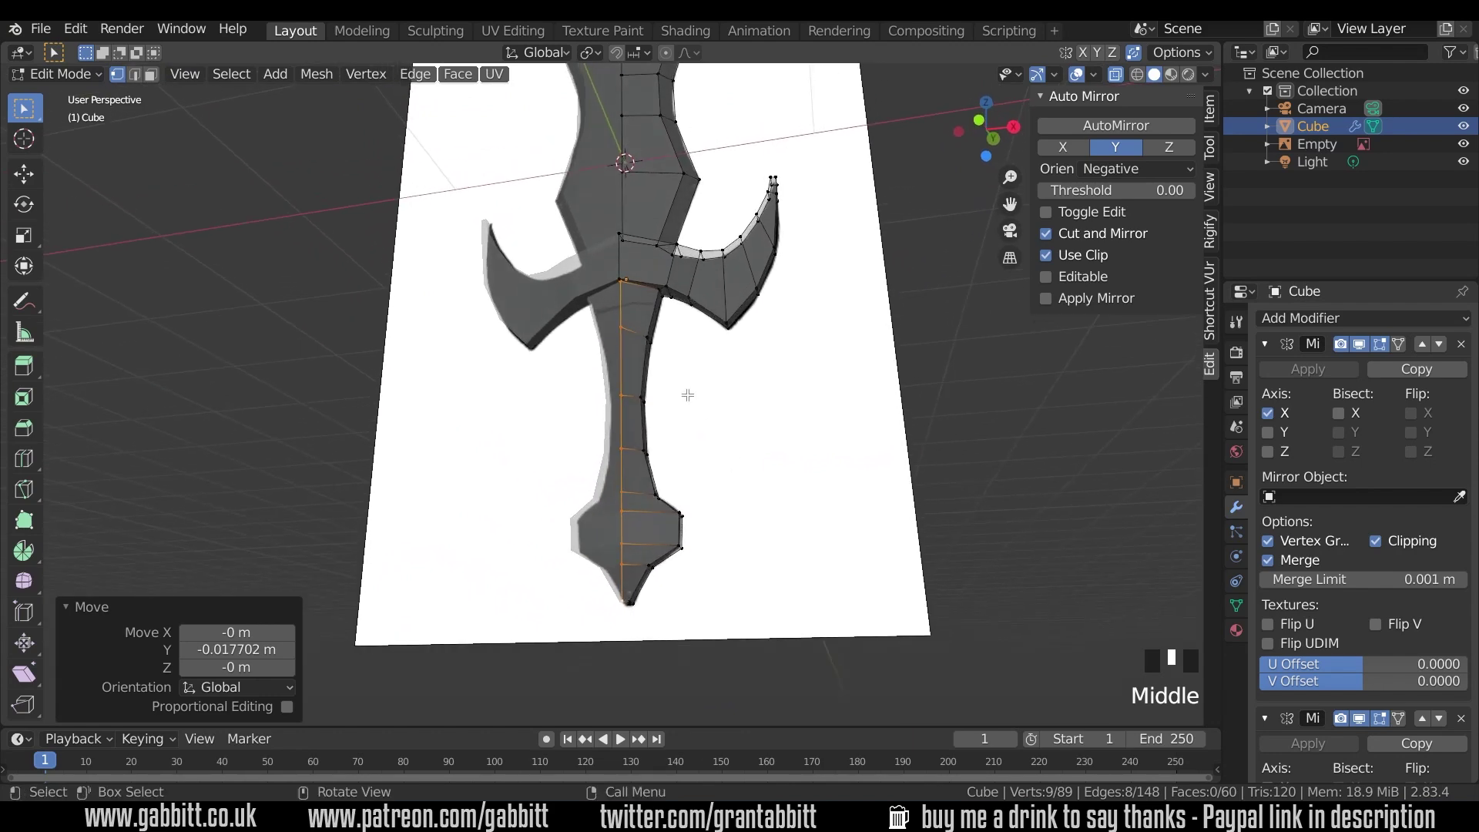
- Select the front outer edge line of the handle and pommel without its top vertex and move it about 0.034 m inward along X
left_click(659, 297)
middle_click_drag(718, 590, 651, 584)
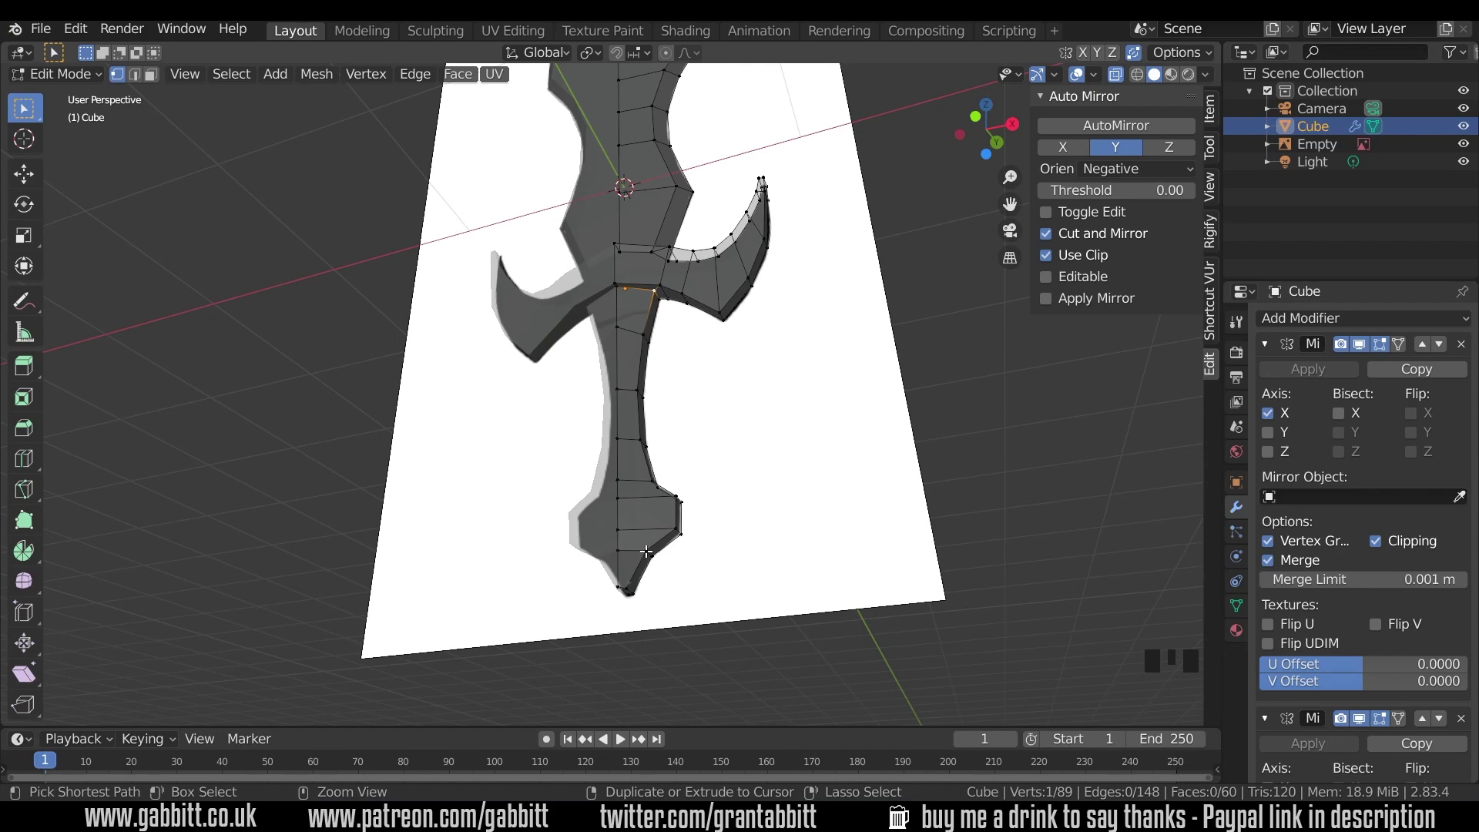
left_click(646, 552, "ctrl")
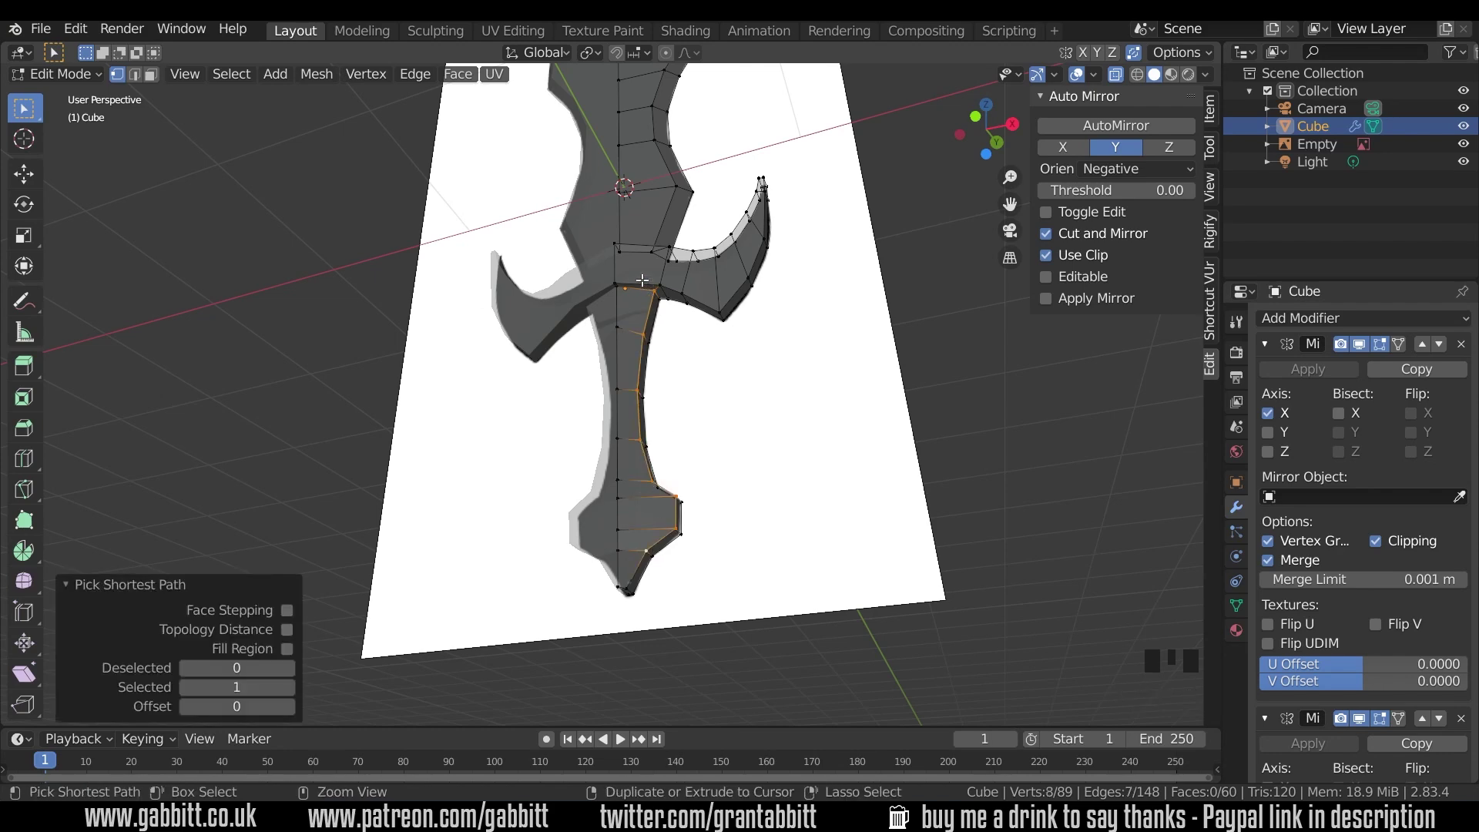
left_click(630, 286, "ctrl")
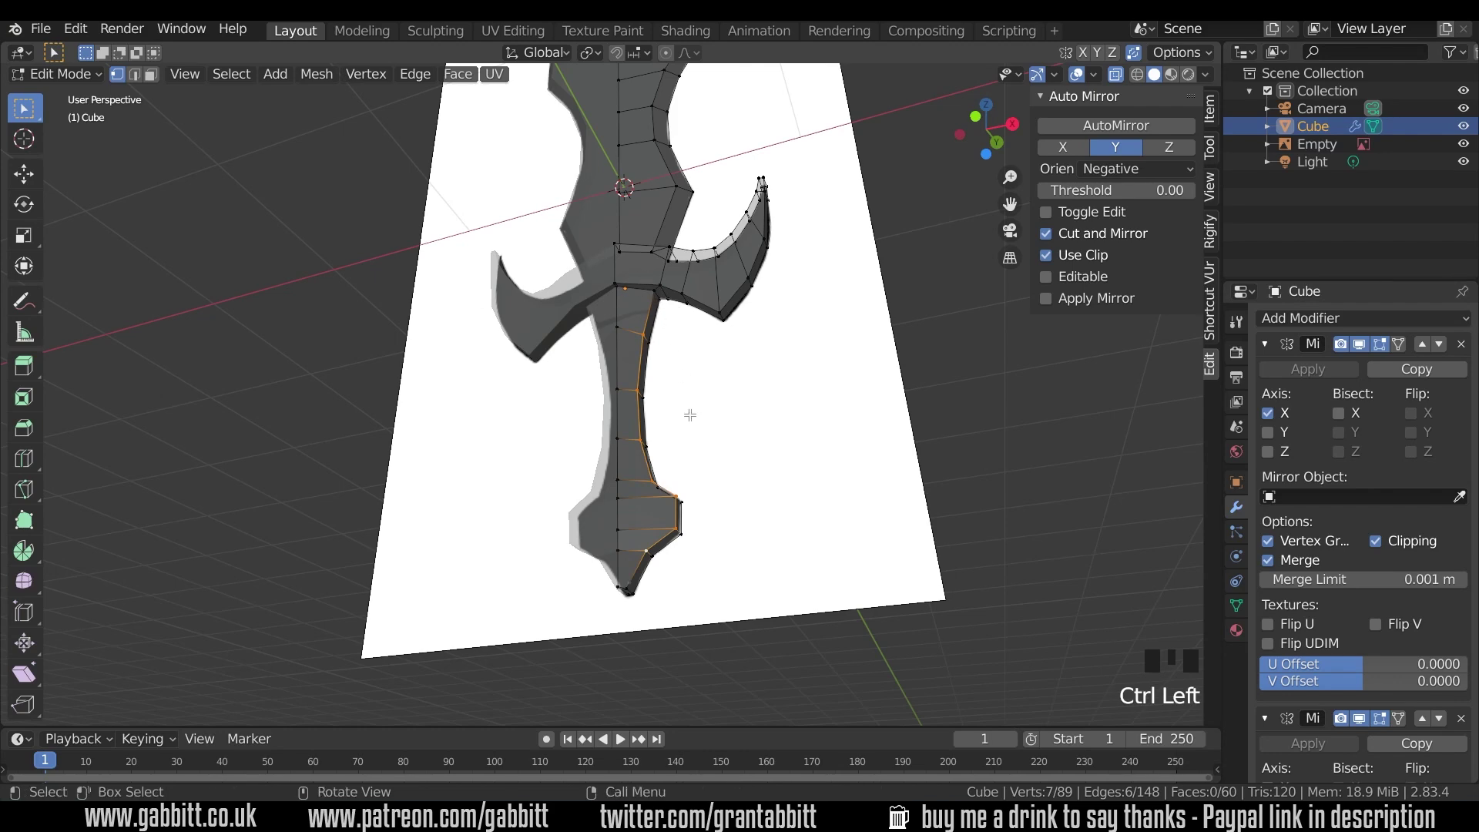
middle_click_drag(690, 416, 752, 409)
key("KP_1")
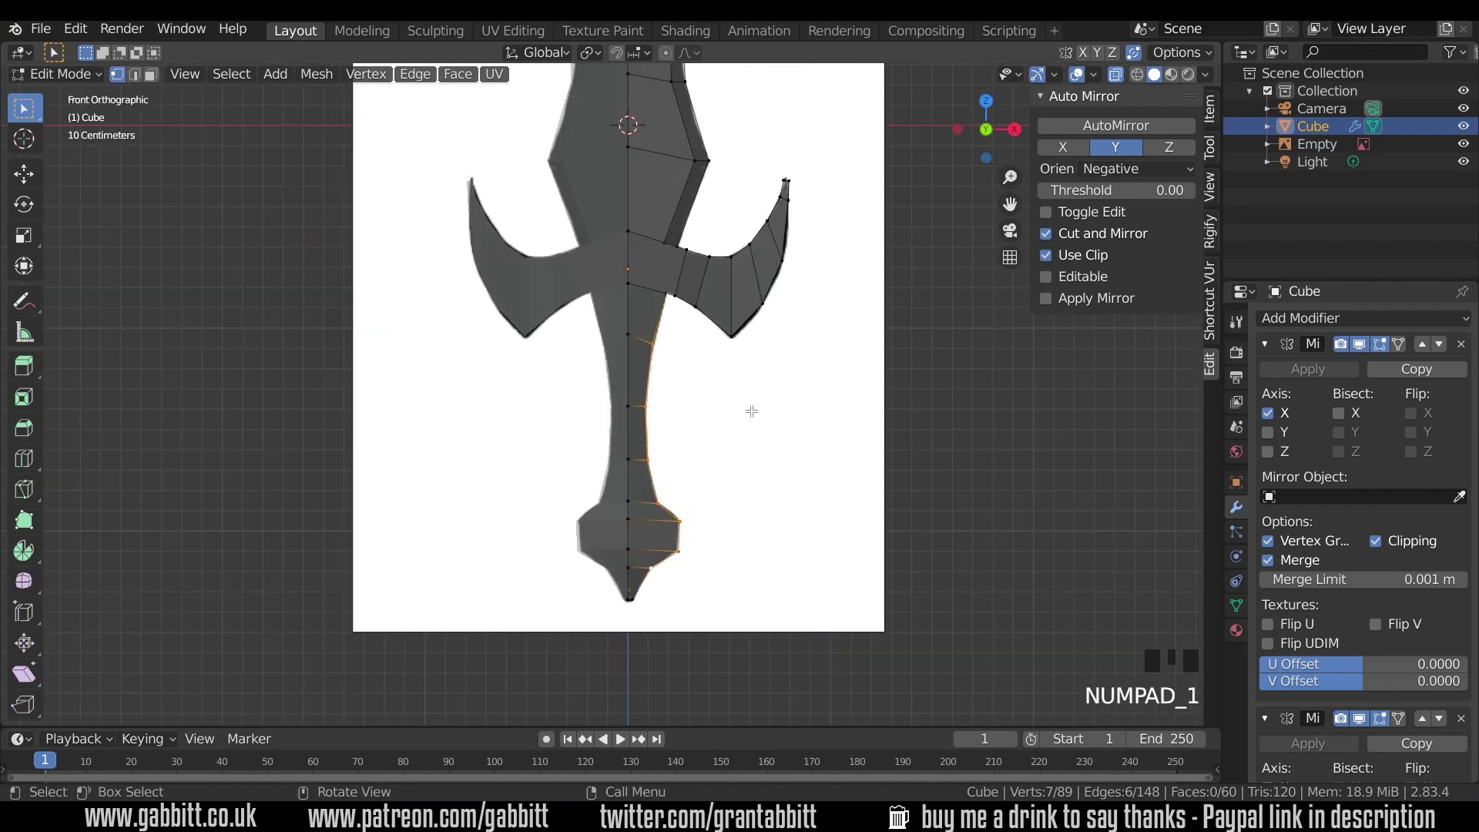
key("g")
key("x")
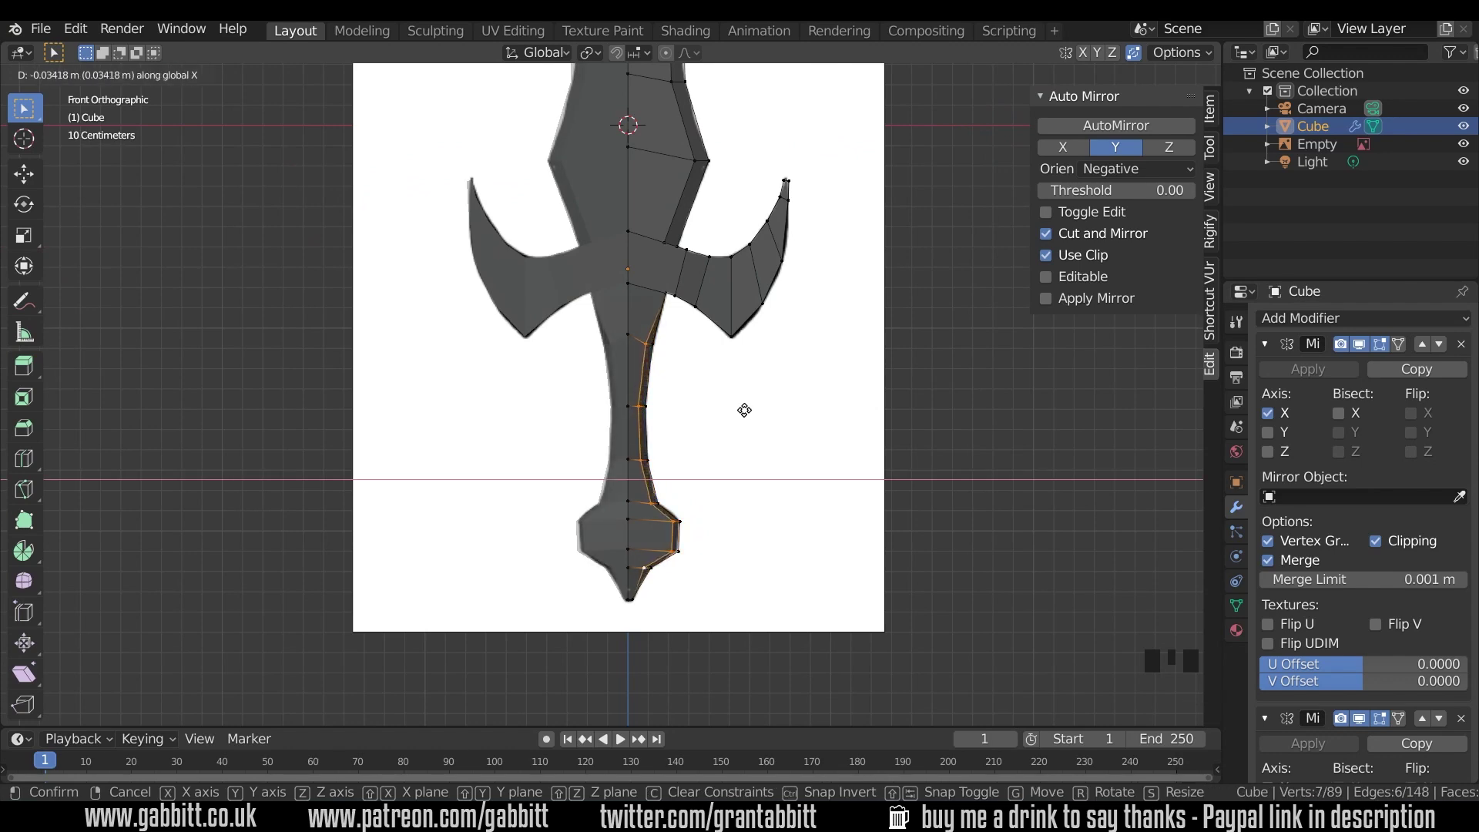
left_click(745, 410)
- Slide the front outer vertex at the handle's top along its edge by a factor of about 0.205
middle_click_drag(744, 431, 661, 301)
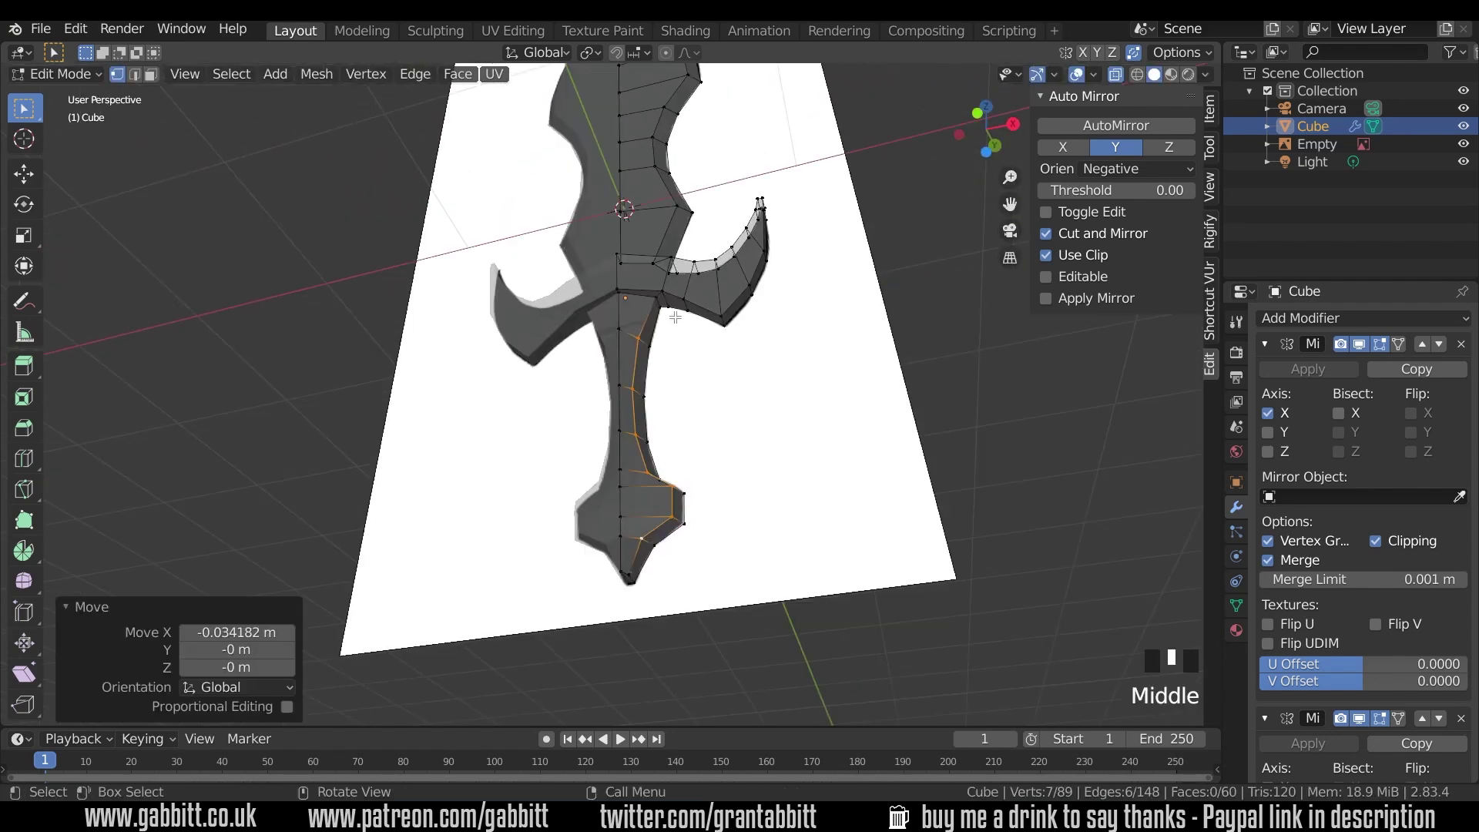
left_click(667, 297)
key("g")
key("g")
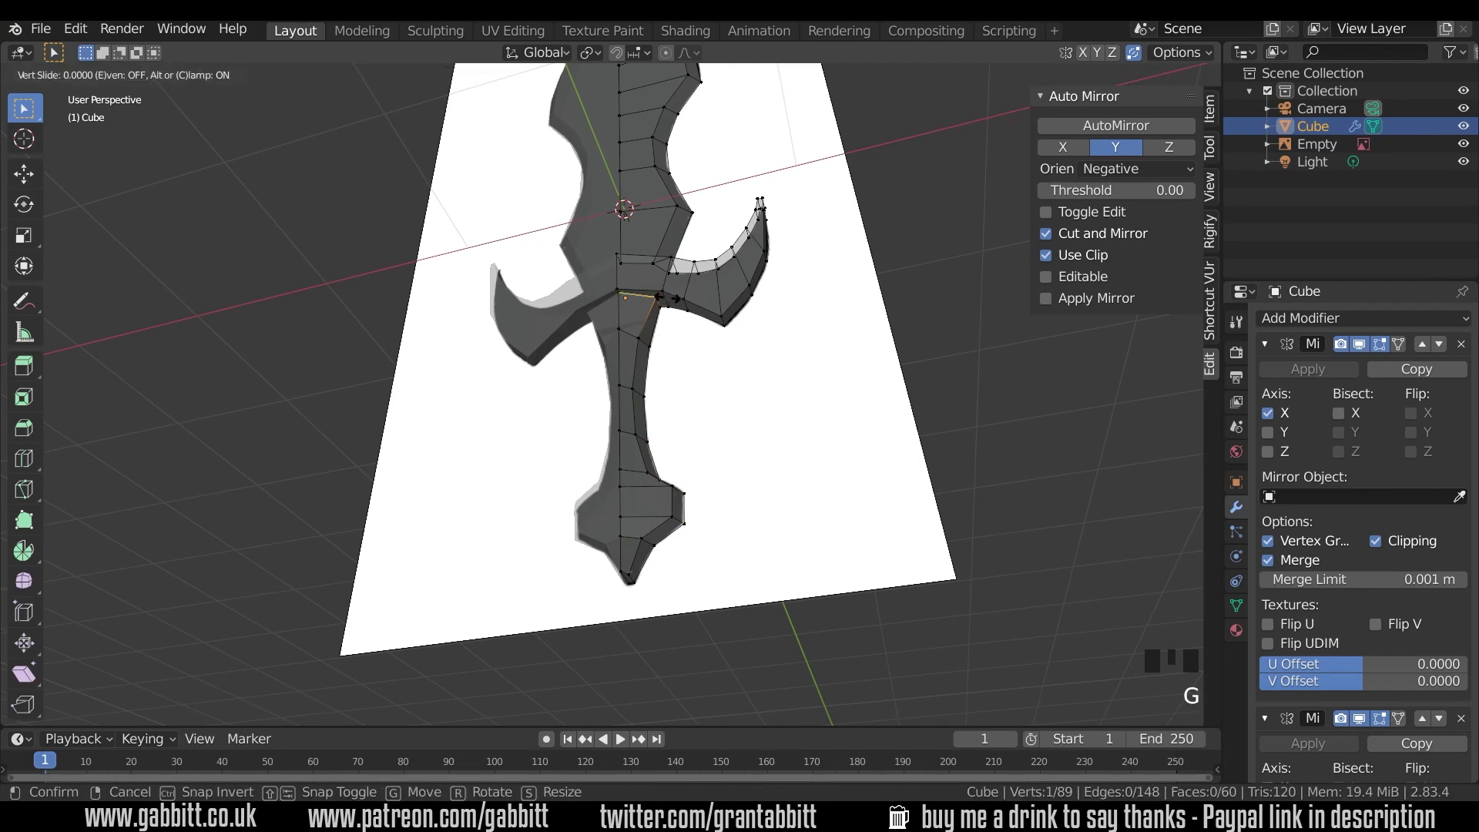
left_click(659, 298)
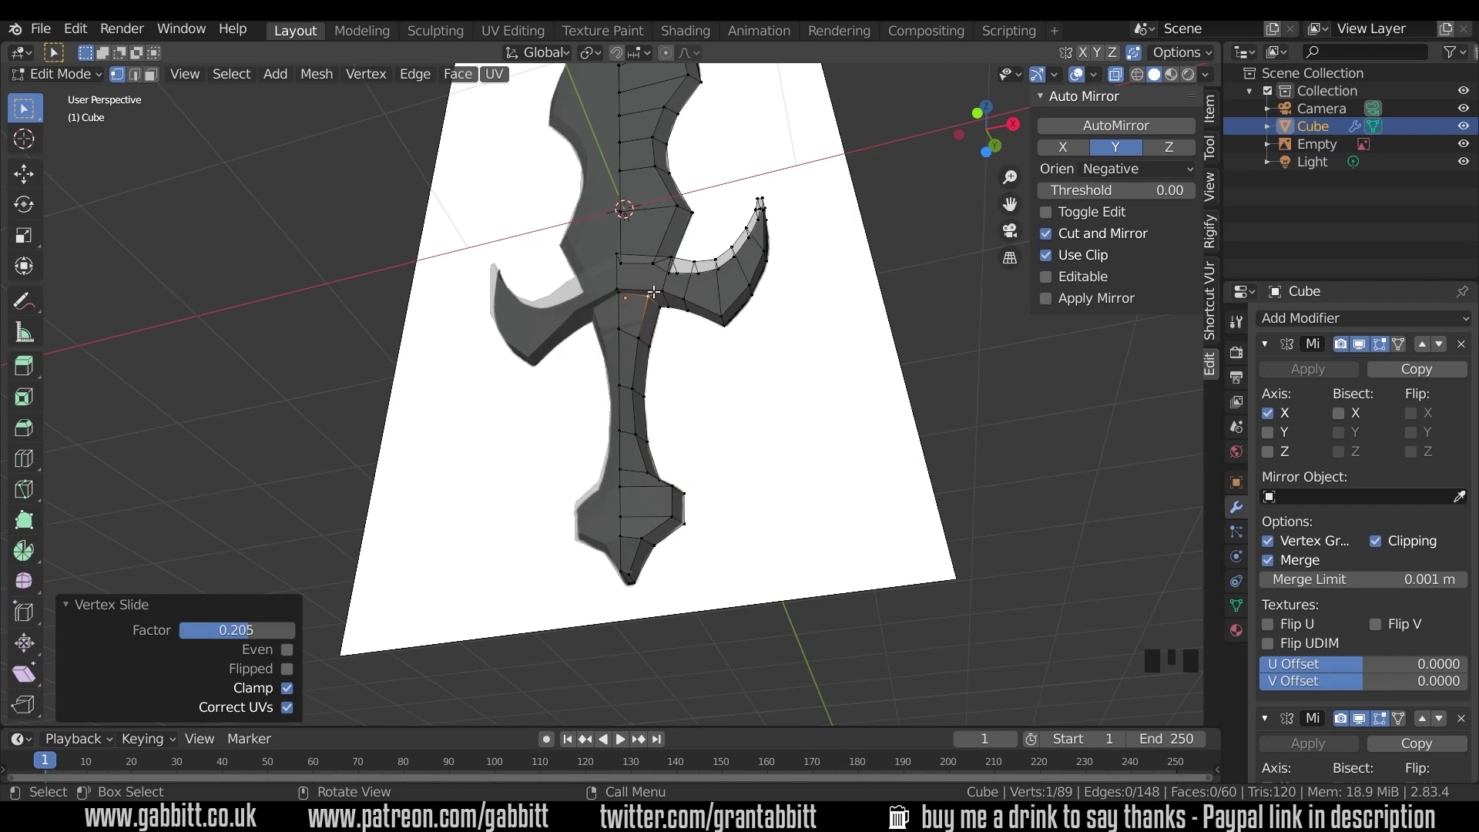
- Move the individual vertices at the pommel's tip back along Y toward the mirror plane to thin the point
middle_click_drag(678, 555, 579, 530)
left_click(652, 522)
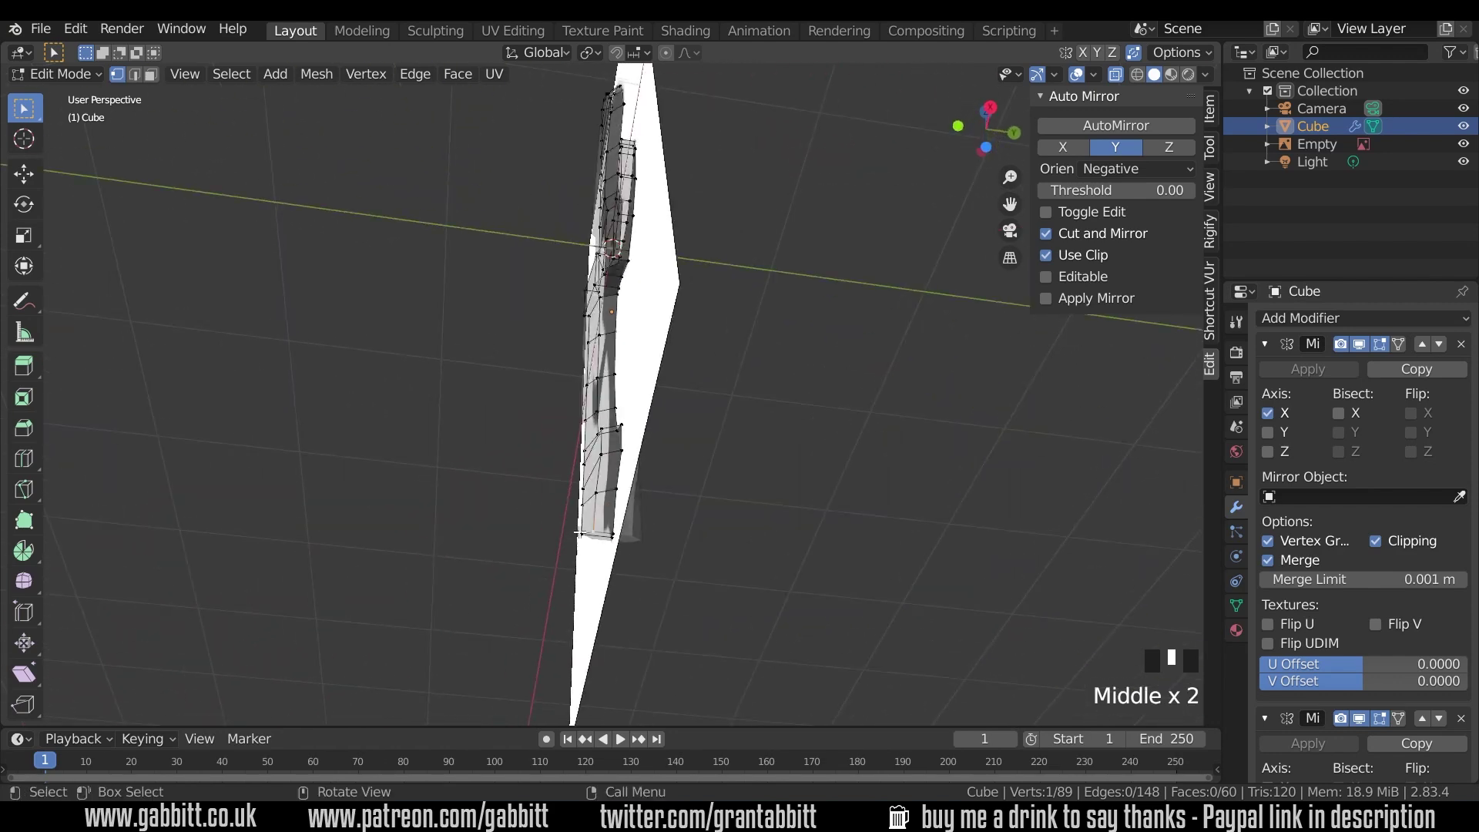
left_click(597, 541)
key("g")
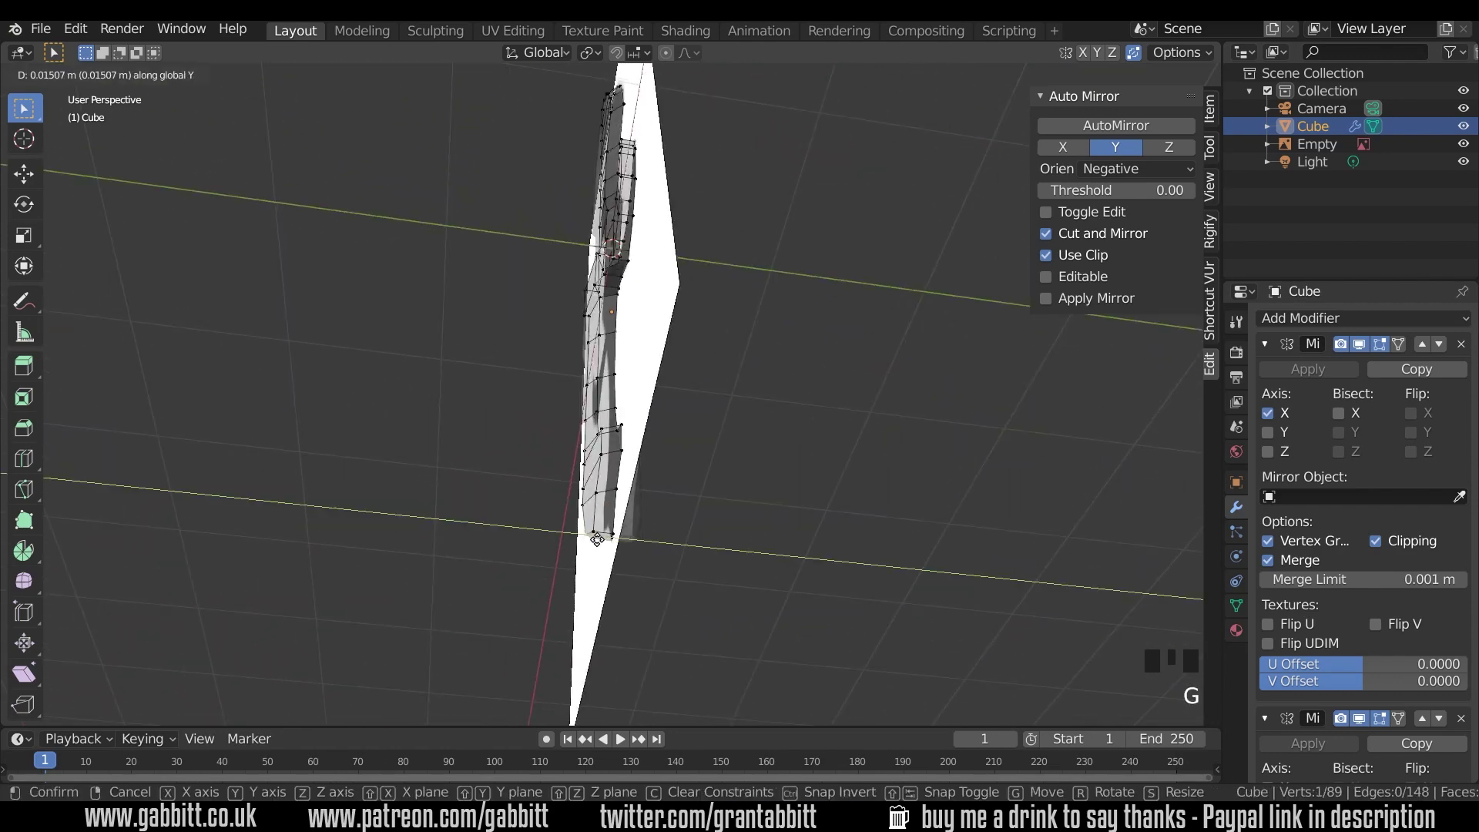
left_click(606, 537)
left_click(605, 537)
key("g")
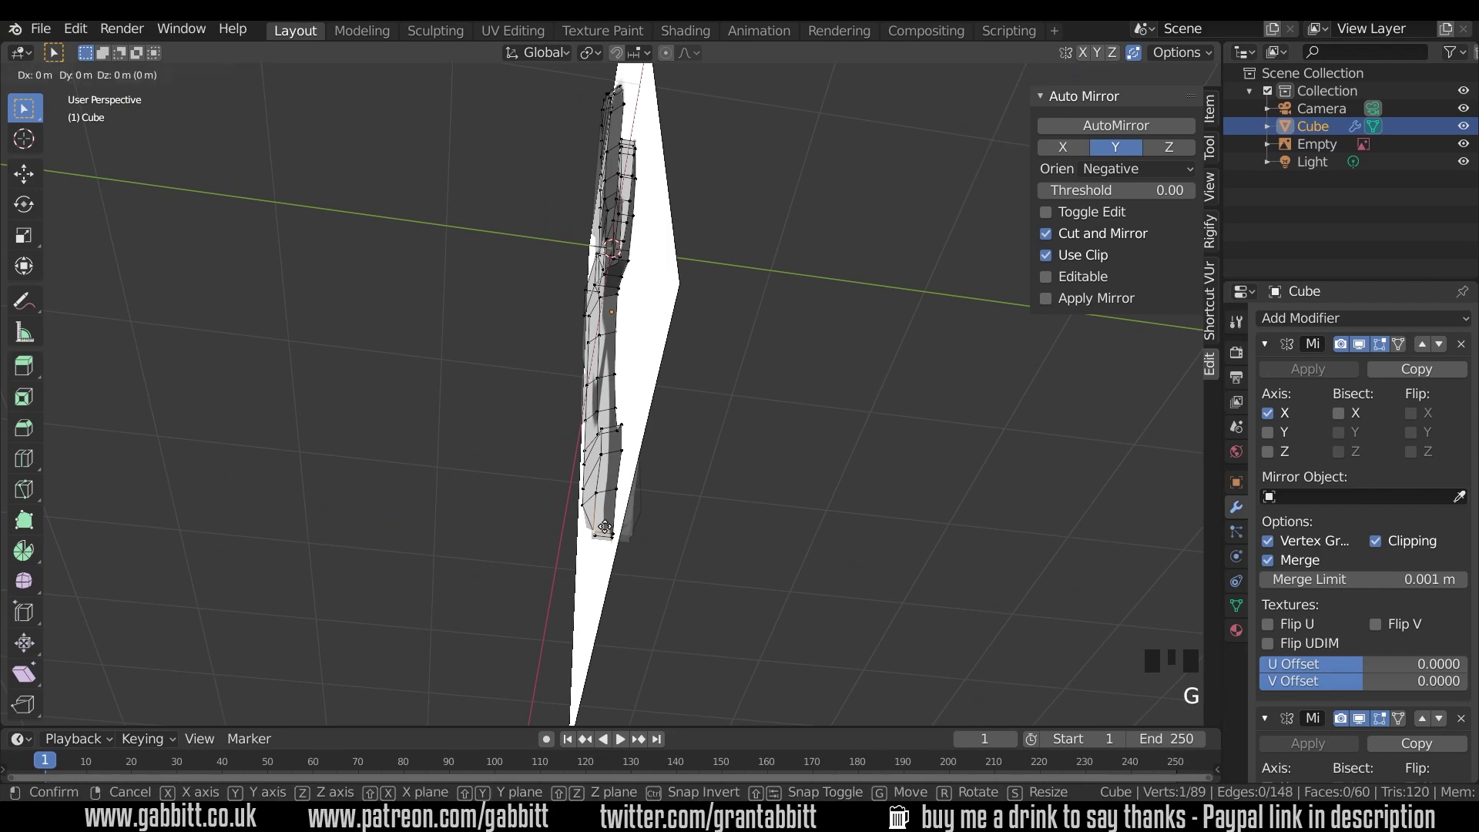
left_click(604, 537)
left_click(604, 537)
key("g")
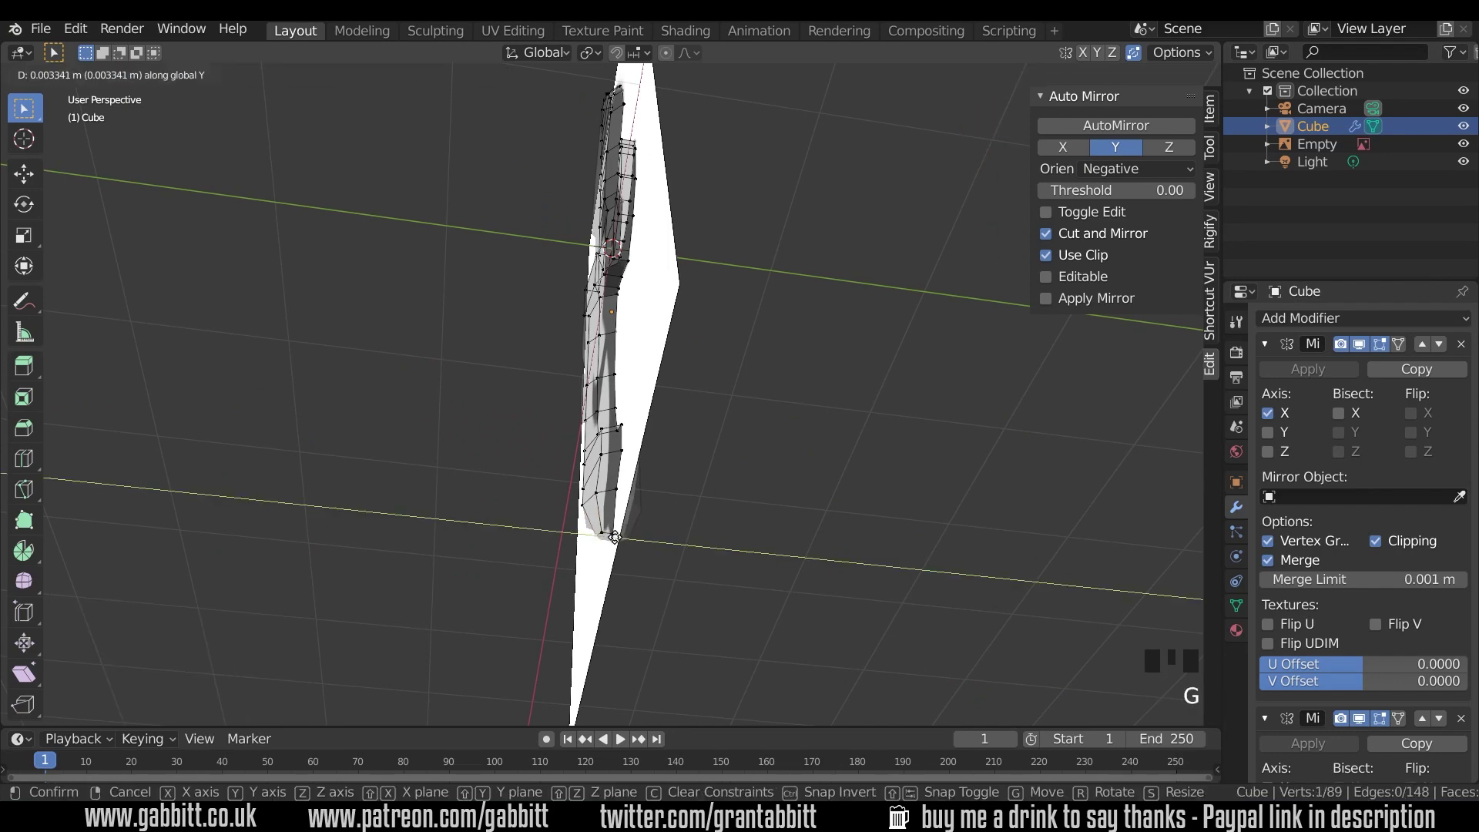
left_click(645, 545)
- Select the two front vertices of the pommel's tip and move them slightly back along Y
middle_click_drag(645, 545, 603, 563)
left_click(603, 563)
key("g")
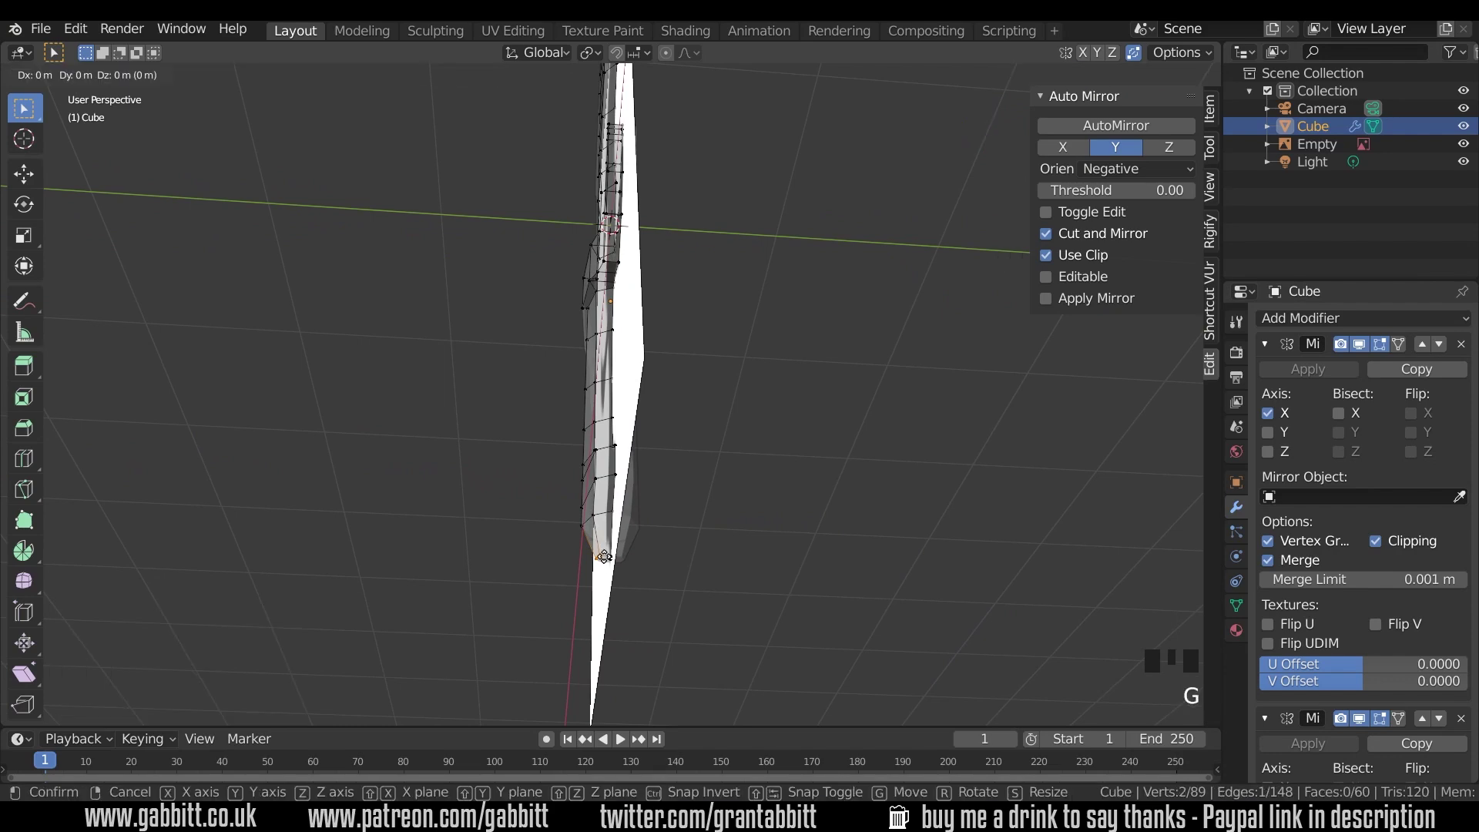
key("y")
left_click(607, 556)
- Select the four front vertices of the pommel's widest section and move them along Y to adjust its thickness
middle_click_drag(607, 556, 589, 519)
left_click_drag(575, 509, 598, 548)
left_click(604, 517, "shift")
key("g")
key("y")
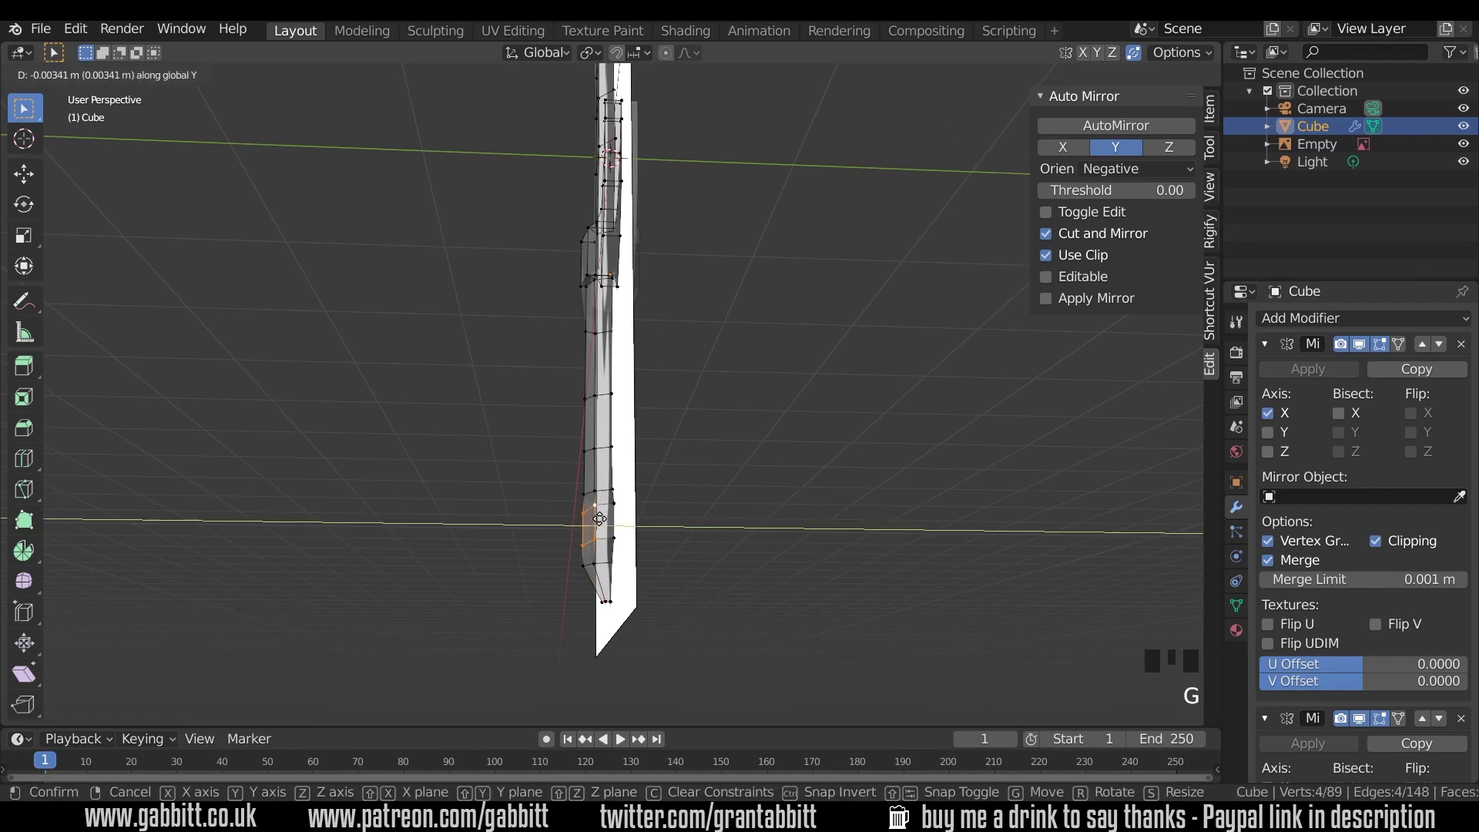
left_click(616, 494)
- Select the two front outer vertices of the pommel's widest section and move them inward along X by about -0.047 m
middle_click_drag(616, 495, 695, 549)
left_click(695, 550)
left_click(694, 551, "shift")
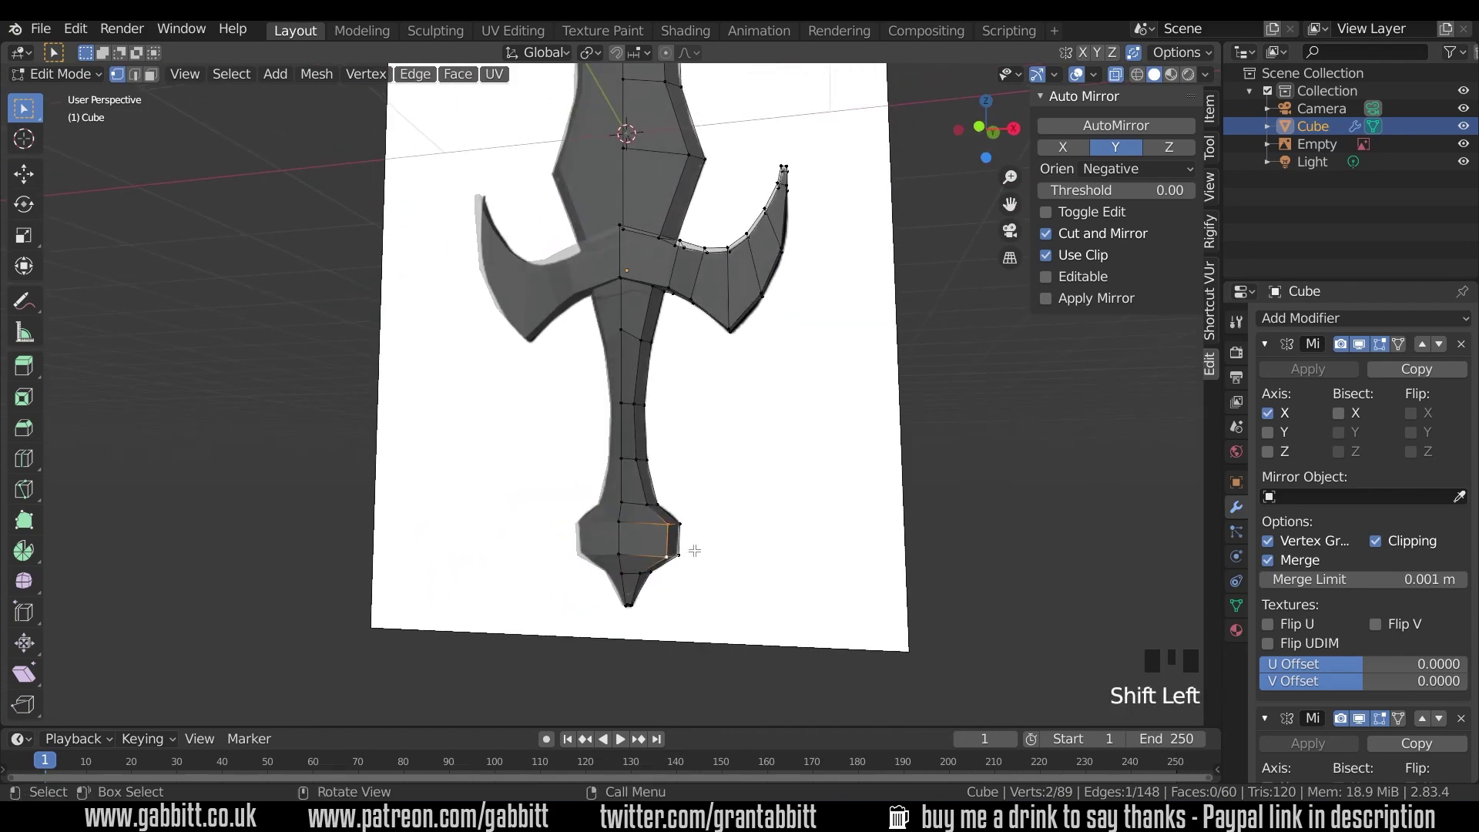
key("g")
left_click(683, 549)
mouse_move(683, 550)
middle_mouse_down()
mouse_move(618, 551)
mouse_move(627, 511)
mouse_move(746, 472)
mouse_move(624, 529)
mouse_move(638, 541)
mouse_move(699, 532)
middle_mouse_up()
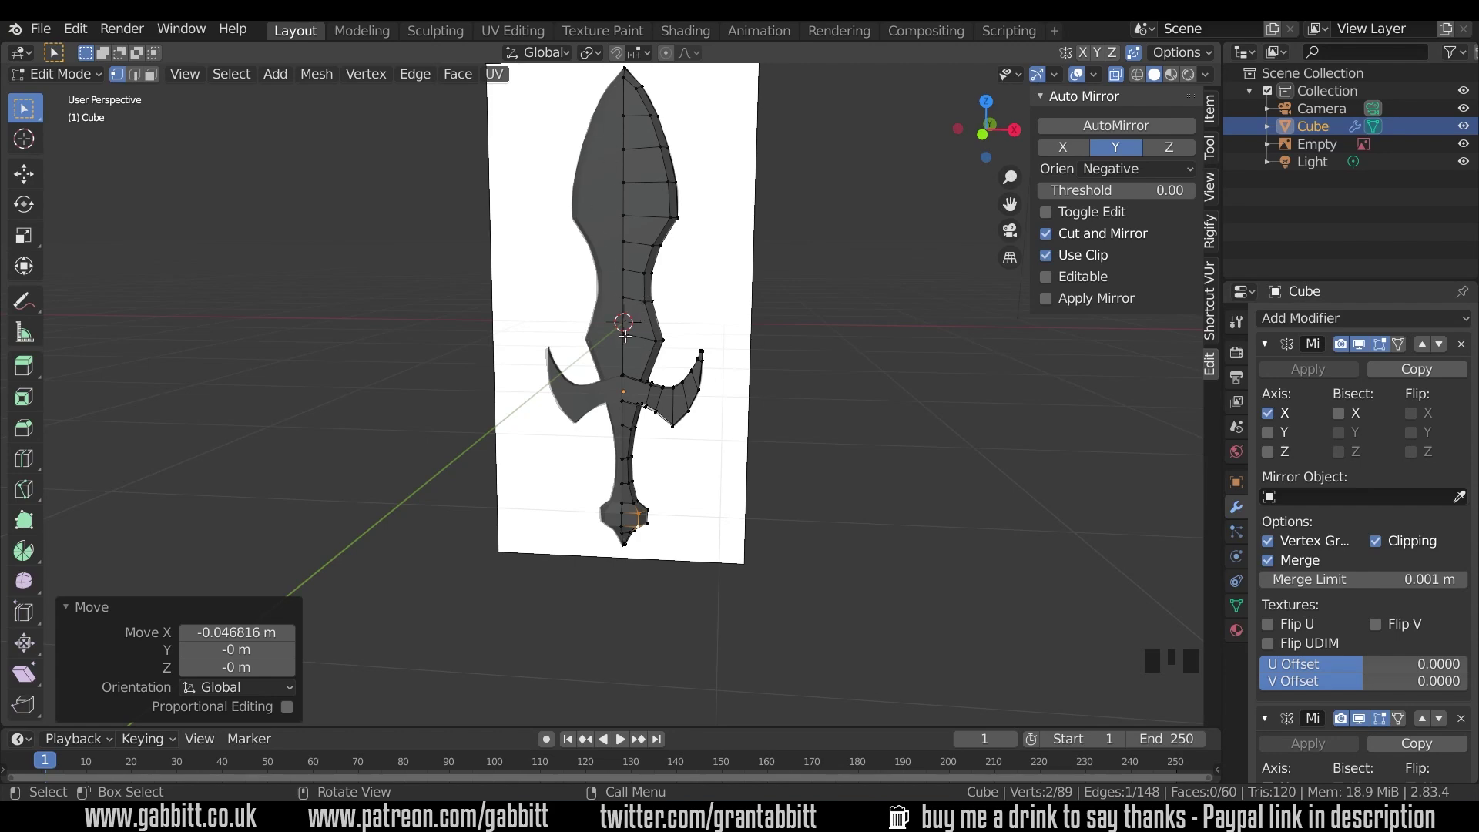
- Leave Edit Mode and apply the sword's X-axis Mirror modifier, keeping the Y-axis one live
middle_click_drag(761, 355, 593, 147)
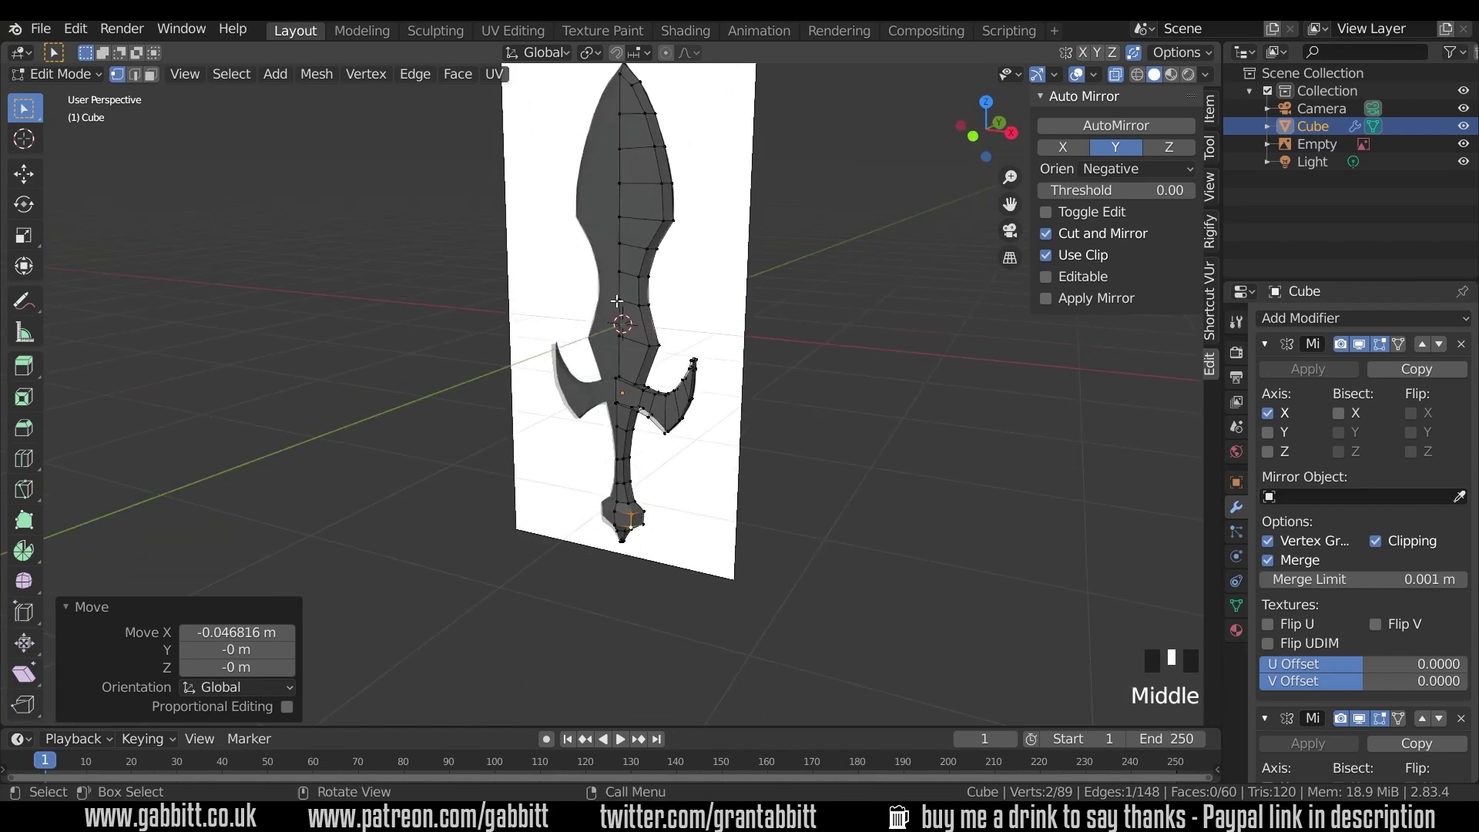
scroll(1358, 396, "down", 6)
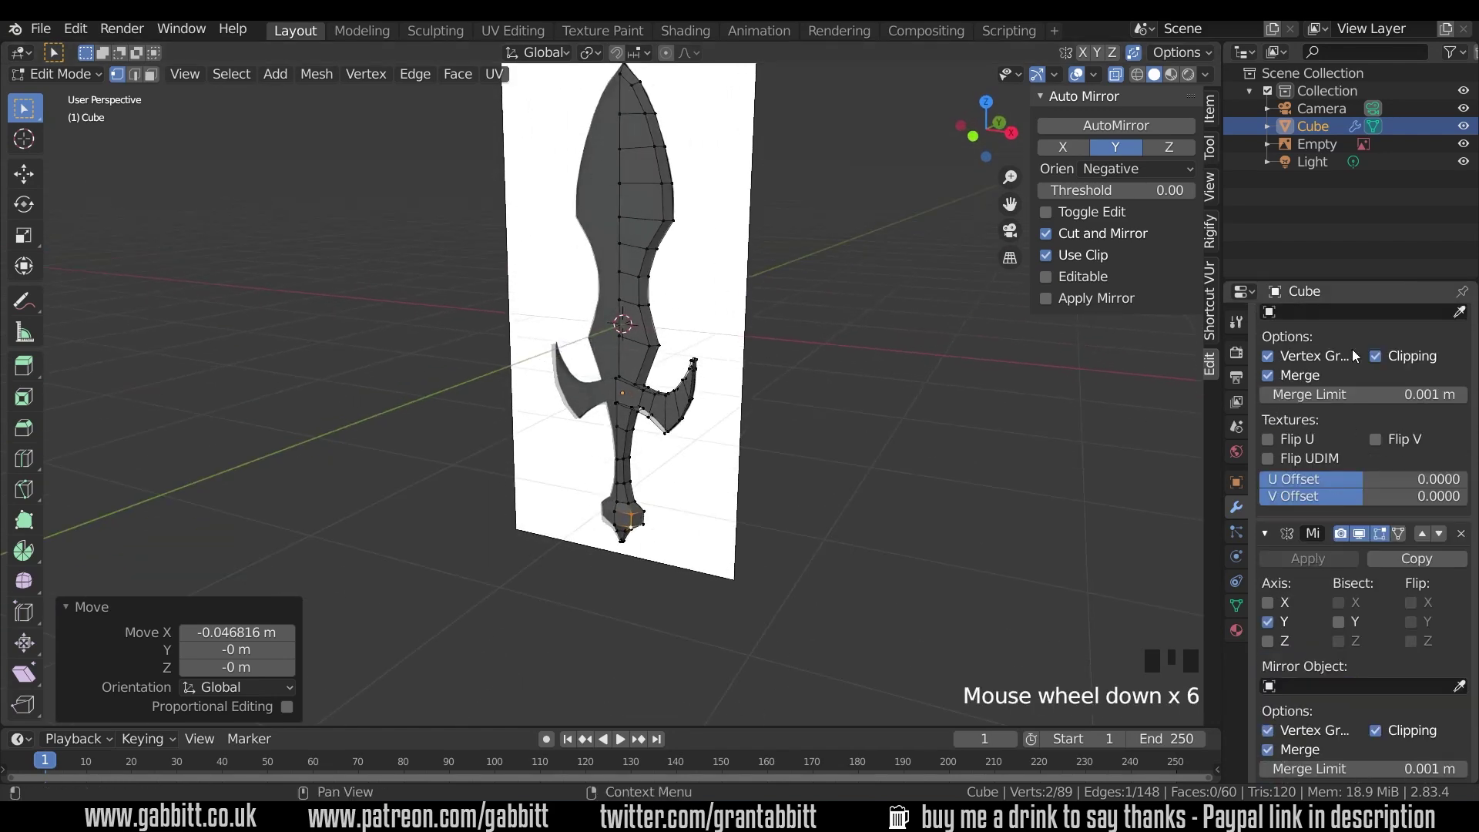
scroll(1302, 385, "up", 5)
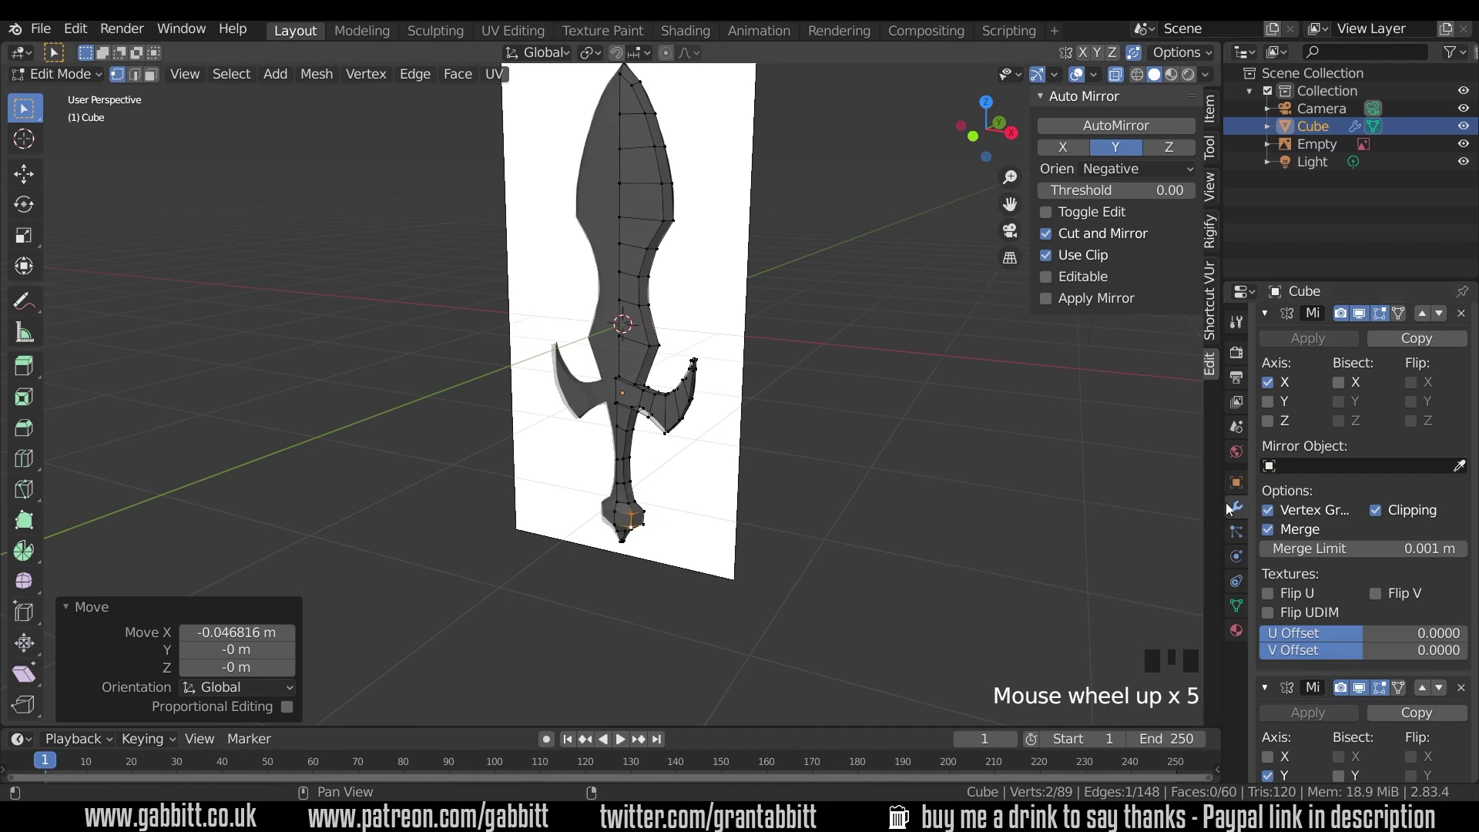
scroll(1314, 557, "down", 6)
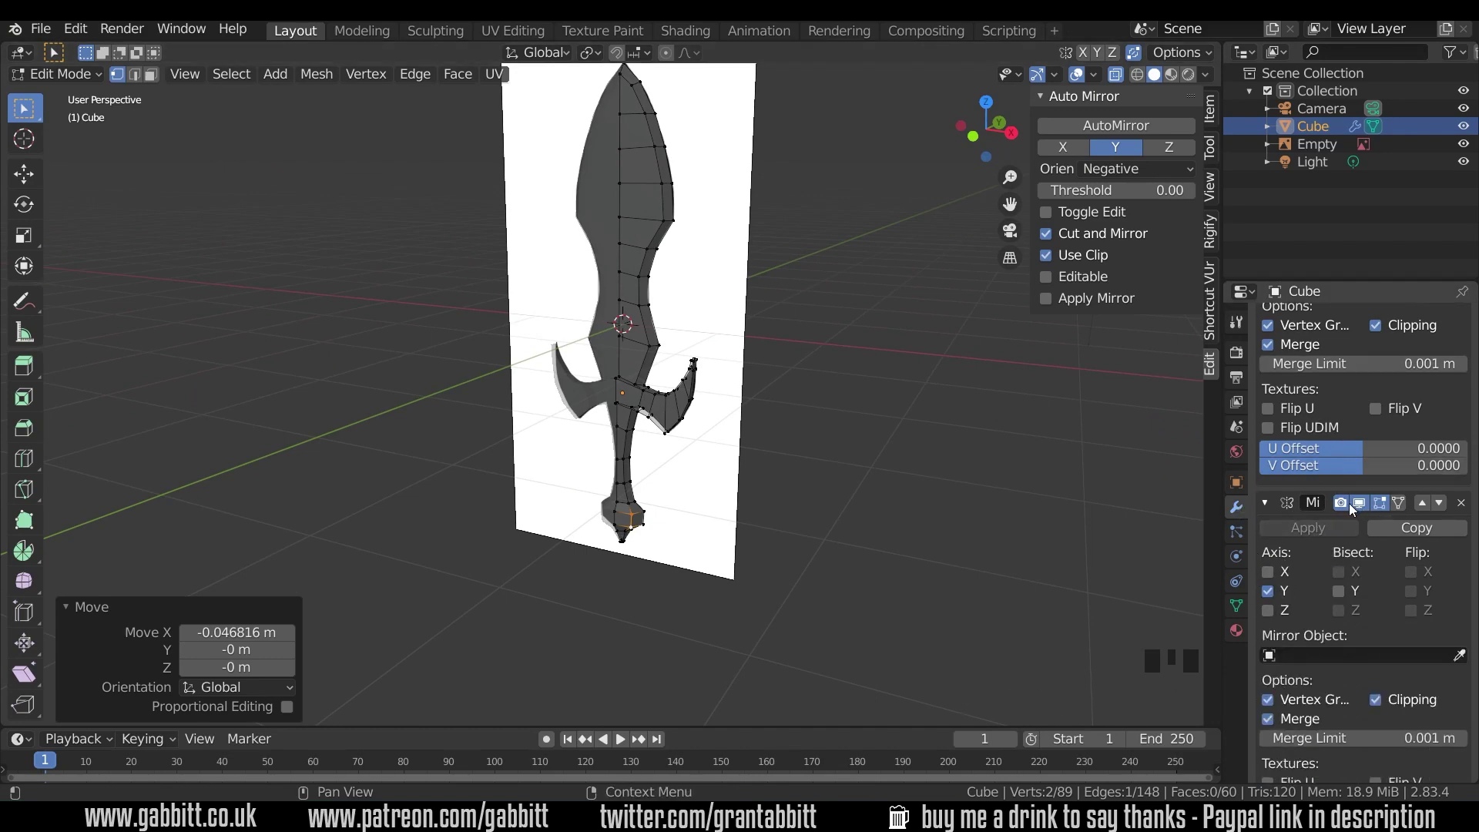
middle_click_drag(959, 433, 870, 426)
middle_click_drag(661, 262, 681, 128)
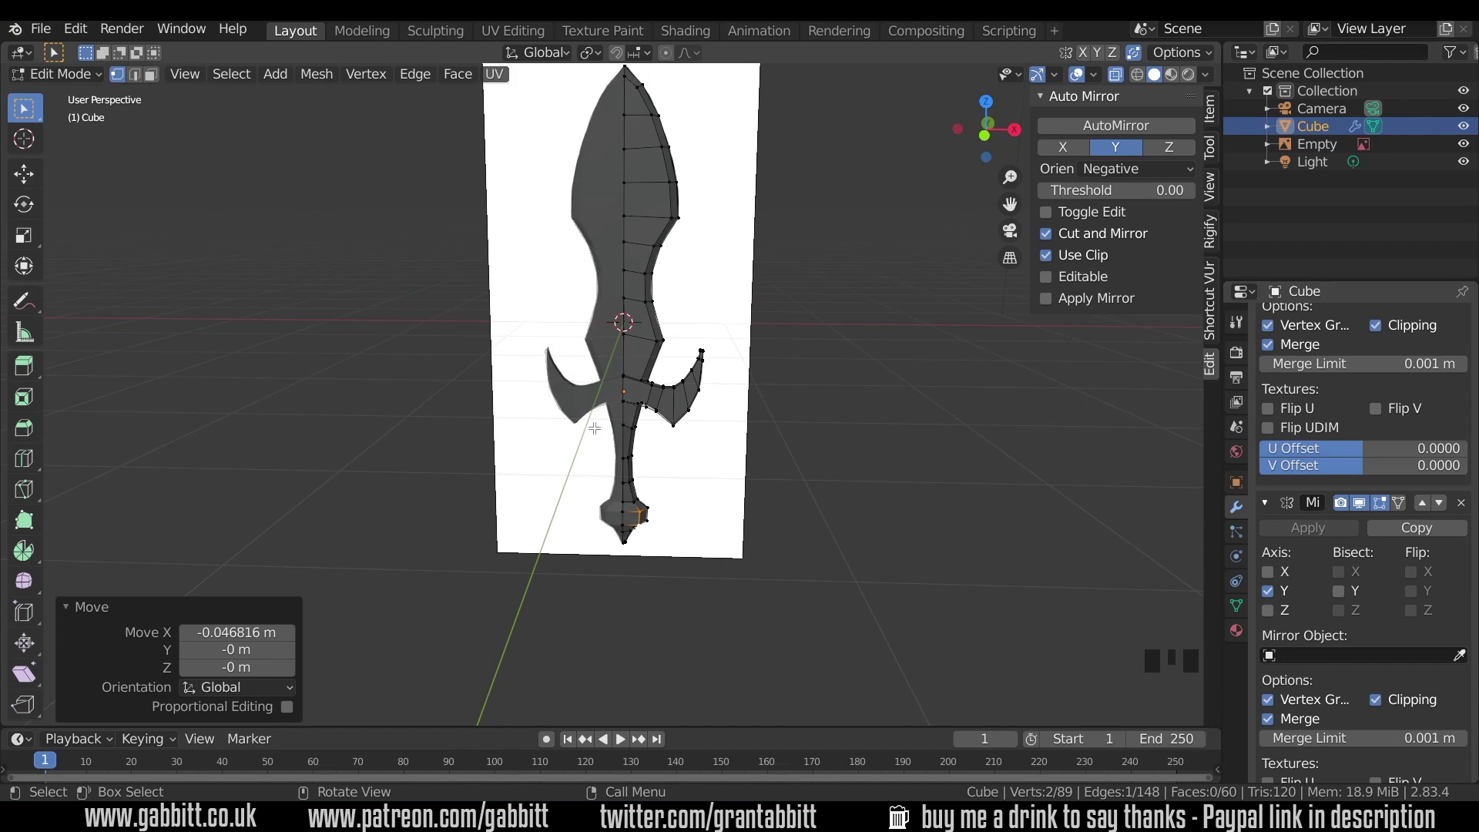
scroll(1384, 507, "up", 8)
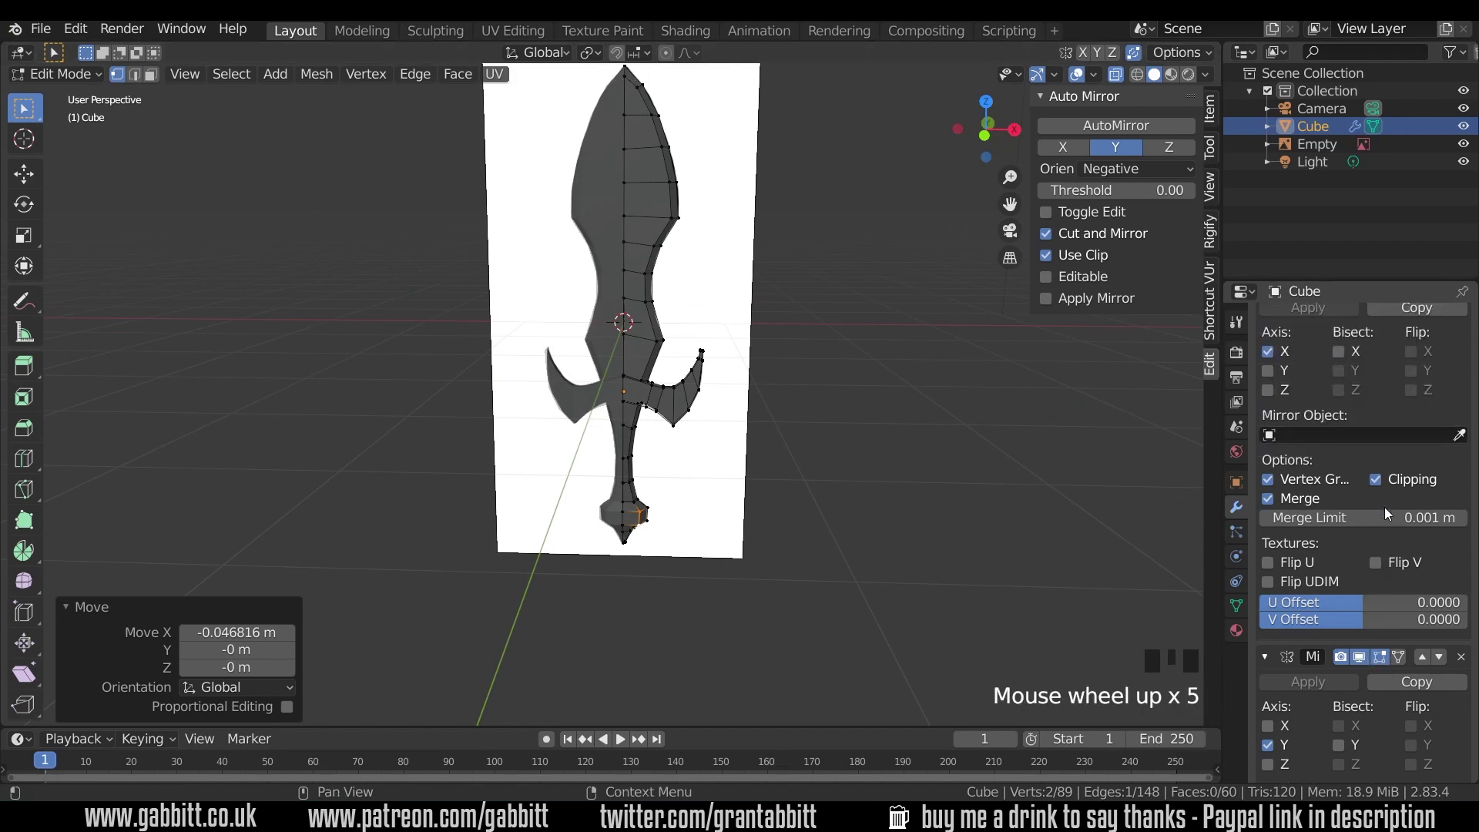
left_click(1423, 343)
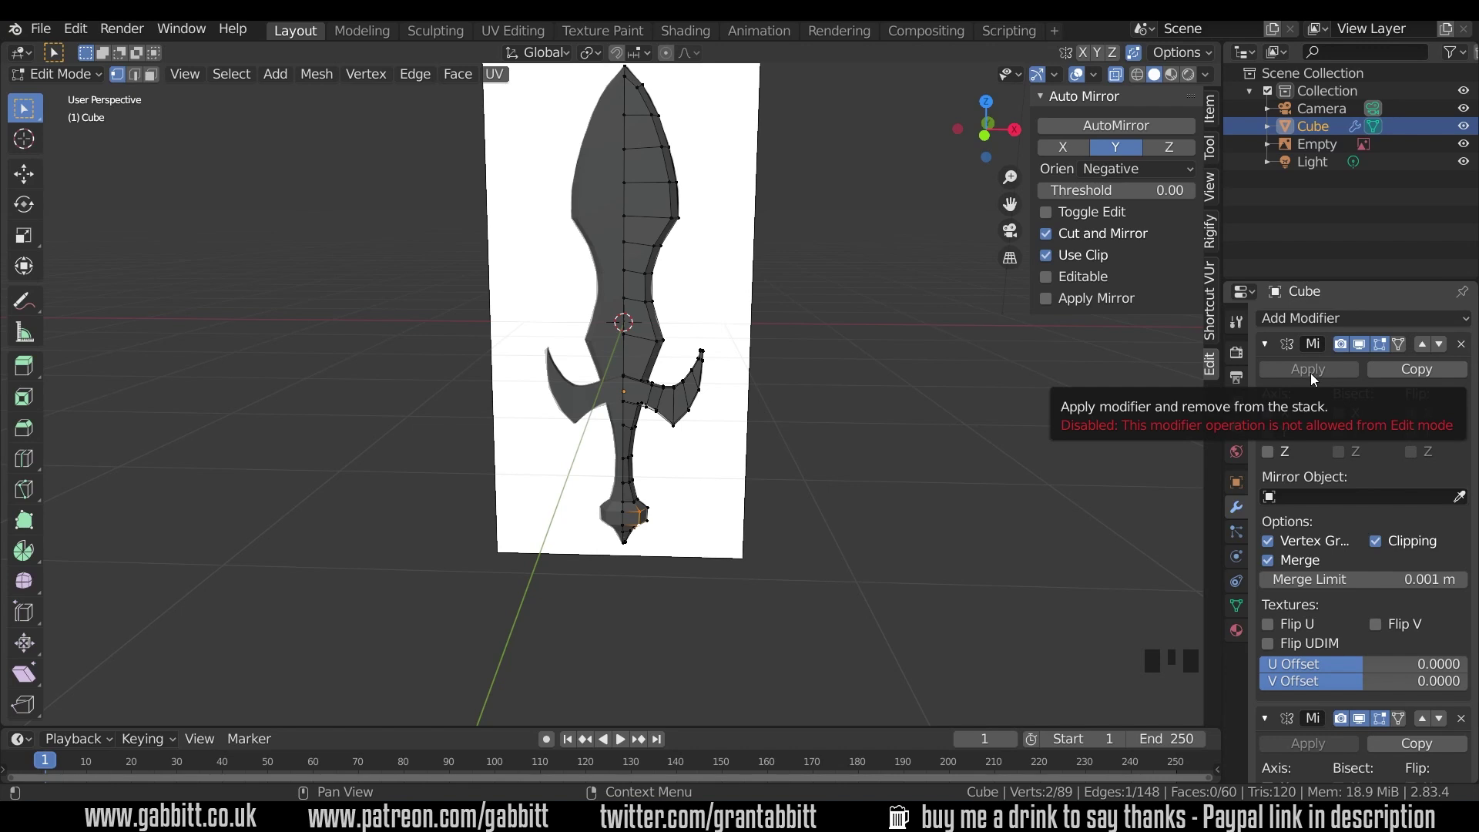
key("Tab")
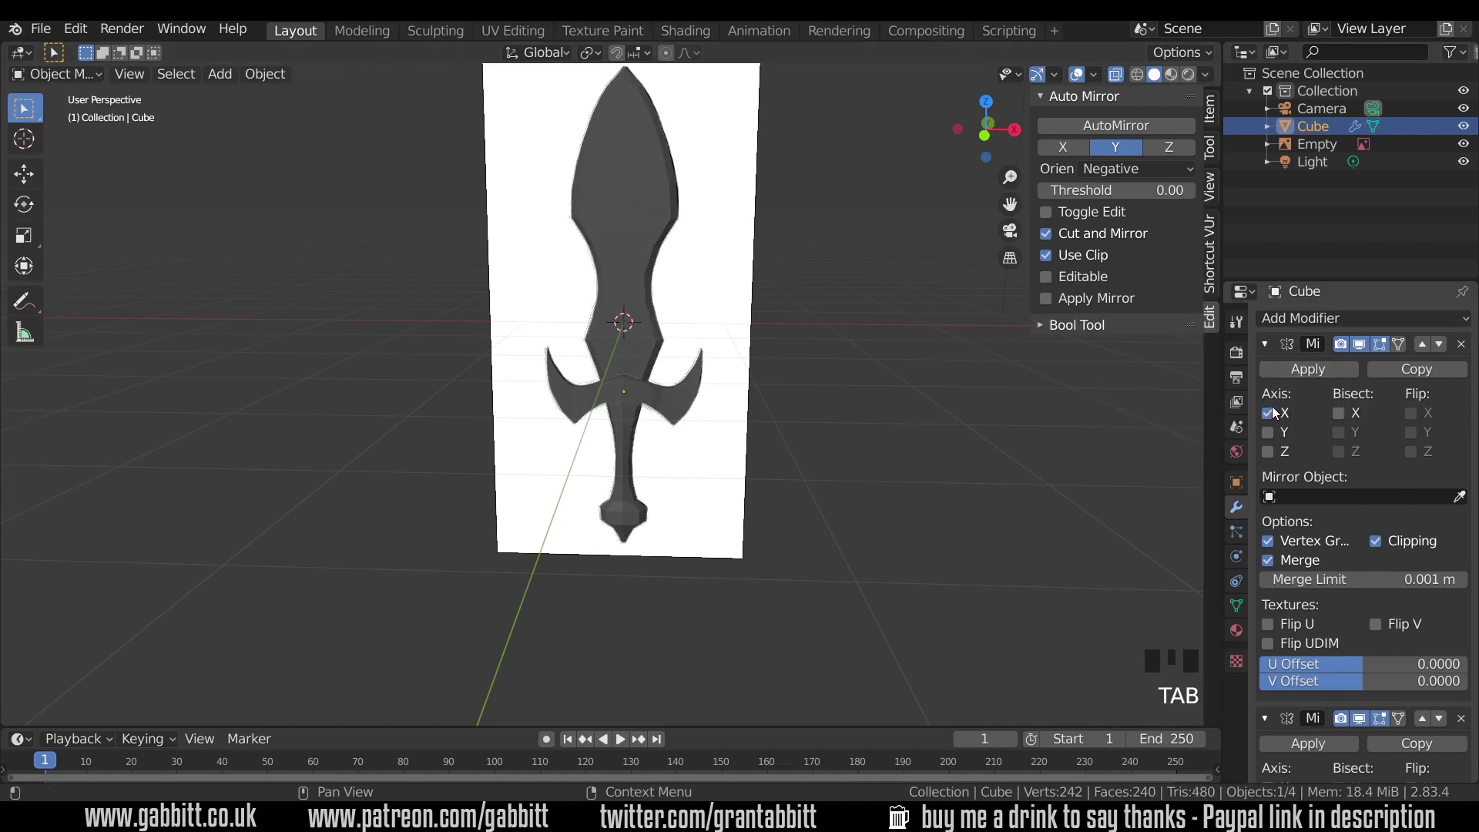
left_click(1295, 373)
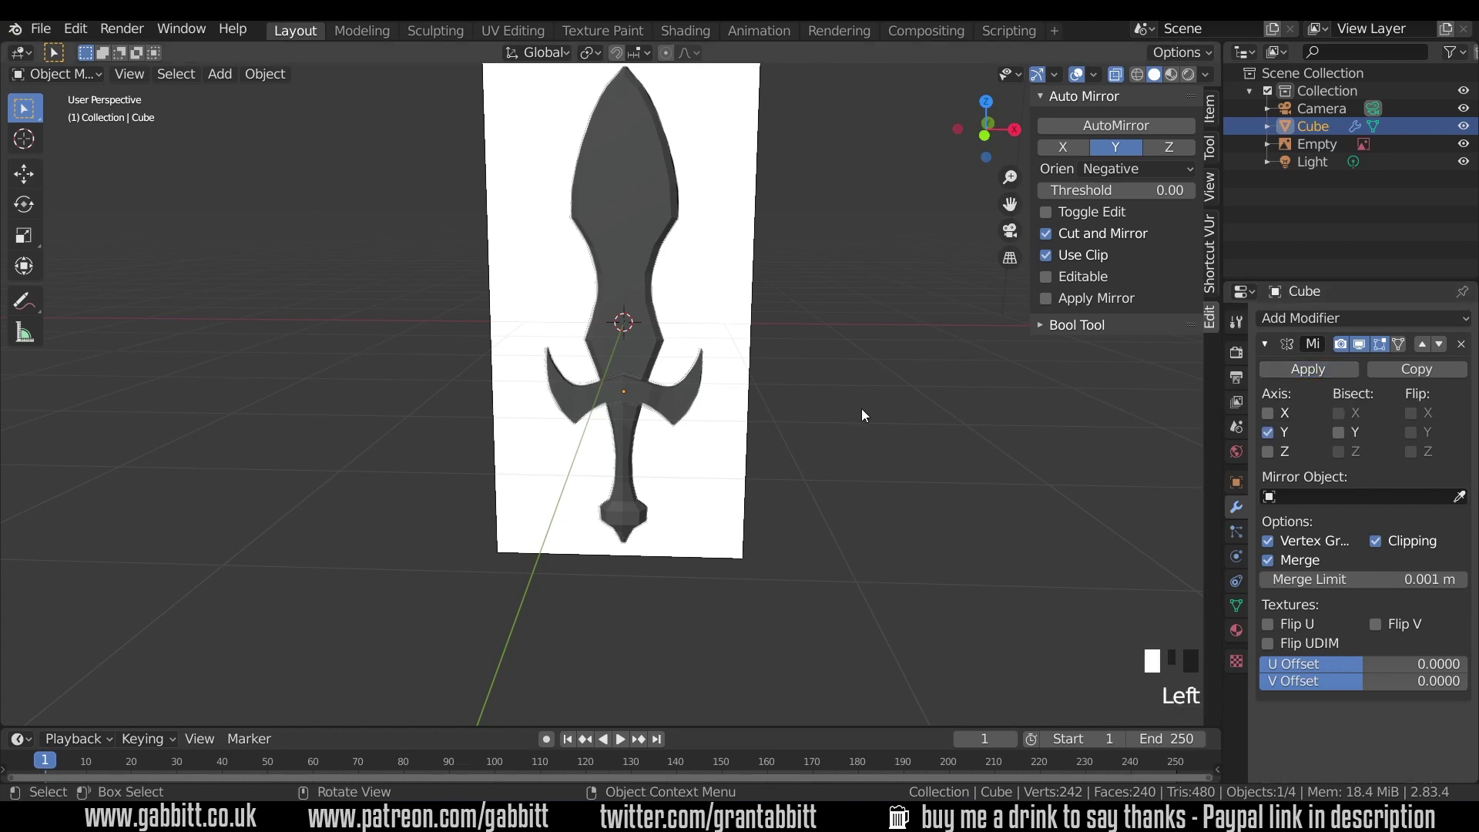
middle_click_drag(863, 414, 799, 460)
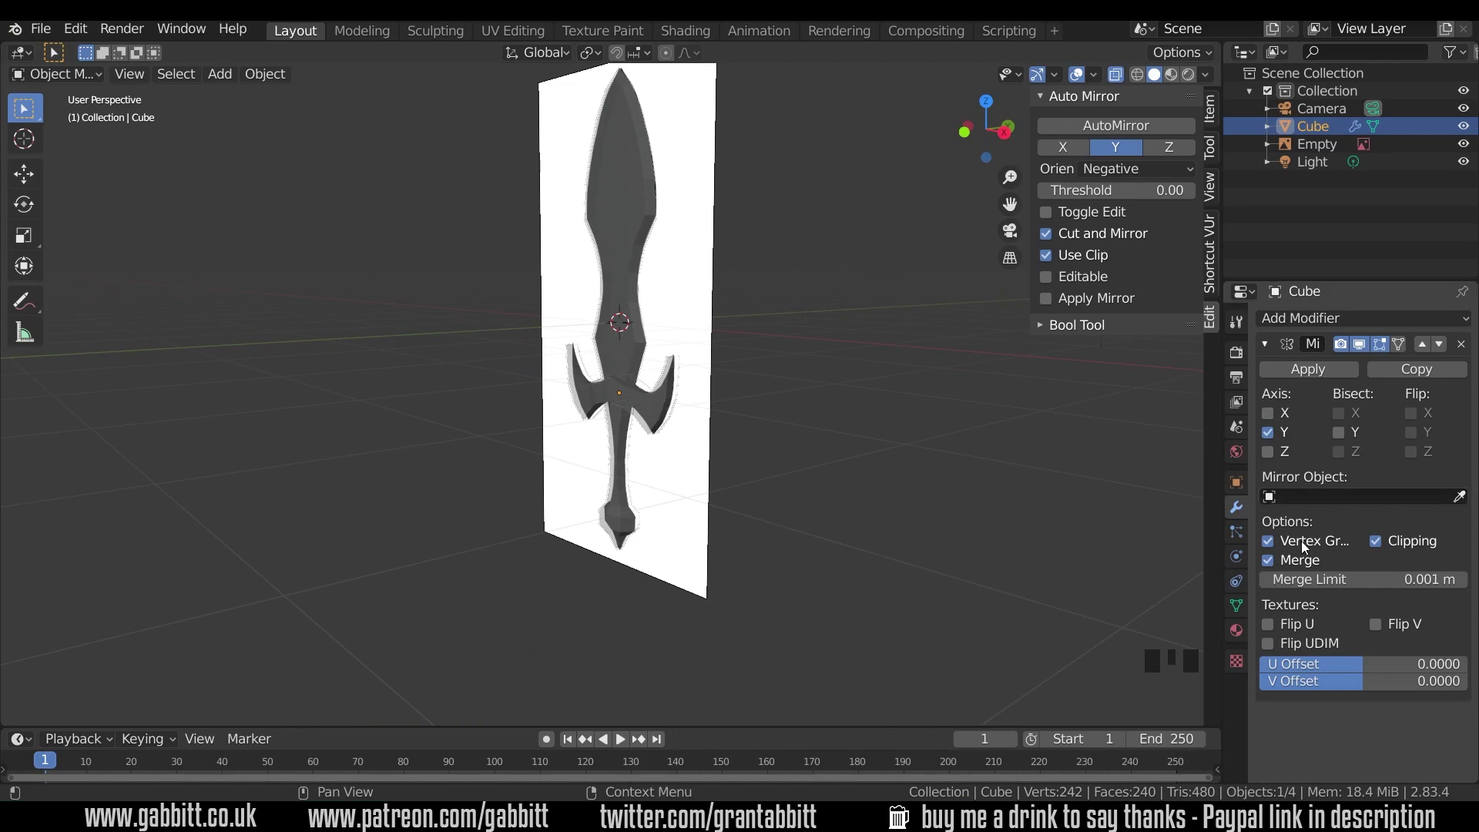
- Enter Edit Mode and select the two edge vertices at the +X side of the blade's narrow waist
key("Tab")
middle_click_drag(774, 433, 638, 297)
left_click(648, 303)
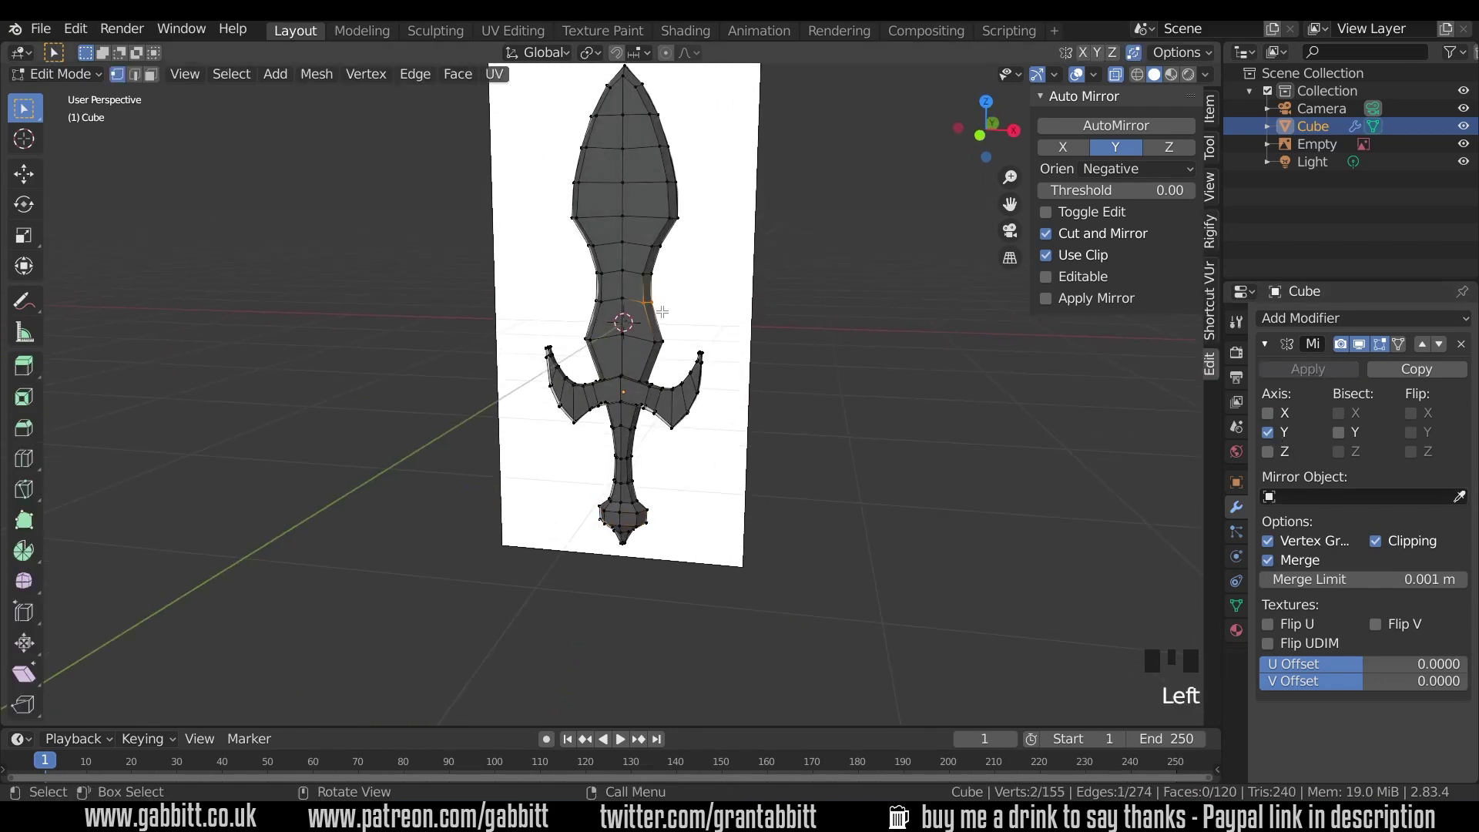
- Try to move the selected blade-edge vertices outward on one side only, and undo the move
key("g")
right_click(765, 348)
middle_click_drag(763, 351, 677, 312)
key("g")
left_click(799, 316)
middle_click_drag(800, 316, 729, 382)
key("ctrl+z")
- Hide the Empty holding the reference image
scroll(748, 342, "down", 2)
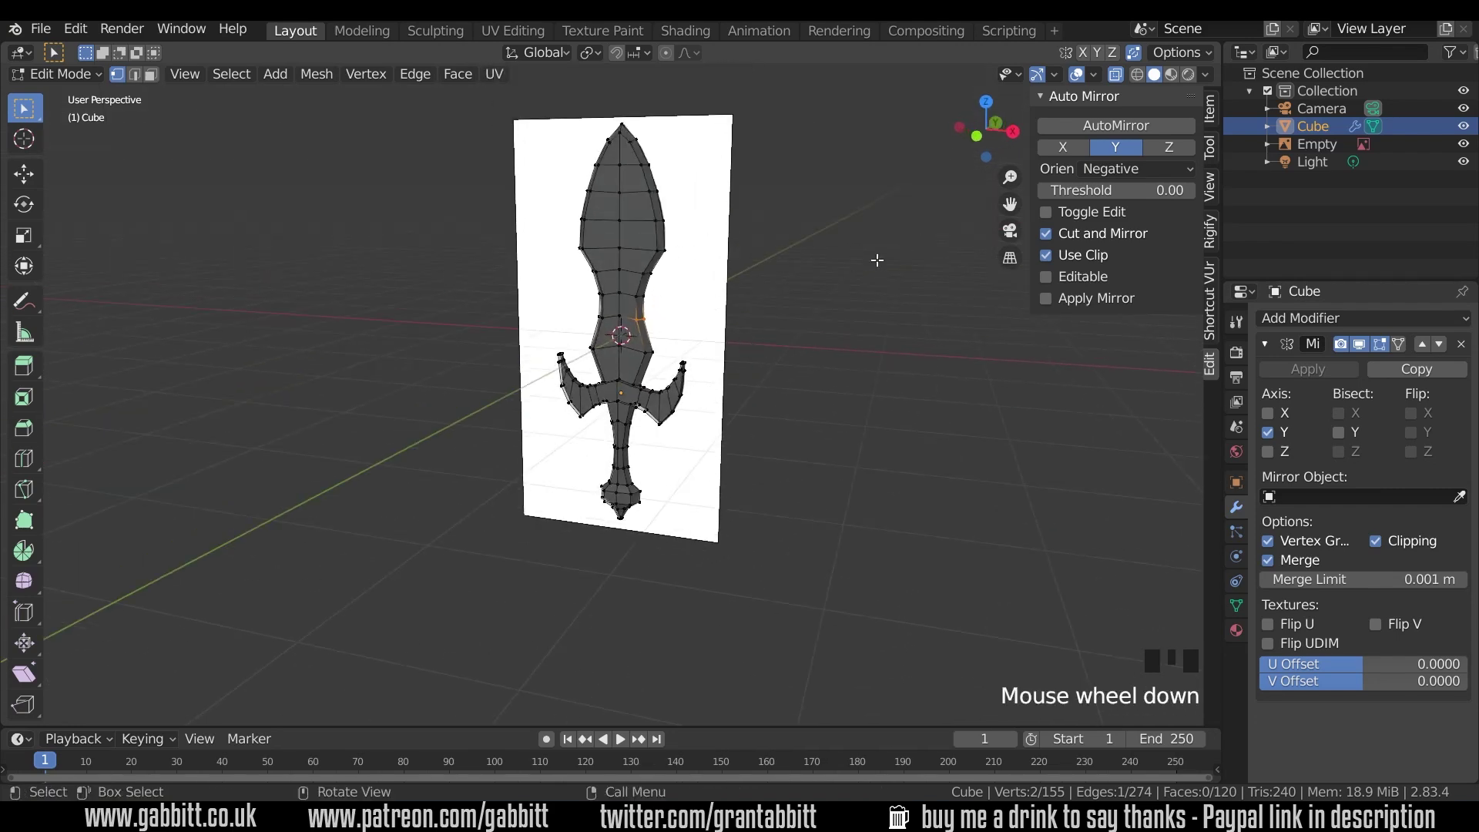
left_click(1463, 144)
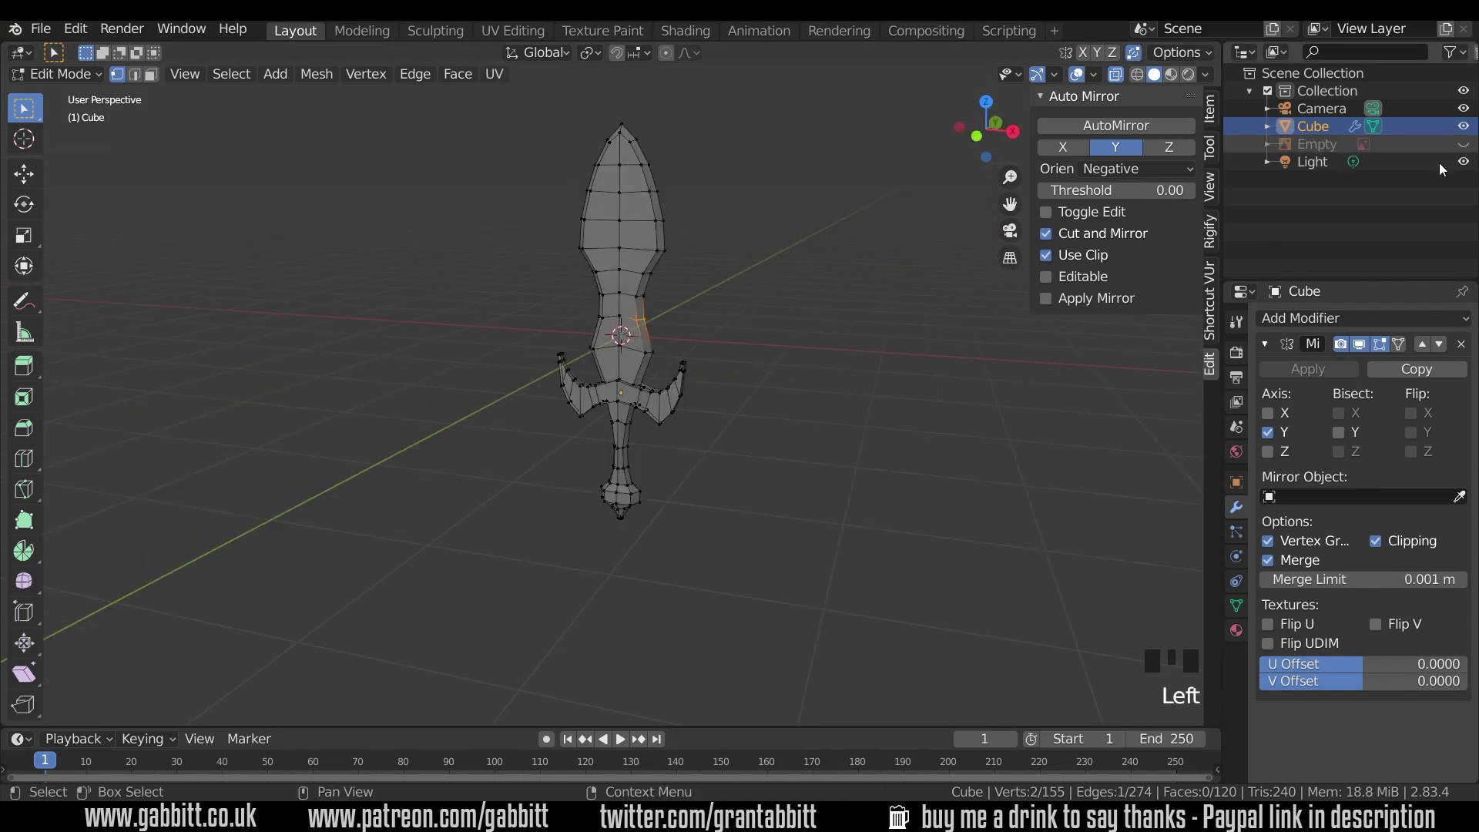
middle_click_drag(751, 442, 787, 426)
- In front view, bevel the selected short edge at the blade's waist with a 0.259 m offset and 2 segments
key("KP_1")
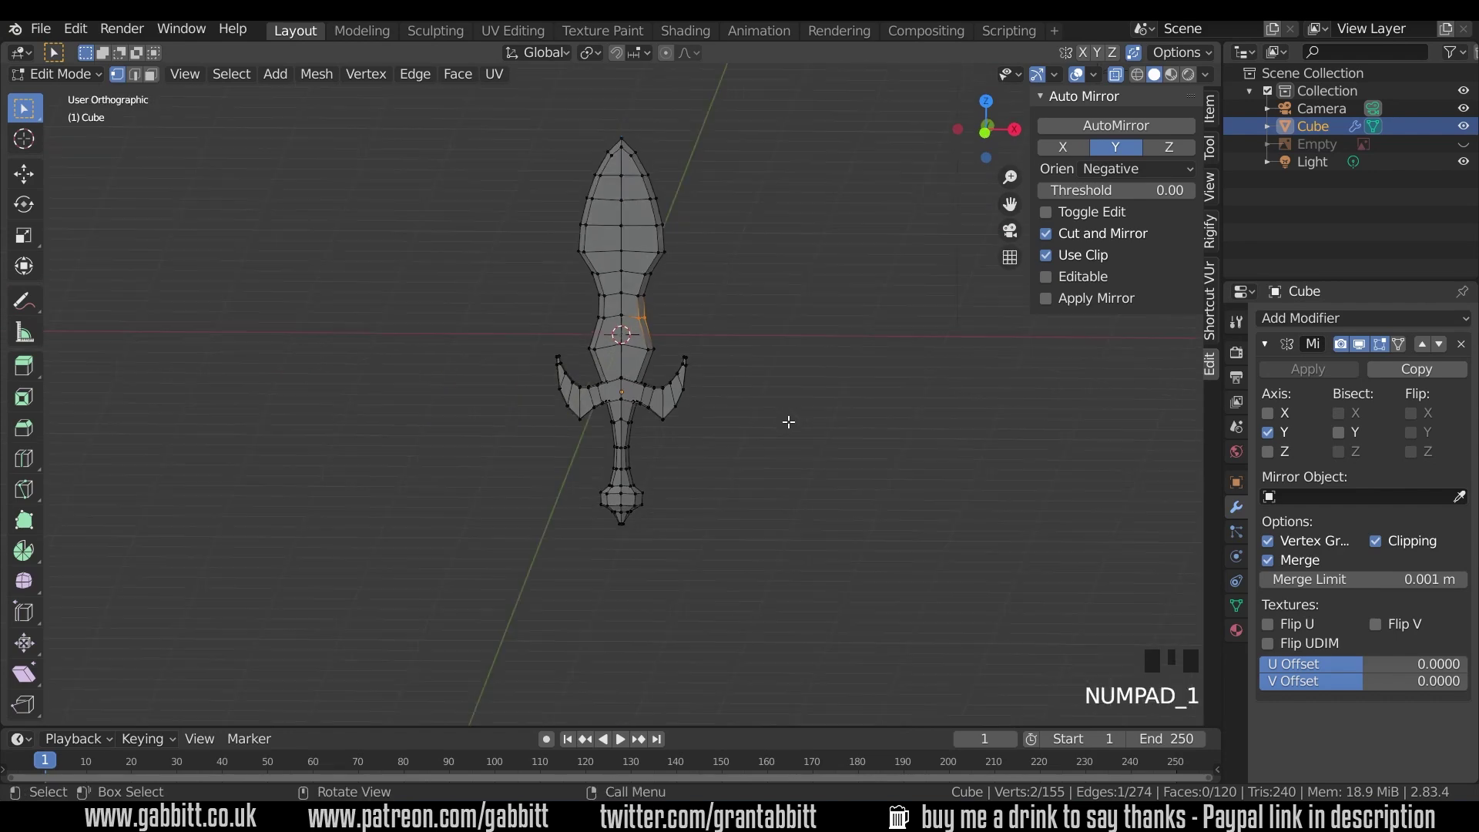
scroll(802, 416, "up", 5)
middle_click_drag(785, 395, 614, 379, "shift")
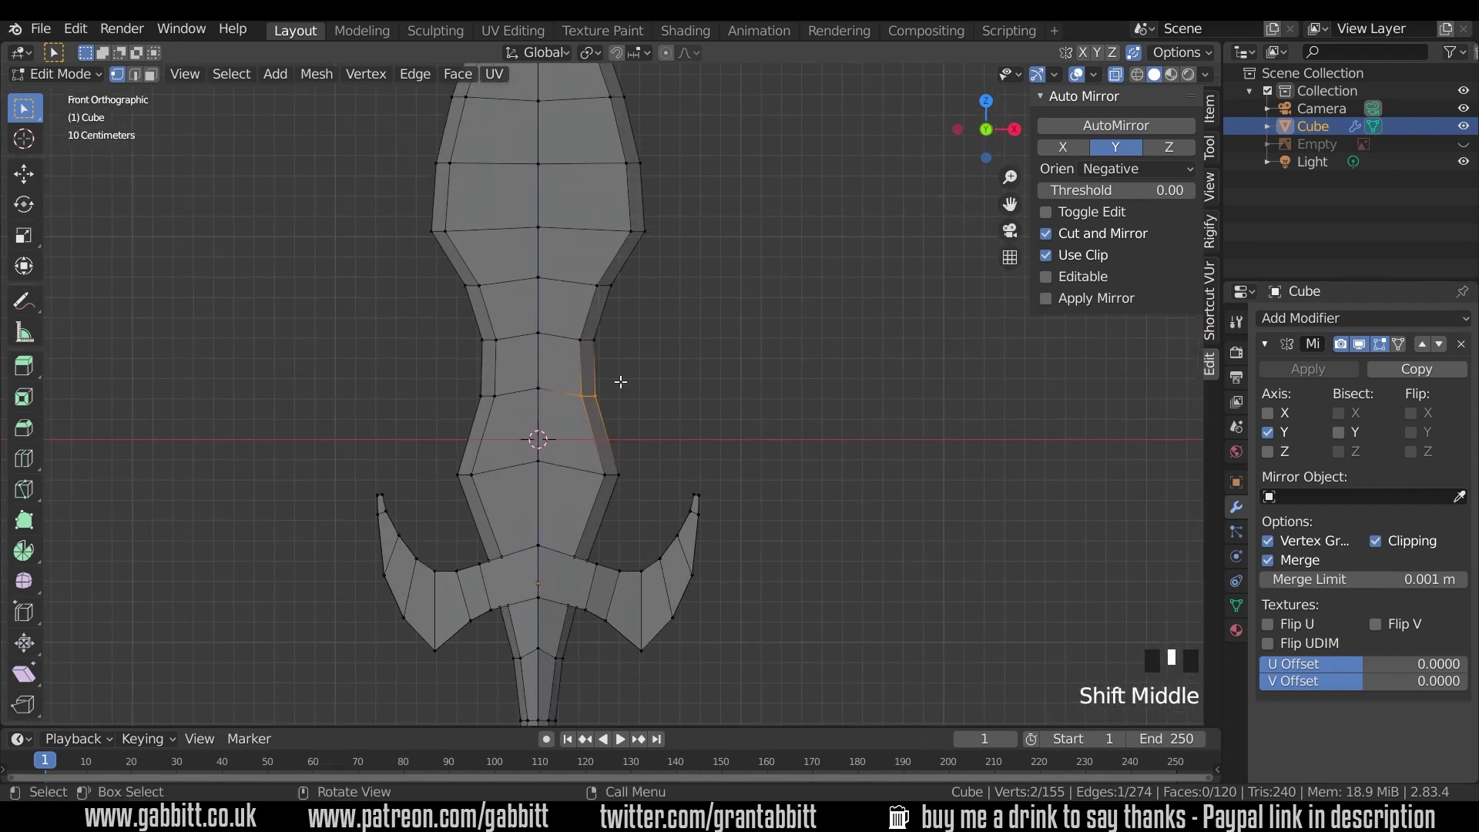
scroll(601, 394, "up", 3)
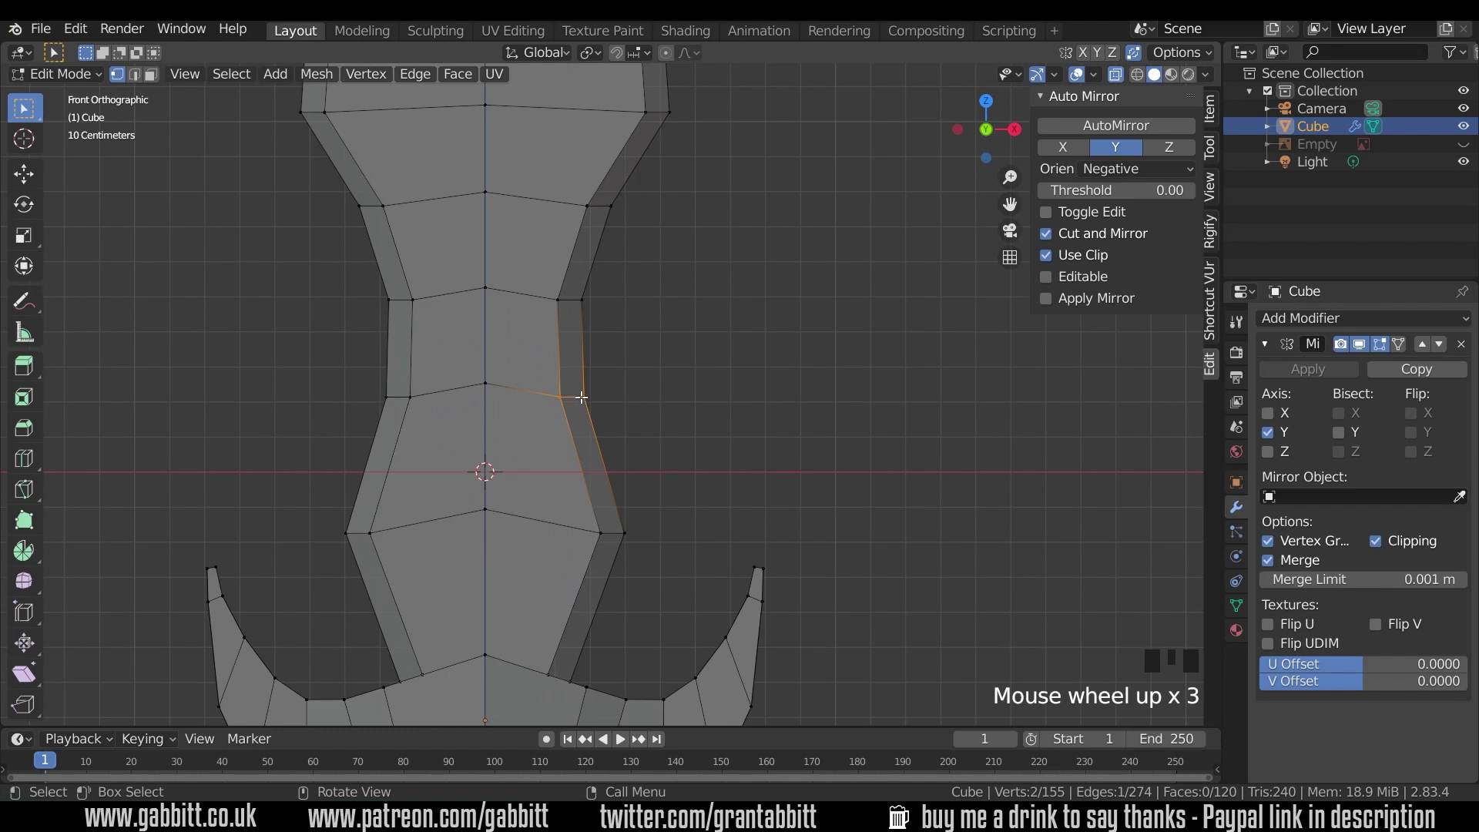
key("2")
key("ctrl+b")
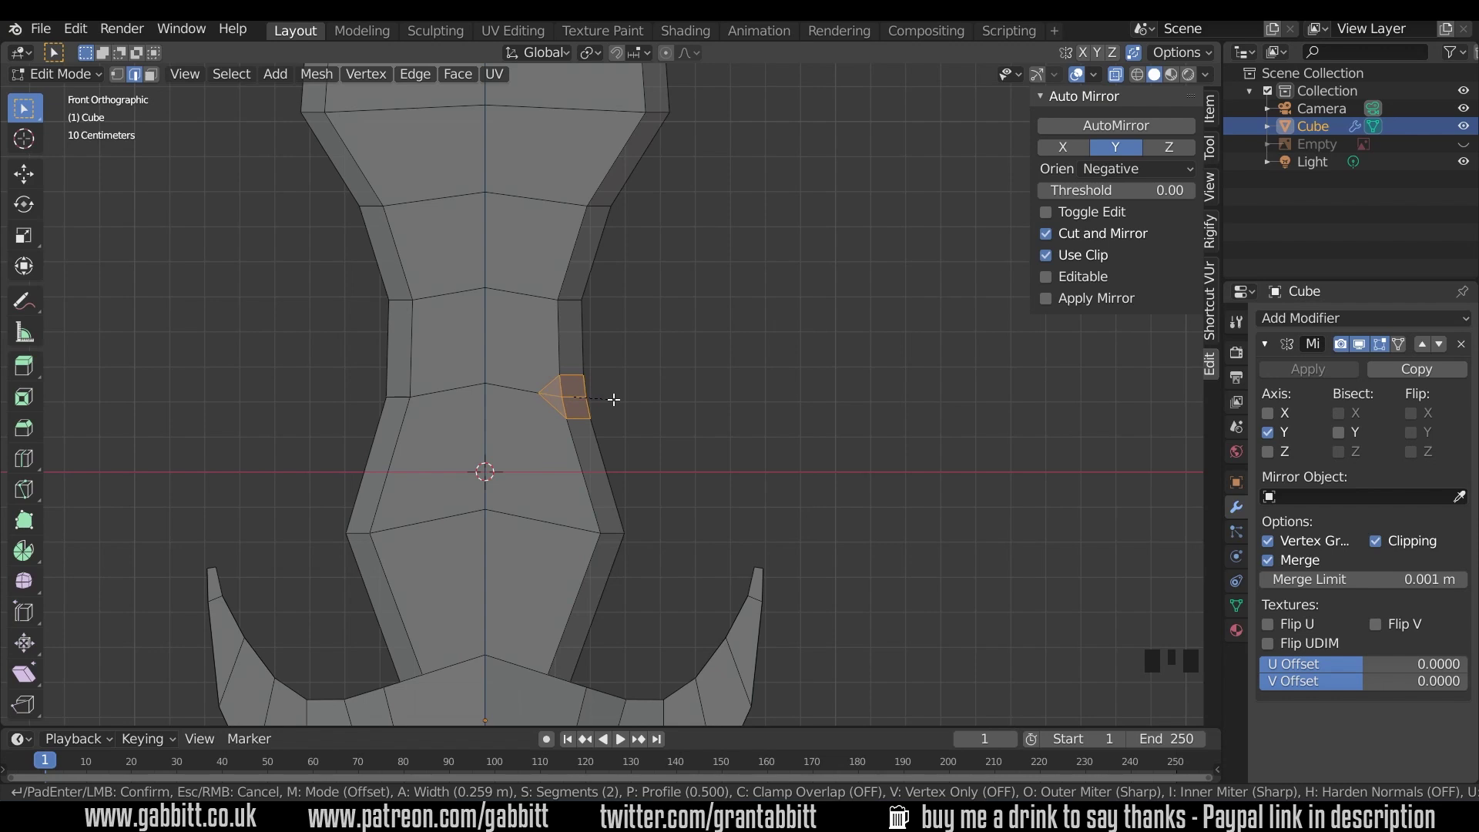
left_click(613, 399)
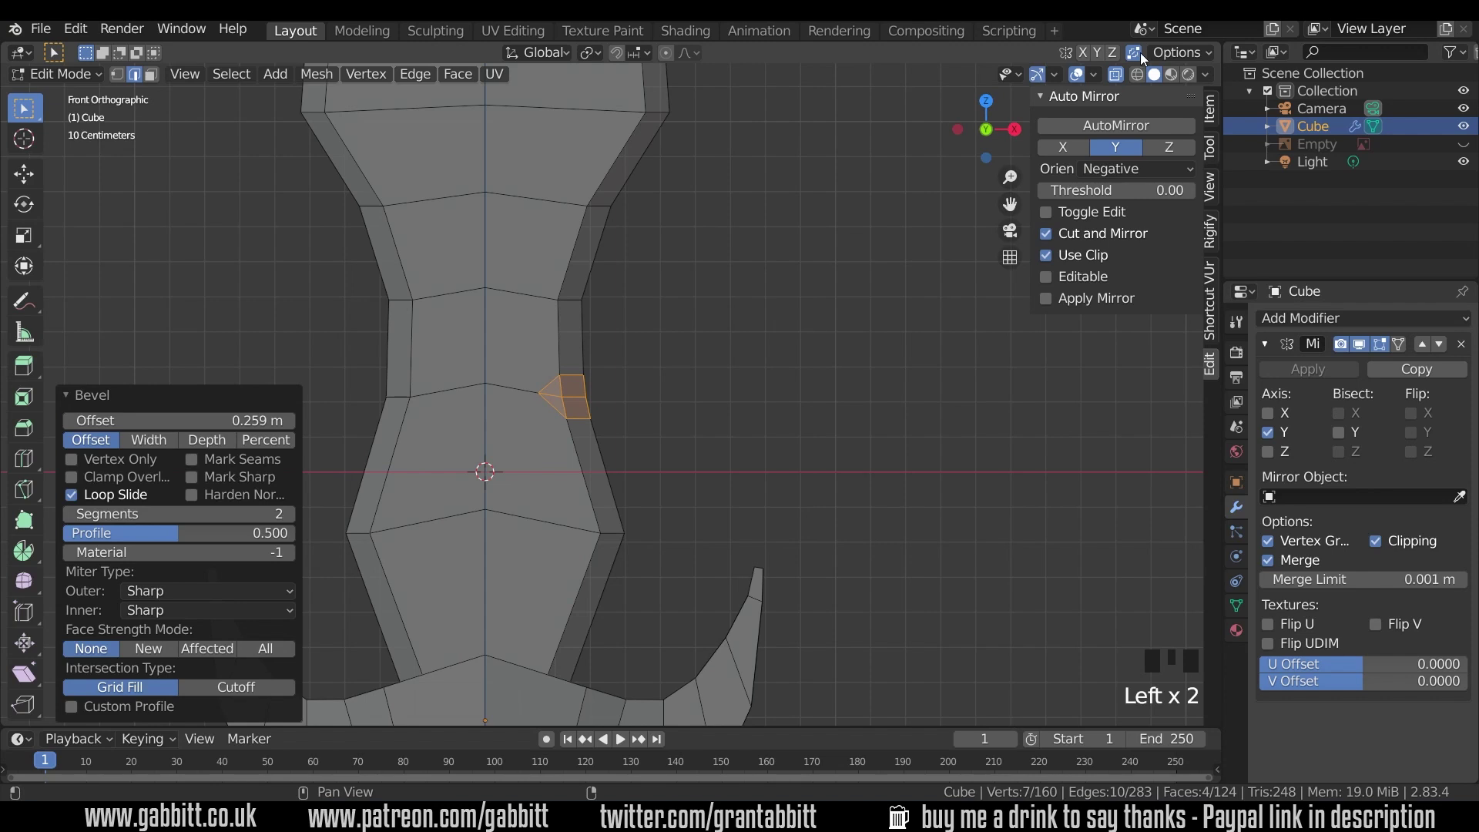
- Move the bevel's middle vertices inward, the outer one by about -0.064 m along X, to form a notch, and return to Object Mode
key("1")
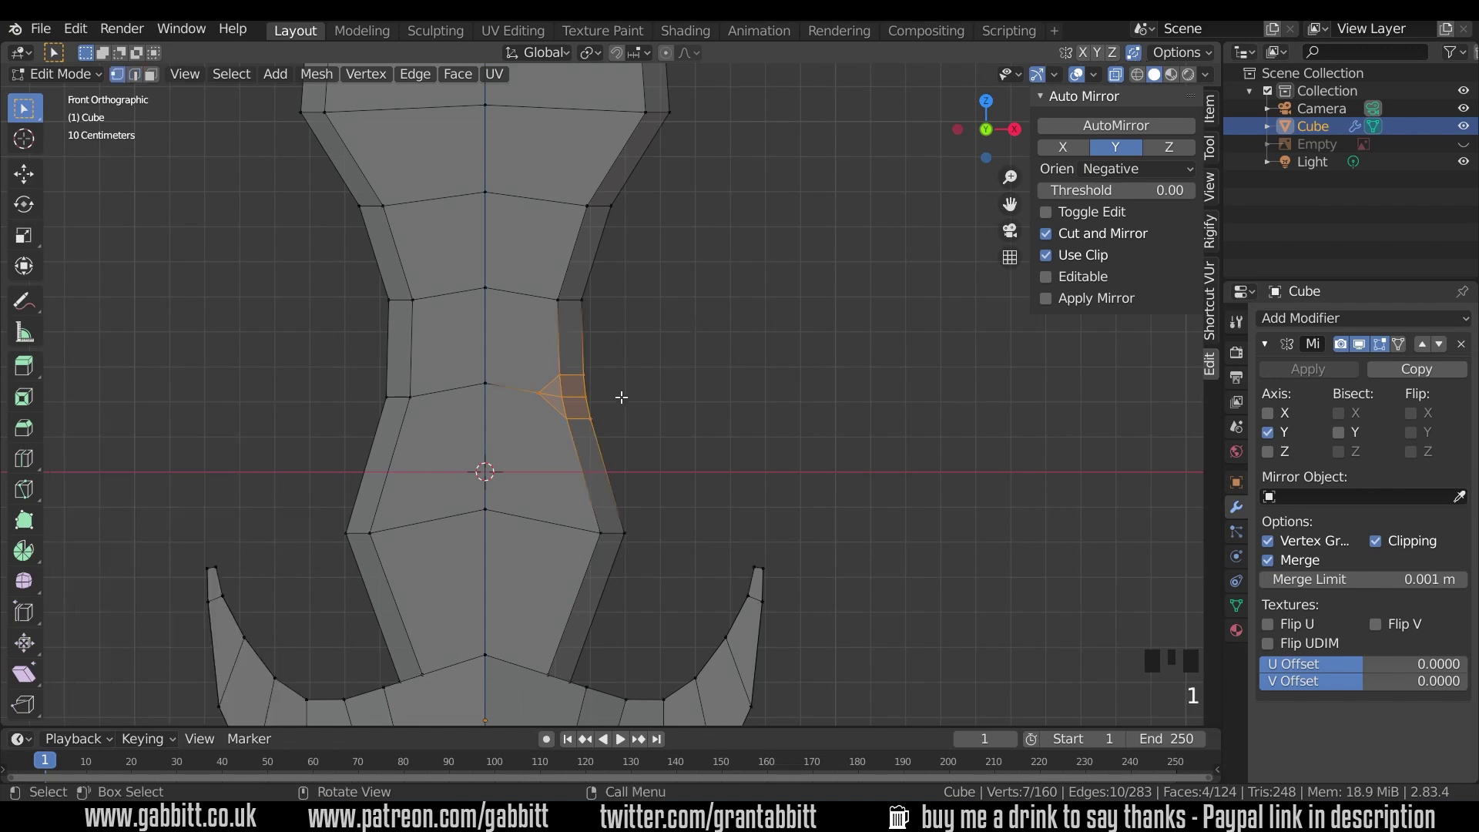
left_click(576, 395)
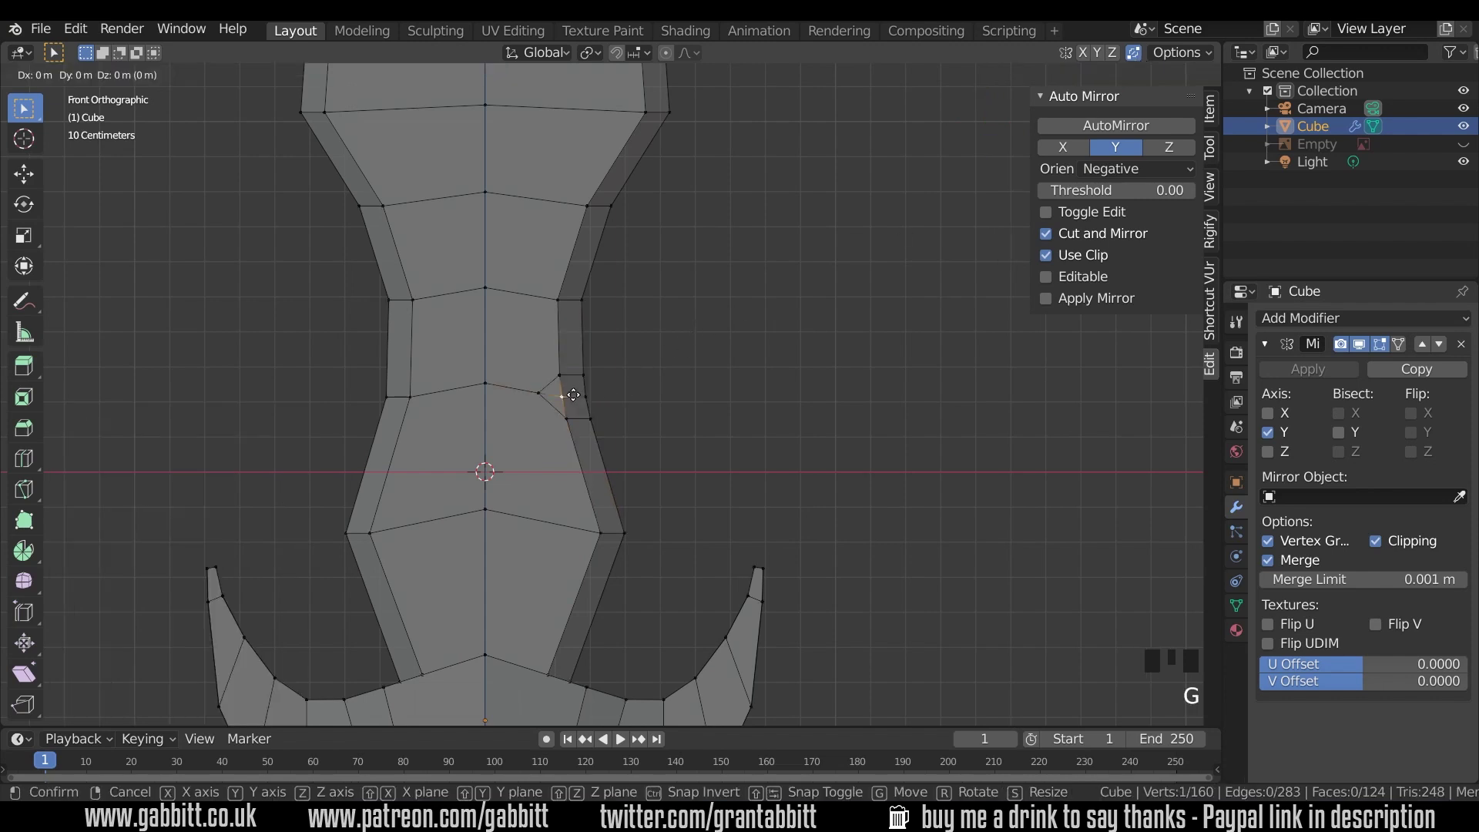
key("g")
left_click(546, 390)
key("g")
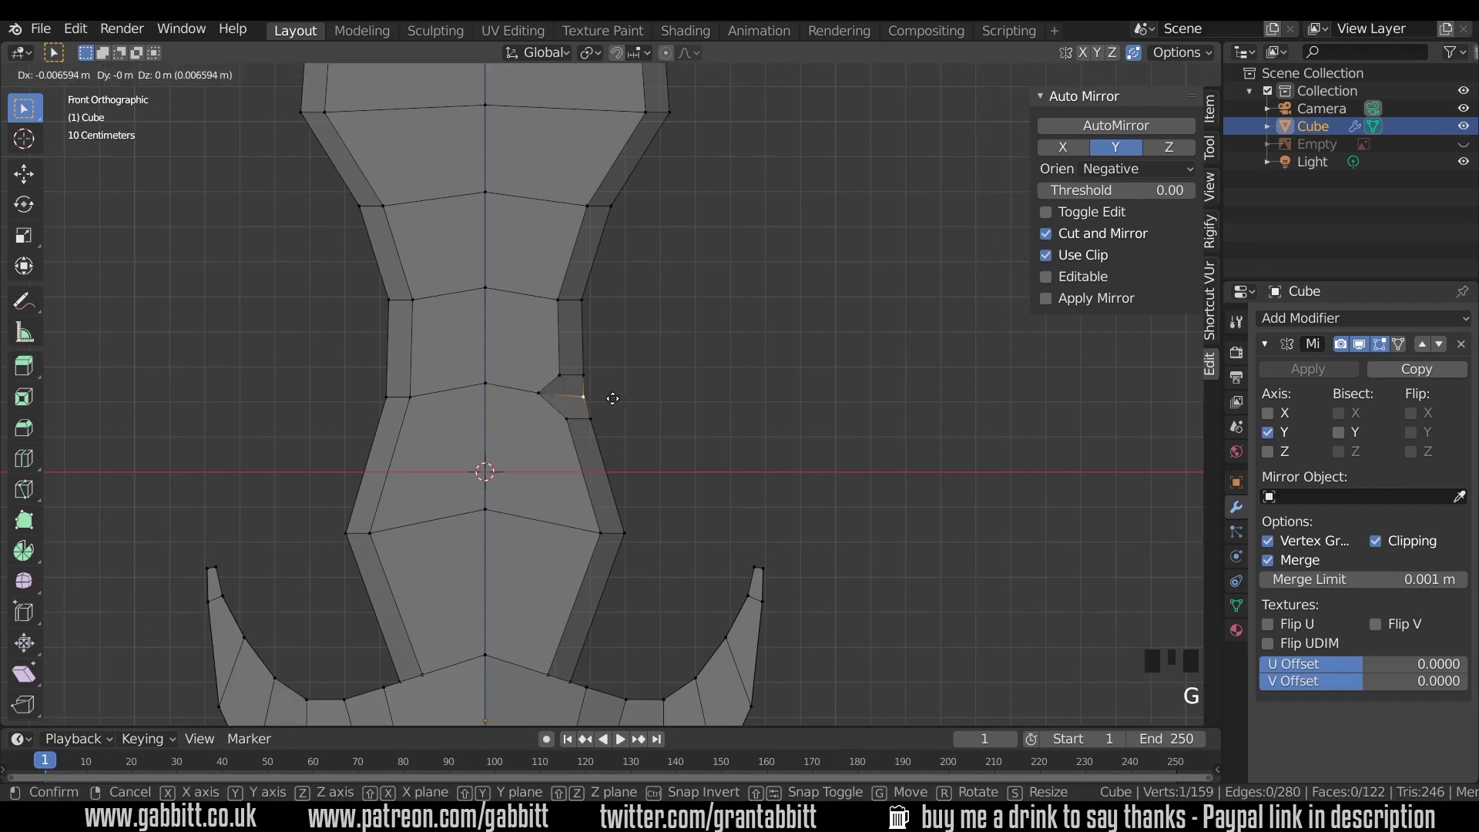
left_click(594, 399)
scroll(707, 358, "down", 4)
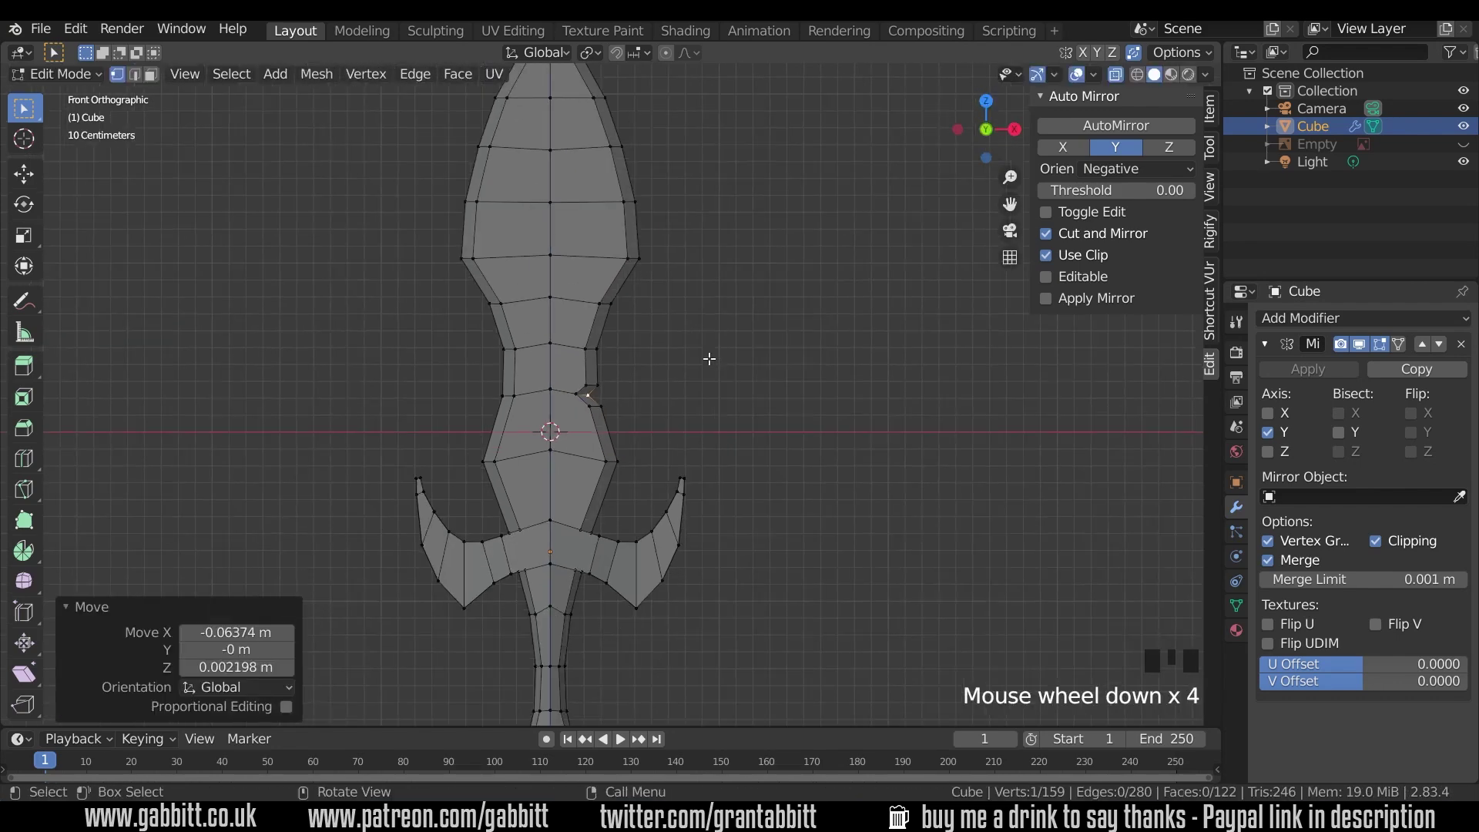
key("Tab")
scroll(734, 379, "down", 3)
middle_click_drag(736, 376, 775, 407, "shift")
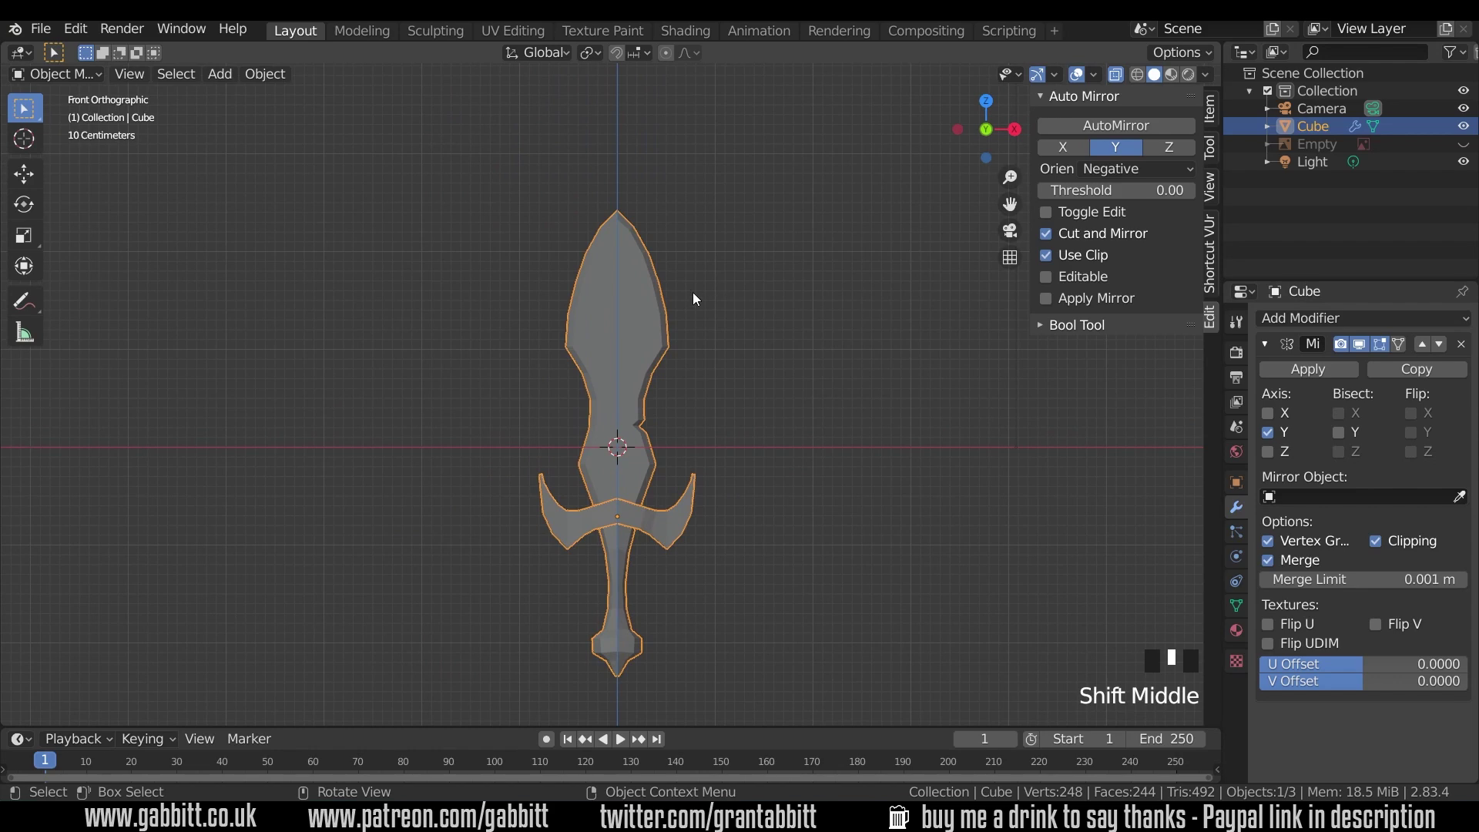